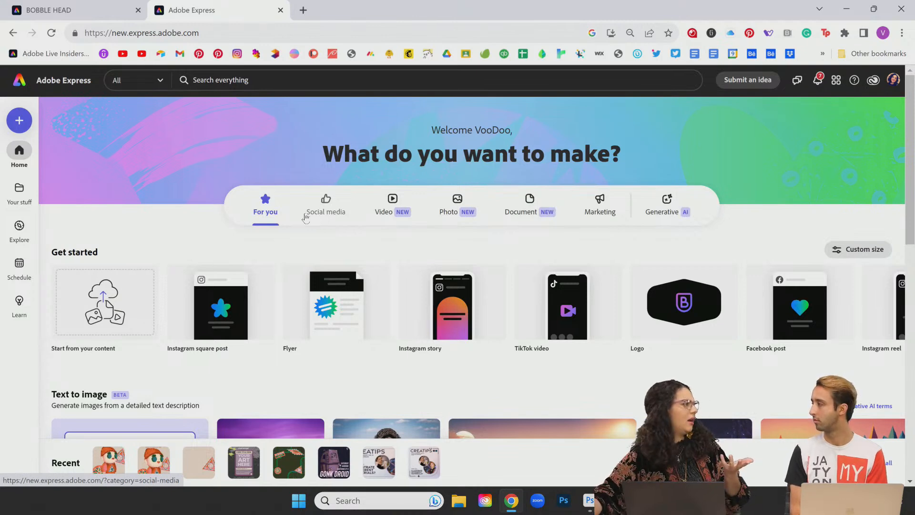
Step: Play the 9-second BOBBLE HEAD preview in Adobe Express, then bring up BLOCKS.psd in Photoshop
click(100, 15)
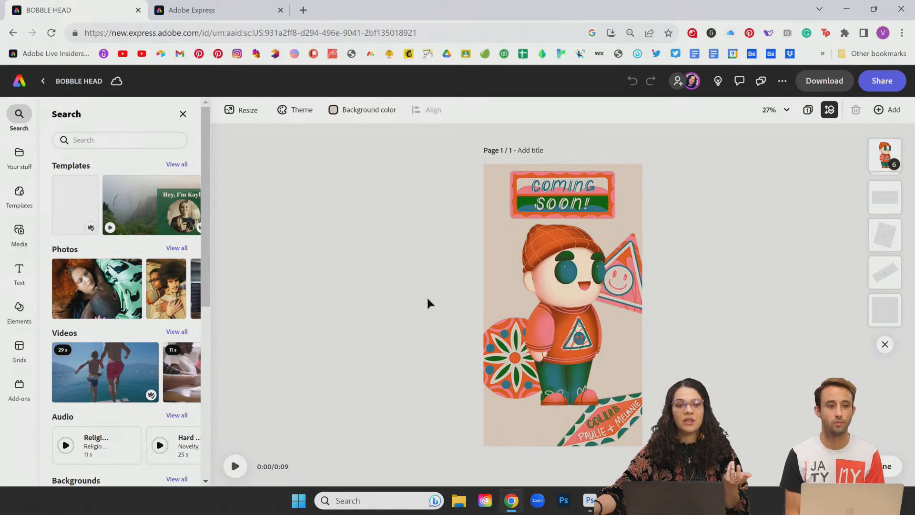
click(236, 469)
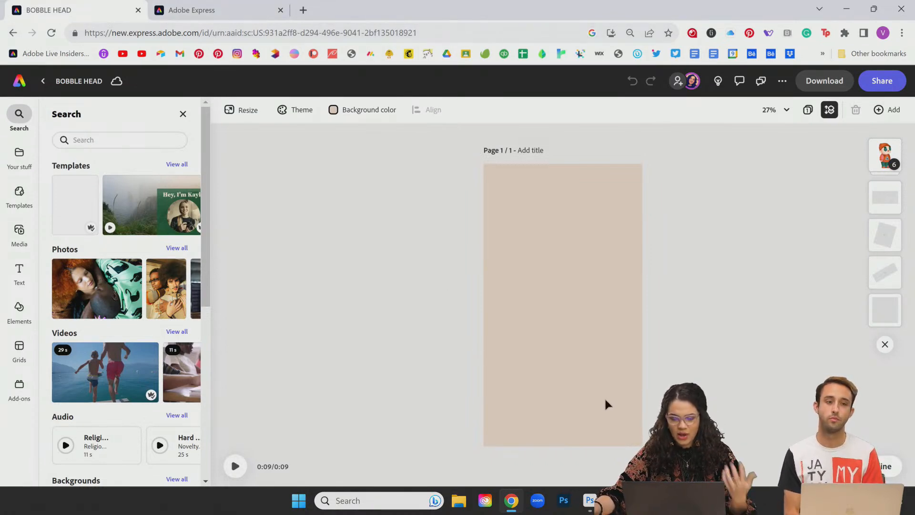
click(235, 466)
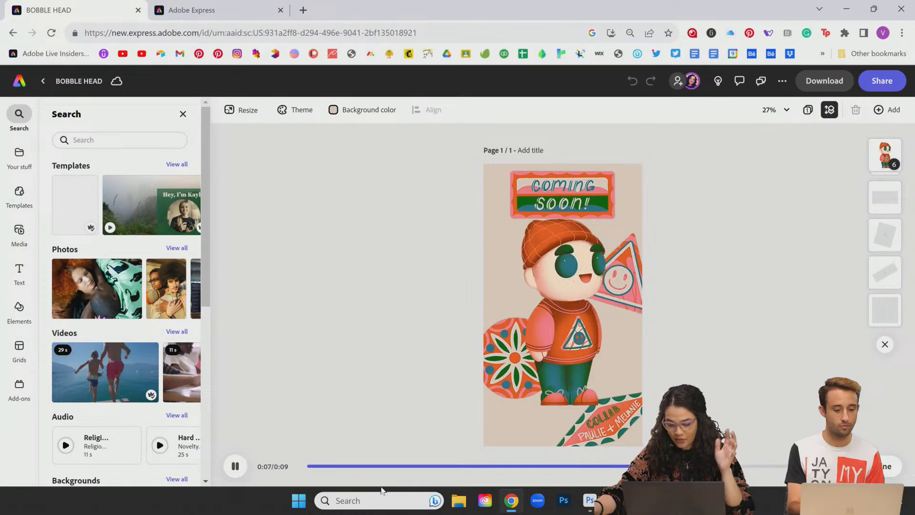
mouse_move(591, 499)
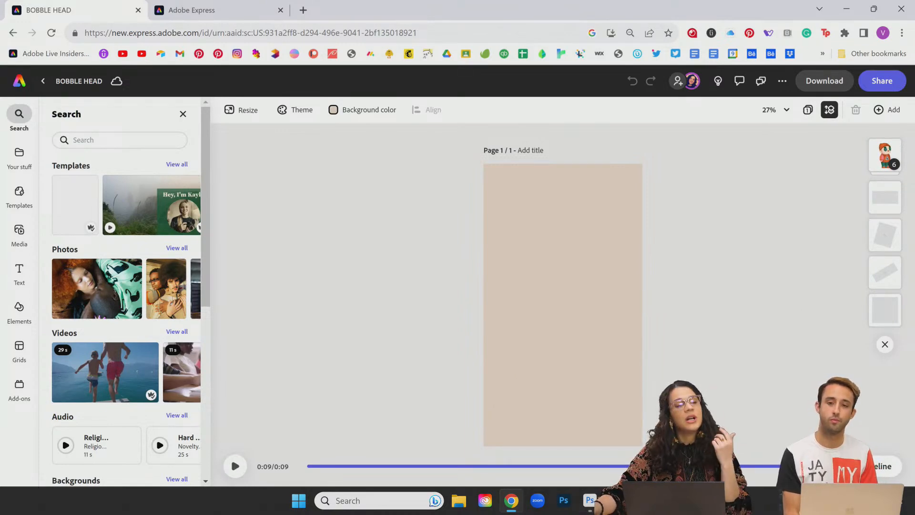
click(590, 498)
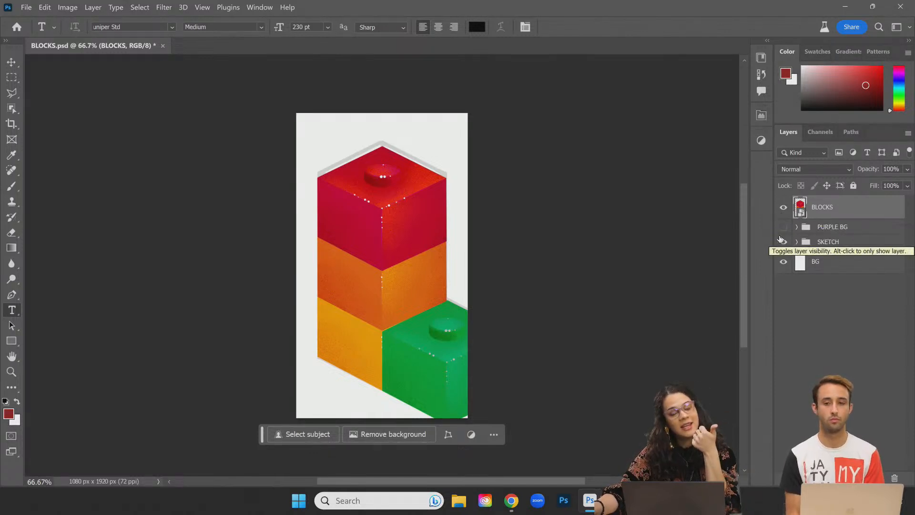
Step: Hide the BLOCKS layer to reveal the ADOBE LIVE FAM sketch, keeping BLOCKS selected
click(783, 208)
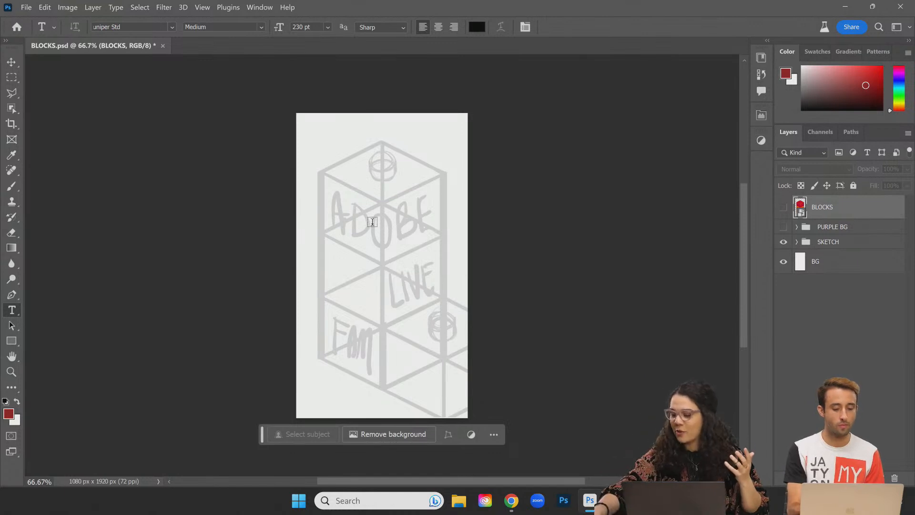
click(819, 243)
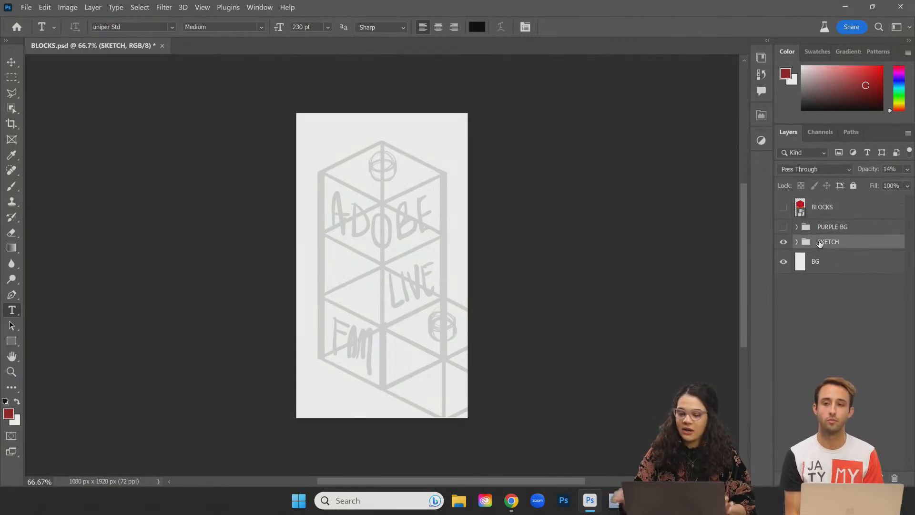
click(842, 210)
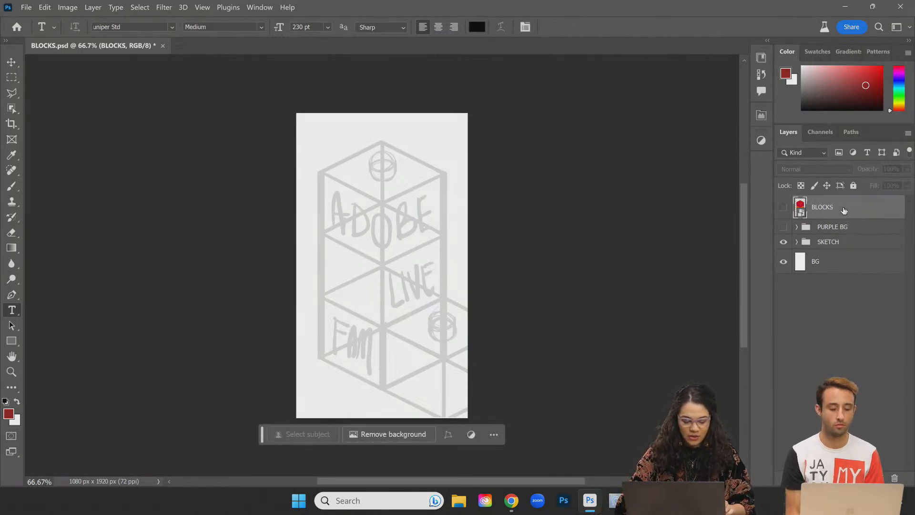
Step: Add empty Layer 1 and pin the Contextual Task Bar at the top-left, off the artwork
key(ctrl+shift+n)
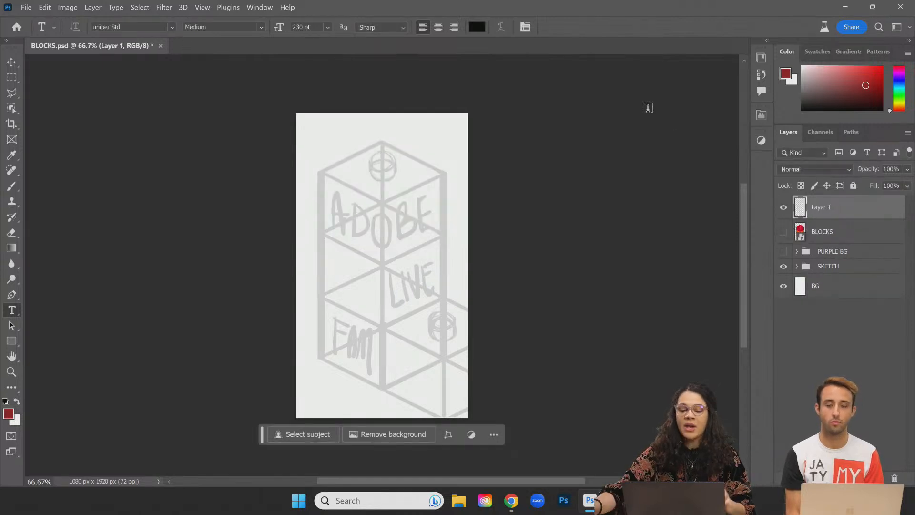
drag(263, 437, 272, 99)
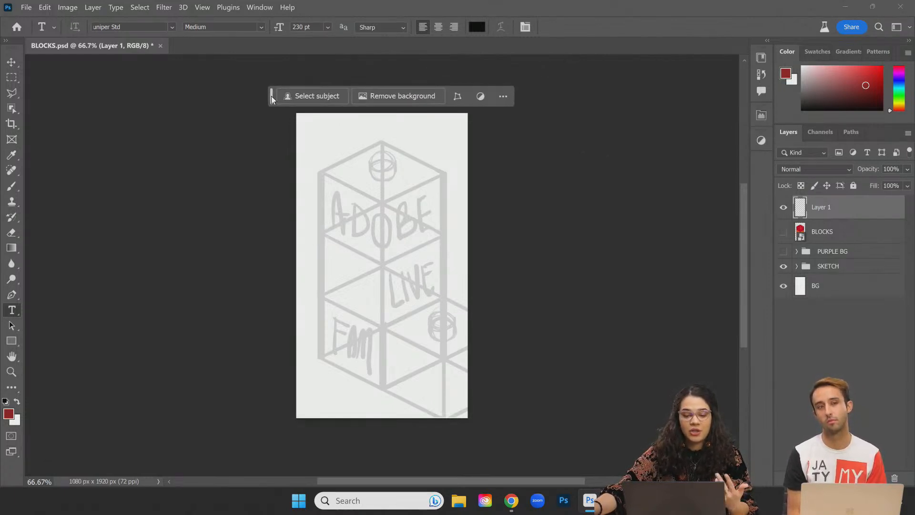
drag(272, 99, 299, 104)
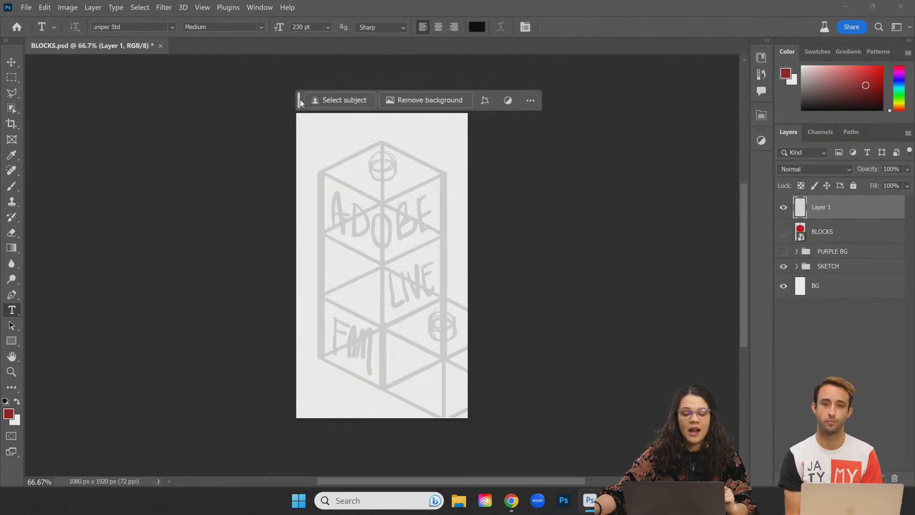
drag(300, 102, 32, 70)
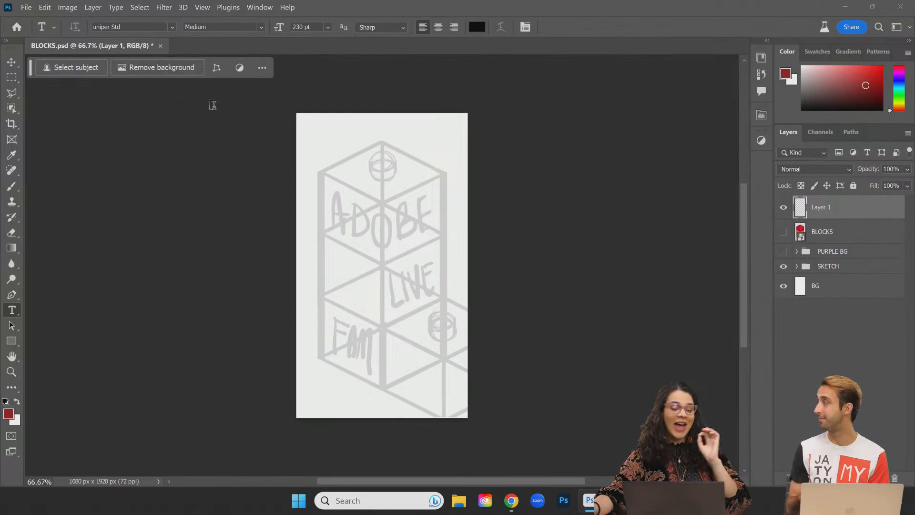
click(261, 71)
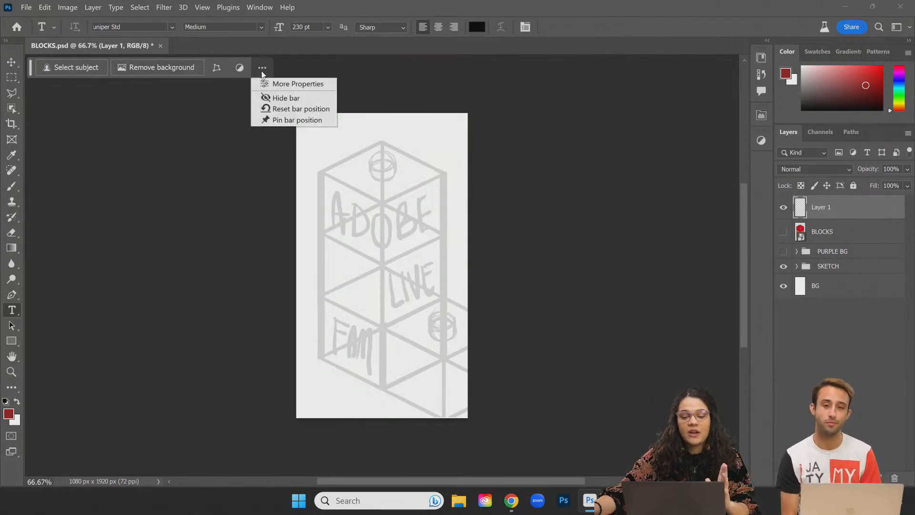
click(284, 121)
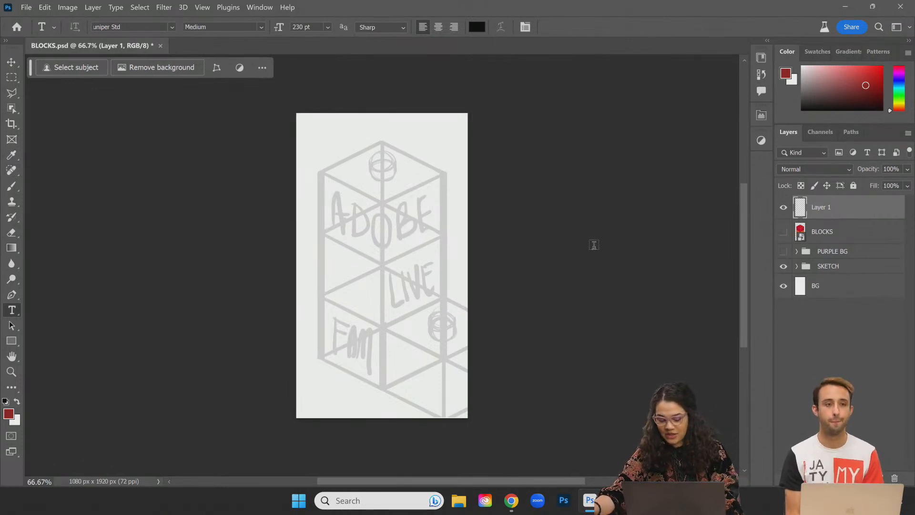
key(ctrl+plus)
key(ctrl+plus)
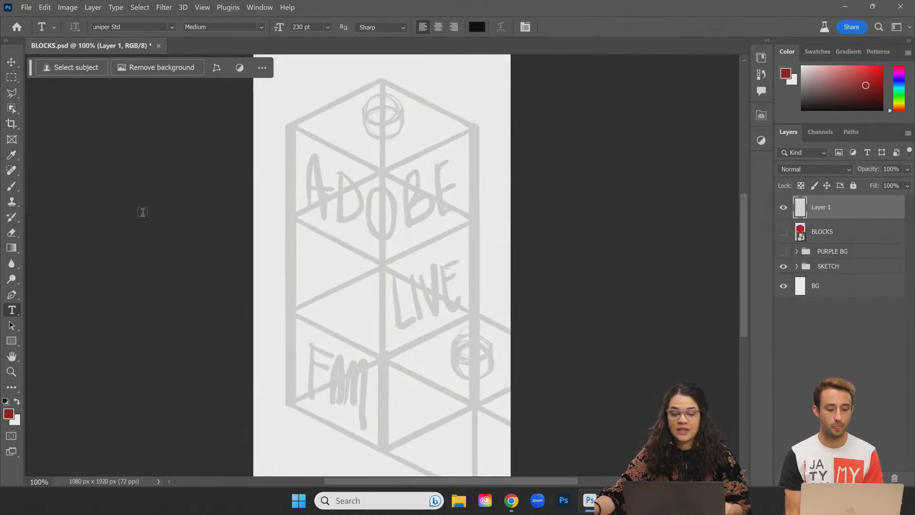
Step: Trace a hexagon selection around the sketch's top cube with the Polygonal Lasso
click(11, 95)
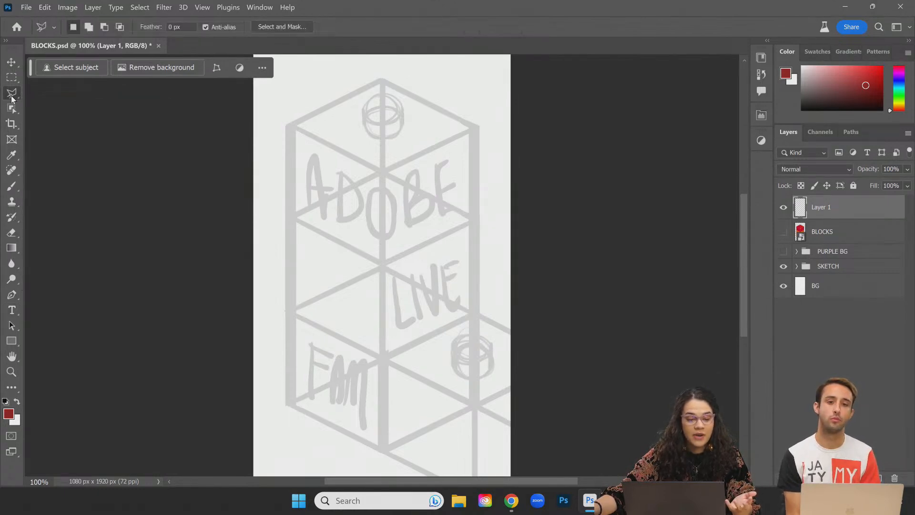
click(285, 124)
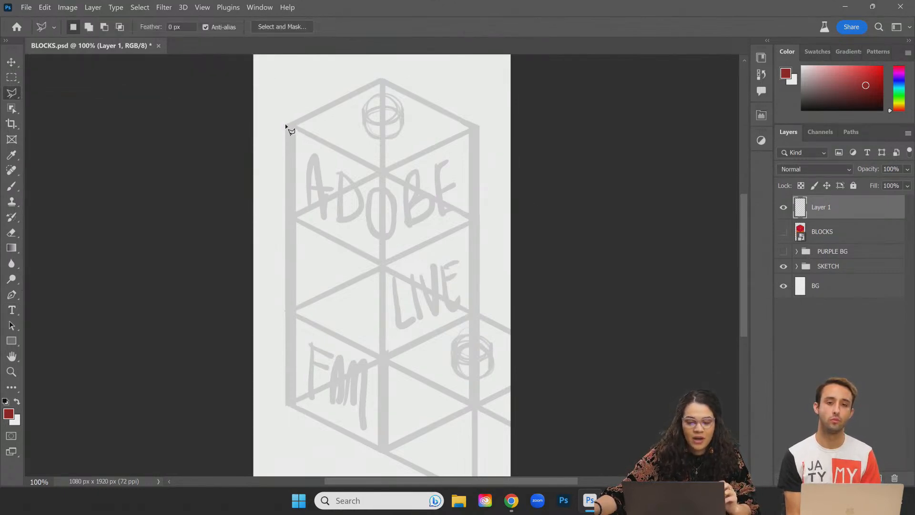
click(286, 216)
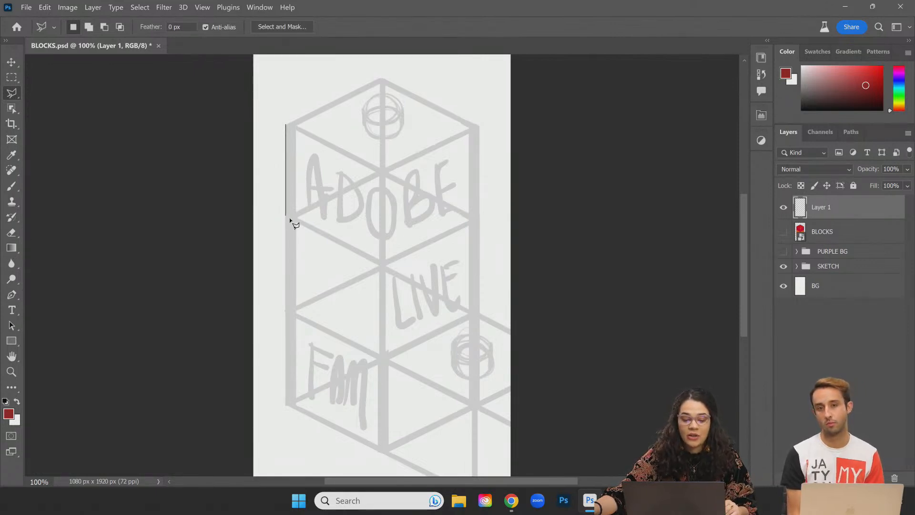
click(381, 263)
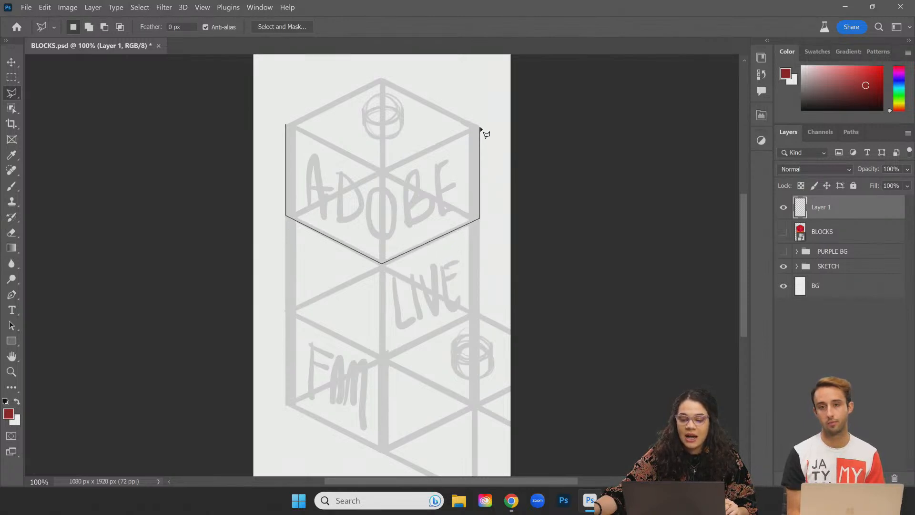
click(381, 78)
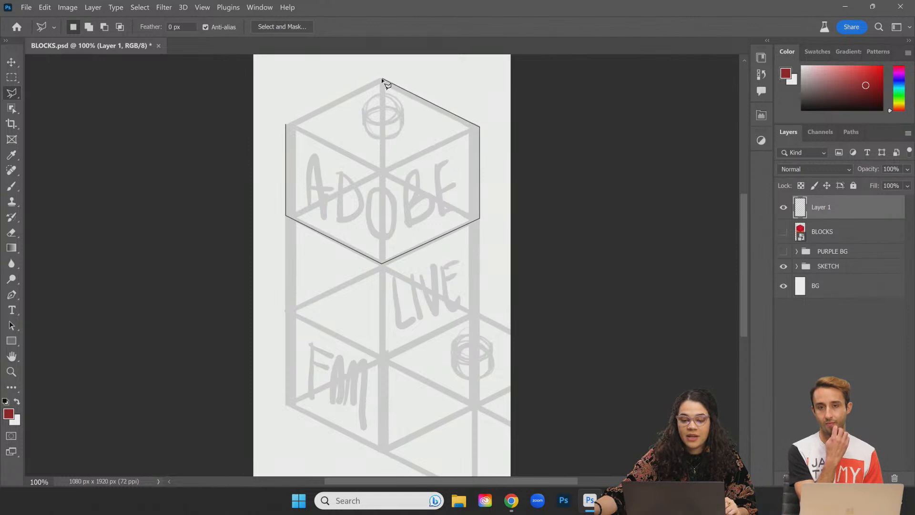
click(286, 125)
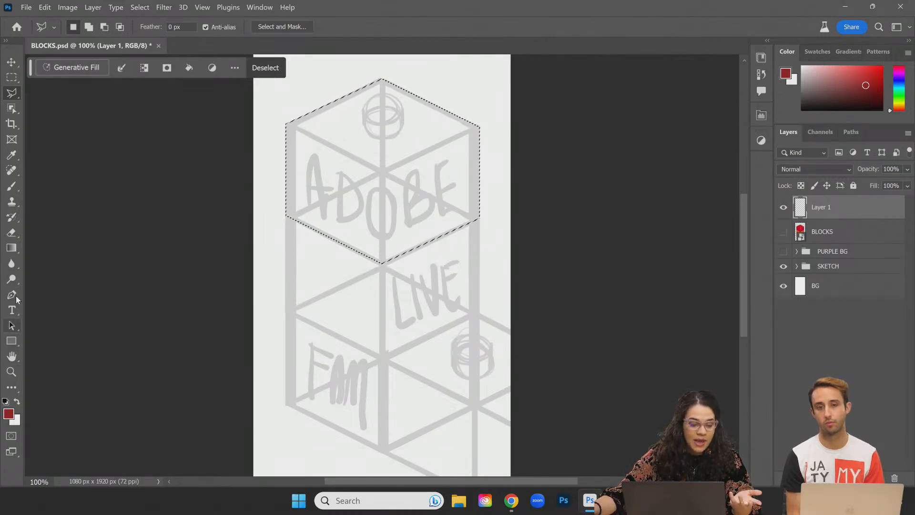
Step: Fill the hexagon selection with dark red using the Paint Bucket, then select BLOCKS
click(11, 247)
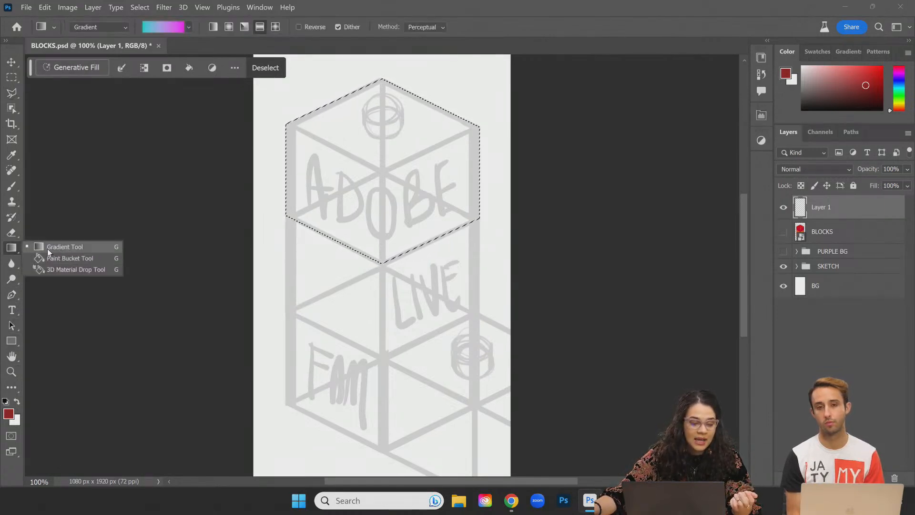
click(49, 259)
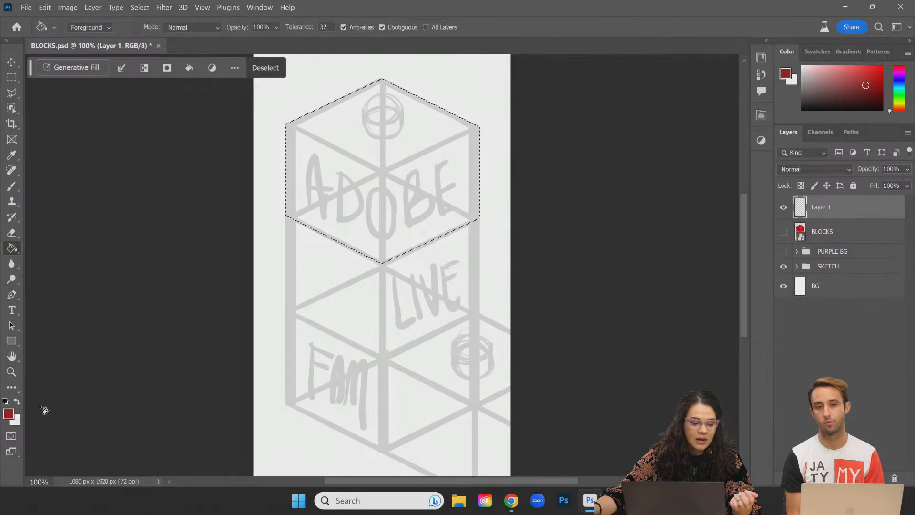
click(355, 201)
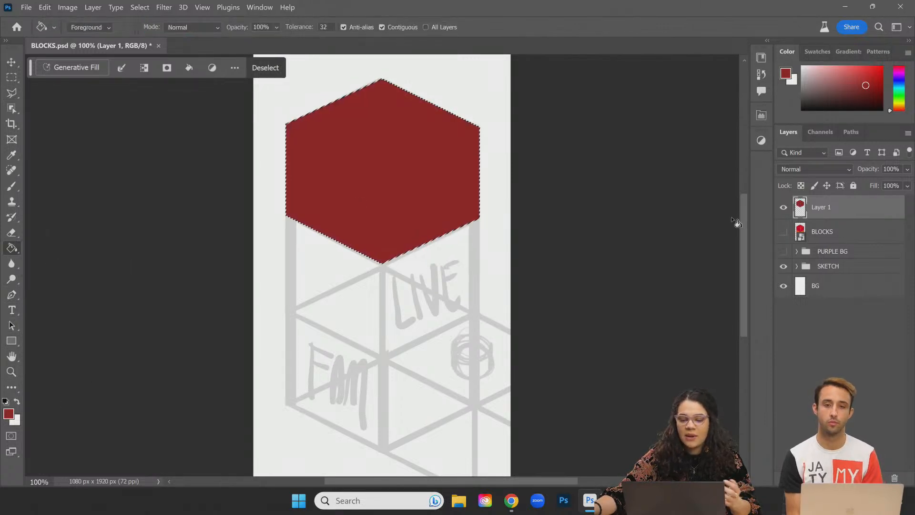
click(804, 232)
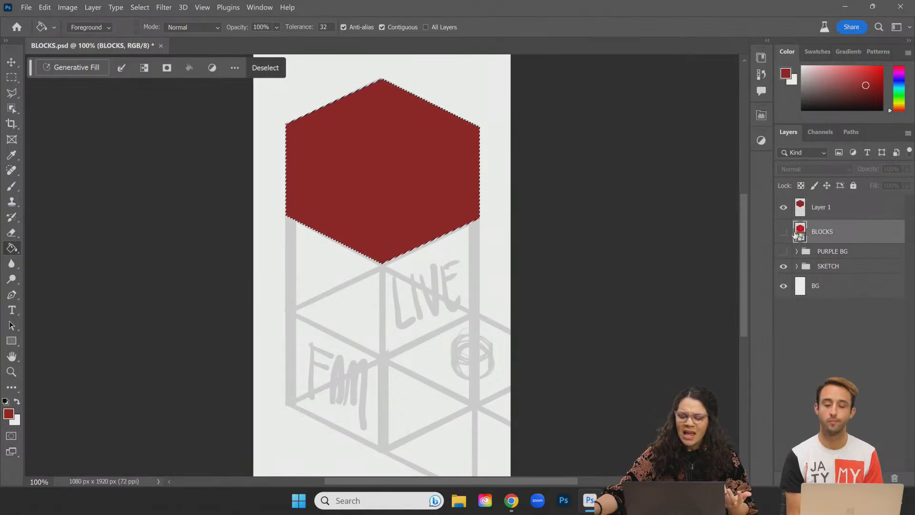
Step: Draw a six-sided Polygon 1 shape in the middle of the sketch and widen it
right_click(12, 342)
click(57, 375)
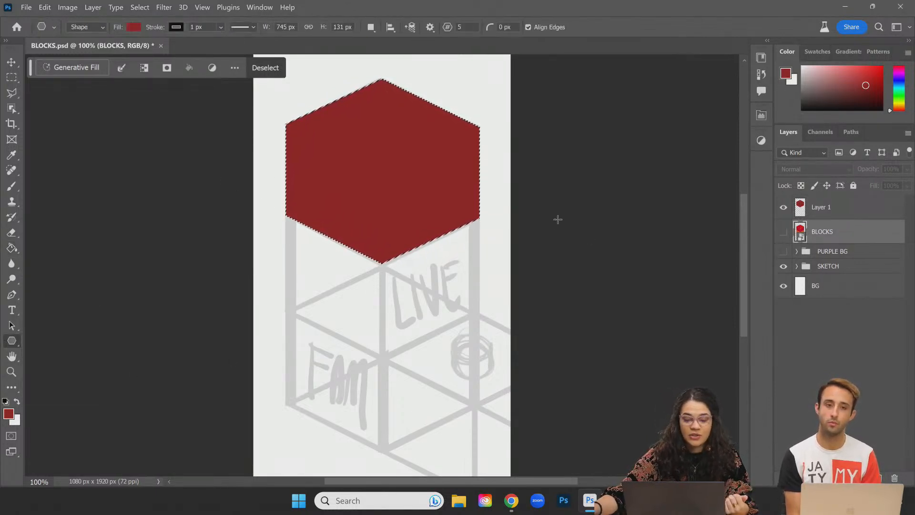
drag(273, 262, 579, 422)
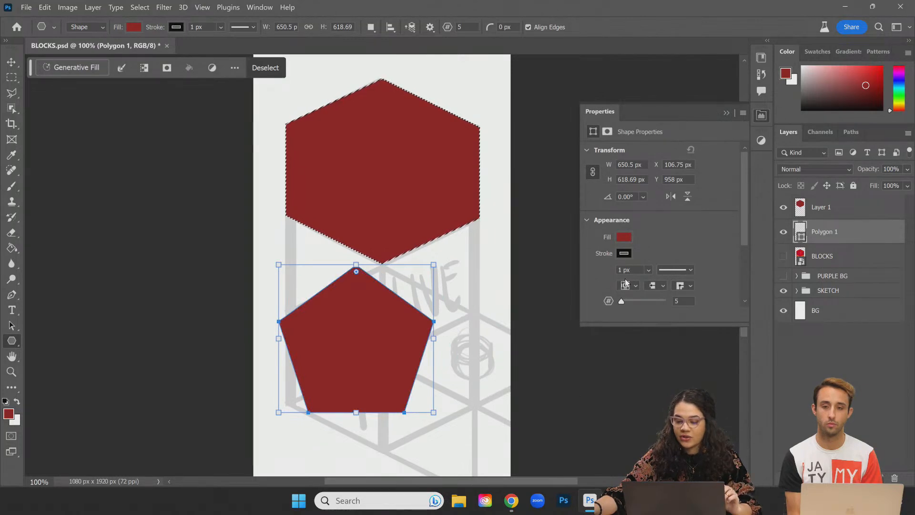
drag(622, 301, 624, 301)
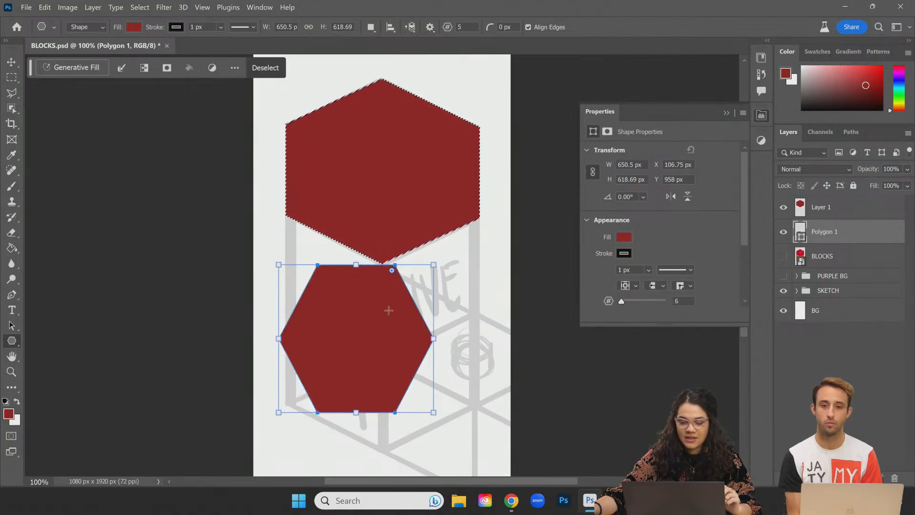
drag(433, 339, 484, 340)
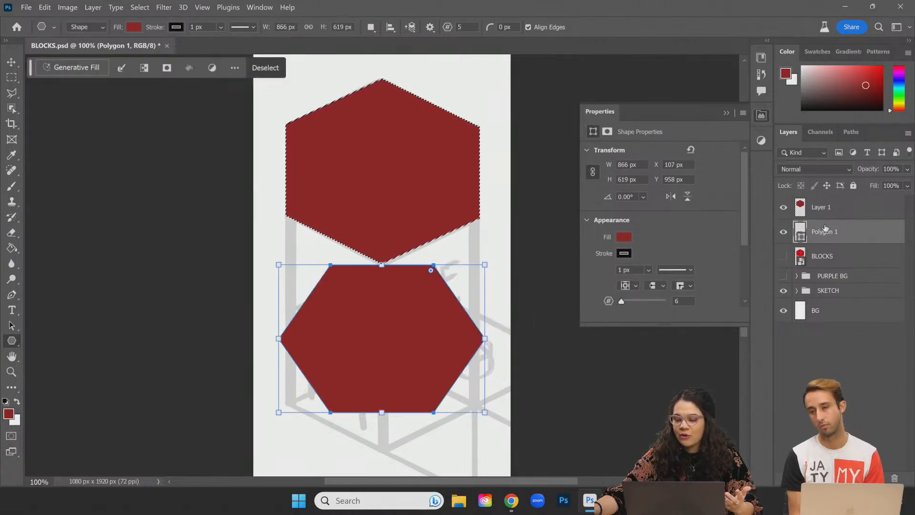
Step: Hide Layer 1's painted hexagon and return Polygon 1 to its original width
click(783, 207)
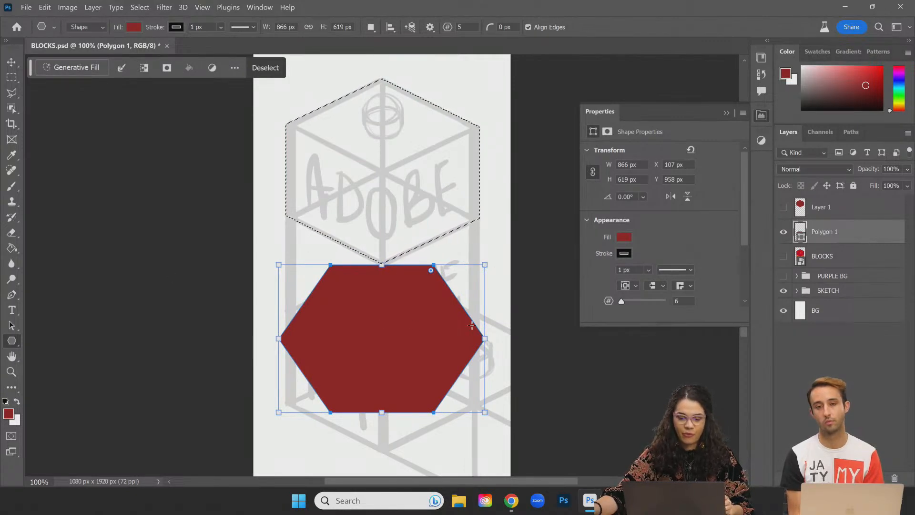
key(ctrl+z)
drag(485, 264, 433, 264)
click(783, 208)
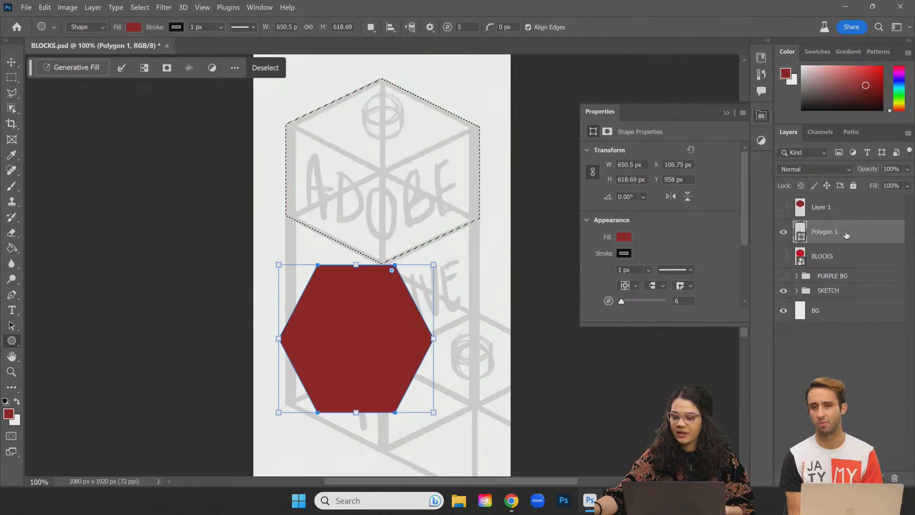
key(ctrl+t)
Step: Rotate the hexagon to about -89°, move it left over the top cube, enlarge slightly and commit
drag(452, 343, 480, 322)
drag(359, 314, 368, 151)
drag(447, 216, 525, 208)
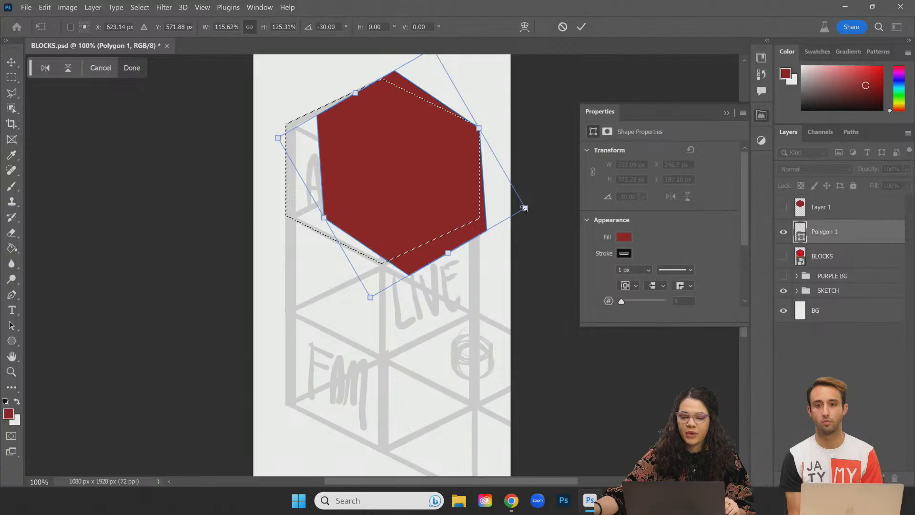
drag(325, 90, 302, 204)
drag(432, 167, 409, 170)
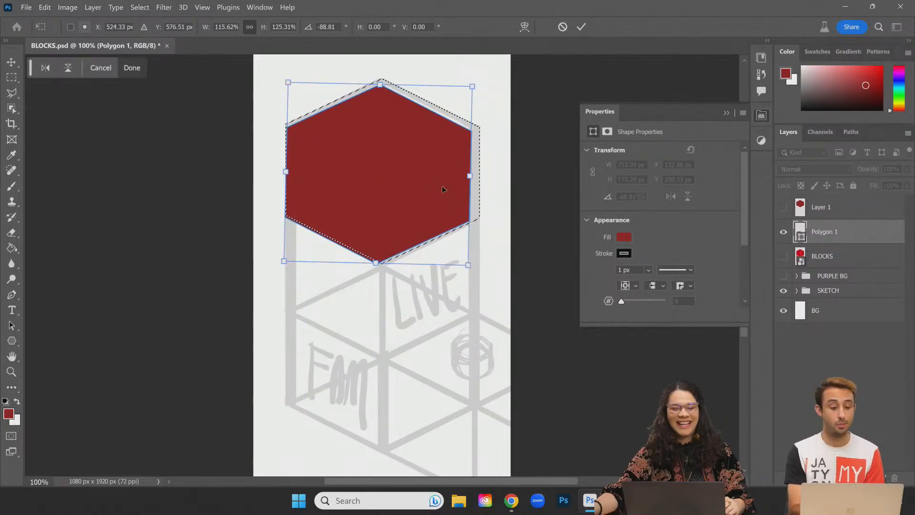
drag(473, 177, 480, 176)
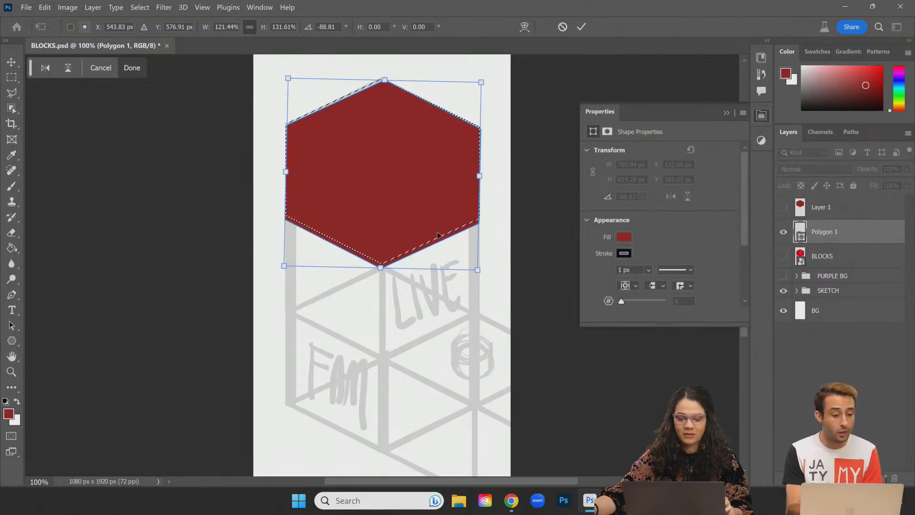
key(Return)
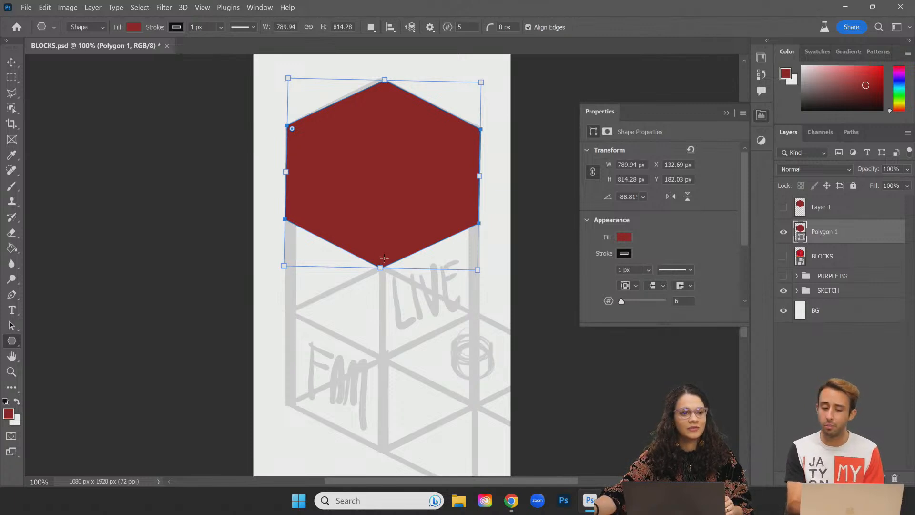
Step: Pull the hexagon's bottom point up and straighten it, committing at 760.97 x 814.28 px
drag(380, 267, 381, 260)
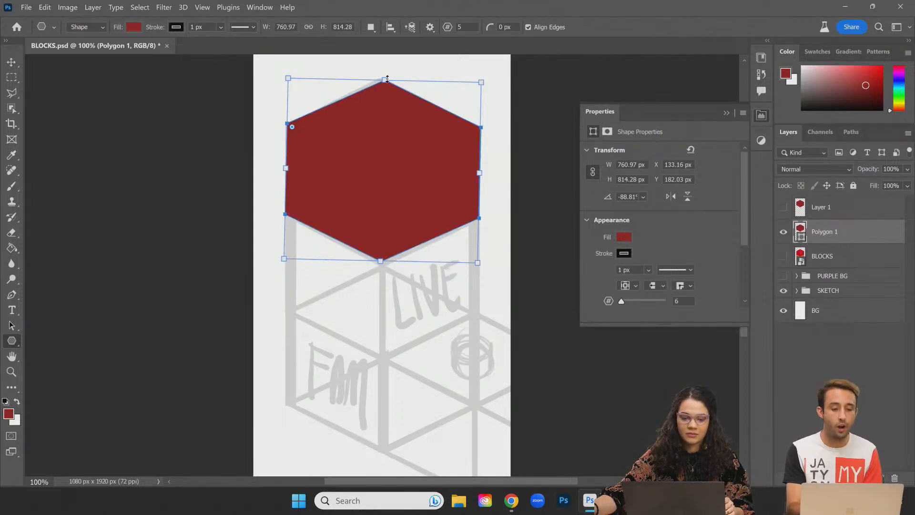
key(ctrl+t)
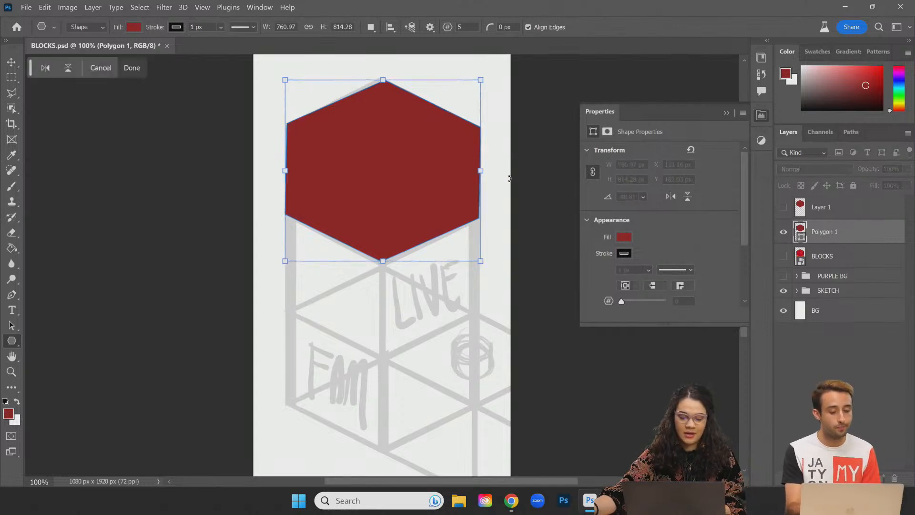
mouse_move(489, 264)
mouse_down()
mouse_move(498, 257)
mouse_move(500, 272)
mouse_up()
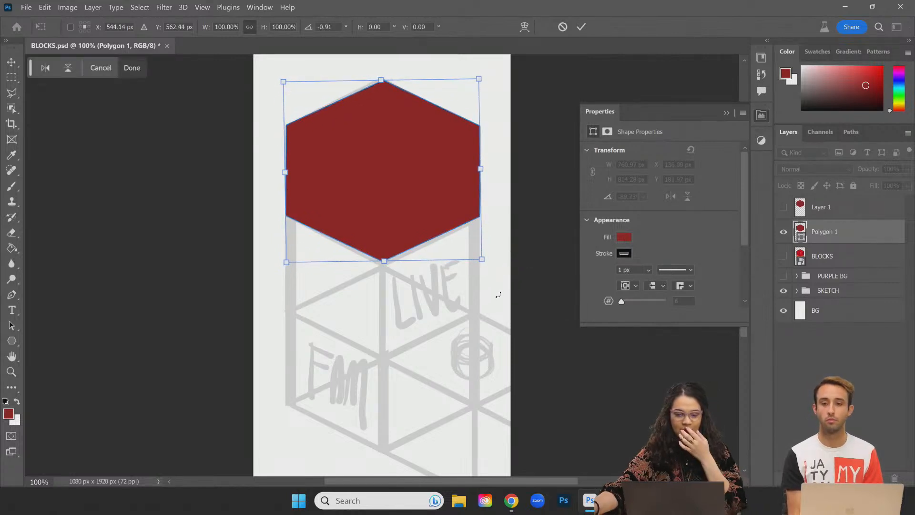
key(Return)
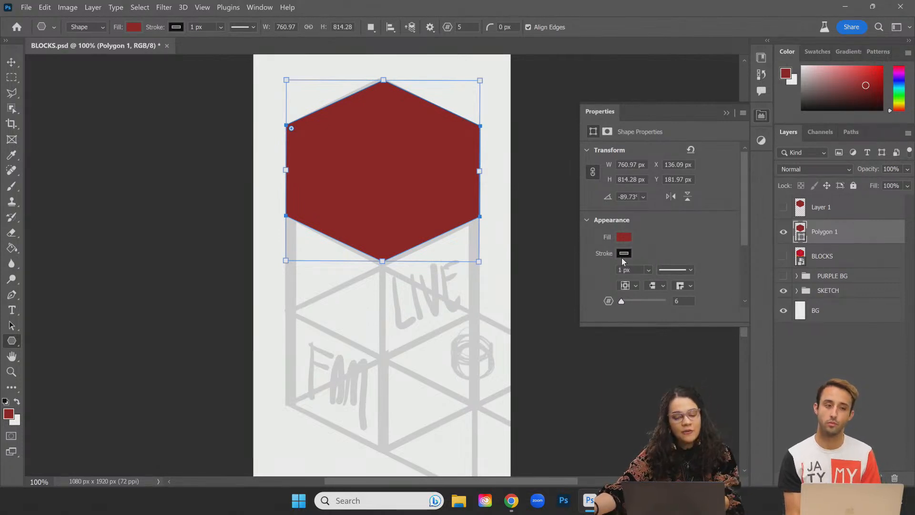
Step: Hide Polygon 1, show Layer 1's hexagon at 200% zoom, and enlarge the brush
click(782, 232)
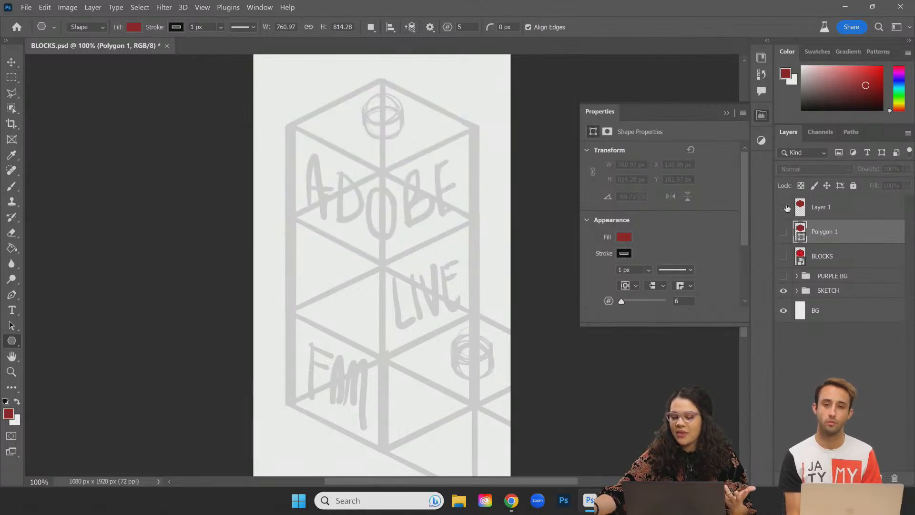
click(844, 210)
key(ctrl+plus)
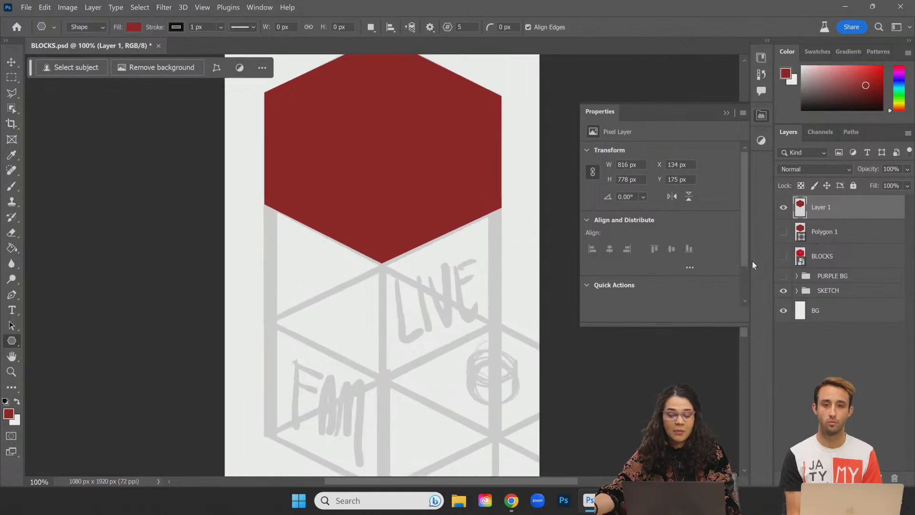
scroll(487, 119, up, 3)
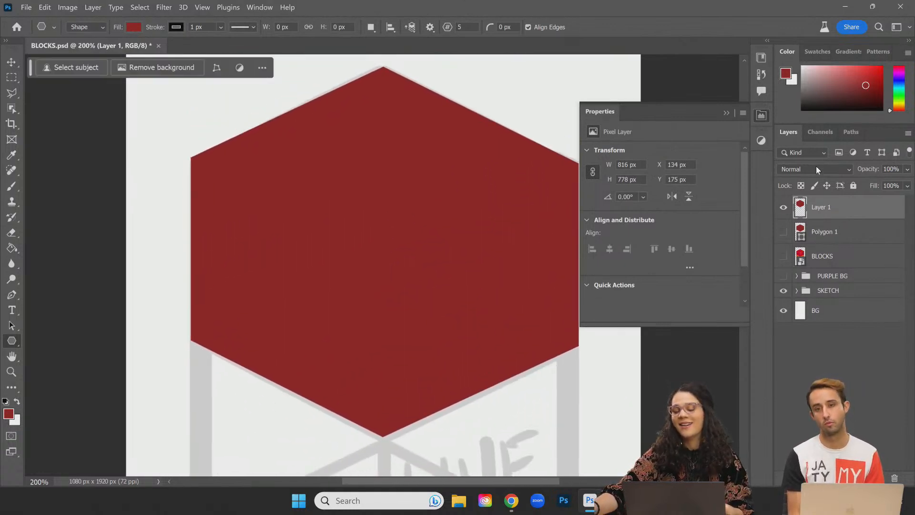
click(762, 115)
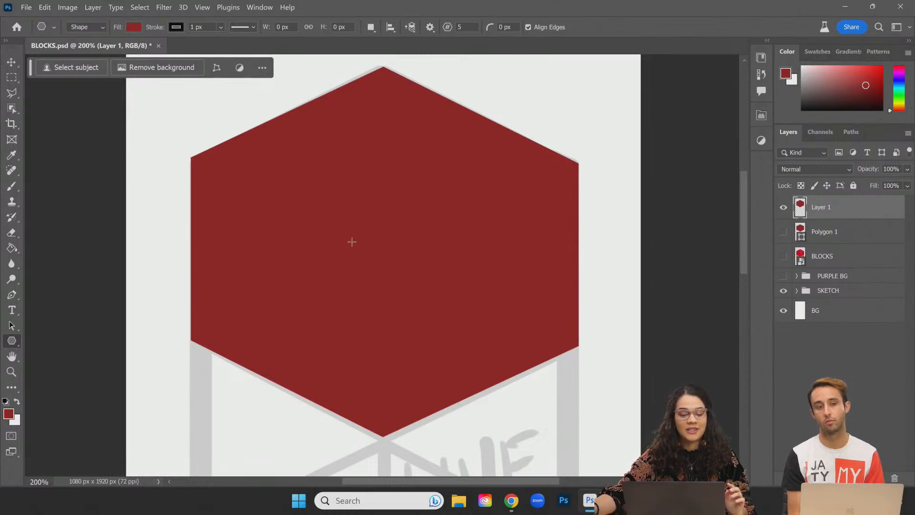
key(b)
key(bracketright)
key(bracketright)
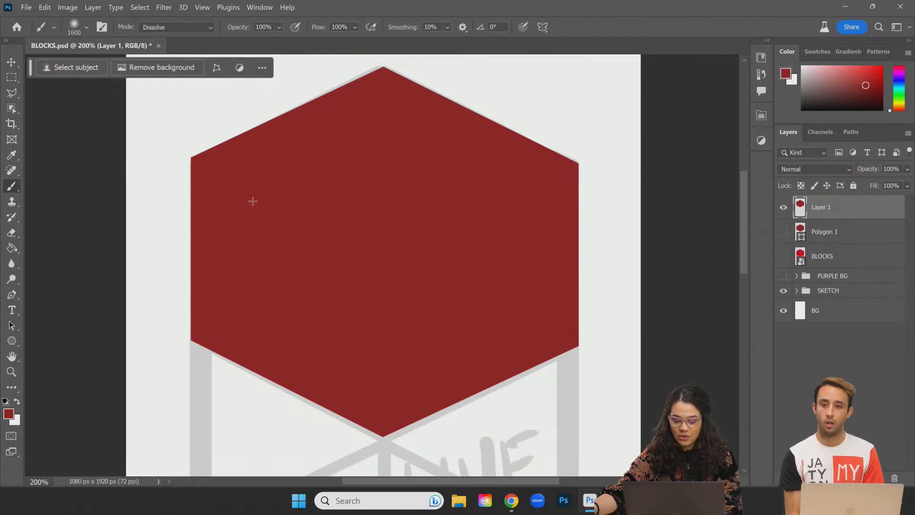
Step: Set the brush to 600 px in Dissolve mode
key(bracketleft)
key(bracketleft)
key(bracketleft)
key(bracketleft)
key(bracketleft)
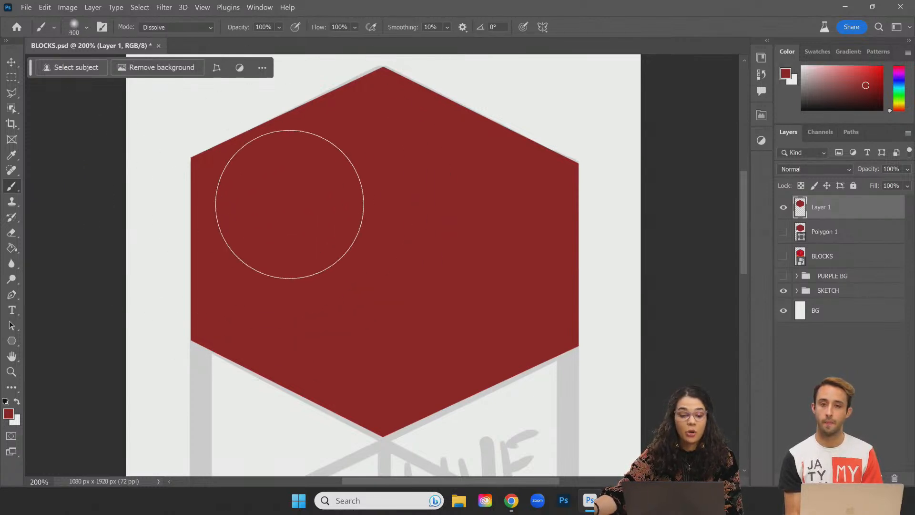
click(202, 28)
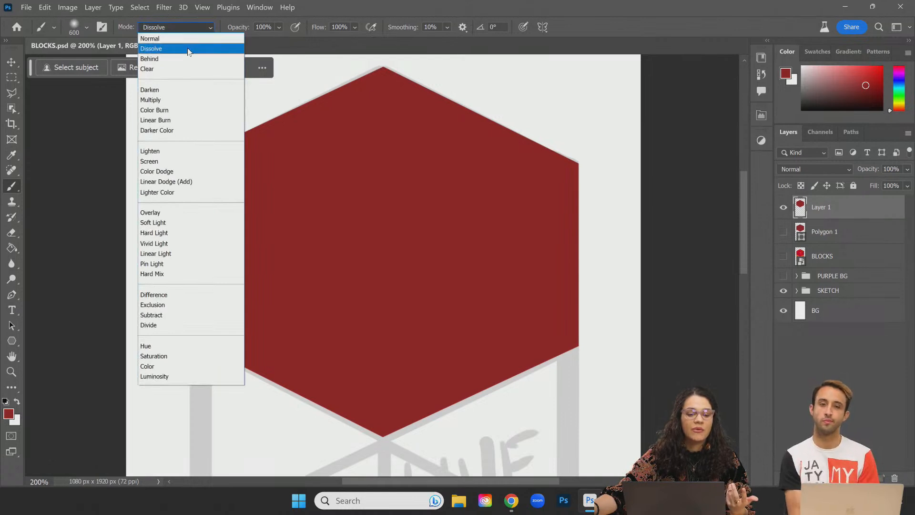
click(189, 49)
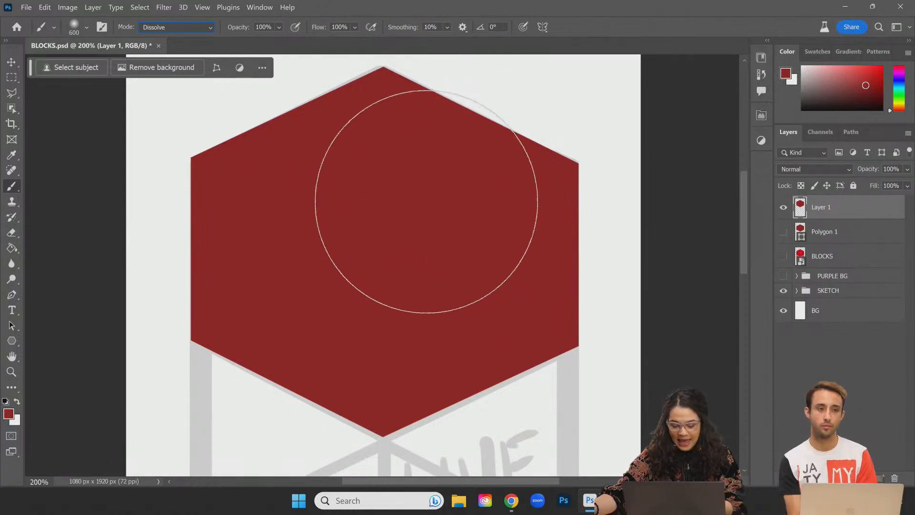
Step: Pick an orange-brown paint colour and add a new Layer 2 above Layer 1
drag(900, 99, 899, 109)
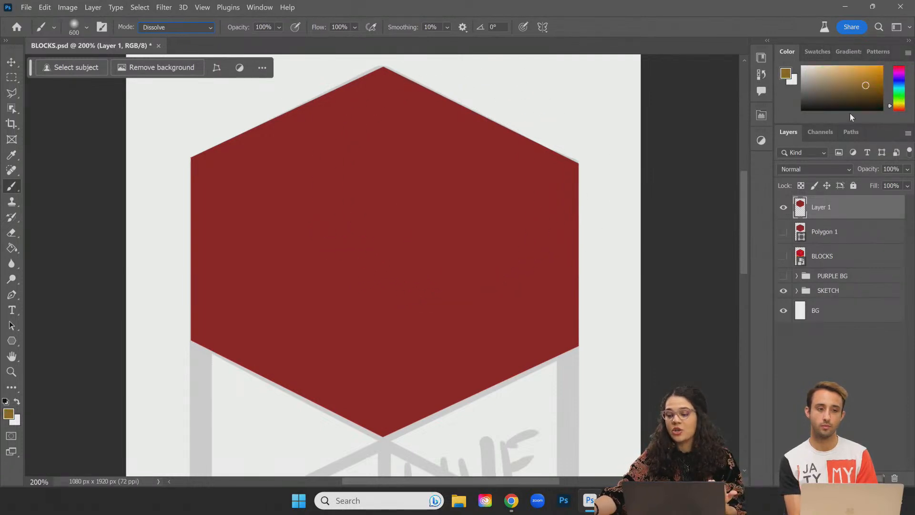
drag(851, 131, 851, 267)
click(898, 242)
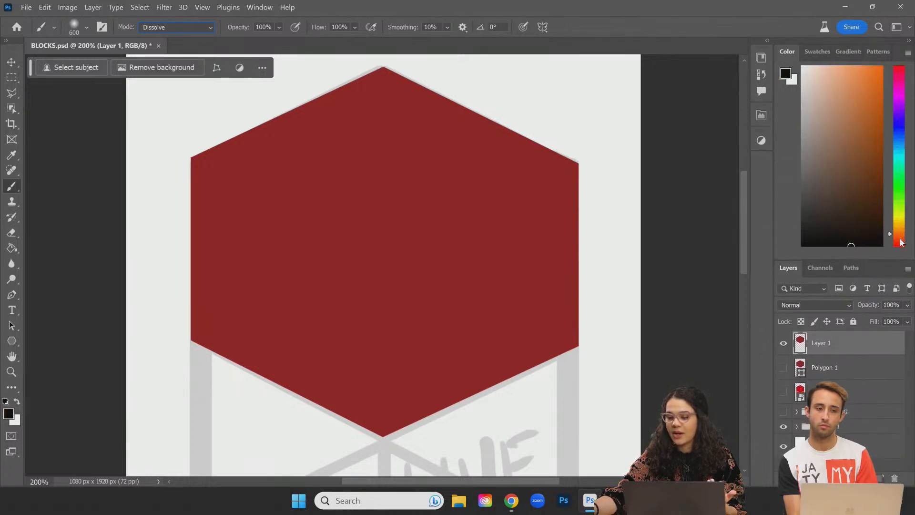
click(836, 88)
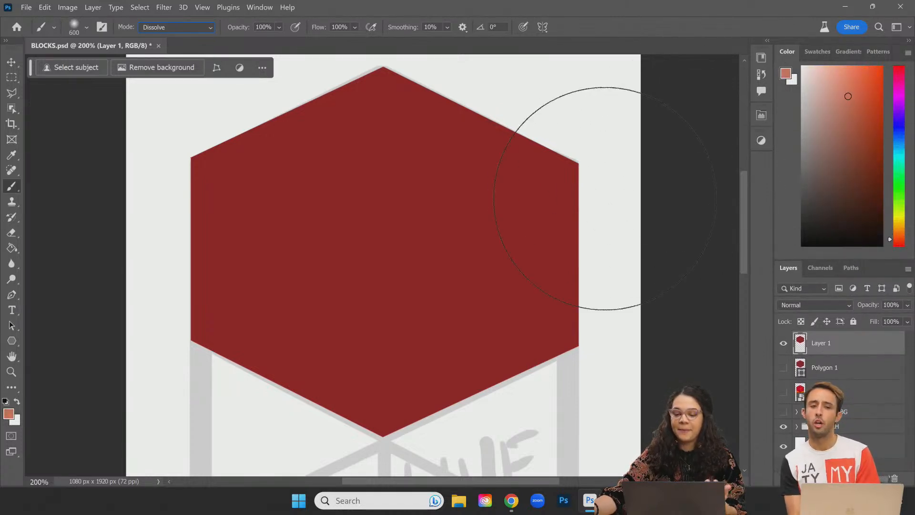
click(859, 118)
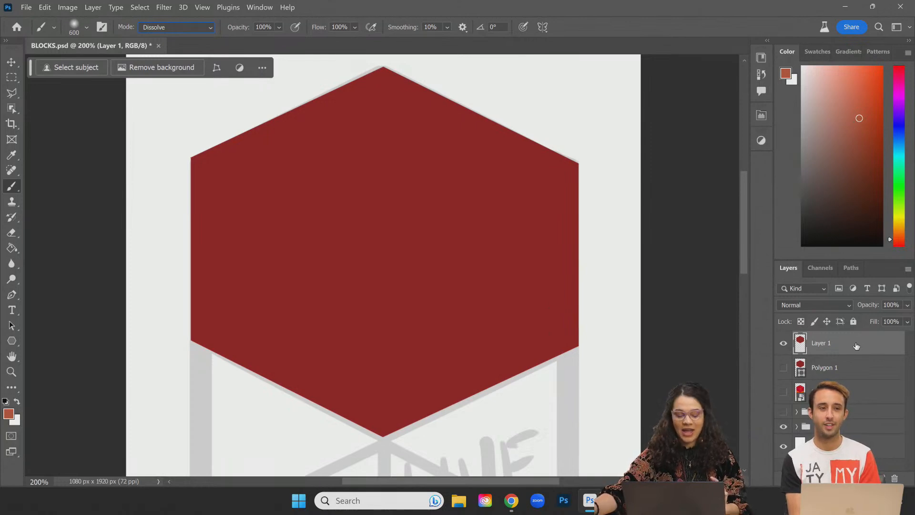
key(ctrl+shift+alt+n)
Step: Make Layer 2 a clipping mask on Layer 1's red hexagon, dismissing a no-pixels warning
right_click(860, 340)
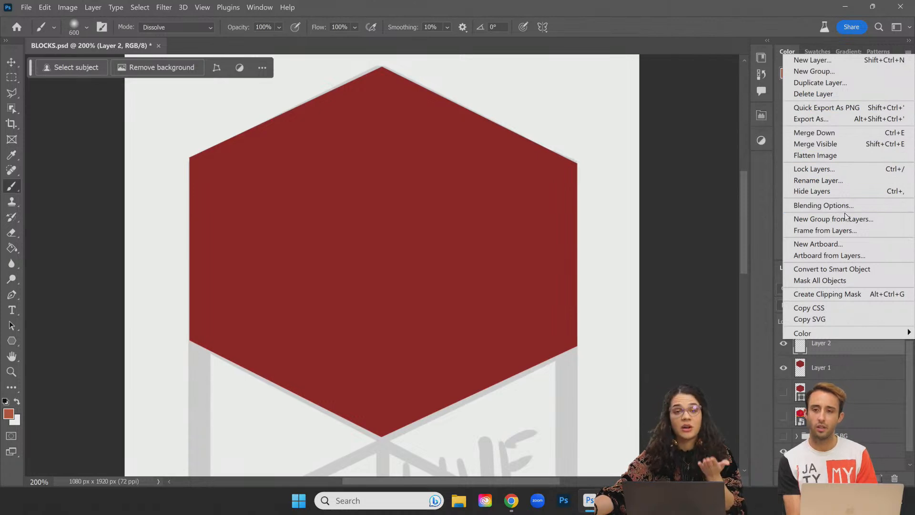
click(845, 344)
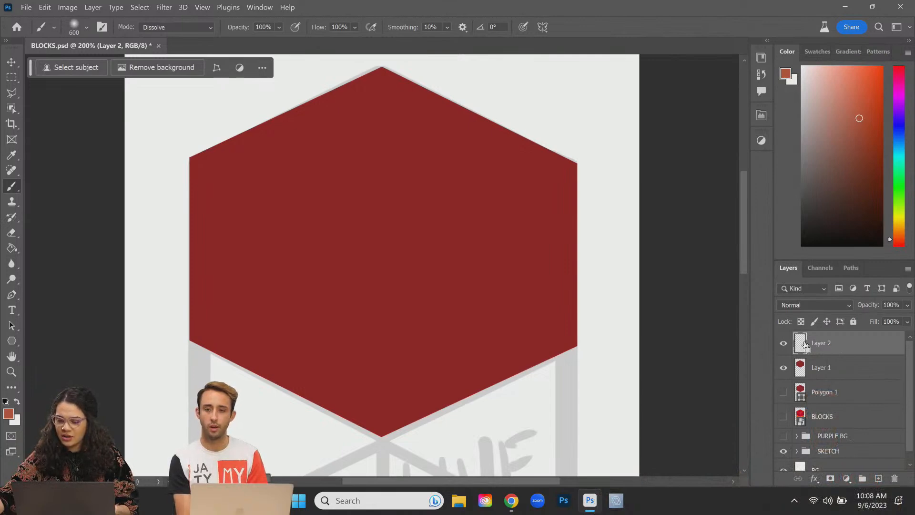
mouse_move(804, 349)
mouse_down()
mouse_move(803, 370)
mouse_move(805, 348)
mouse_up()
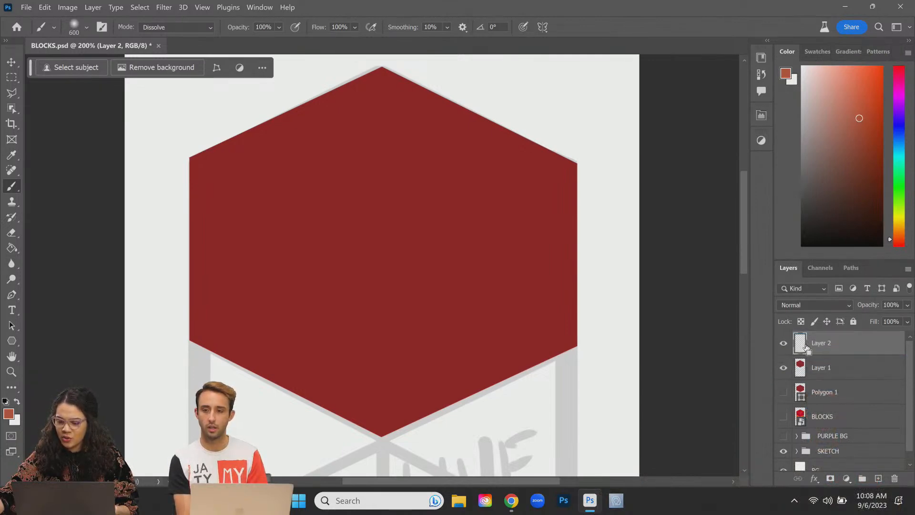
ctrl+click(805, 349)
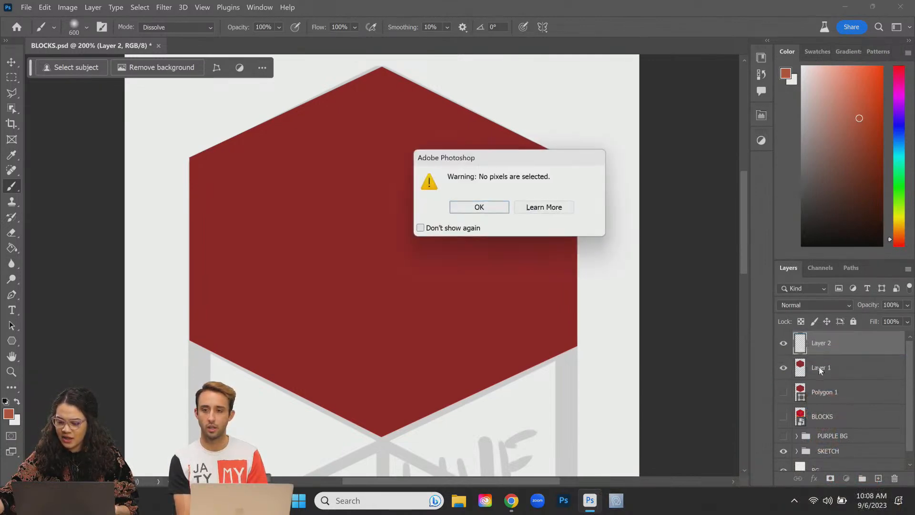
click(495, 210)
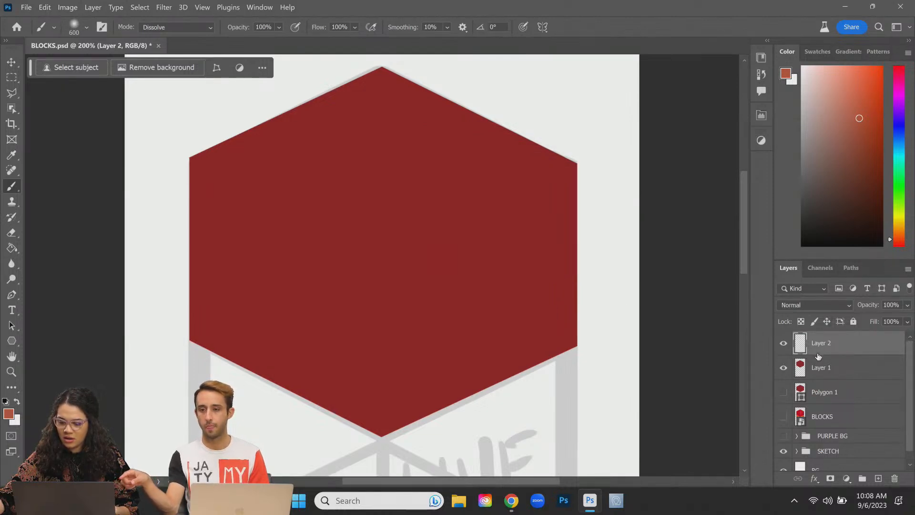
ctrl+click(817, 355)
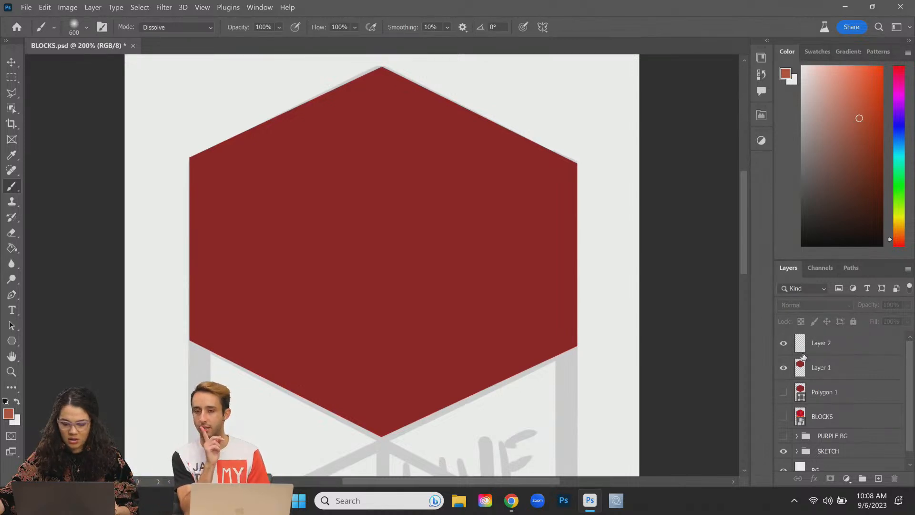
click(802, 355)
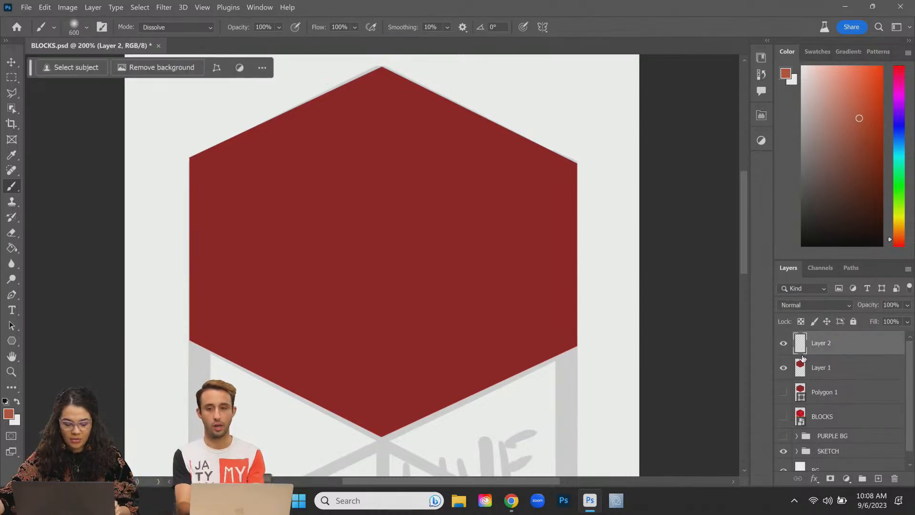
alt+click(809, 354)
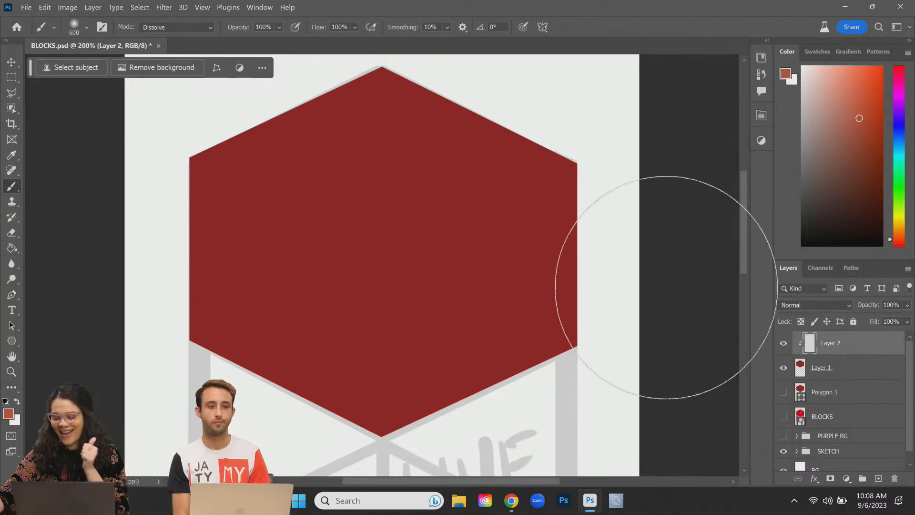
Step: Spray grainy orange Dissolve texture across the hexagon's centre on Layer 2
click(878, 376)
mouse_move(467, 286)
mouse_down()
mouse_move(496, 307)
mouse_move(534, 157)
mouse_up()
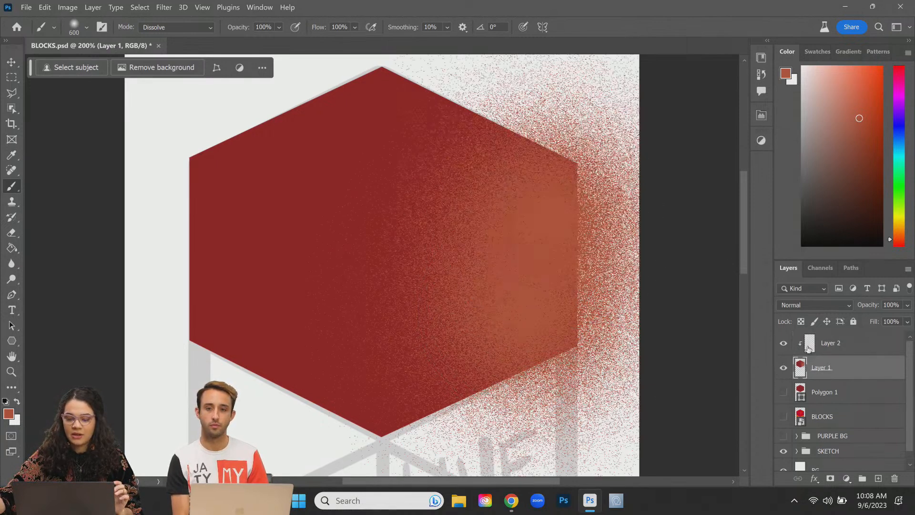
key(ctrl+z)
key(ctrl+z)
click(846, 344)
mouse_move(664, 302)
mouse_down()
mouse_move(658, 381)
mouse_move(527, 164)
mouse_move(428, 387)
mouse_move(281, 408)
mouse_up()
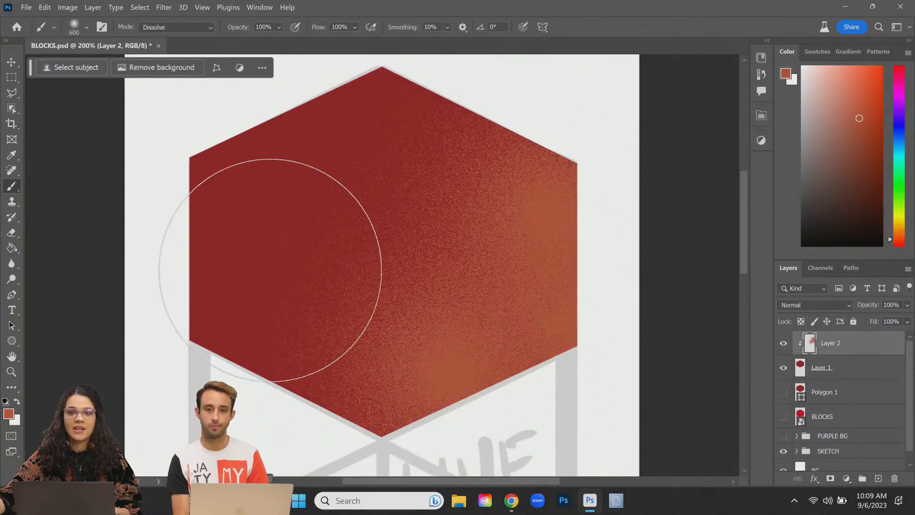
mouse_move(270, 270)
mouse_down()
mouse_move(425, 310)
mouse_move(486, 348)
mouse_up()
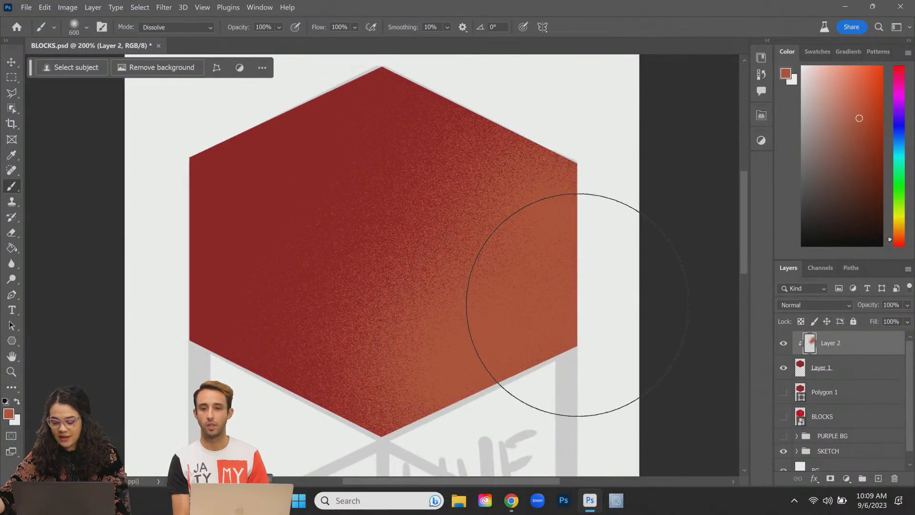
key(Left)
key(ctrl+plus)
key(ctrl+plus)
key(ctrl+plus)
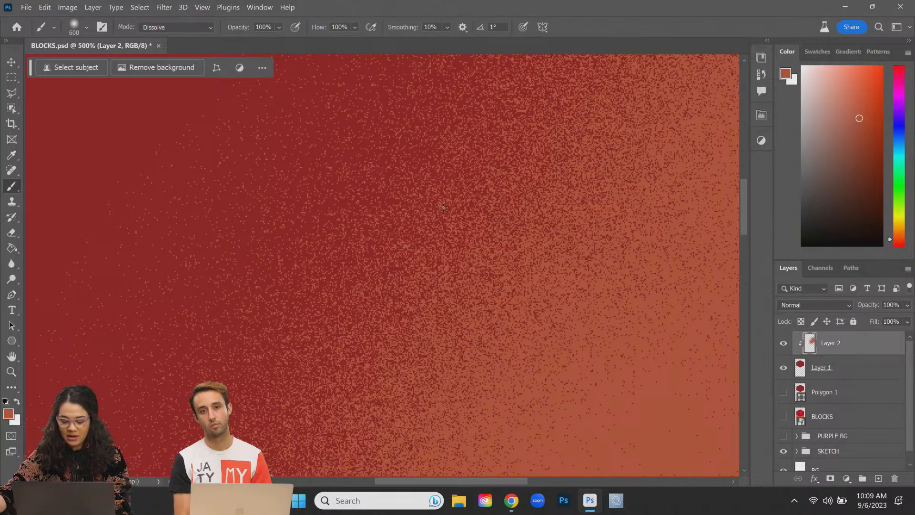
scroll(442, 210, up, 5)
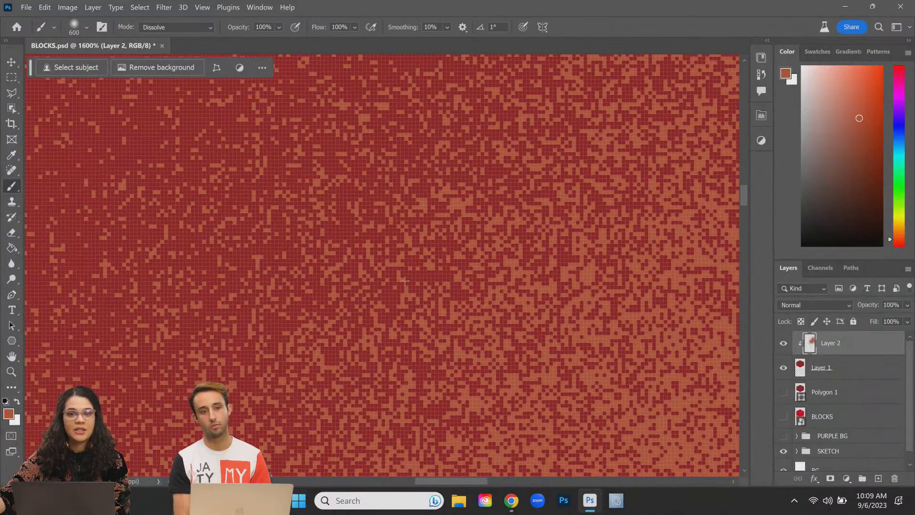
scroll(422, 224, down, 5)
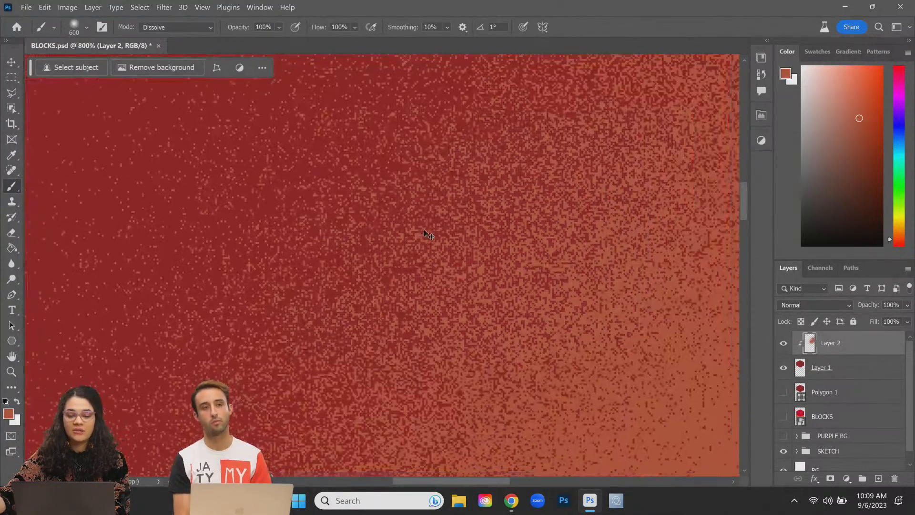
scroll(427, 236, down, 3)
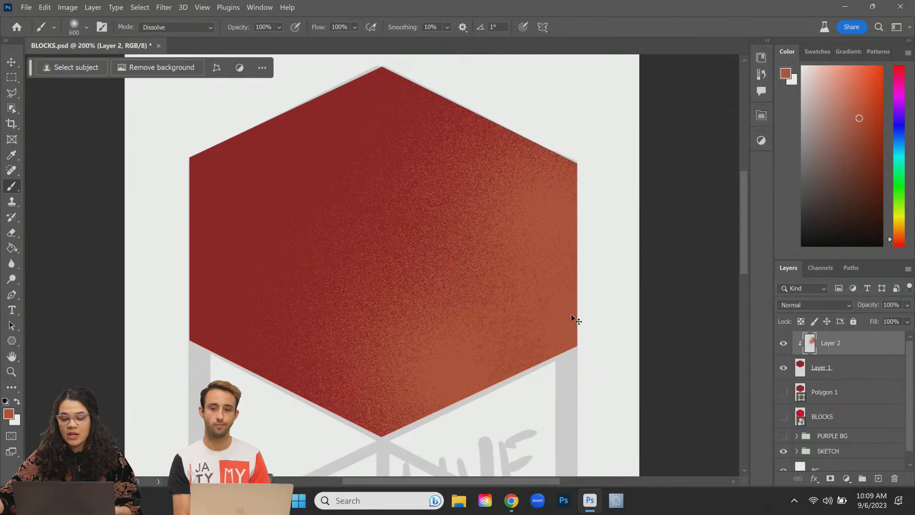
Step: Rework the last orange stroke, keeping it after enlarging the brush
key(ctrl+z)
key(ctrl+z)
mouse_move(355, 159)
mouse_down()
mouse_move(373, 190)
mouse_move(490, 236)
mouse_move(419, 122)
mouse_move(449, 179)
mouse_move(320, 159)
mouse_move(387, 279)
mouse_move(392, 327)
mouse_move(394, 177)
mouse_move(375, 169)
mouse_up()
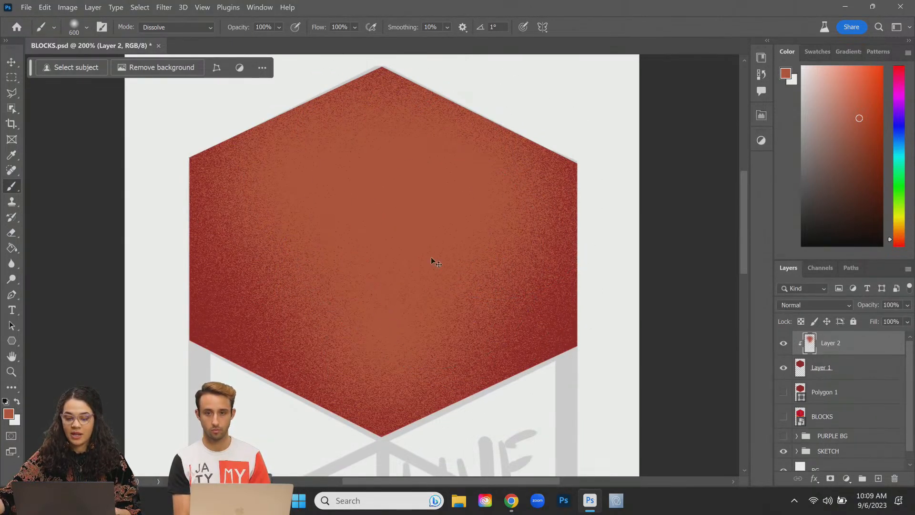
key(ctrl+z)
key(bracketright)
key(bracketright)
key(bracketright)
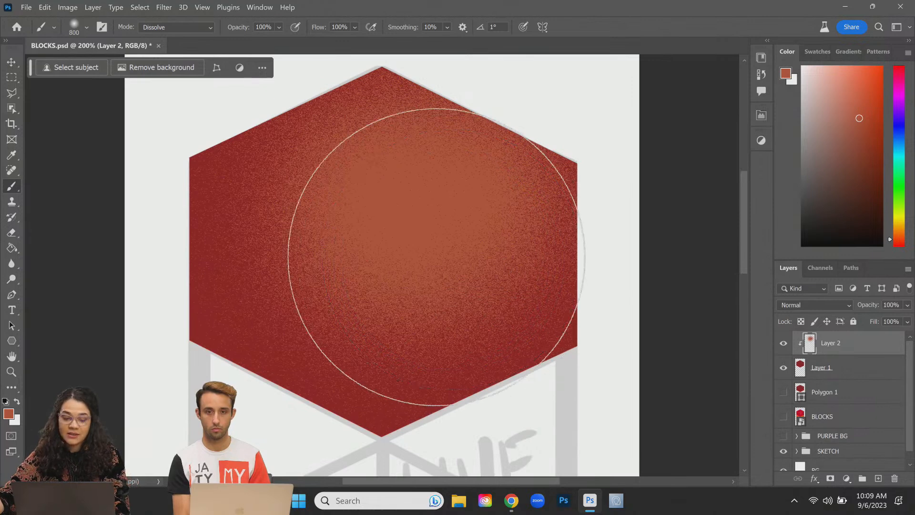
key(ctrl+shift+z)
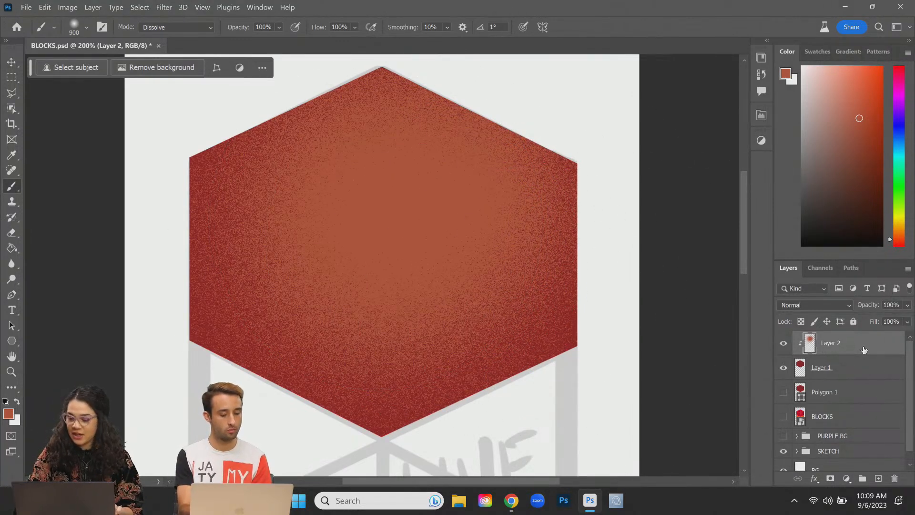
Step: Lock Layer 2 and add a new empty Layer 3 above it
click(840, 321)
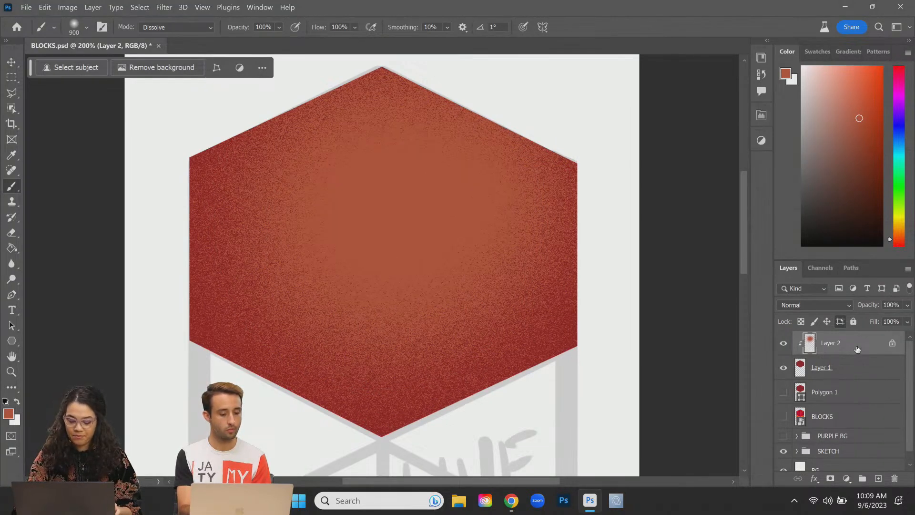
key(ctrl+shift+n)
key(Return)
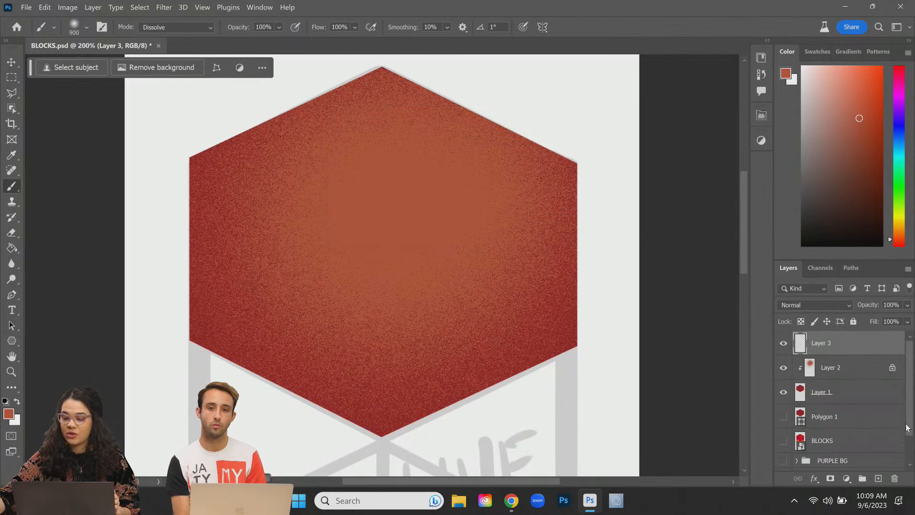
Step: Clip Layer 3 to Layer 2 so it shows only inside the hexagon
right_click(869, 354)
key(Escape)
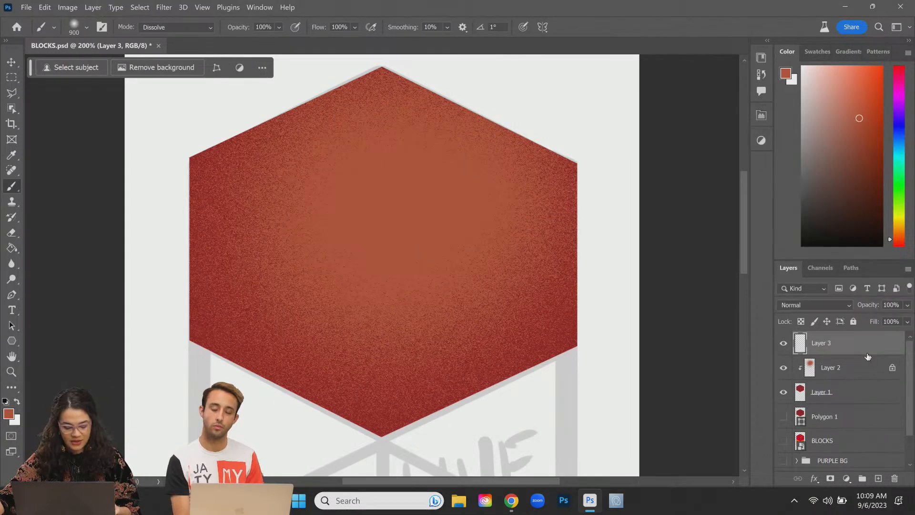
alt+click(833, 351)
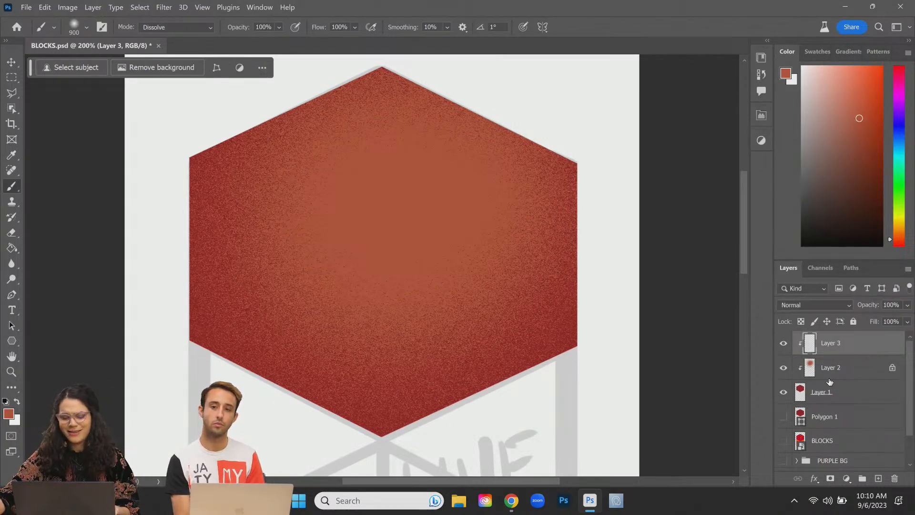
click(869, 373)
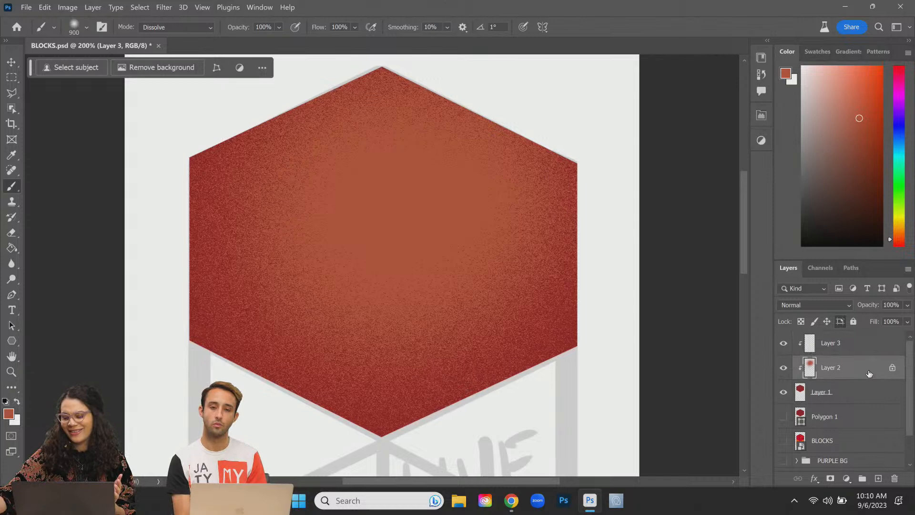
click(884, 349)
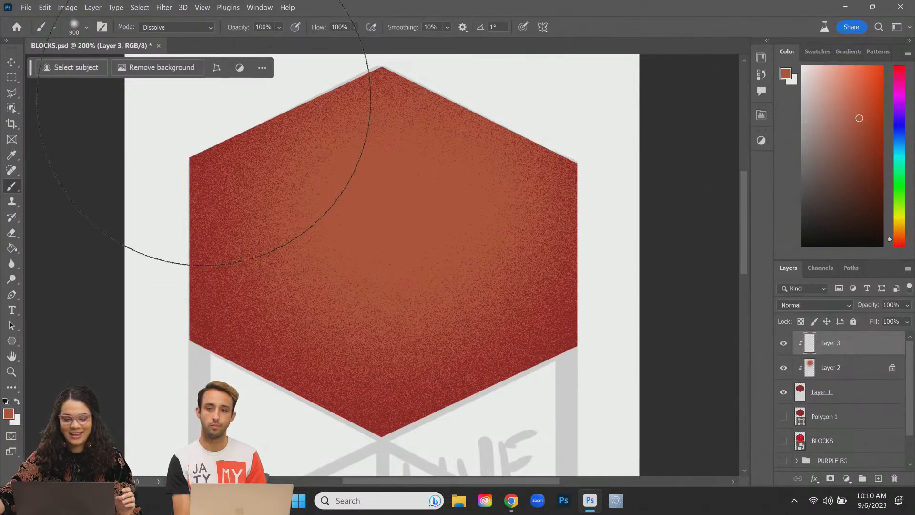
Step: Switch to the Polygonal Lasso, move the SKETCH group above the red layers, and reselect Layer 3
click(12, 93)
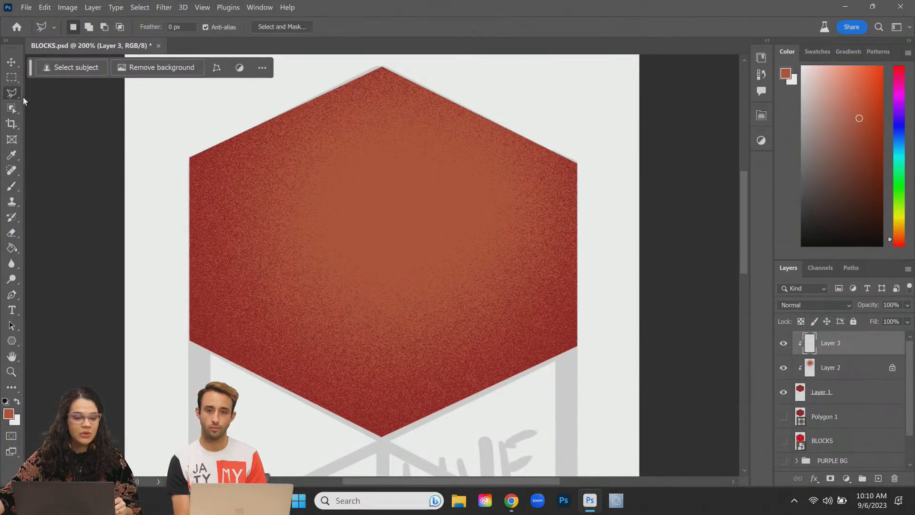
click(187, 155)
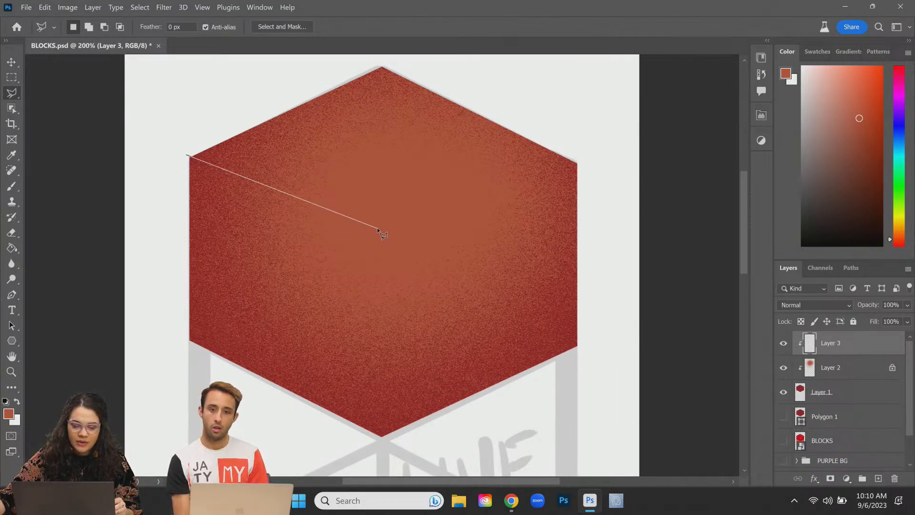
click(186, 158)
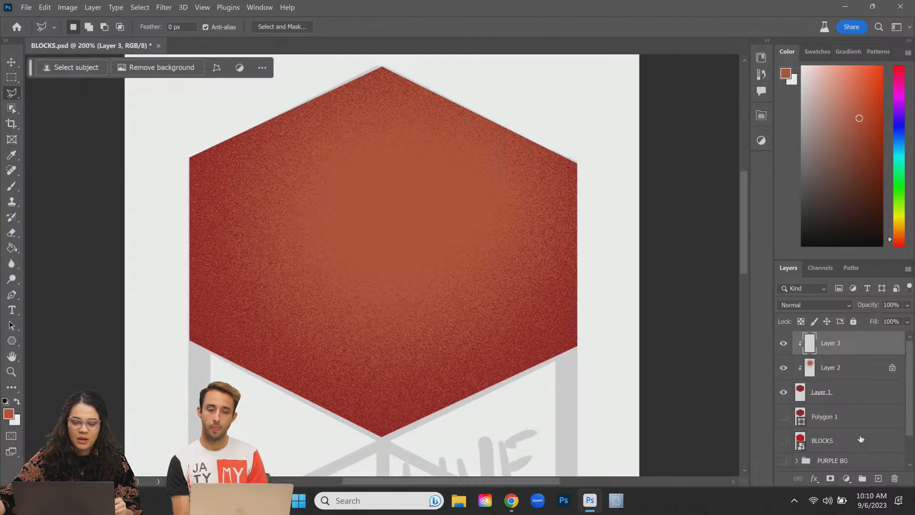
scroll(863, 440, down, 1)
mouse_move(848, 454)
mouse_down()
mouse_move(834, 322)
mouse_move(832, 335)
mouse_up()
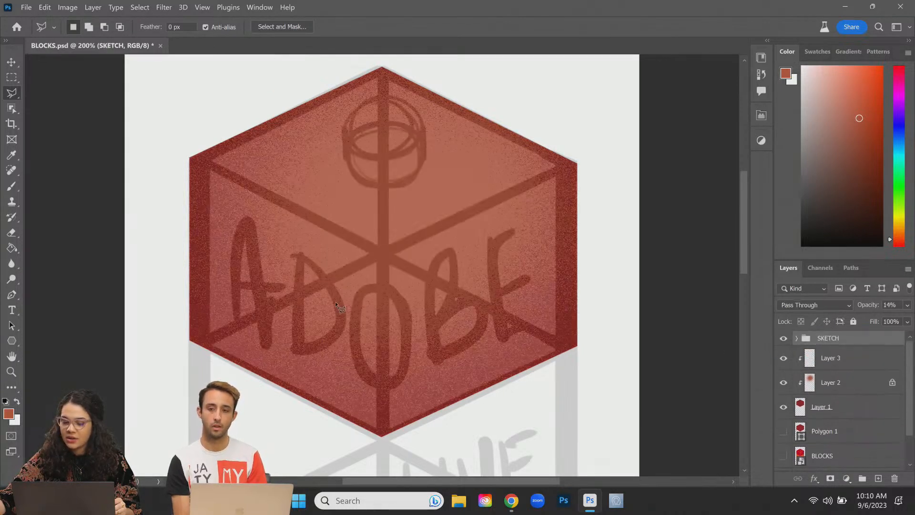
click(855, 365)
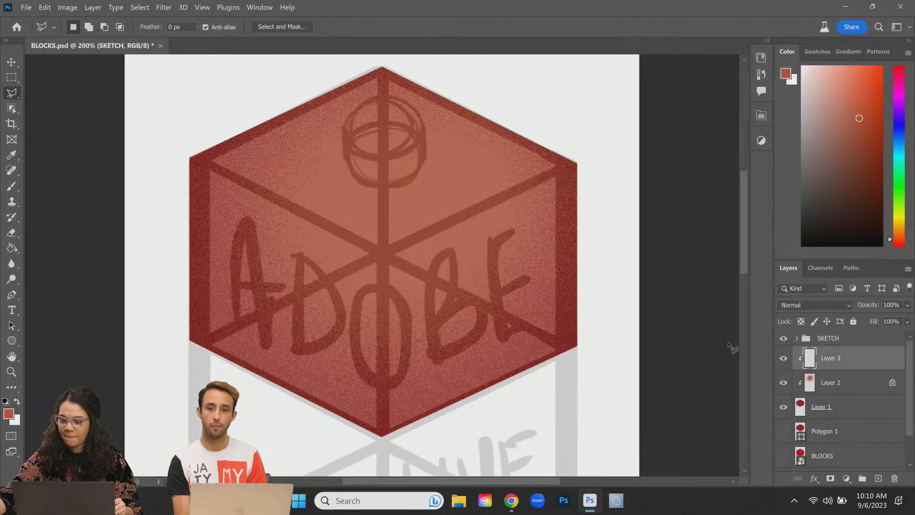
Step: Outline the cube's left face with a polygonal selection, then hide the SKETCH group
click(186, 156)
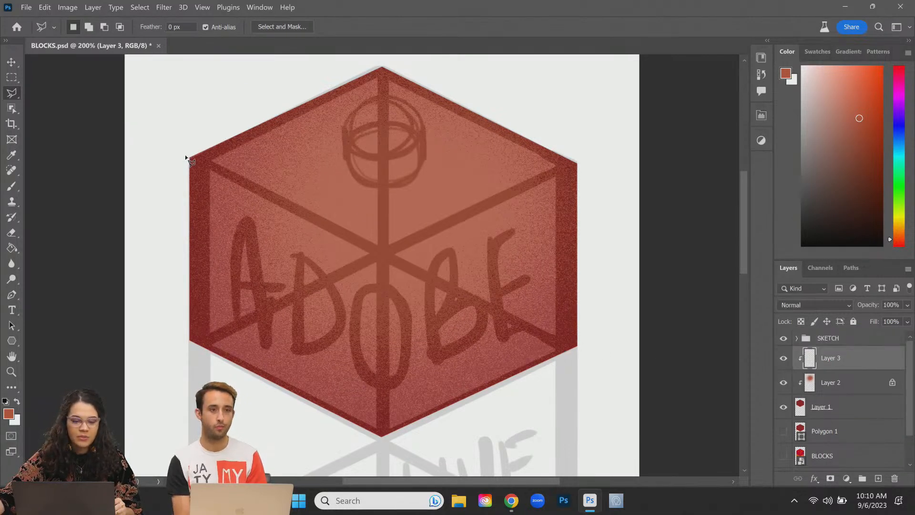
click(382, 251)
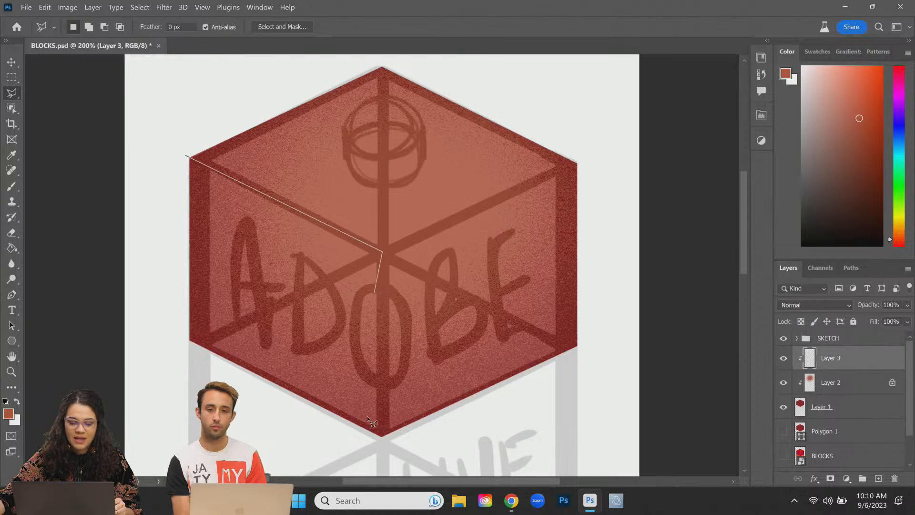
double_click(381, 448)
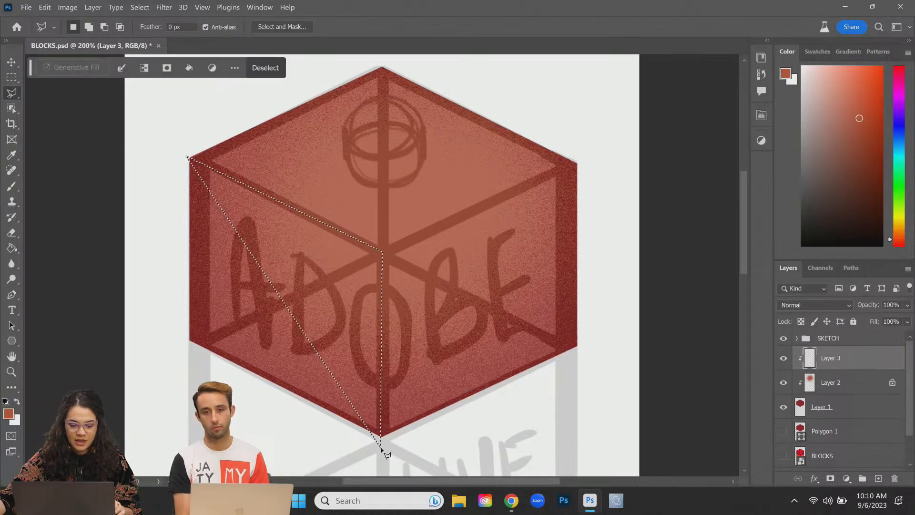
key(ctrl+d)
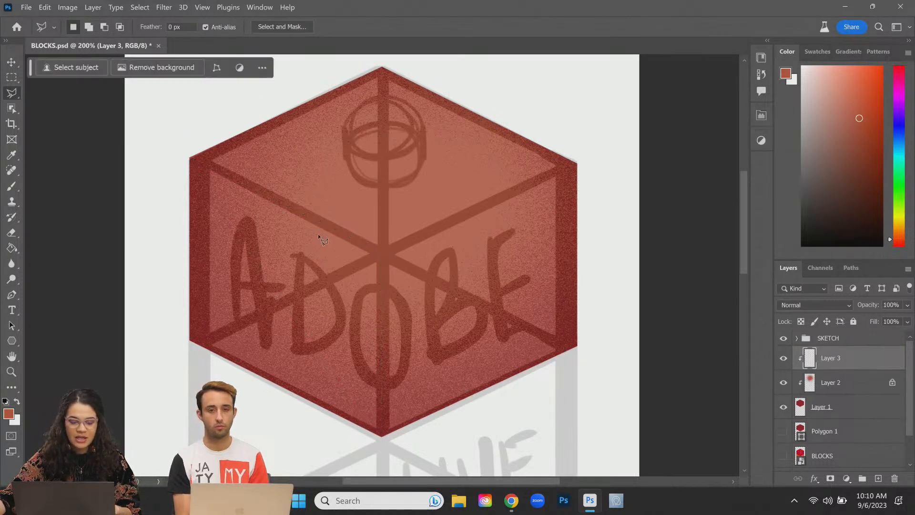
click(187, 155)
click(382, 253)
click(381, 444)
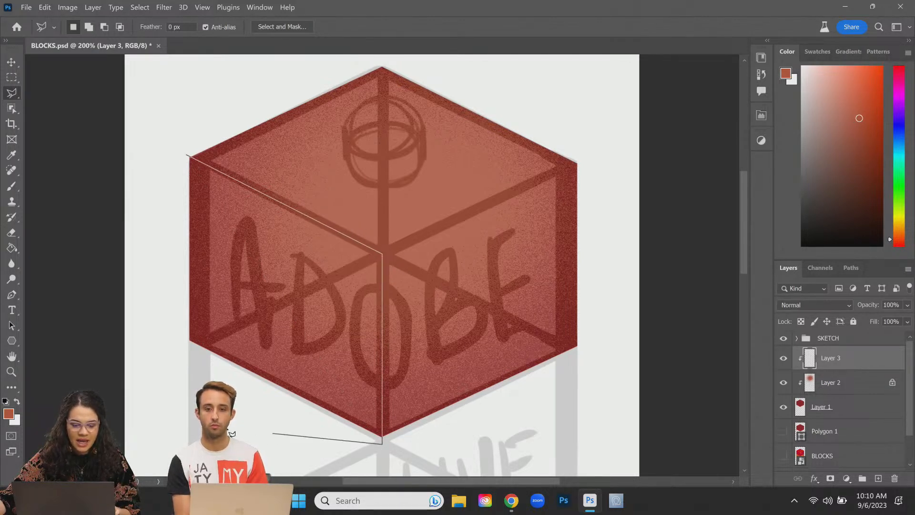
key(BackSpace)
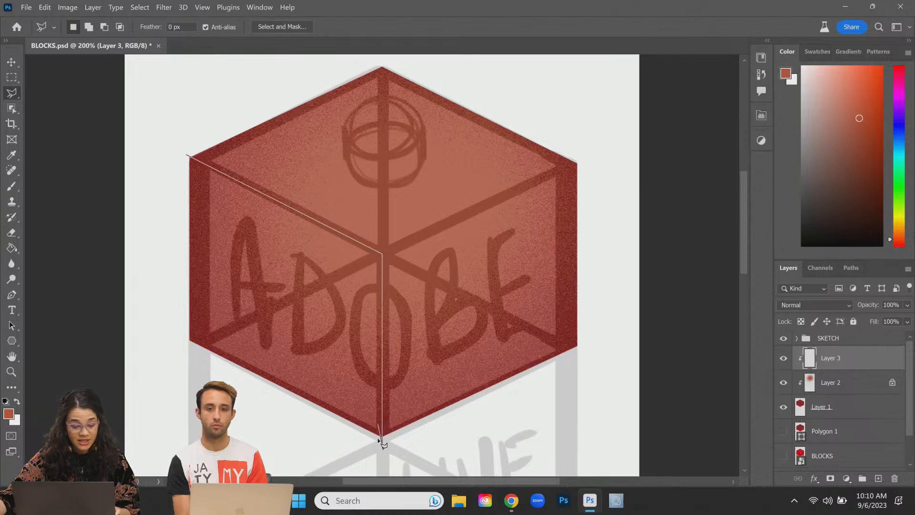
click(382, 443)
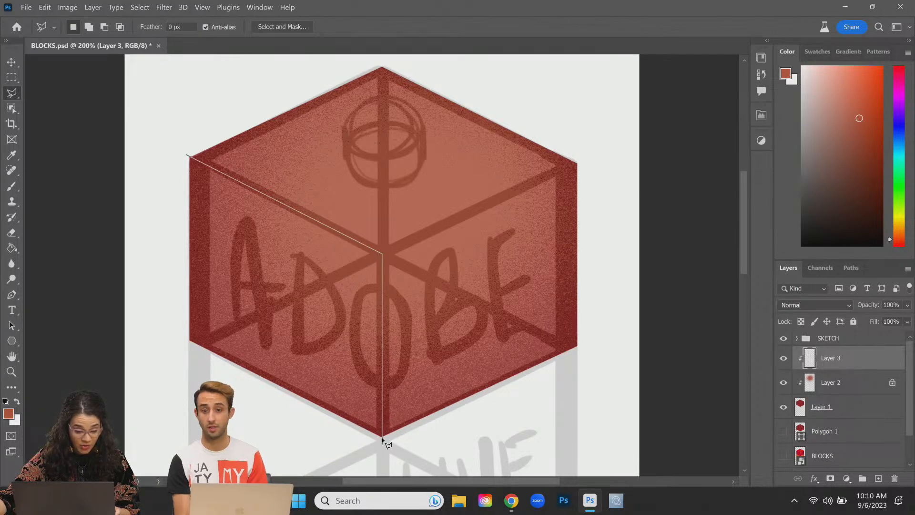
click(158, 341)
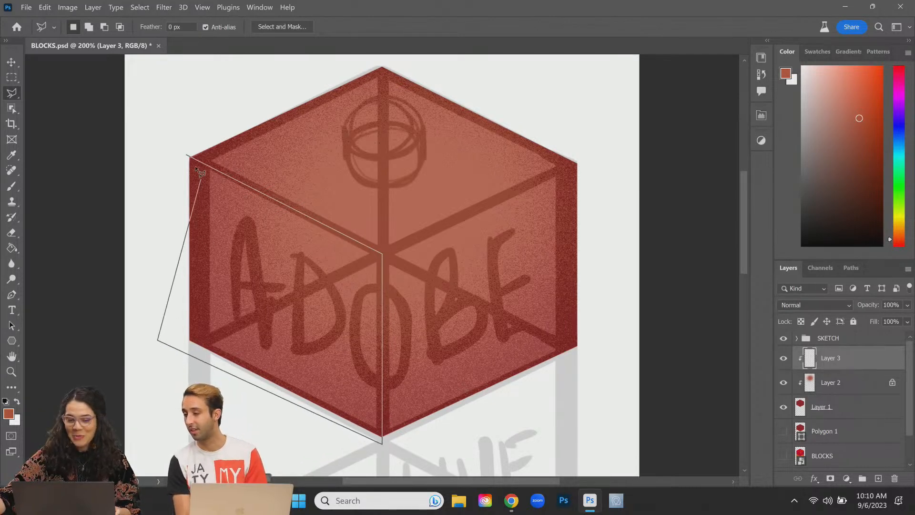
click(186, 155)
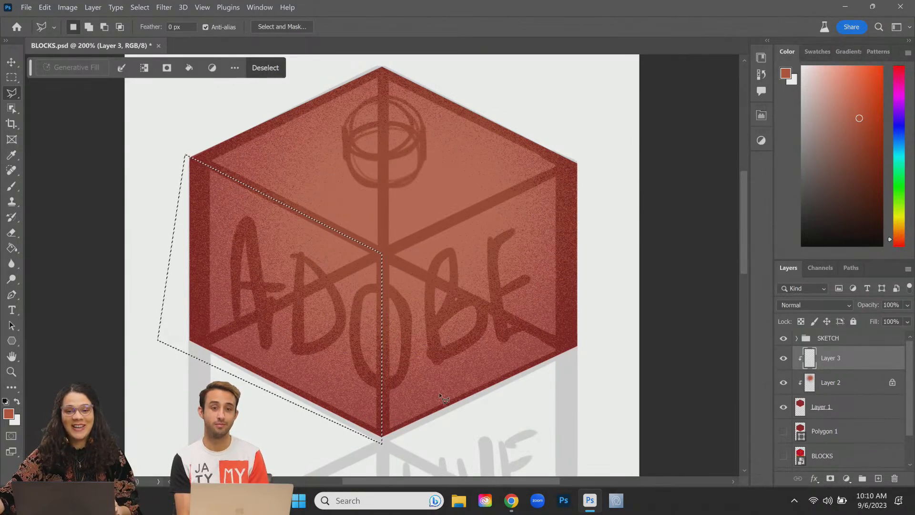
click(783, 338)
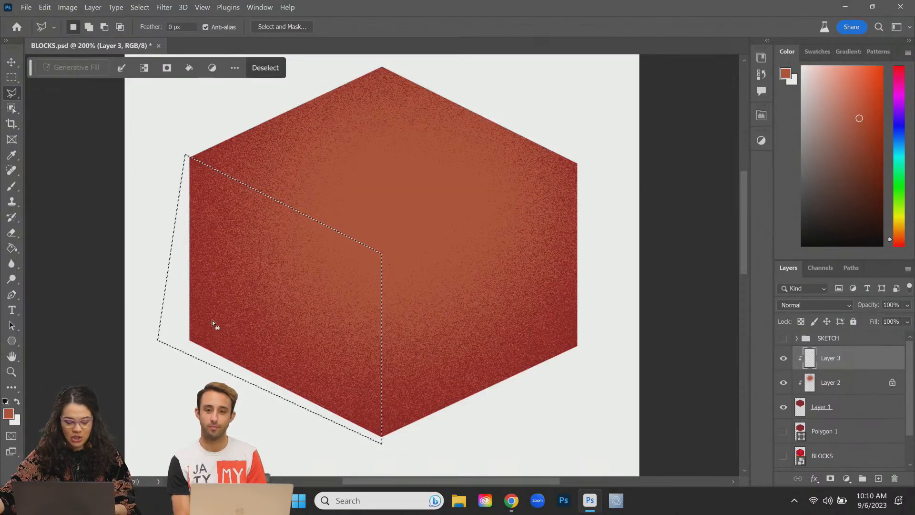
Step: Paint darker red grain over the lower corner of the cube's left face
key(b)
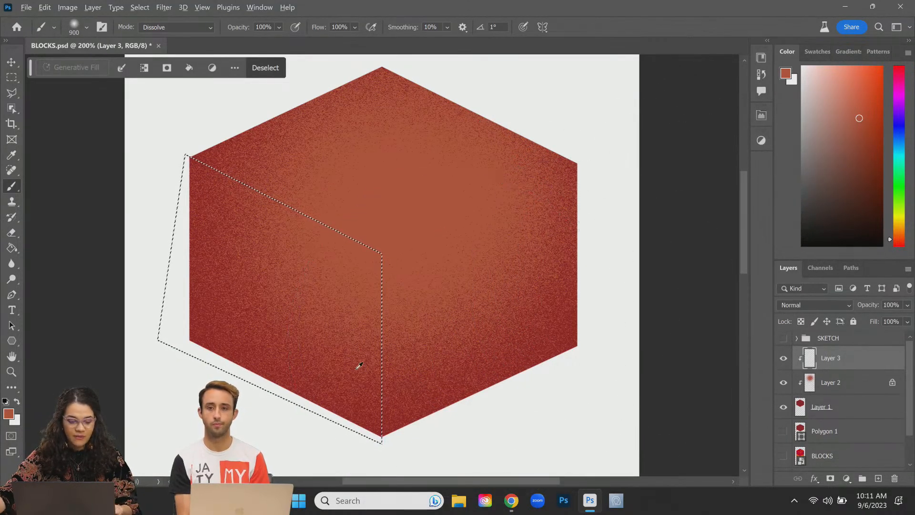
alt+click(348, 415)
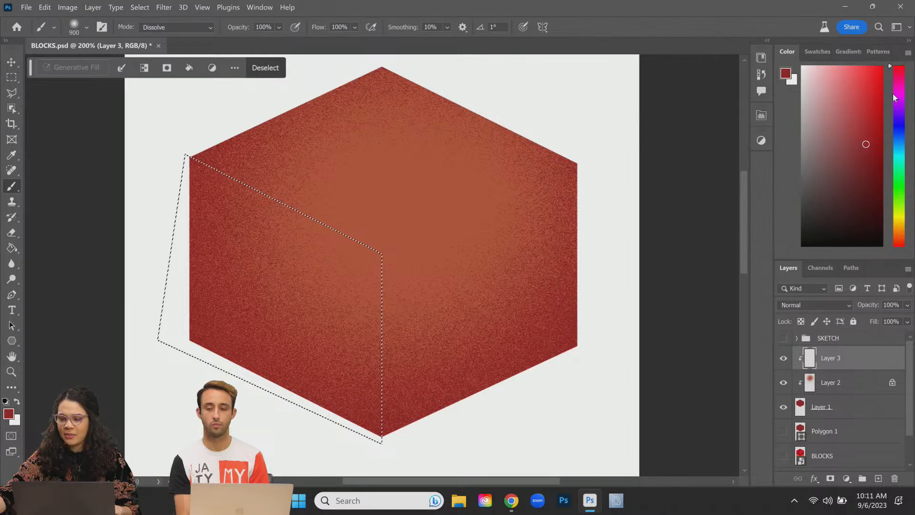
click(875, 184)
drag(165, 402, 263, 435)
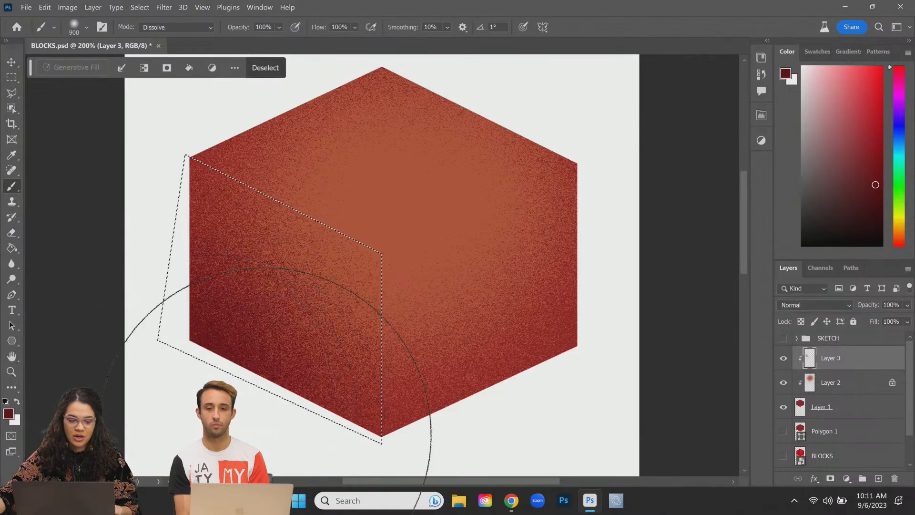
key(ctrl+z)
key(bracketleft)
key(bracketleft)
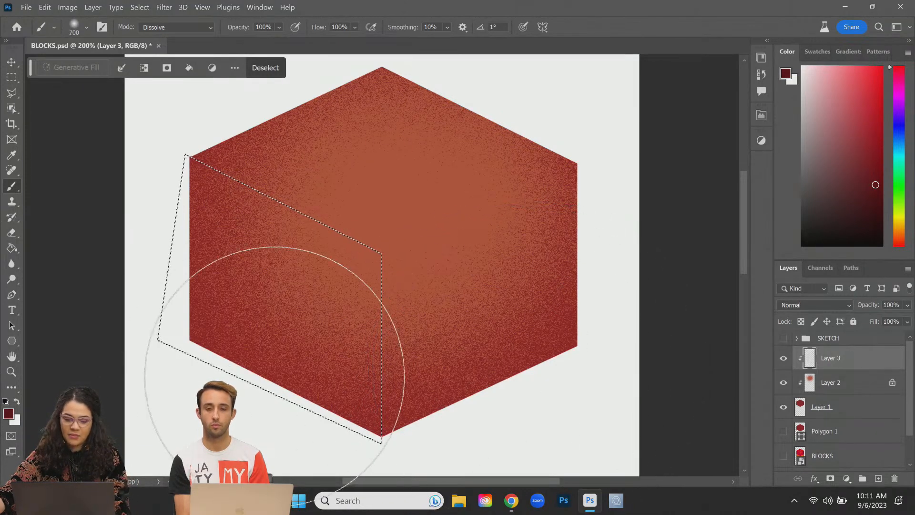
key(bracketleft)
key(bracketleft)
key(bracketleft)
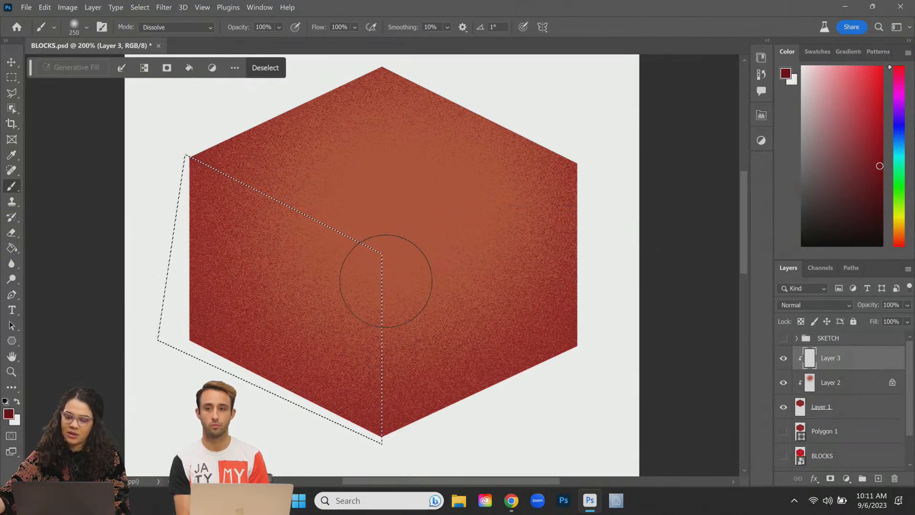
key(bracketright)
key(bracketright)
drag(184, 333, 257, 440)
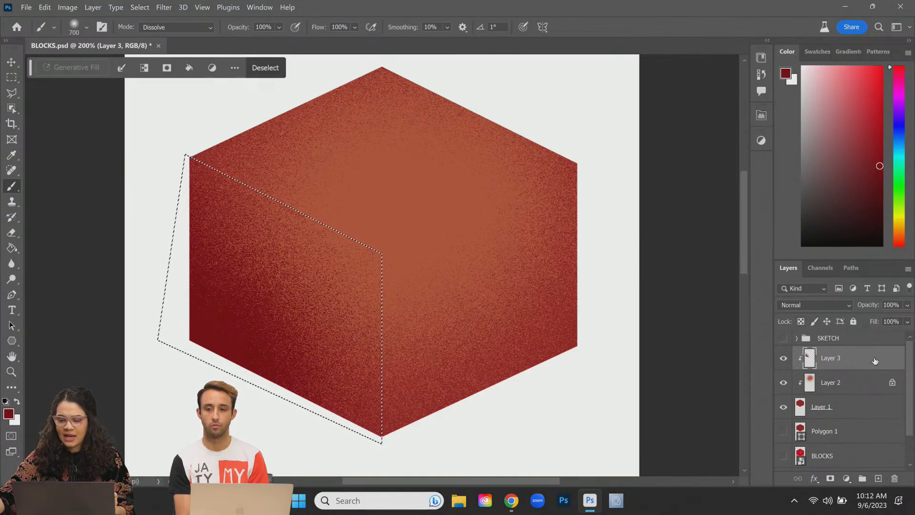
Step: Add a new Layer 4 clipped to Layer 3
key(ctrl+shift+alt+n)
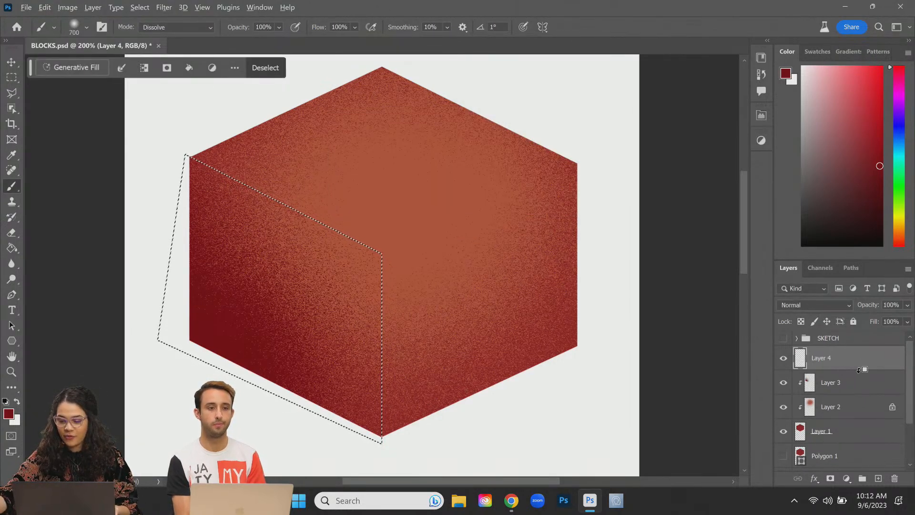
alt+click(858, 369)
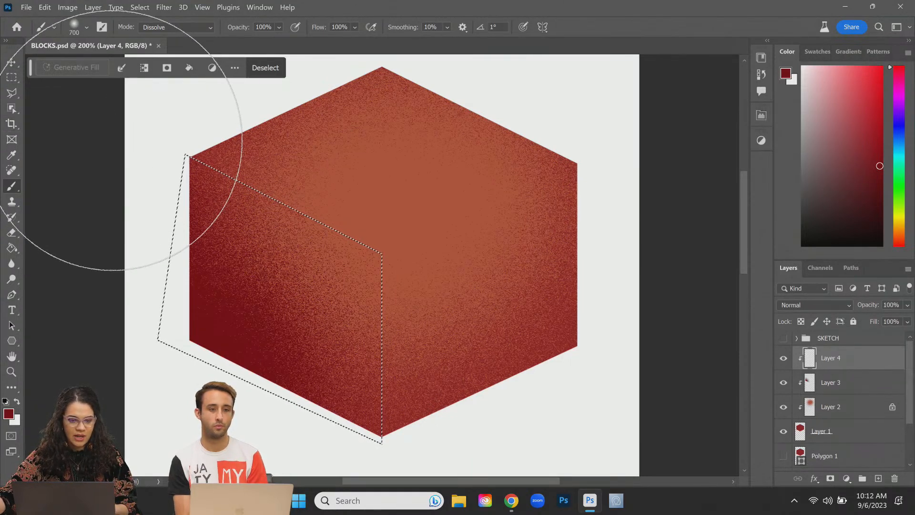
click(11, 94)
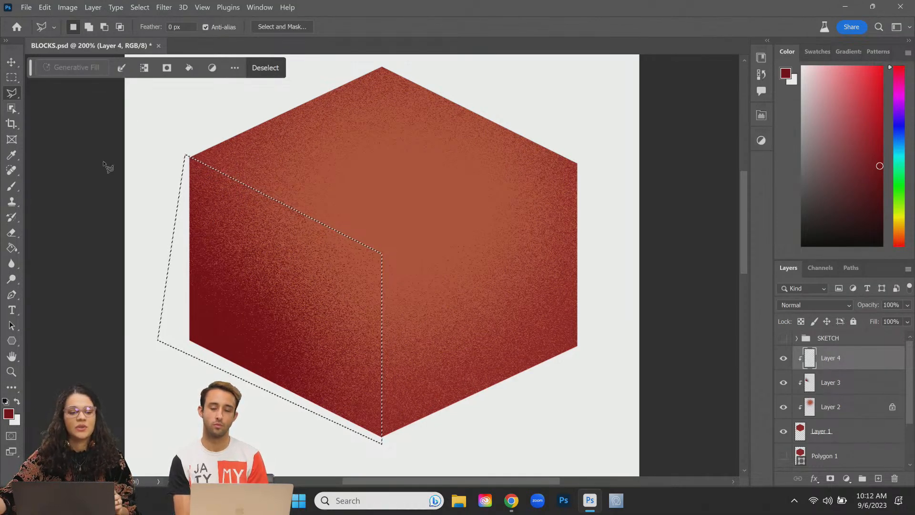
Step: Invert the selection away from the left face and outline the right face
right_click(277, 273)
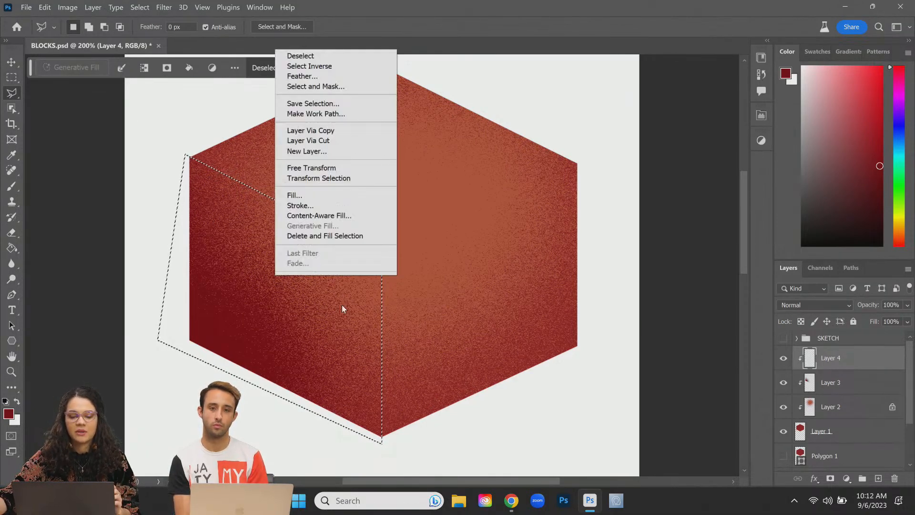
click(353, 66)
scroll(638, 268, up, 1)
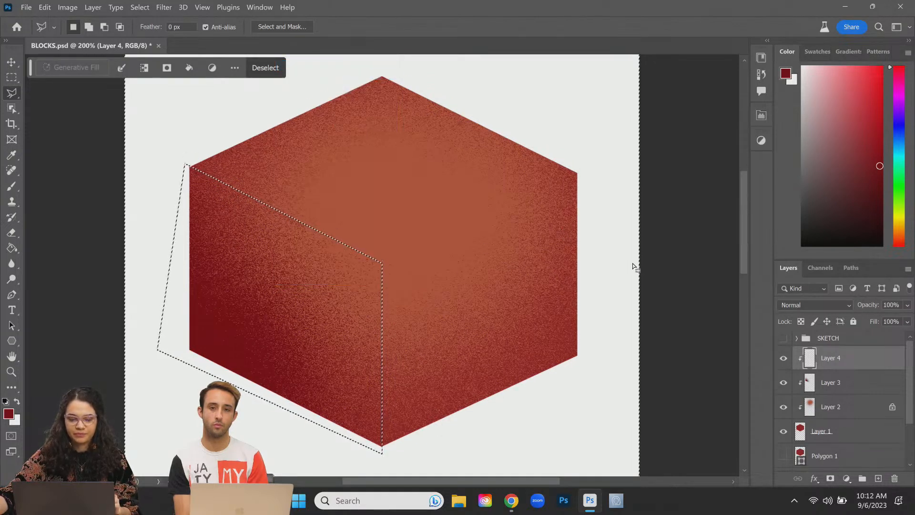
key(shift)
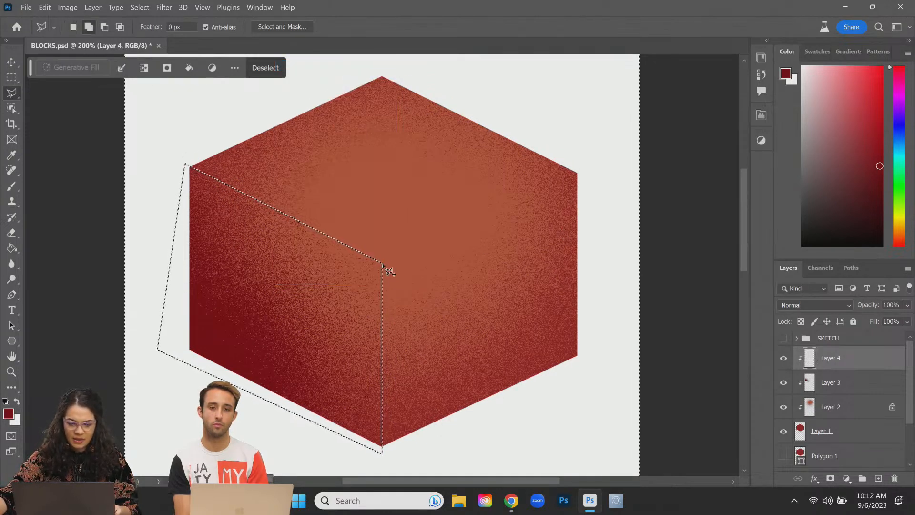
shift+click(381, 261)
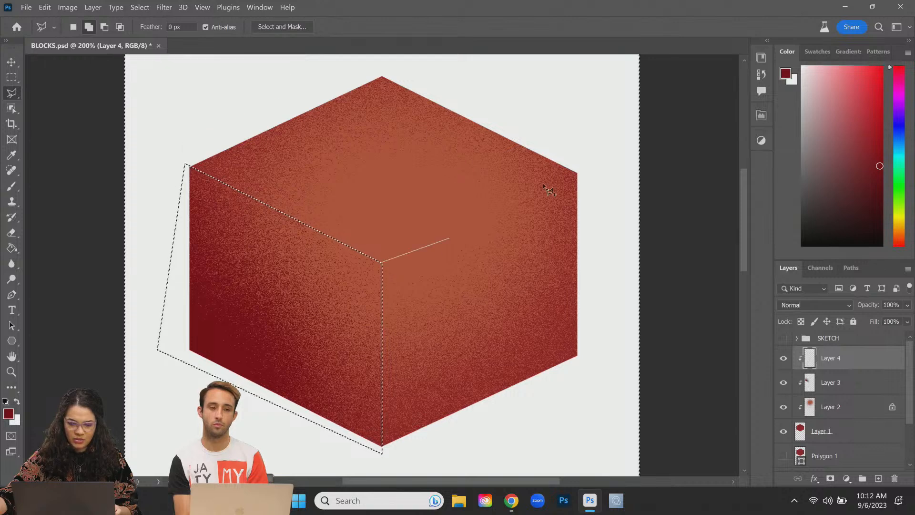
click(586, 170)
click(582, 390)
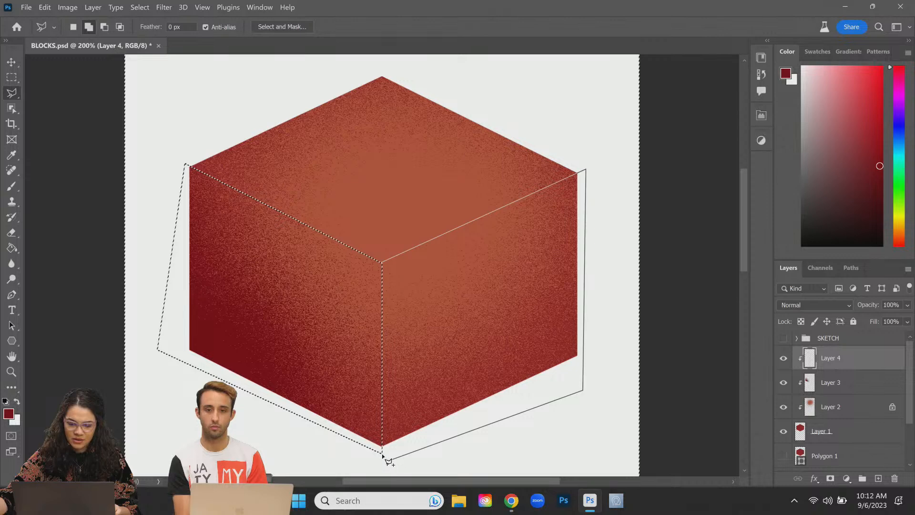
click(382, 451)
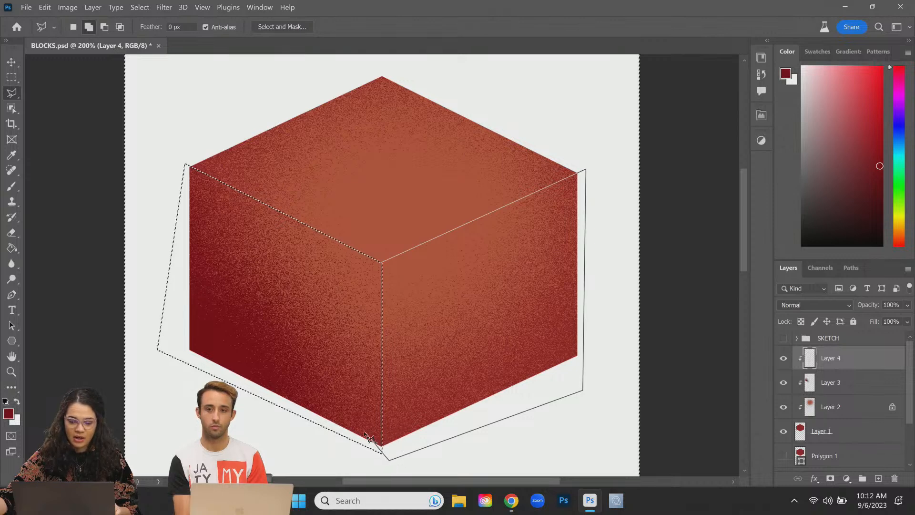
click(381, 262)
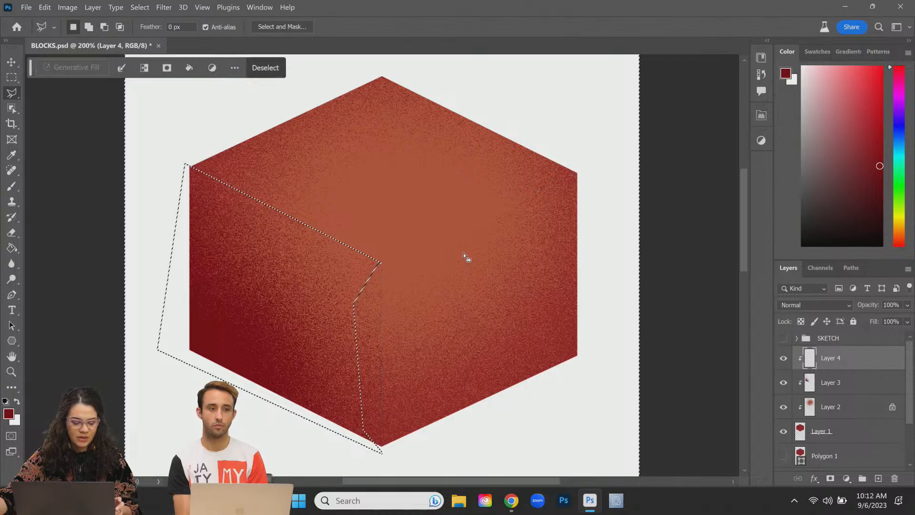
Step: Redo the outline to remove the right face, leaving only the top face selected
key(ctrl+z)
click(381, 263)
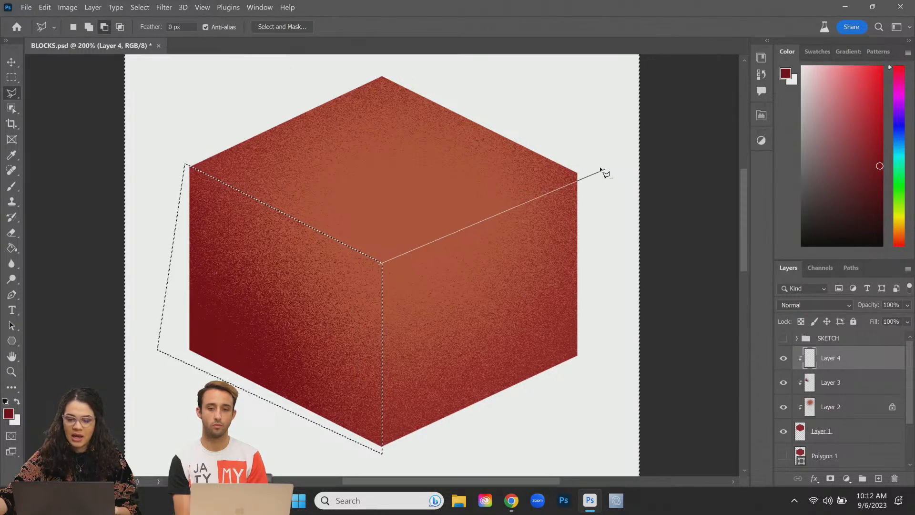
click(409, 450)
click(347, 449)
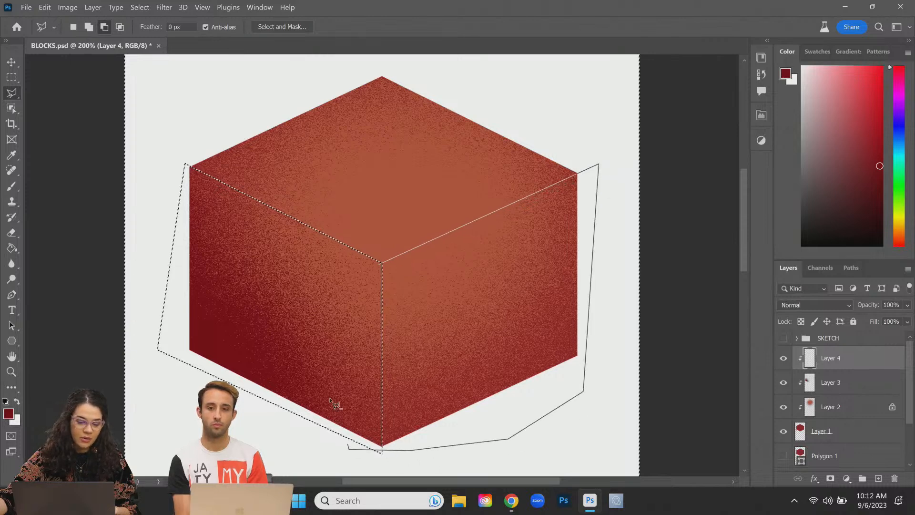
click(378, 262)
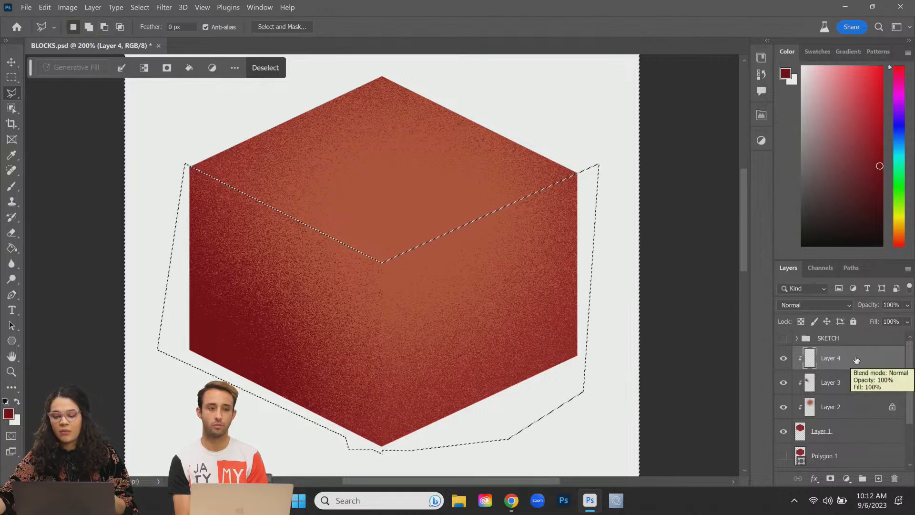
key(b)
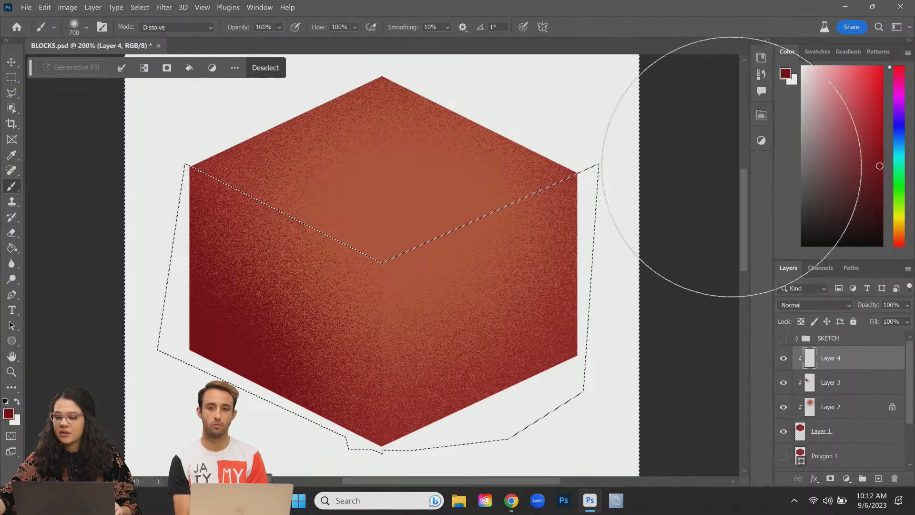
Step: Paint the top face orange on Layer 4, testing and undoing a brightening stroke on Layer 2
key(super)
click(226, 162)
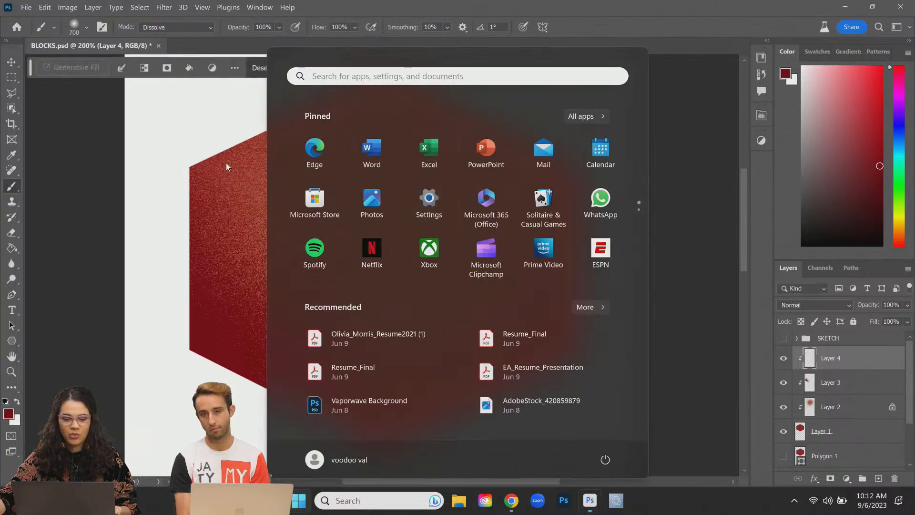
alt+click(398, 162)
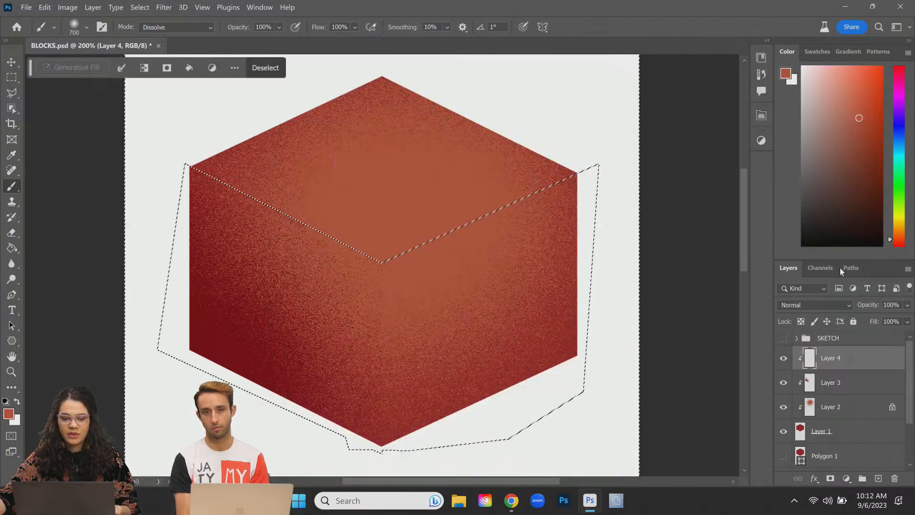
click(899, 228)
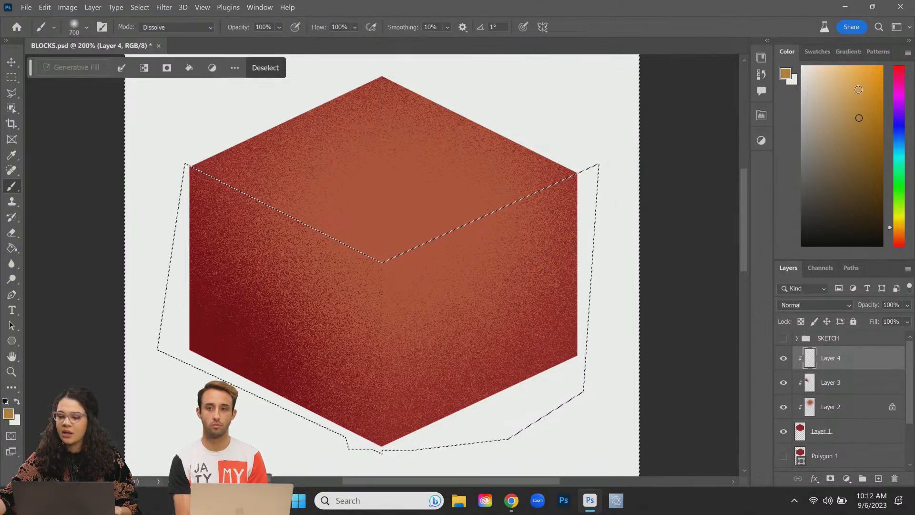
drag(418, 219, 459, 174)
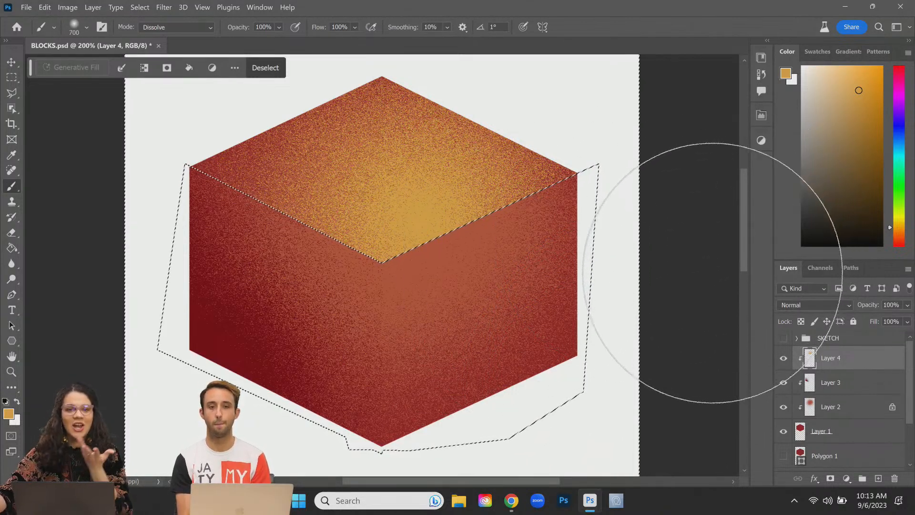
click(848, 406)
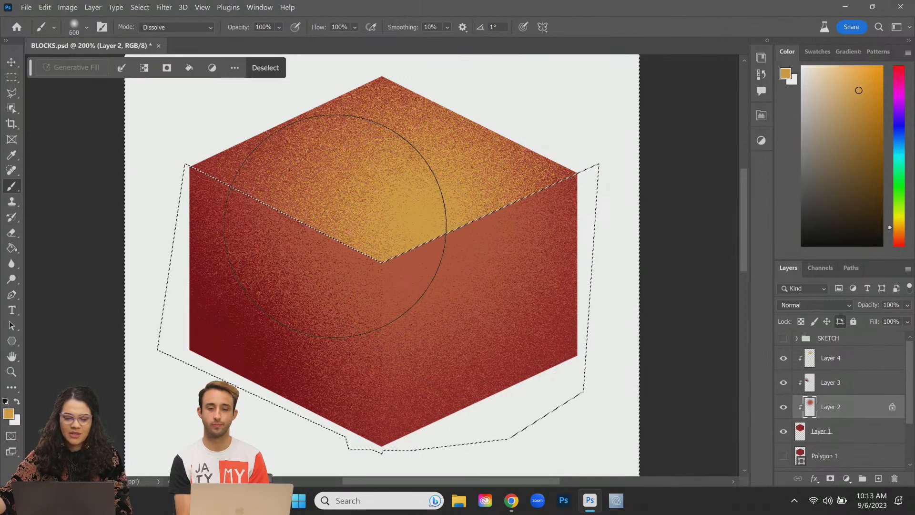
drag(334, 226, 466, 312)
key(ctrl+z)
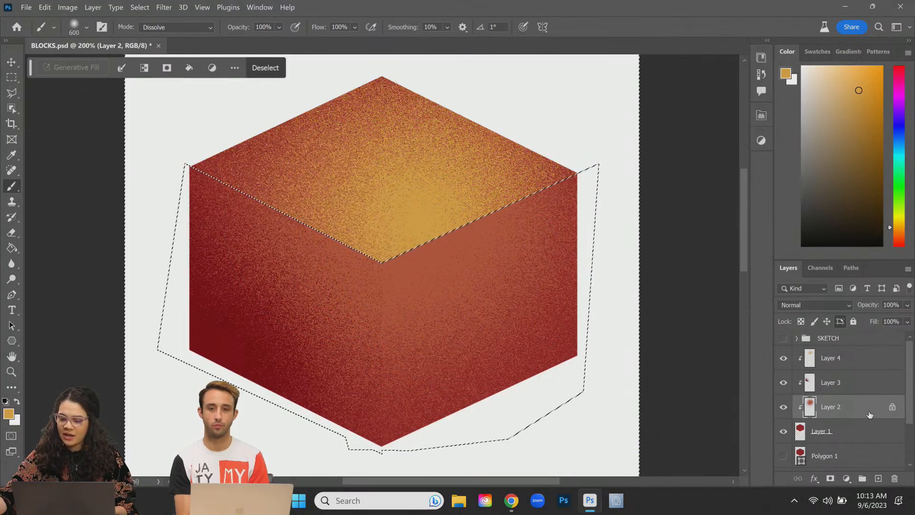
click(782, 408)
click(782, 408)
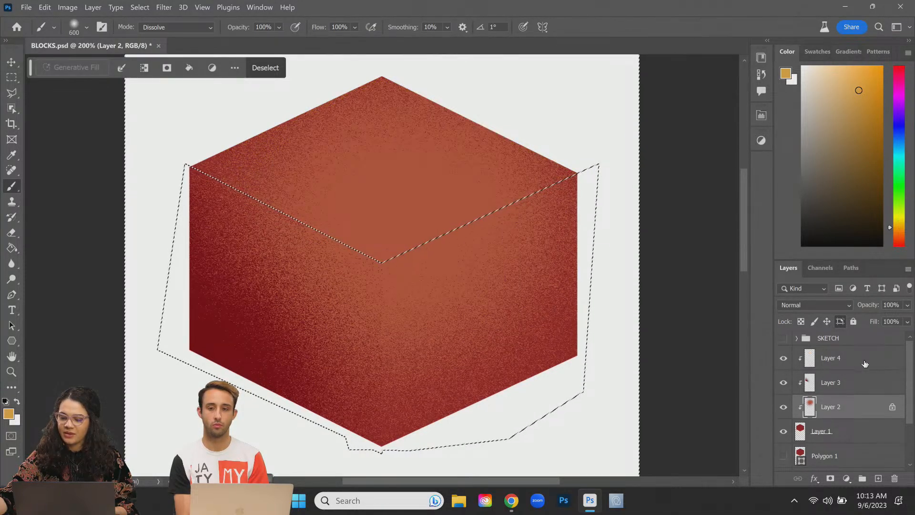
click(865, 363)
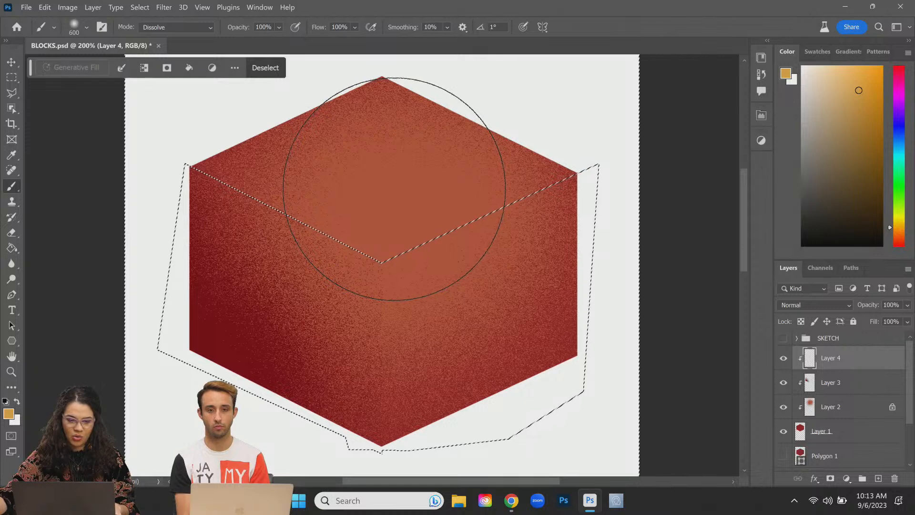
Step: Layer grainy red-orange and sampled dark red over the top face
alt+click(439, 193)
mouse_move(368, 216)
mouse_down()
mouse_move(360, 135)
mouse_move(549, 171)
mouse_up()
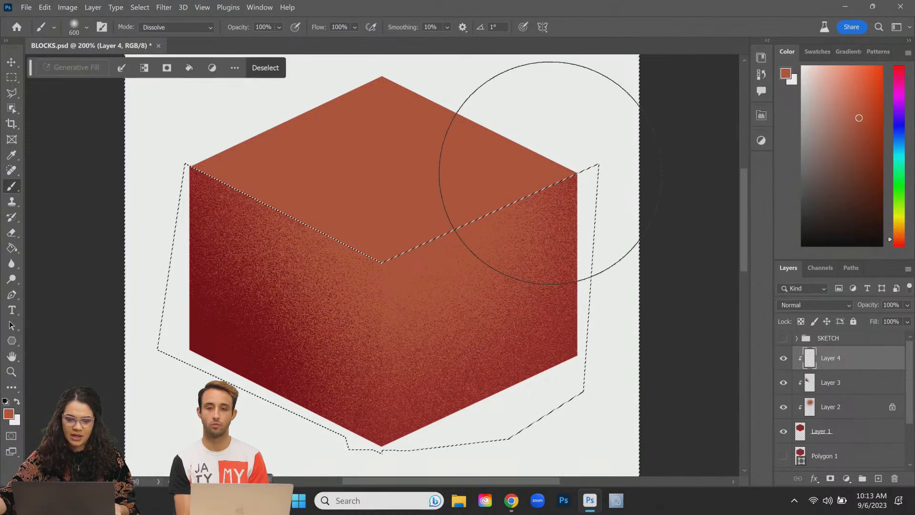
alt+click(566, 327)
mouse_move(307, 106)
mouse_down()
mouse_move(167, 112)
mouse_move(435, 72)
mouse_up()
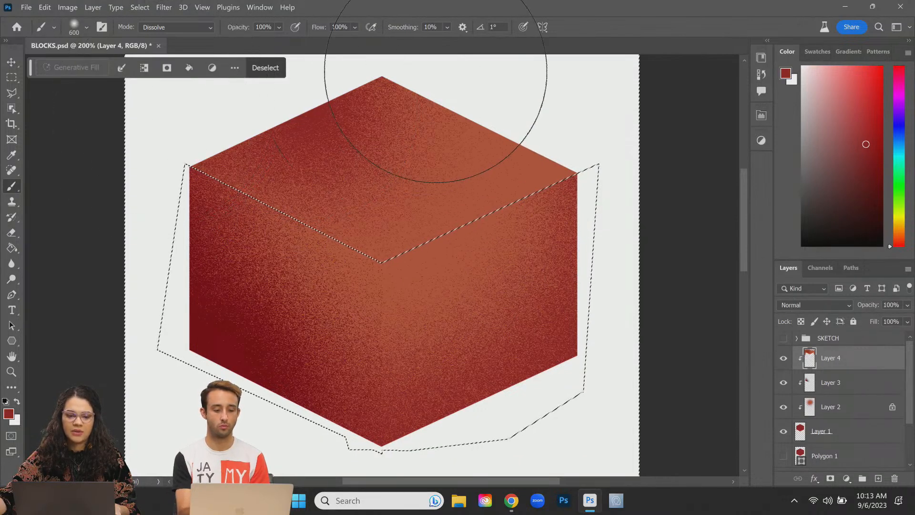
click(435, 72)
Step: Add a light ochre grainy glow to the top face and clear the selection
click(900, 227)
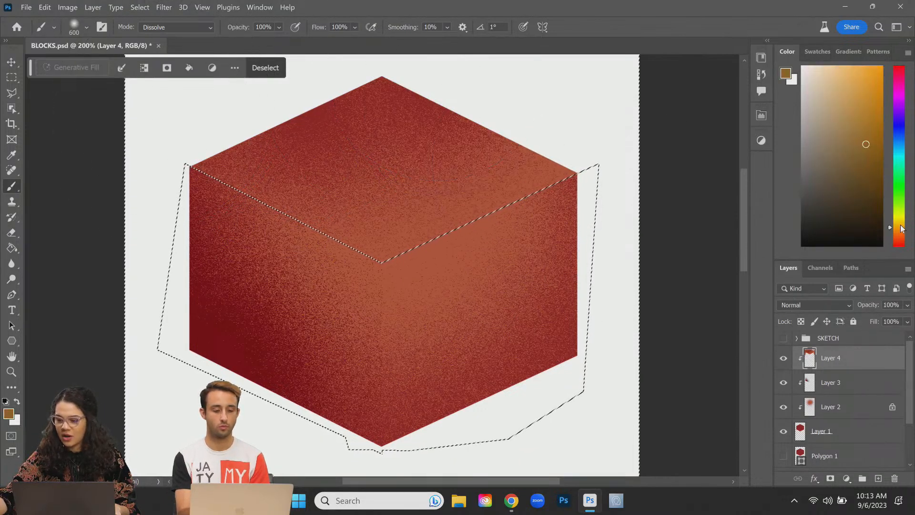
click(866, 90)
mouse_move(424, 219)
mouse_down()
mouse_move(326, 265)
mouse_move(521, 215)
mouse_up()
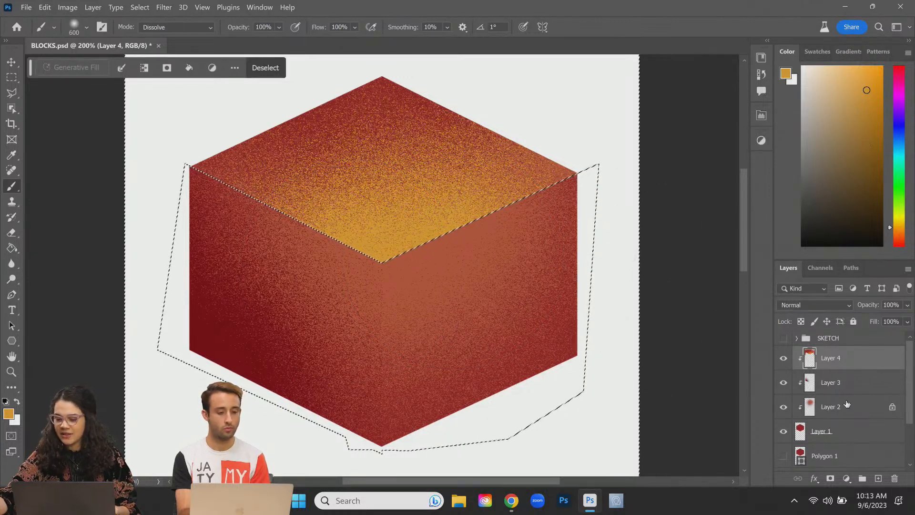
click(858, 413)
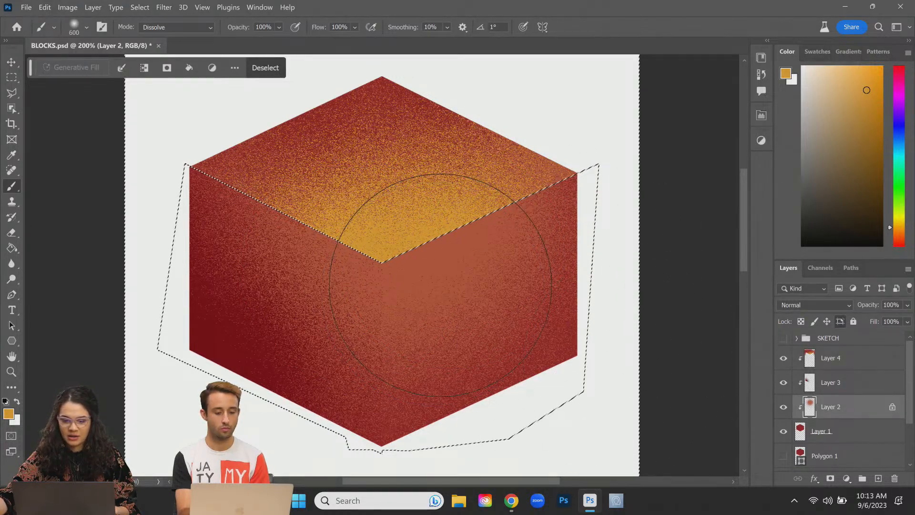
key(ctrl+d)
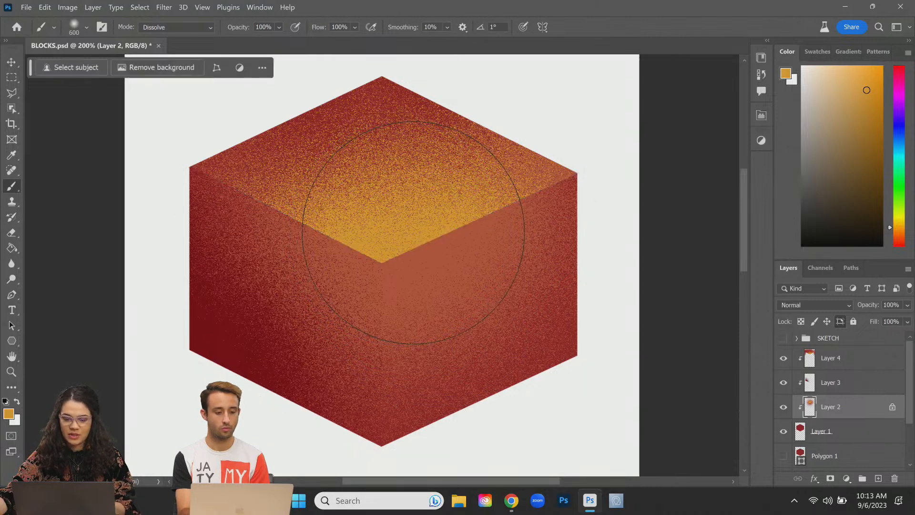
Step: Show Layer 3 again and enclose the cube's left face in a polygonal selection
drag(418, 252, 396, 247)
key(ctrl+z)
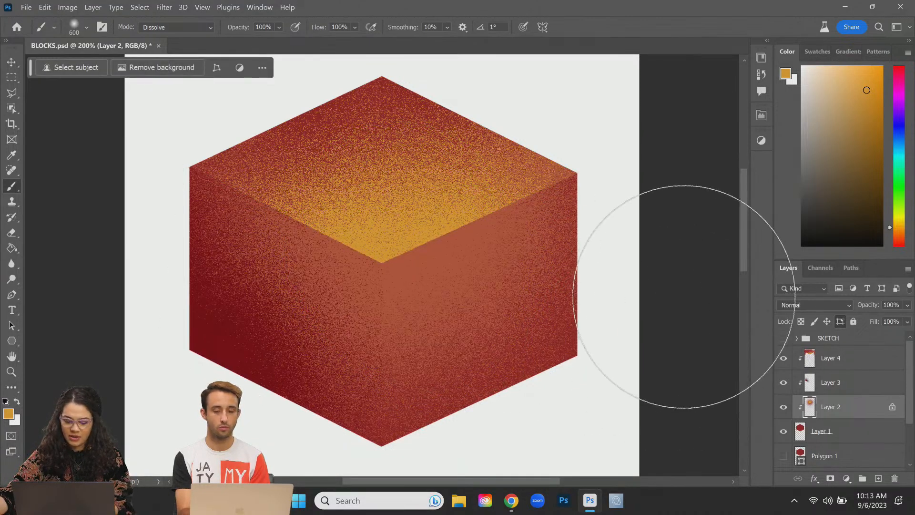
key(p)
click(784, 383)
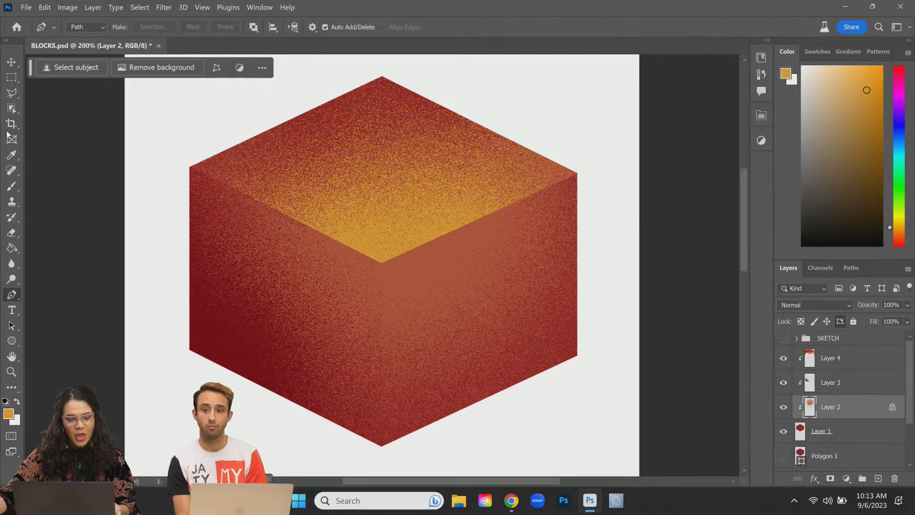
click(12, 93)
click(171, 160)
scroll(157, 248, down, 5)
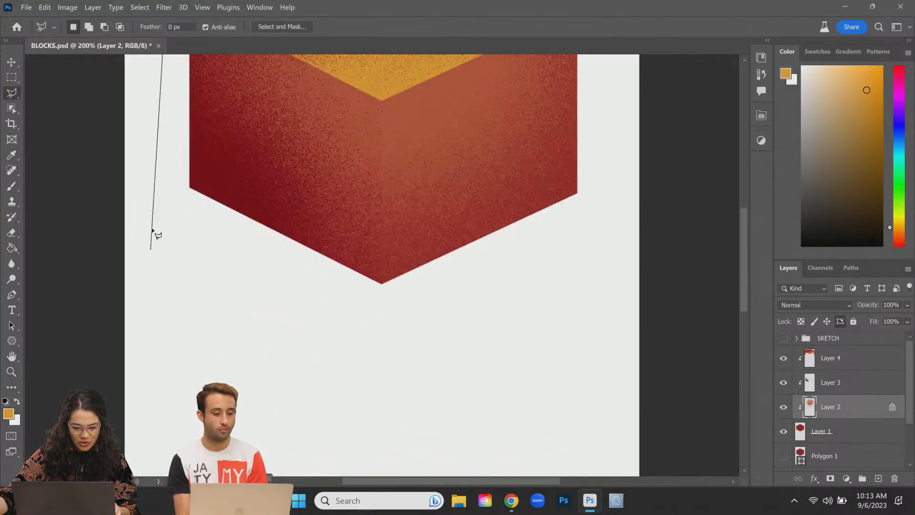
click(337, 355)
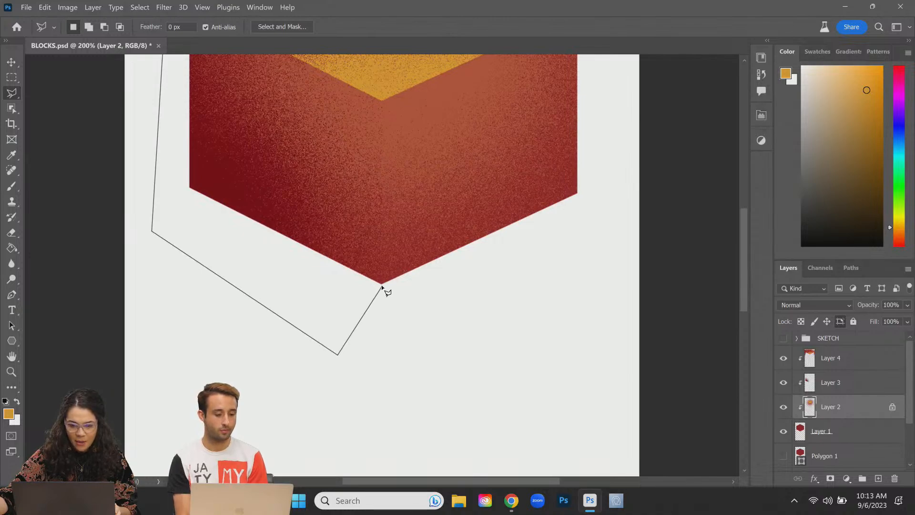
click(385, 93)
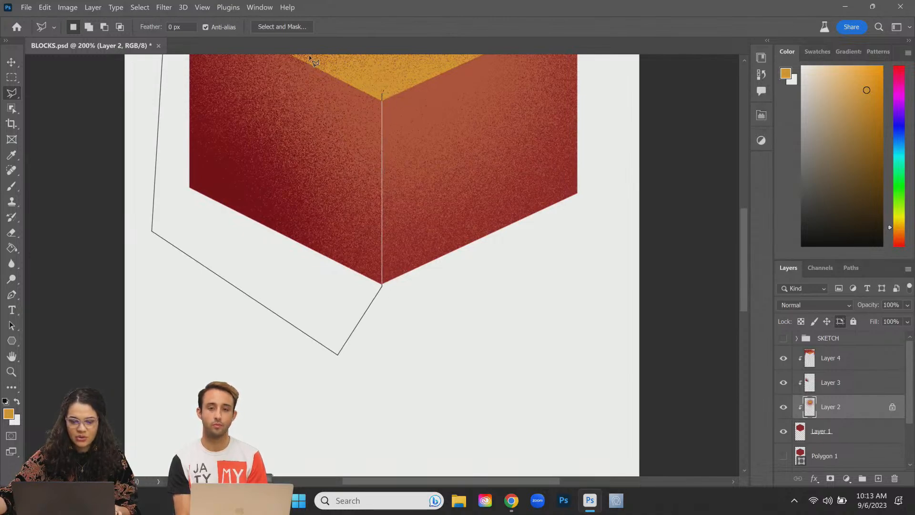
scroll(300, 81, up, 6)
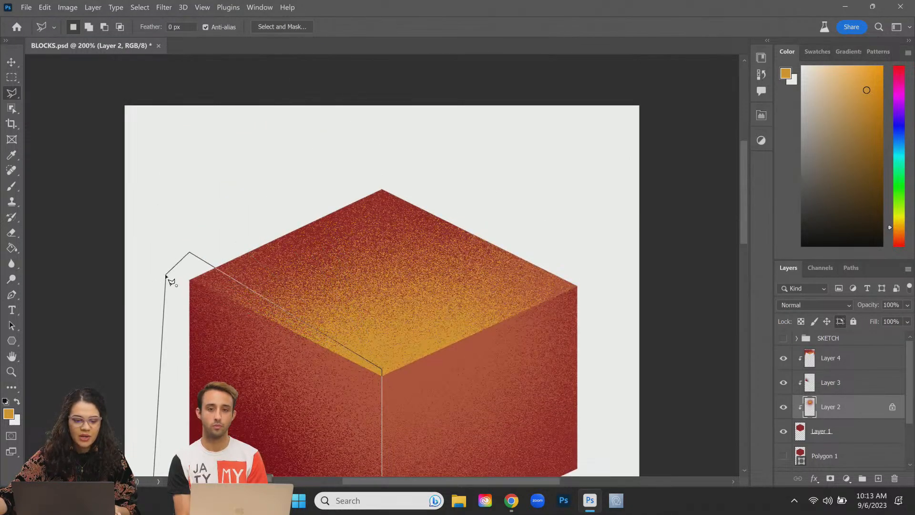
click(167, 277)
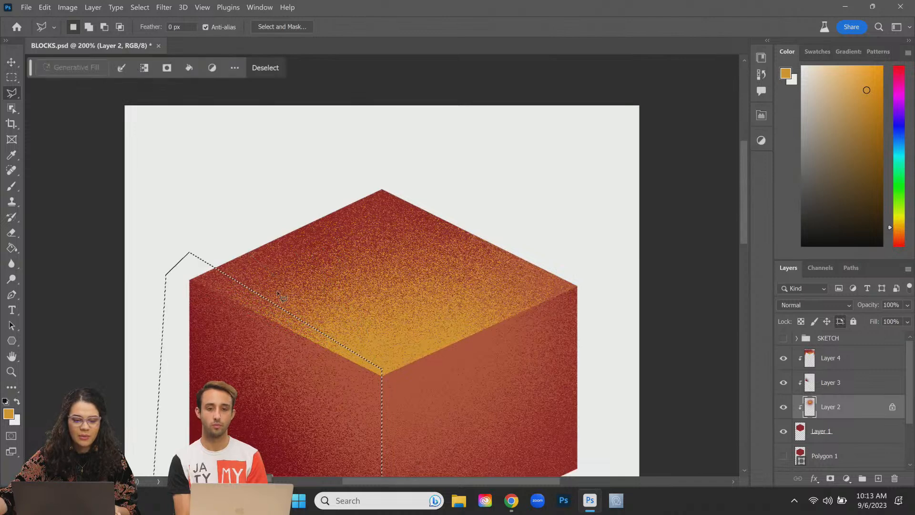
Step: Add a new empty Layer 5 clipped to Layer 1
click(847, 432)
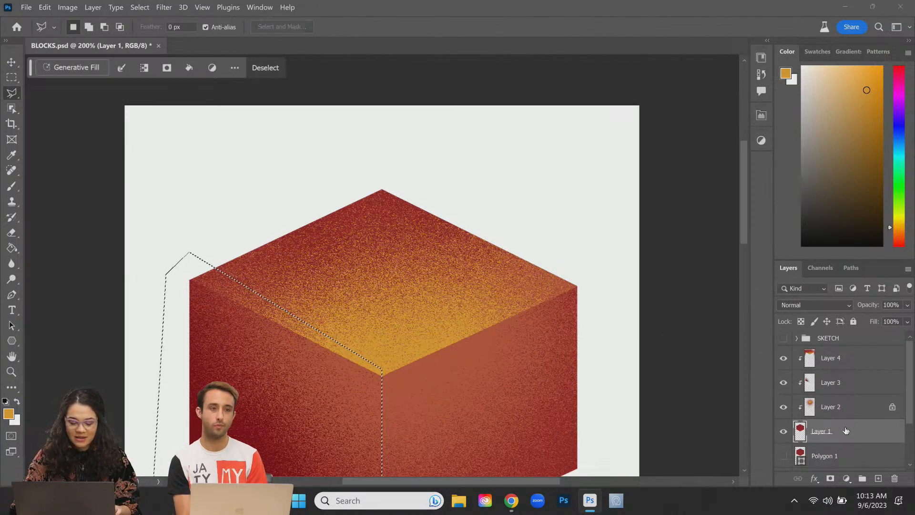
key(ctrl+alt+shift+n)
drag(346, 367, 398, 253)
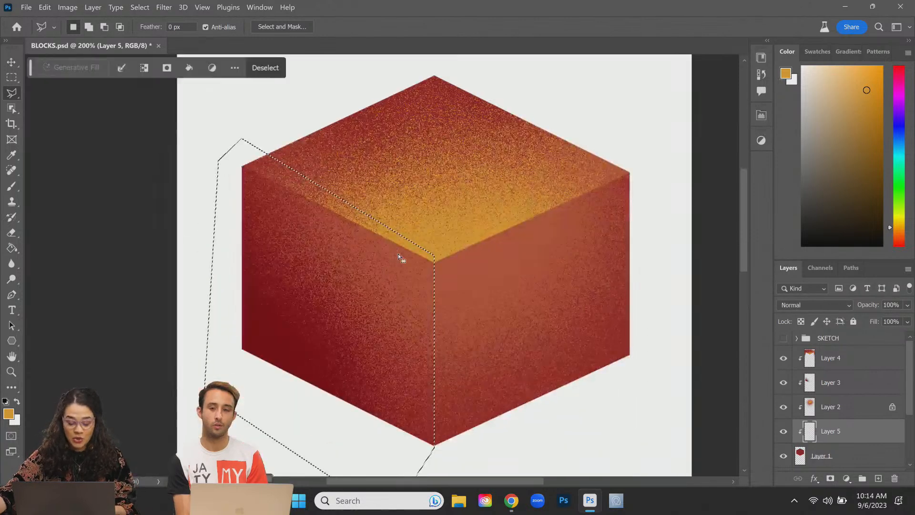
Step: Shade the left face with sampled dark red using a 1000 px brush, then start a new clipped layer on Layer 1
key(b)
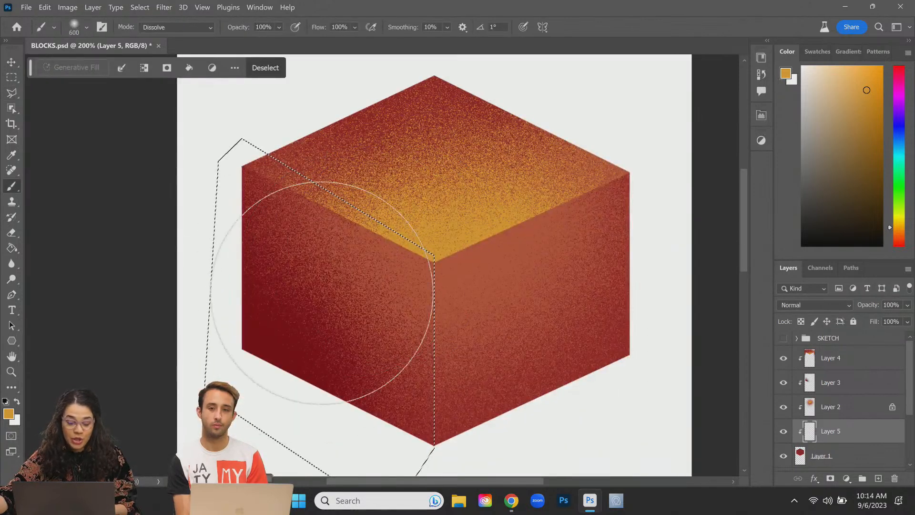
alt+click(368, 292)
key(bracketright)
key(bracketright)
key(bracketright)
key(bracketright)
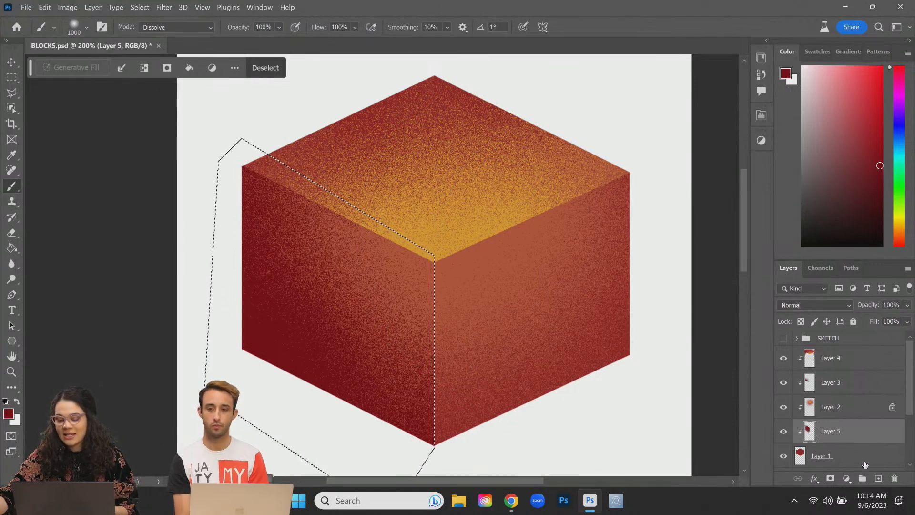
click(866, 458)
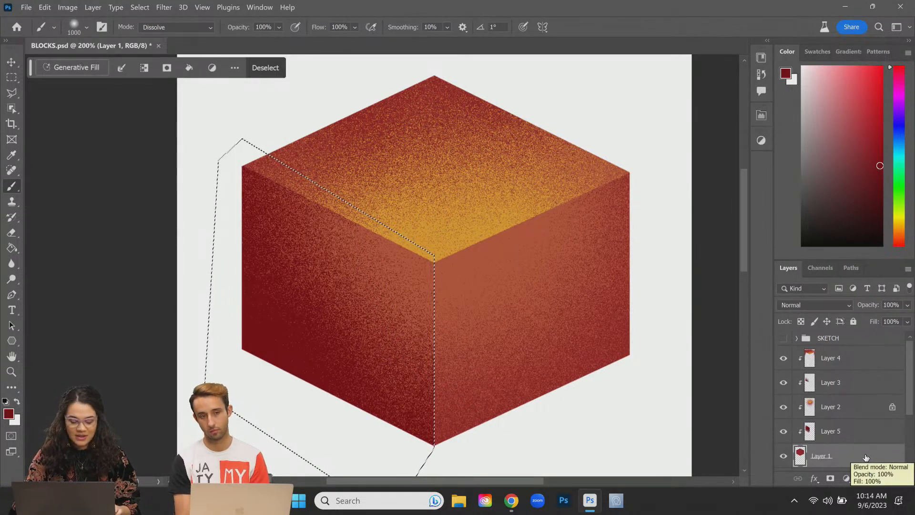
key(ctrl+shift+n)
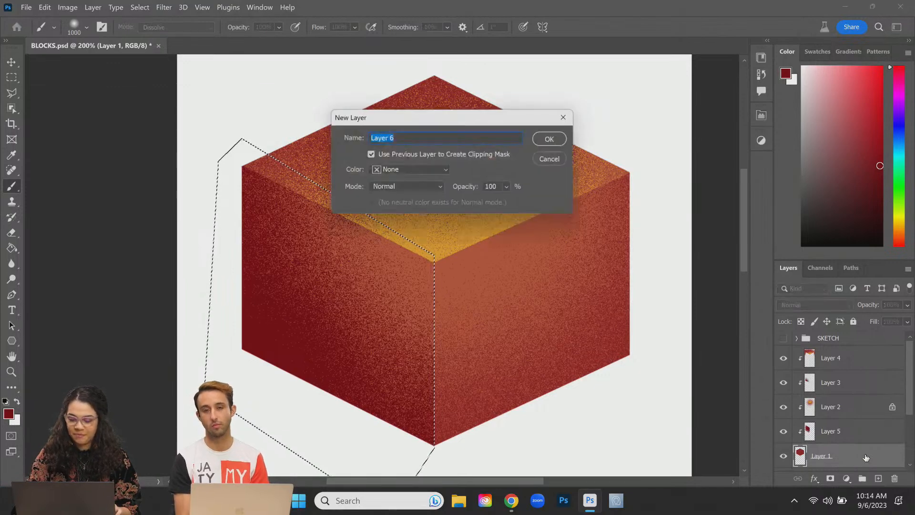
Step: Confirm clipped Layer 6, deselect, and sample orange from the top face
key(Return)
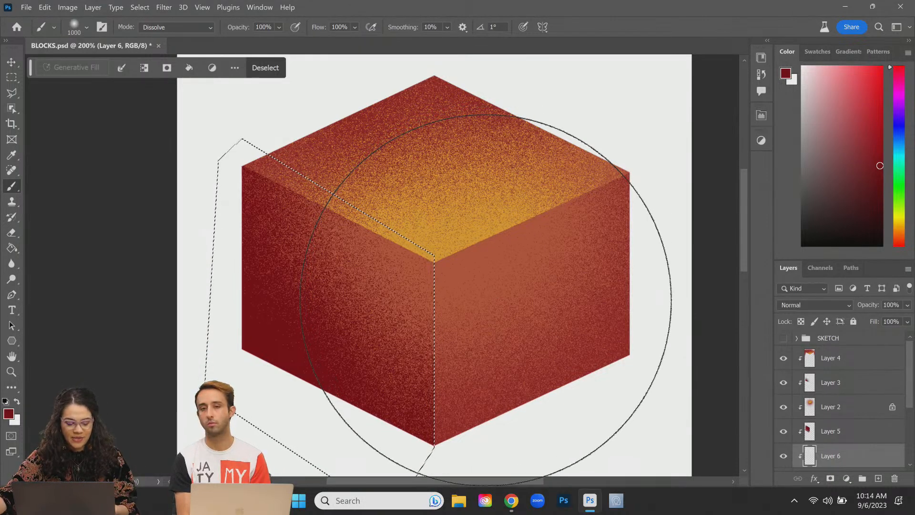
key(ctrl+d)
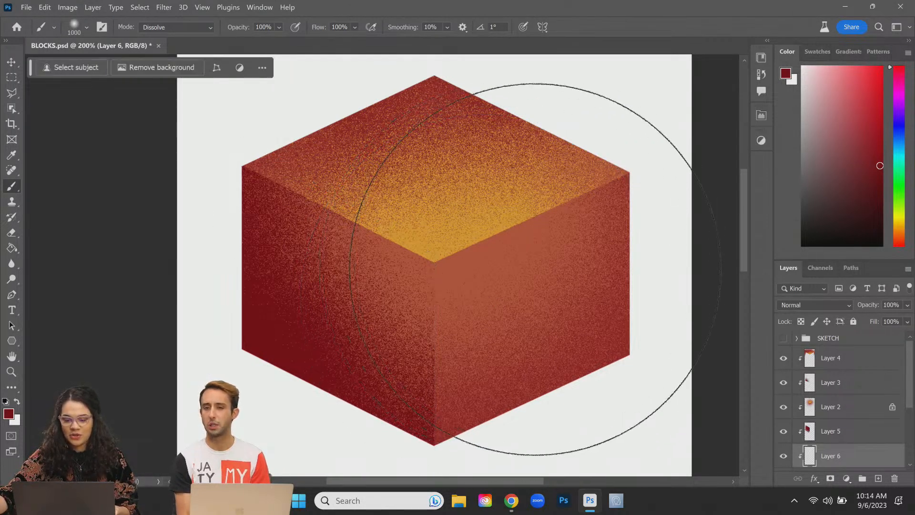
key(super)
key(super)
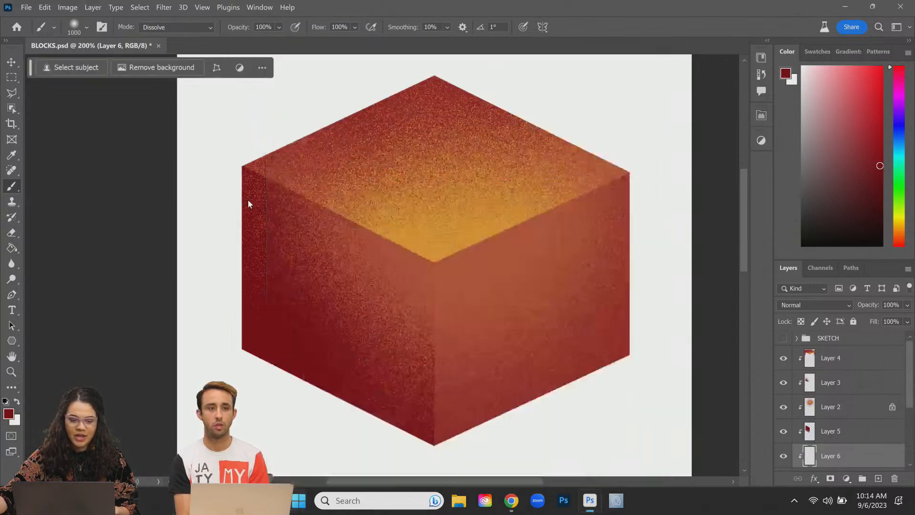
alt+click(463, 242)
mouse_move(480, 286)
mouse_down()
mouse_move(467, 270)
mouse_move(580, 267)
mouse_move(489, 229)
mouse_up()
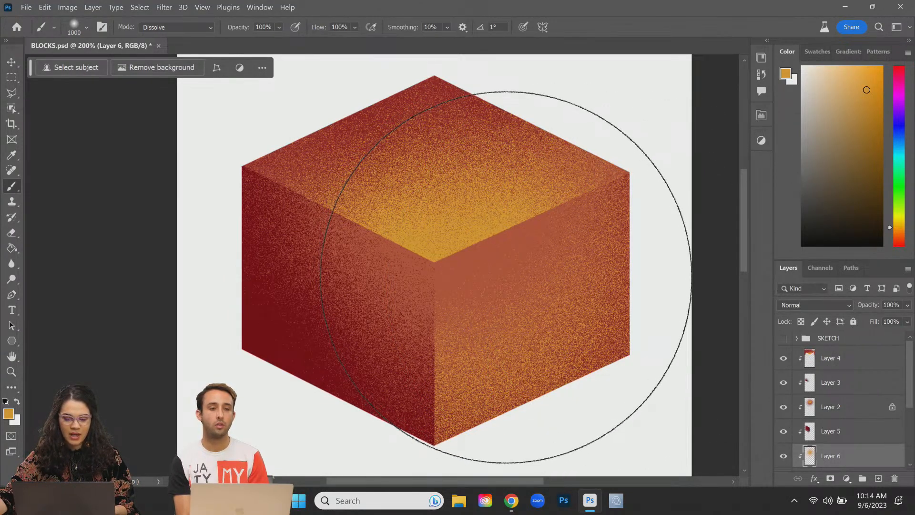
key(ctrl+z)
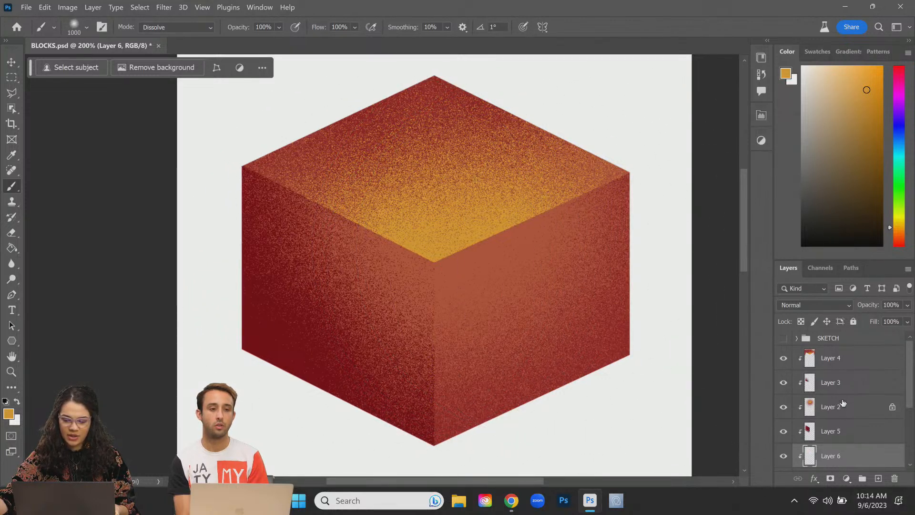
Step: Move Layer 6 above Layer 2 and paint a grainy glow along the right face's upper edge
mouse_move(852, 459)
mouse_down()
mouse_move(849, 373)
mouse_move(852, 400)
mouse_up()
key(bracketleft)
key(bracketleft)
key(bracketleft)
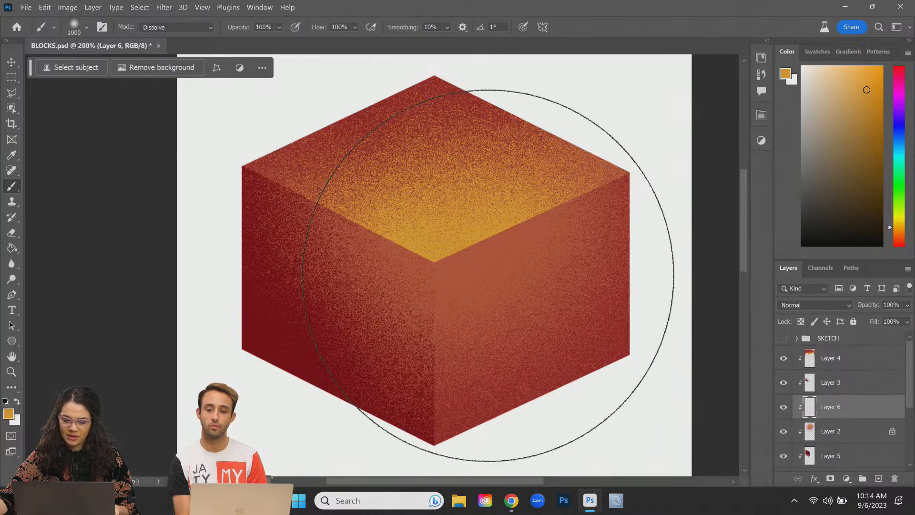
key(bracketleft)
key(bracketleft)
key(bracketleft)
key(bracketleft)
key(bracketleft)
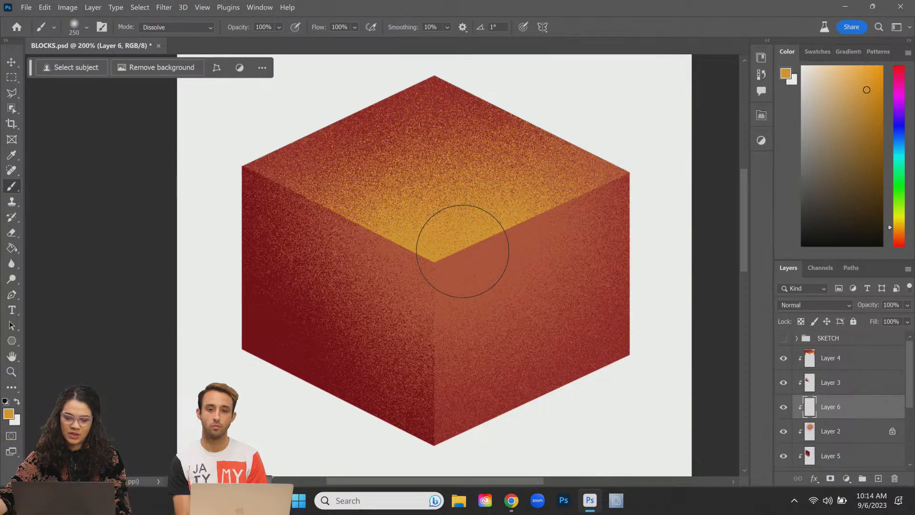
click(458, 265)
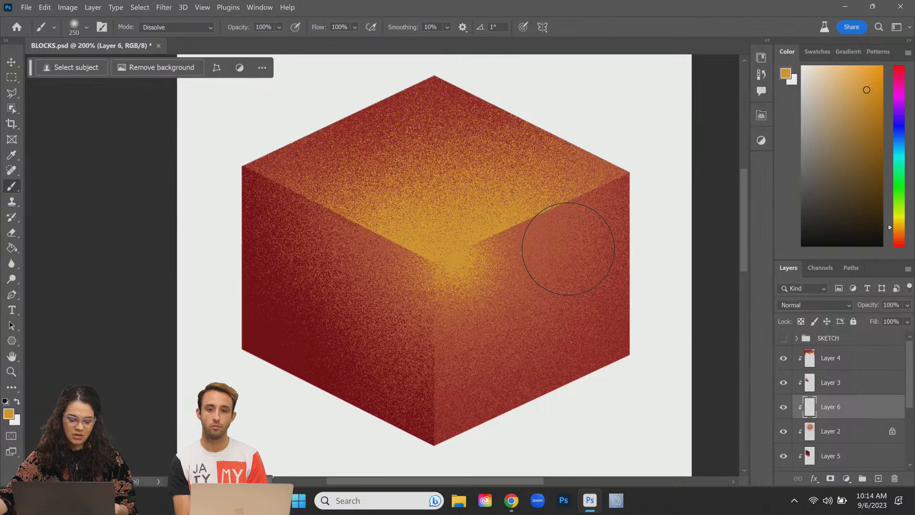
key(ctrl+z)
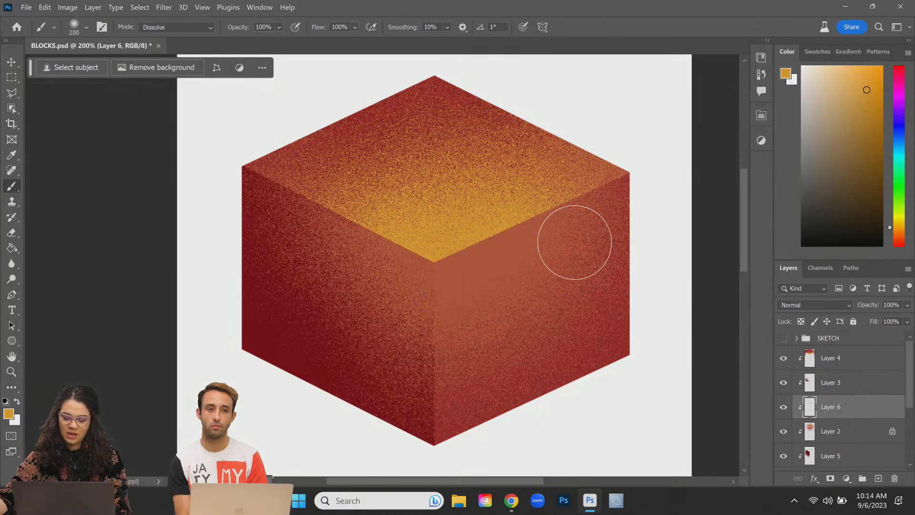
key(bracketright)
key(bracketright)
key(bracketright)
key(bracketright)
key(bracketright)
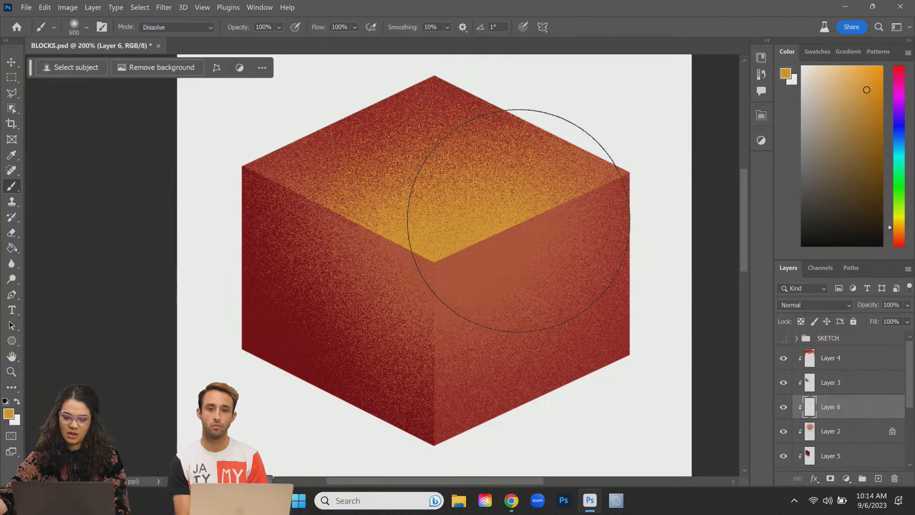
click(518, 222)
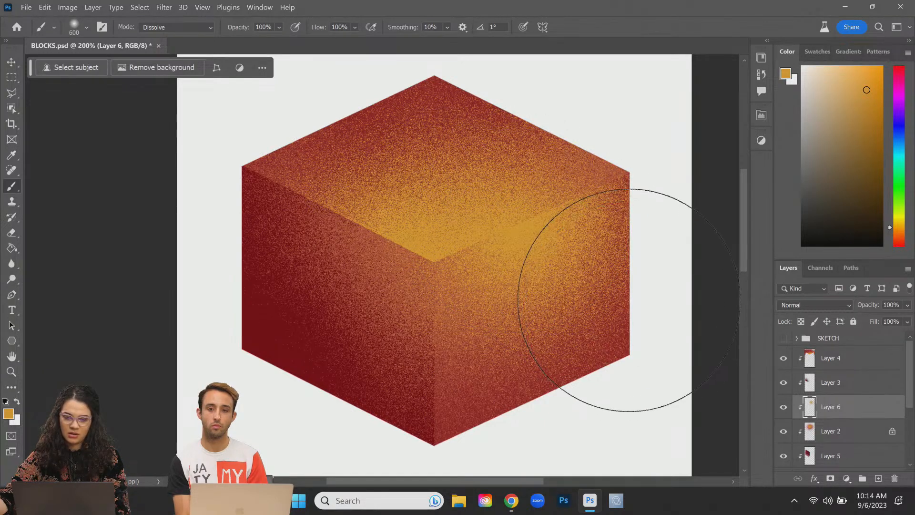
key(bracketleft)
key(bracketleft)
key(bracketleft)
key(bracketleft)
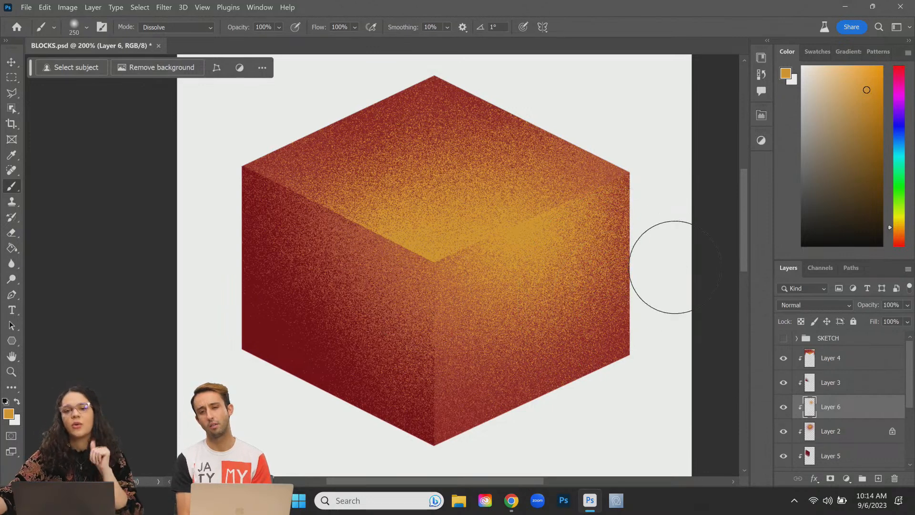
Step: Select Layers 4 through 1 and group them as Group 1
click(867, 364)
scroll(857, 390, down, 3)
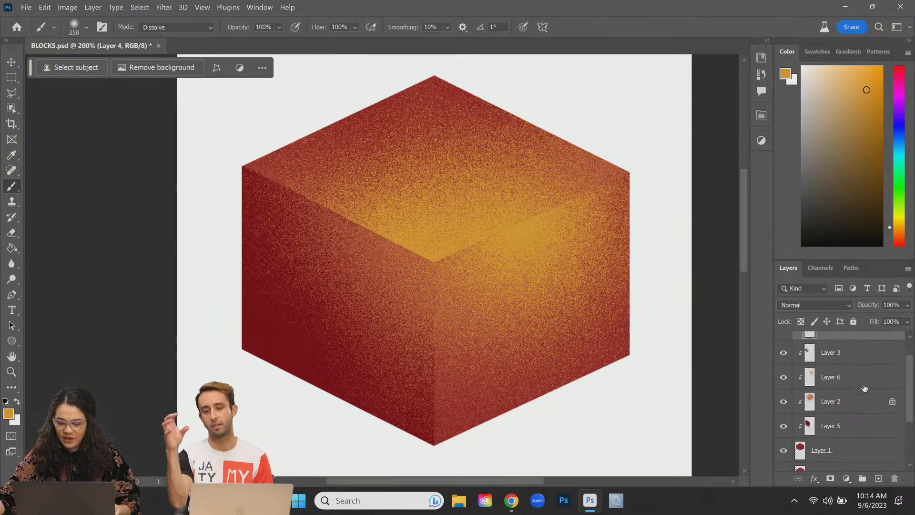
shift+click(864, 423)
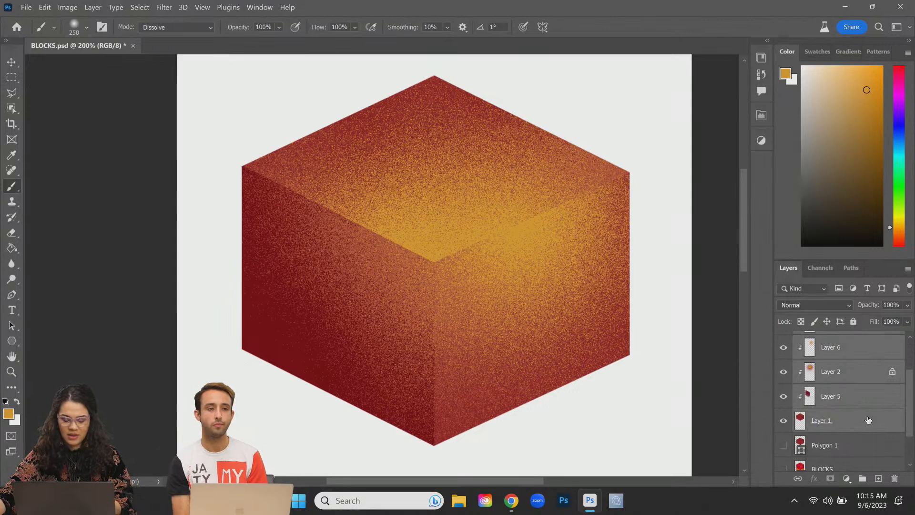
key(ctrl+g)
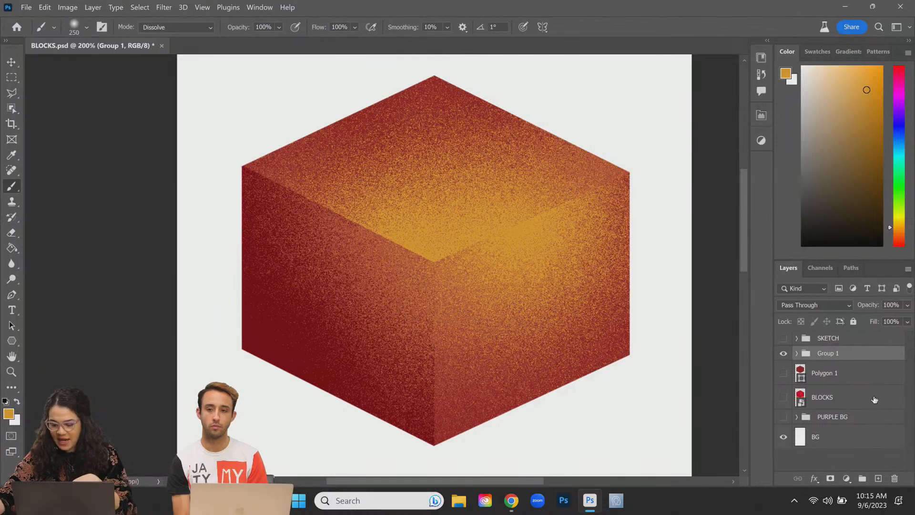
Step: Convert Group 1 to a smart object and zoom out to see the whole canvas
right_click(837, 355)
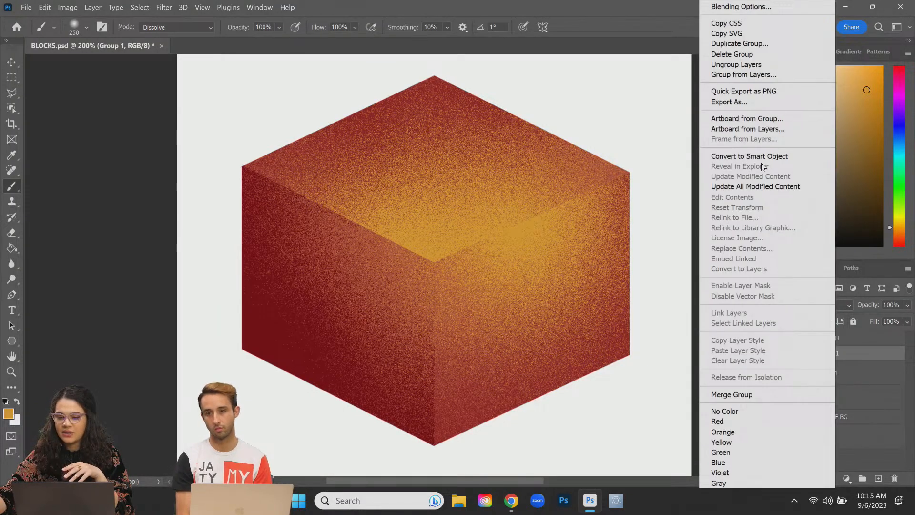
click(763, 156)
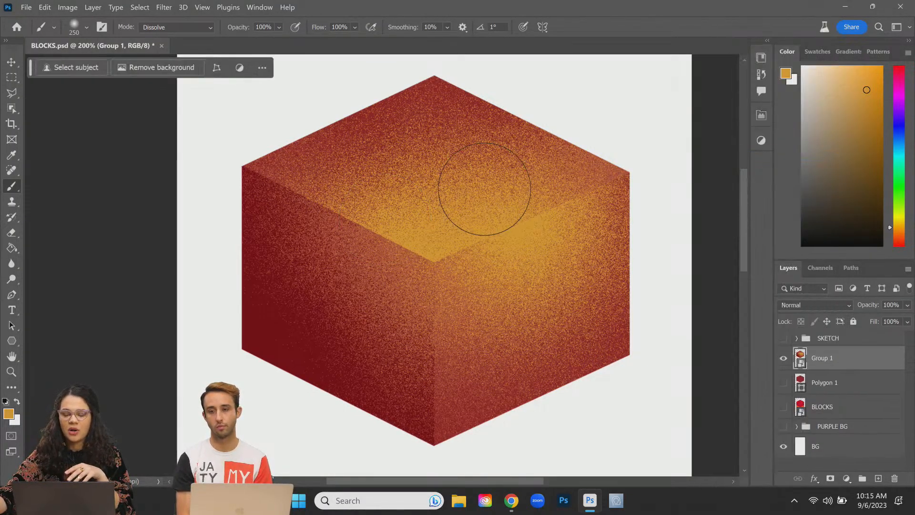
key(ctrl+minus)
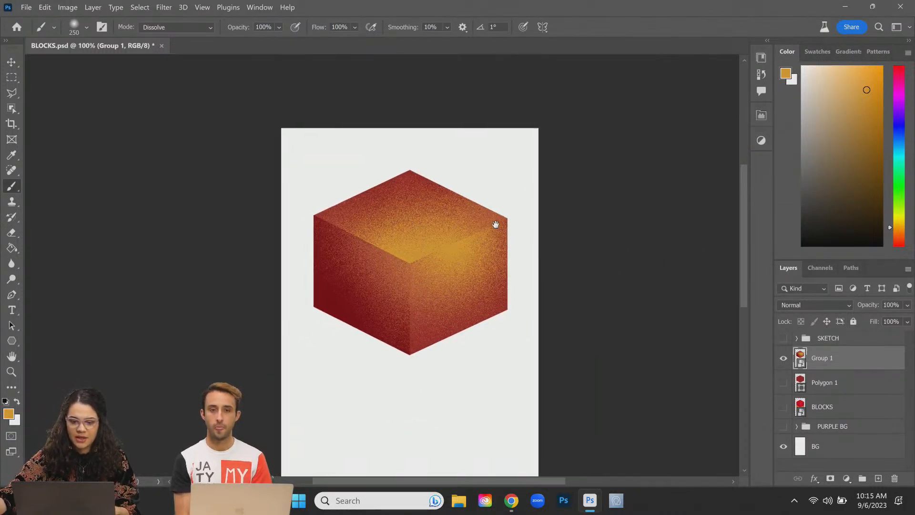
scroll(484, 231, down, 3)
scroll(484, 230, left, 2)
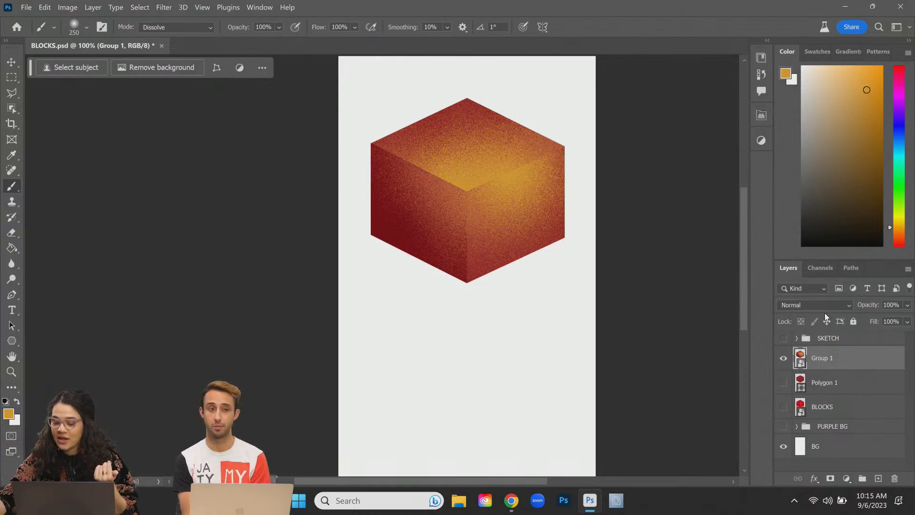
Step: Duplicate the cube, move the copy down, and place Group 1 copy beneath Group 1
key(ctrl+j)
key(ctrl+t)
mouse_move(485, 165)
mouse_down()
mouse_move(487, 269)
mouse_move(488, 259)
mouse_up()
key(Return)
key(b)
drag(863, 368, 862, 398)
key(Return)
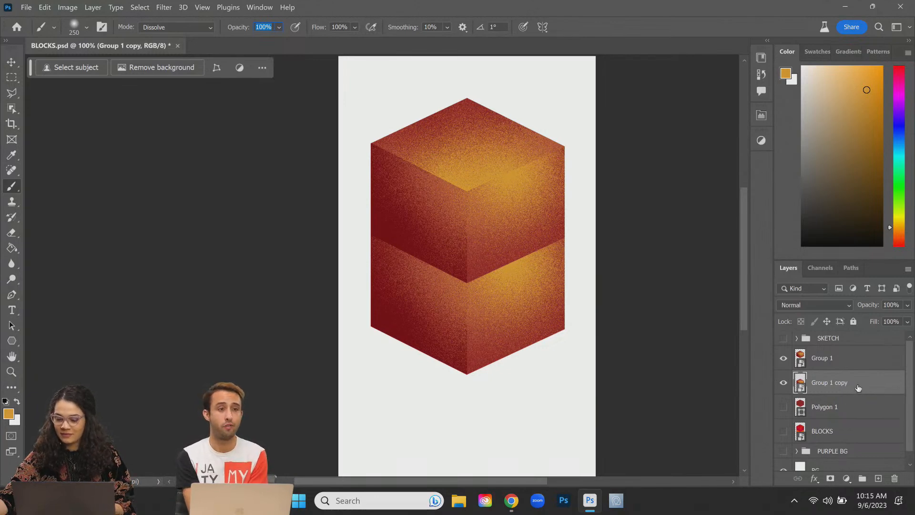
Step: Duplicate again as Group 1 copy 2 and move Group 1 copy down as the third cube
key(ctrl+j)
click(858, 412)
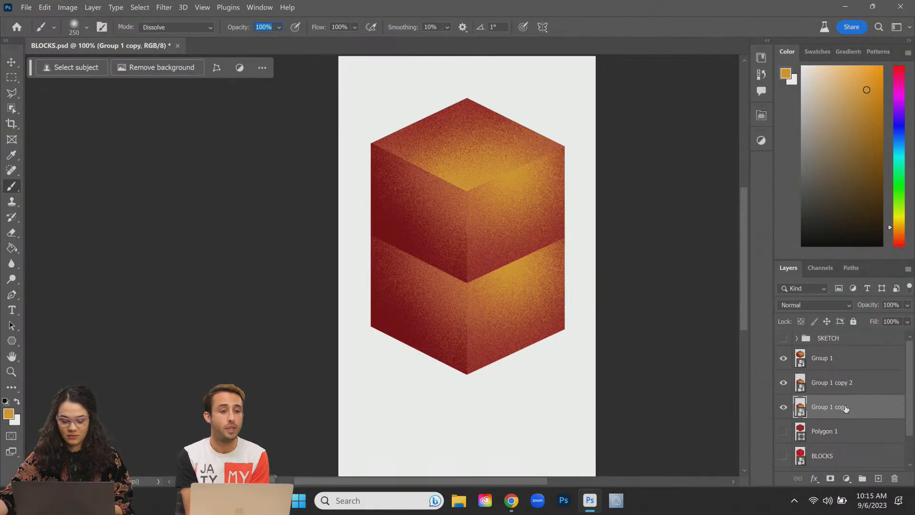
key(ctrl+t)
drag(528, 245, 521, 333)
key(Return)
key(b)
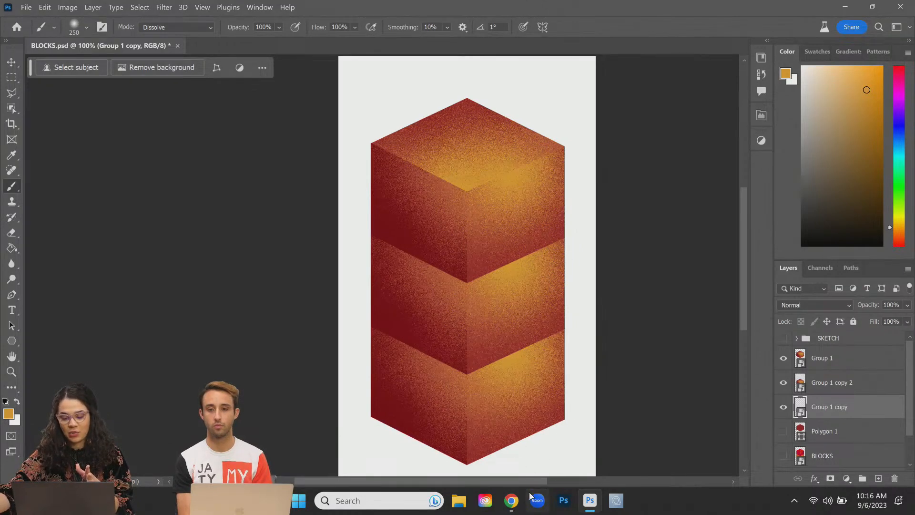
Step: Return to Adobe Express, rewind the bobble-head animation, and play it
click(510, 500)
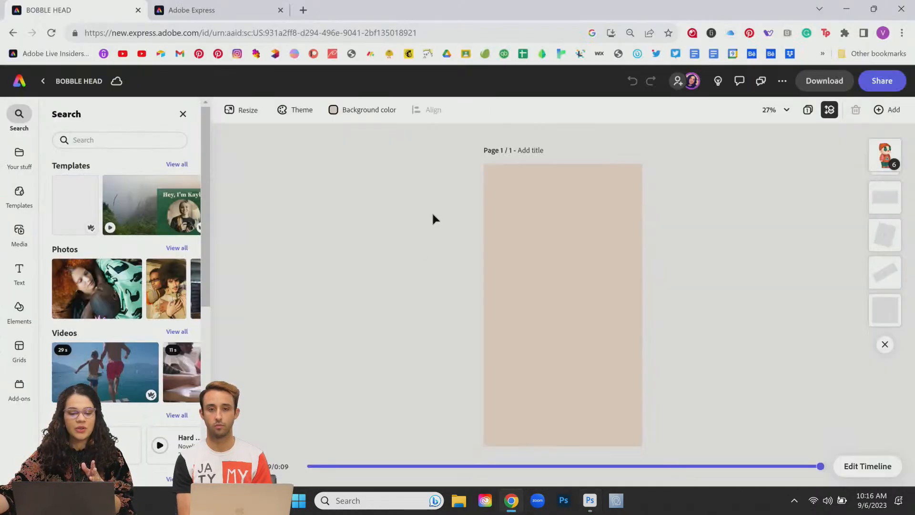
click(342, 466)
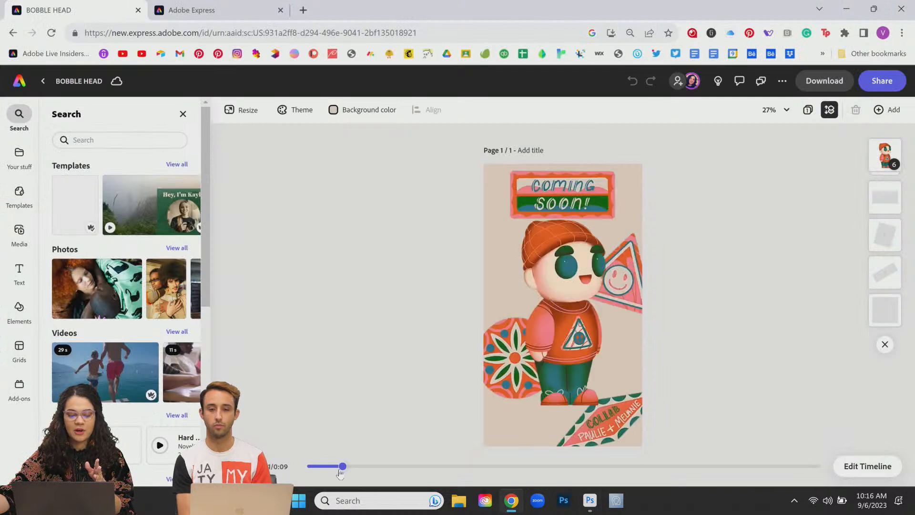
click(307, 466)
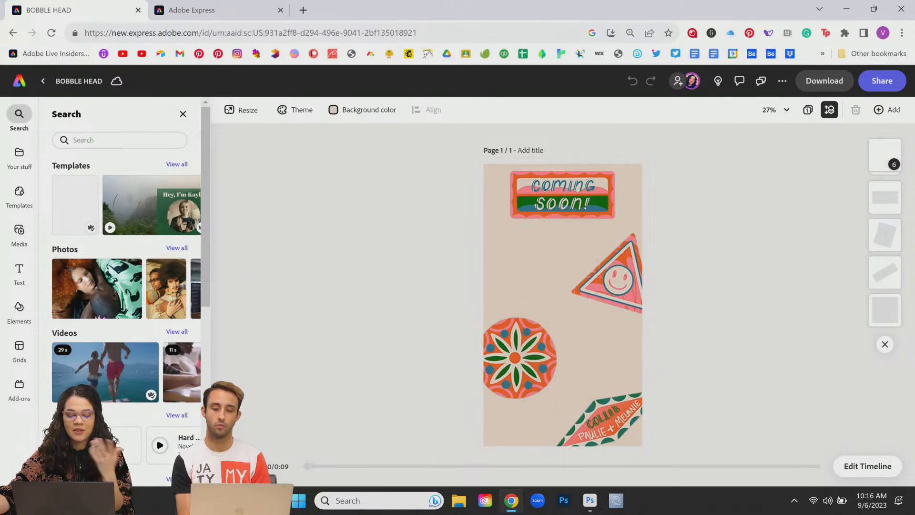
key(space)
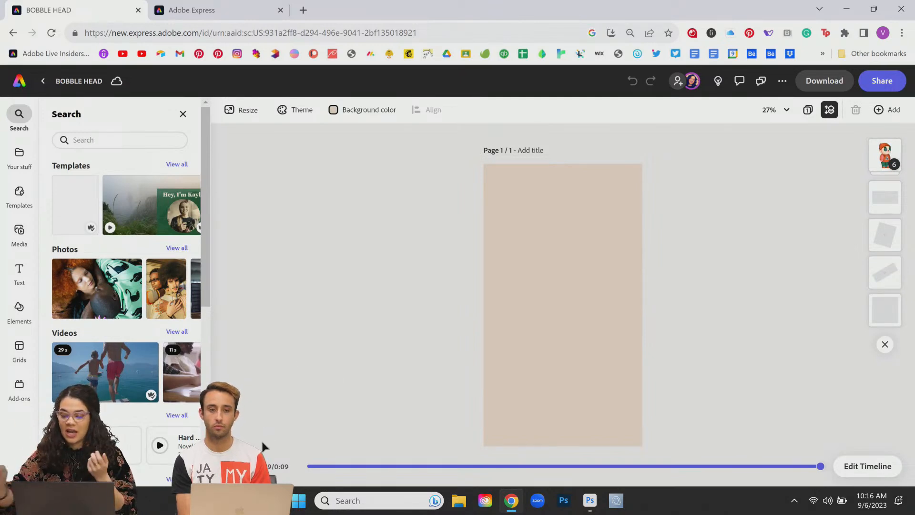
Step: Turn on Show layer timing in the timeline editor and replay the animation
click(867, 465)
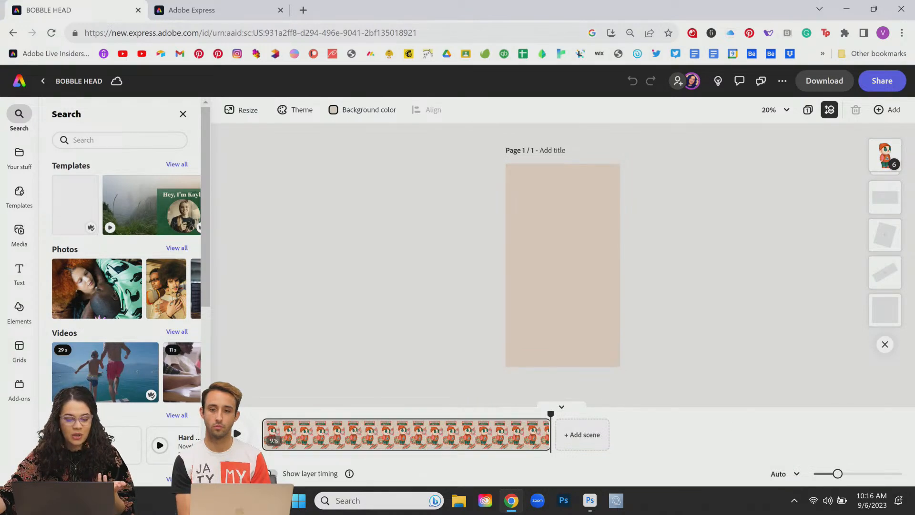
click(272, 474)
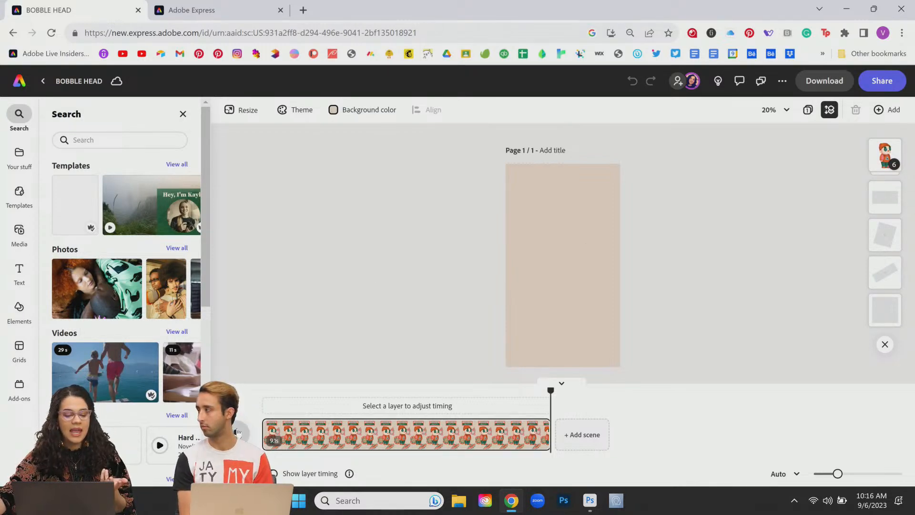
key(space)
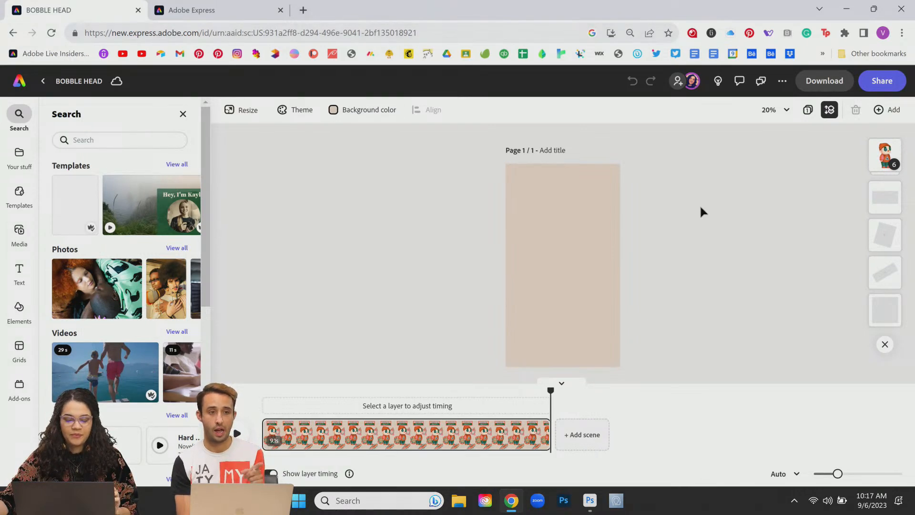
Step: Return to BLOCKS.psd and toggle the middle and top cubes' visibility to find their layers
mouse_move(589, 500)
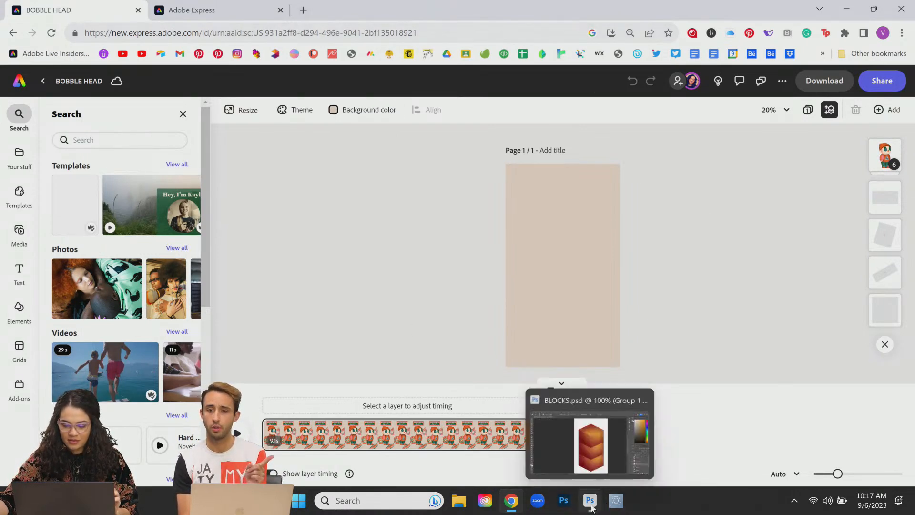
click(589, 481)
click(863, 383)
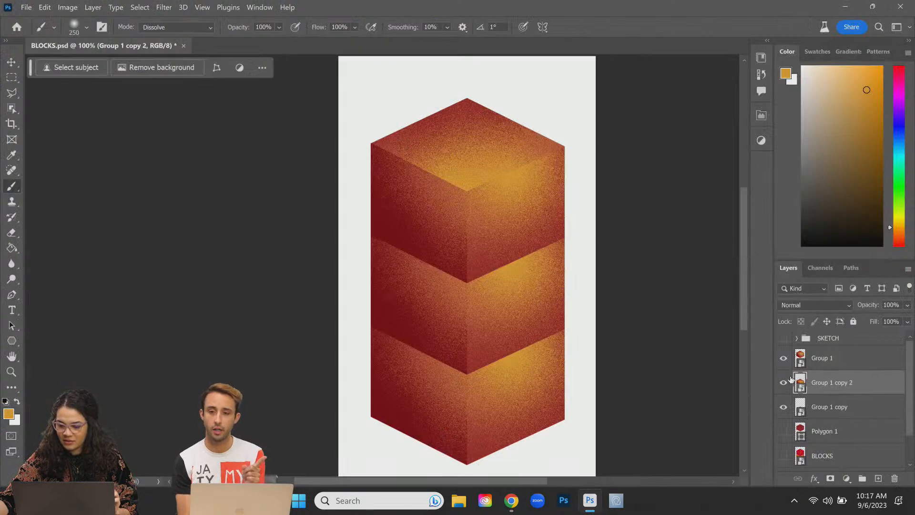
click(783, 383)
click(783, 383)
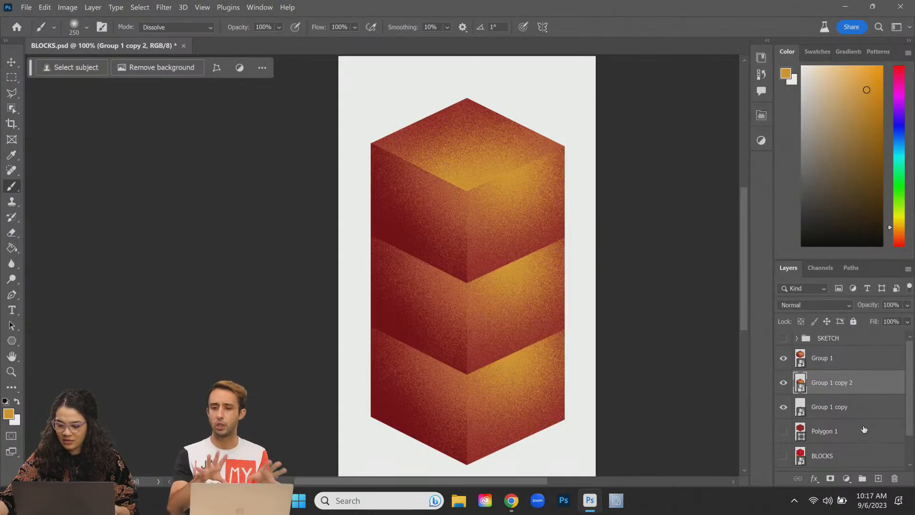
click(782, 359)
click(782, 359)
Step: Duplicate the Group 1 top cube and place the copy down and right beside the stack
click(855, 359)
key(ctrl+j)
key(ctrl+t)
drag(474, 219, 584, 434)
key(Left)
key(Left)
key(Left)
key(Left)
key(Left)
key(Left)
key(Down)
key(Down)
key(Down)
key(Down)
key(Down)
key(Down)
key(Down)
key(Down)
key(Down)
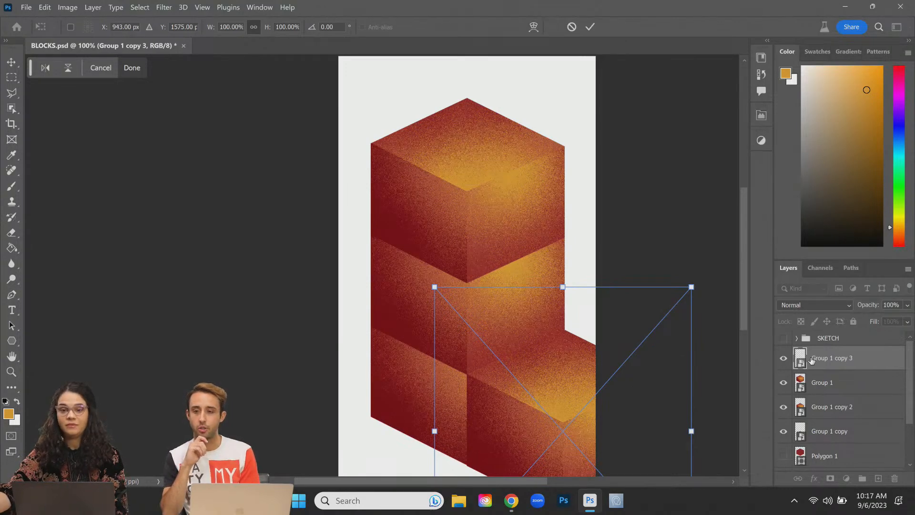
key(Return)
key(b)
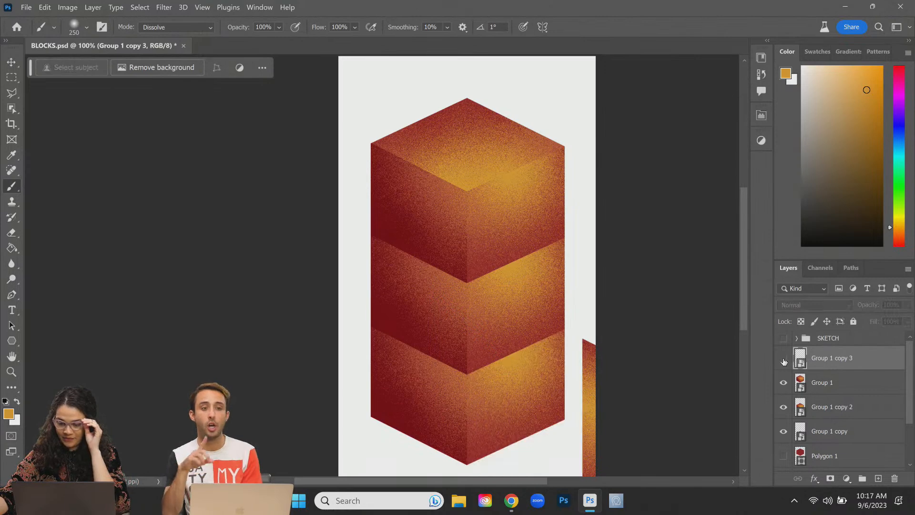
Step: Rename Group 1 copy 3 to SIDE and Group 1 to TOP
double_click(830, 358)
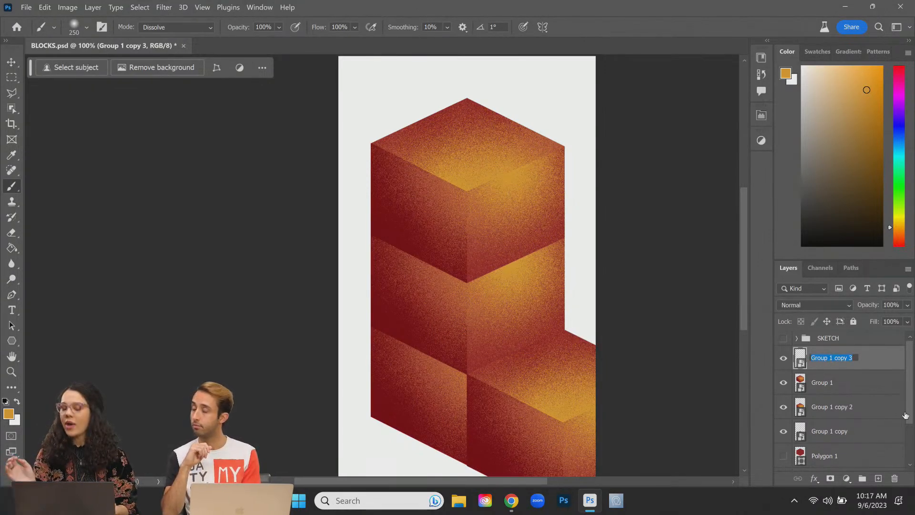
text(SIDE)
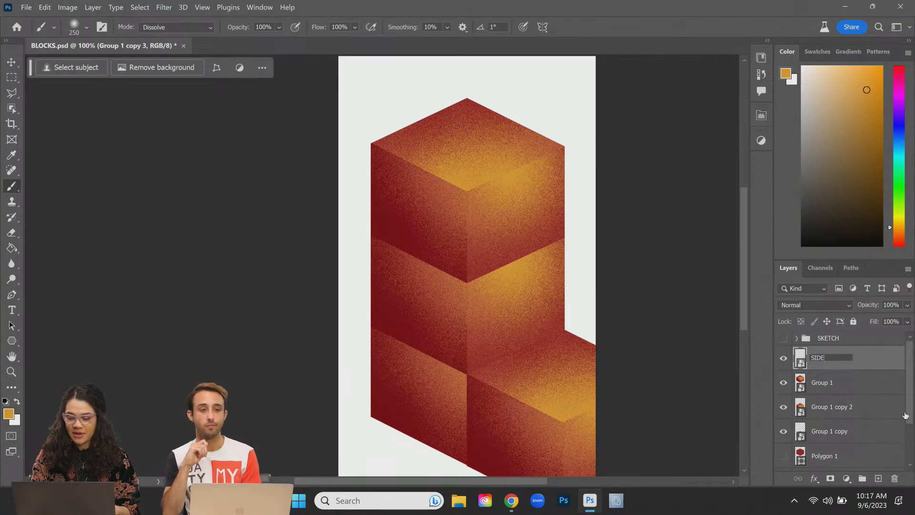
key(Return)
double_click(823, 382)
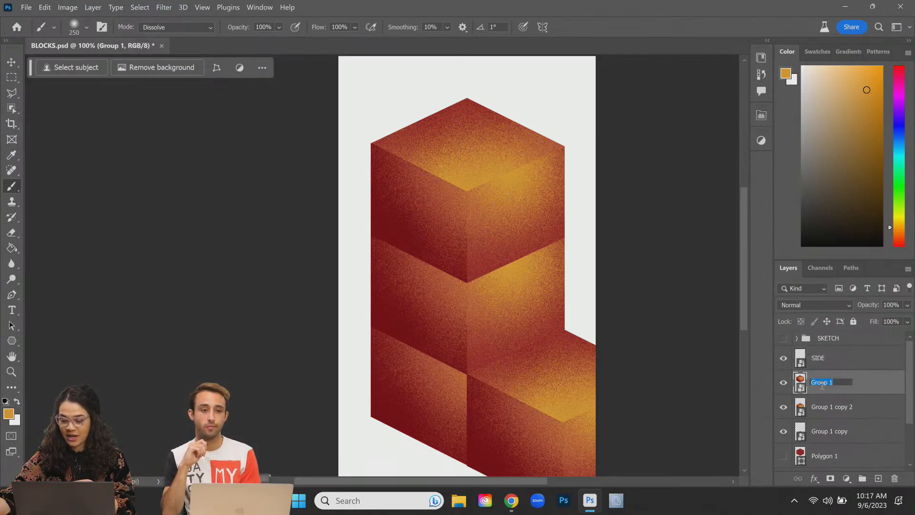
text(T)
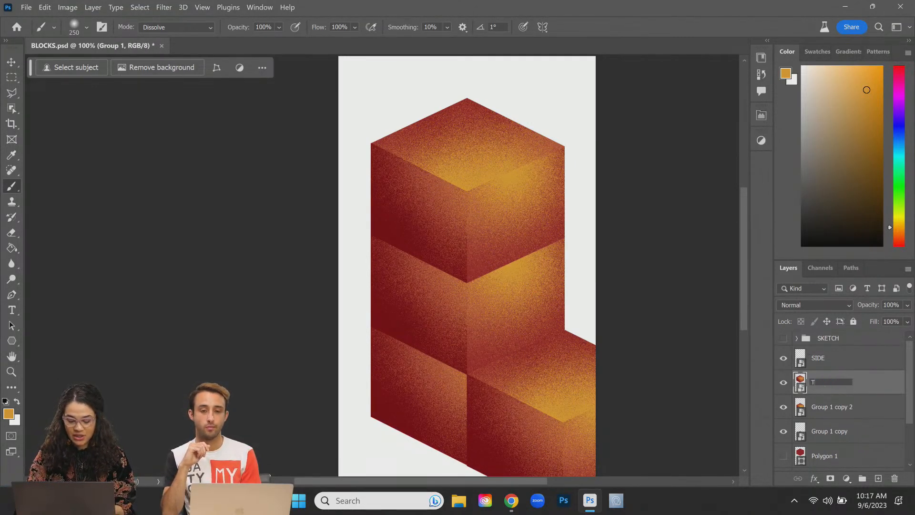
text(OP)
key(Return)
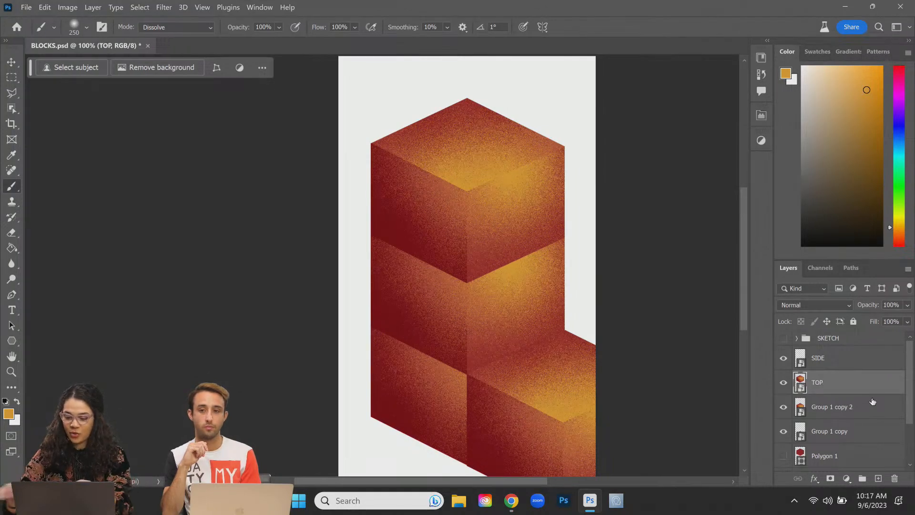
Step: Rename Group 1 copy 2 to MIDDLE and Group 1 copy to BOTTOM
click(831, 411)
click(781, 409)
click(782, 409)
double_click(832, 407)
text(MIDDLE)
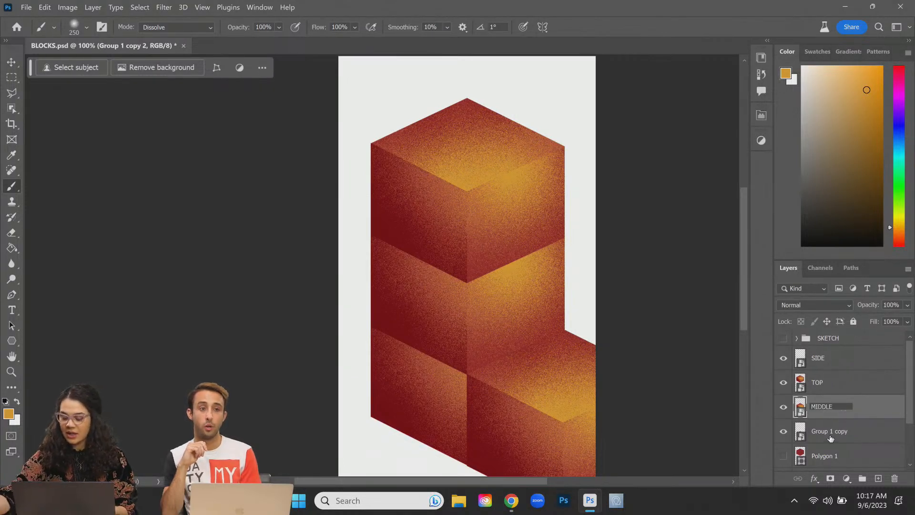
double_click(837, 433)
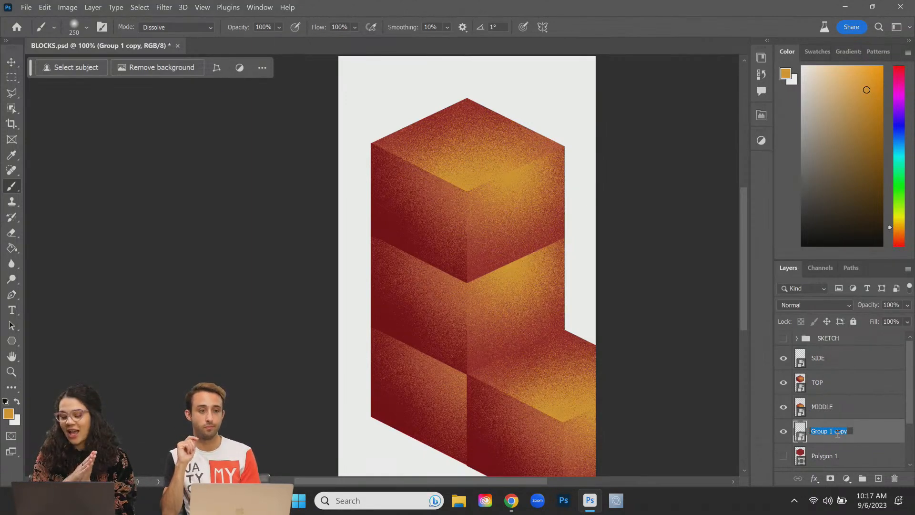
text(BOTTOM)
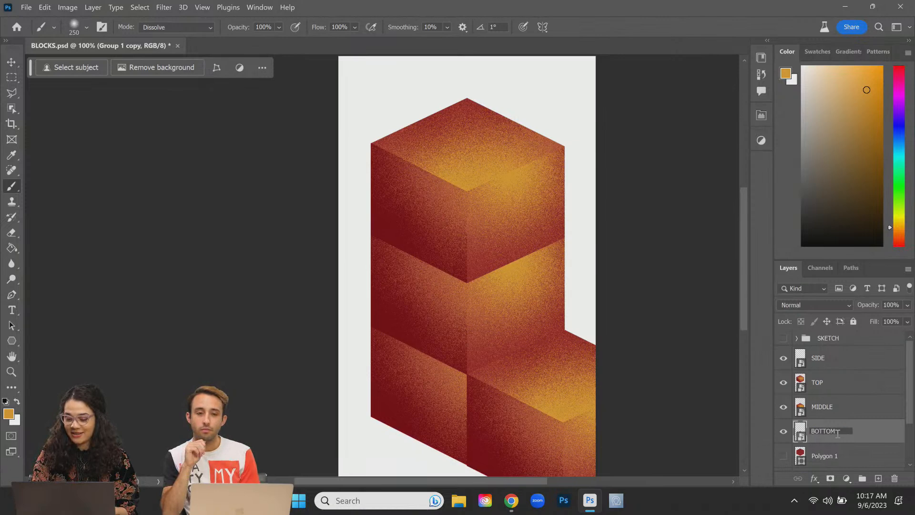
key(Return)
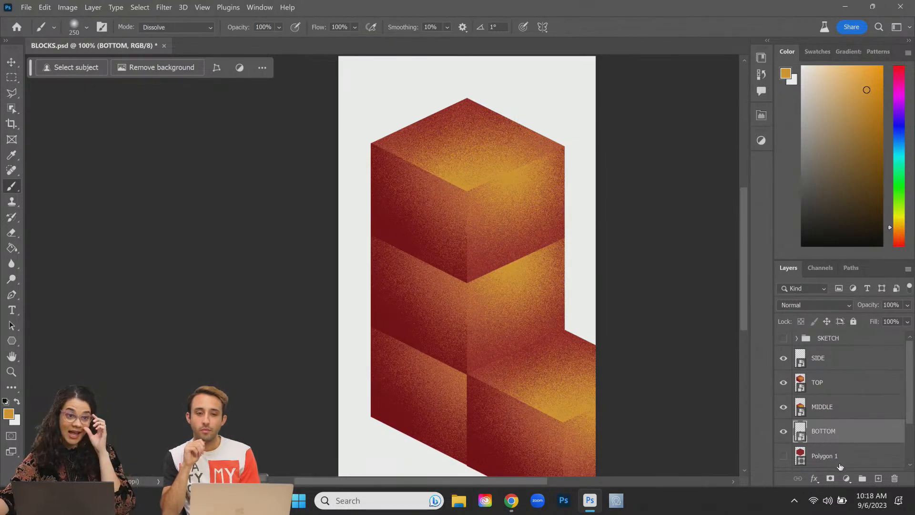
Step: Zoom and pan the view around the cubes, ending with the TOP layer selected
click(841, 369)
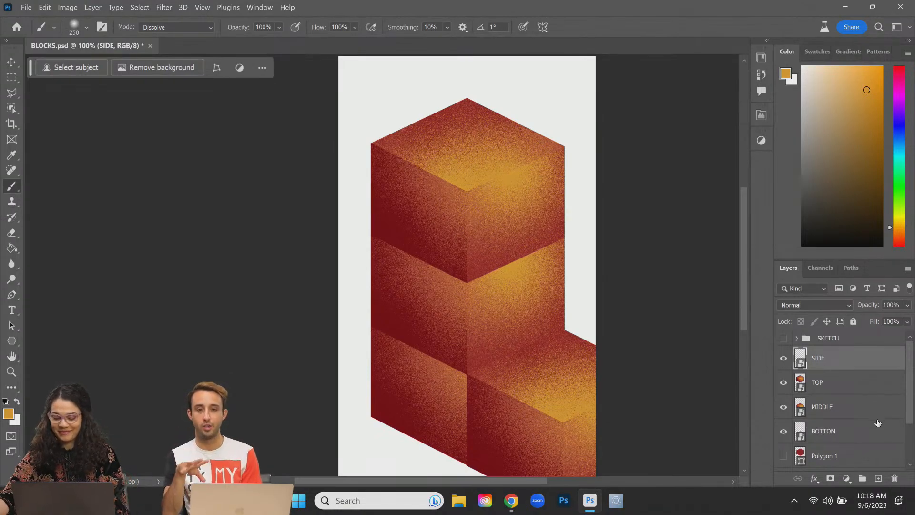
key(ctrl+plus)
key(ctrl+minus)
drag(552, 313, 527, 272)
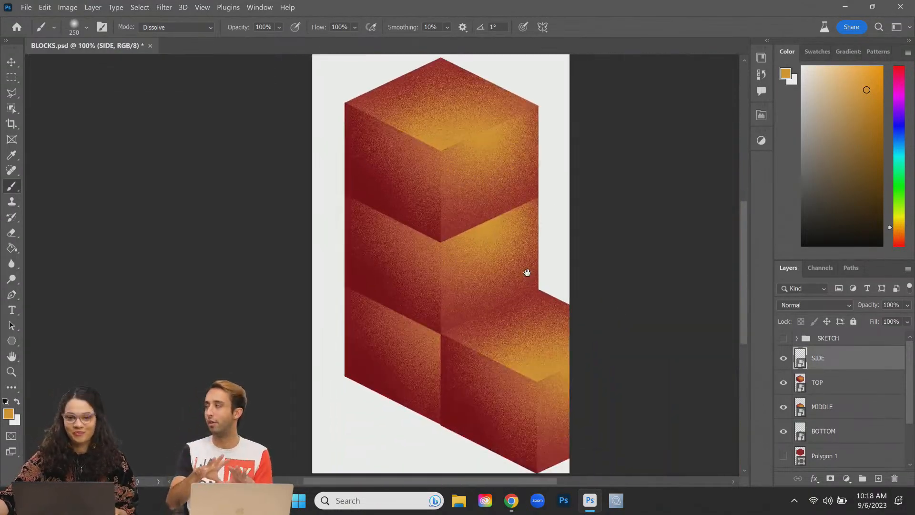
click(836, 386)
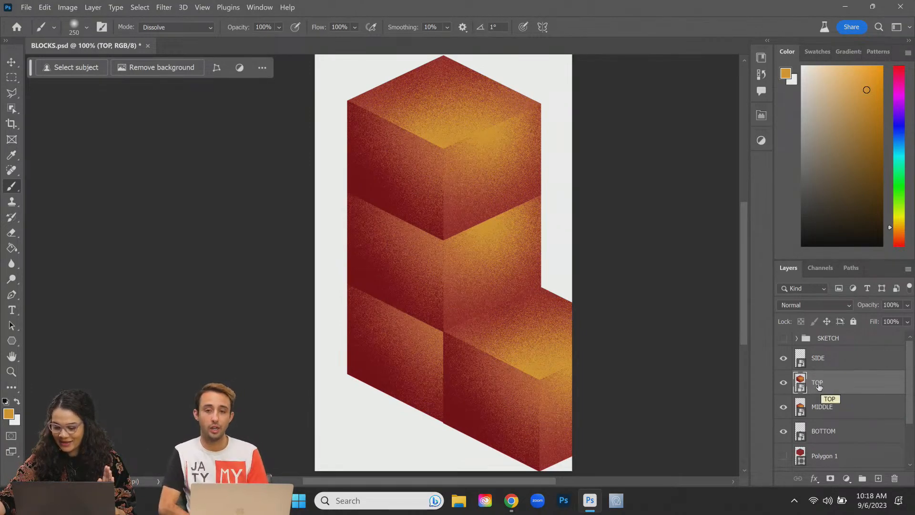
key(ctrl+u)
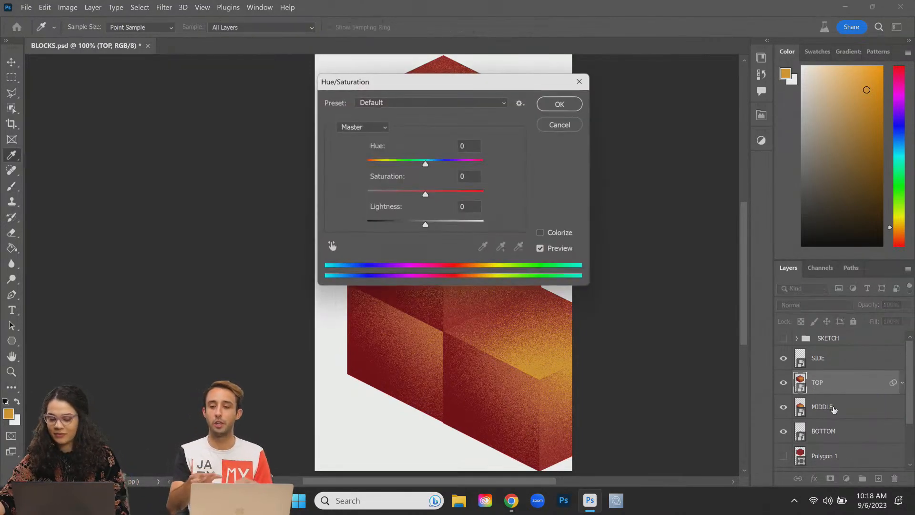
drag(414, 77, 696, 82)
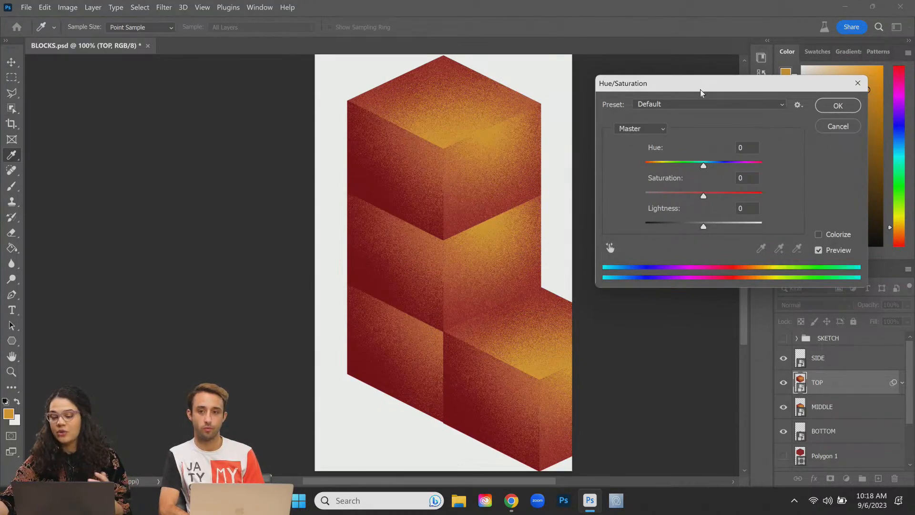
drag(703, 166, 662, 182)
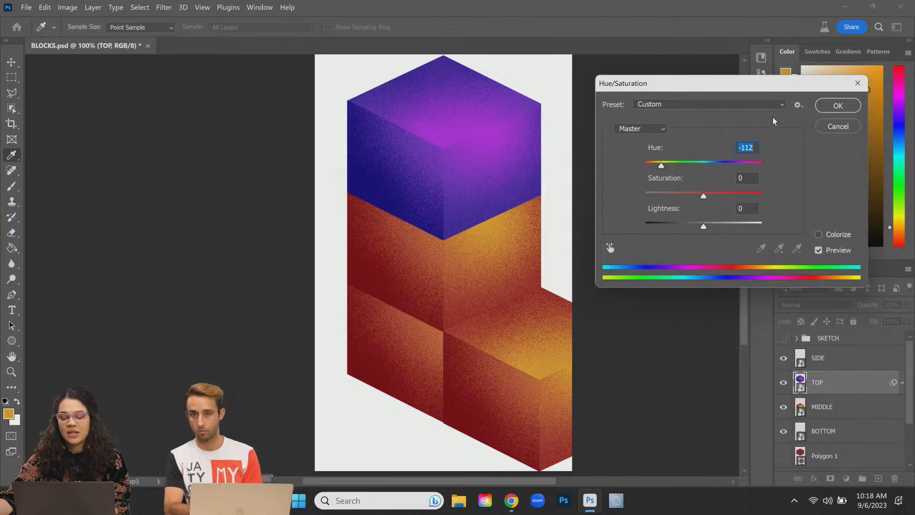
click(836, 126)
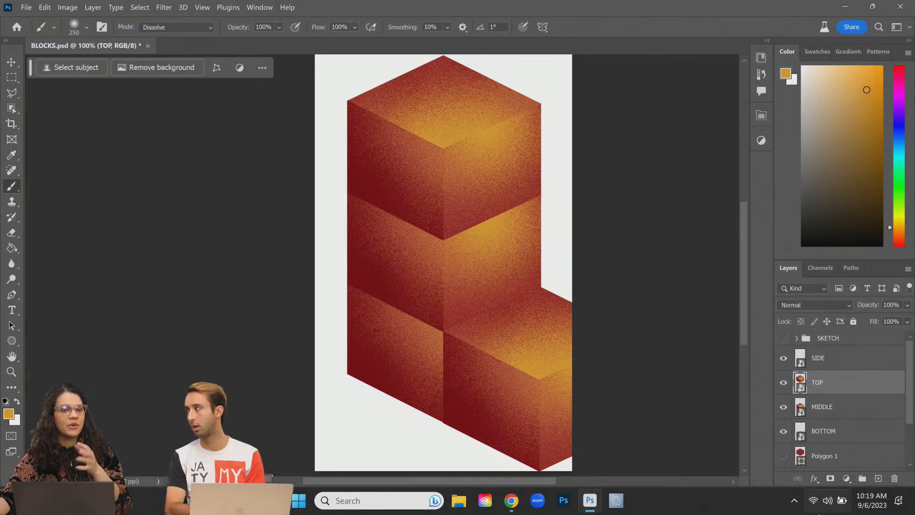
Step: Add a Color Balance adjustment layer and move it beneath the TOP layer
click(847, 478)
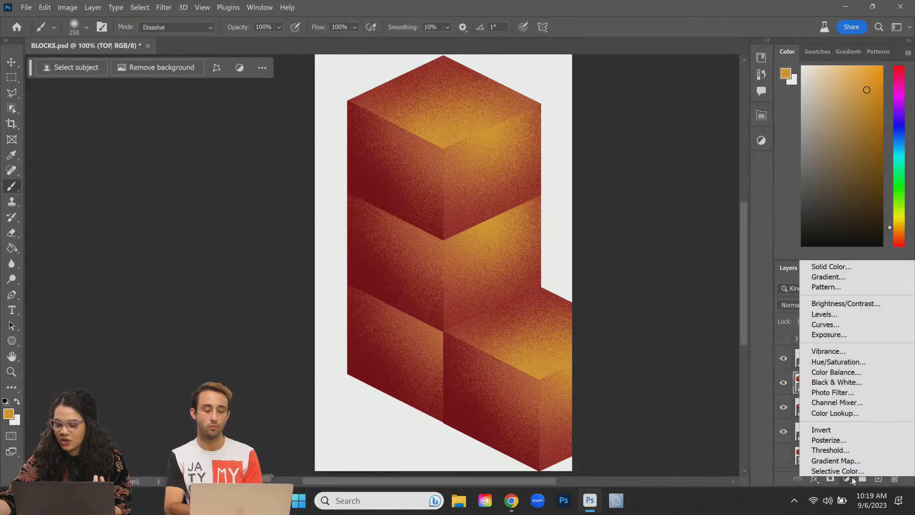
click(847, 376)
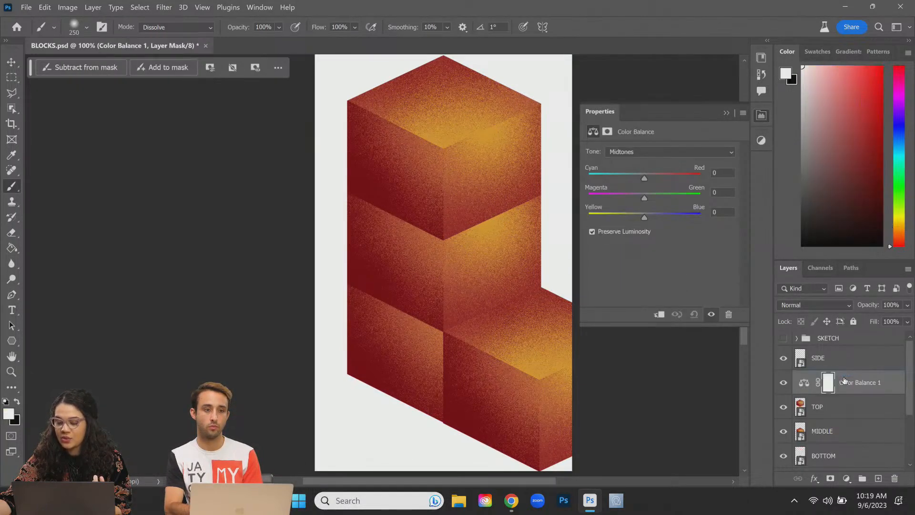
right_click(884, 386)
click(891, 391)
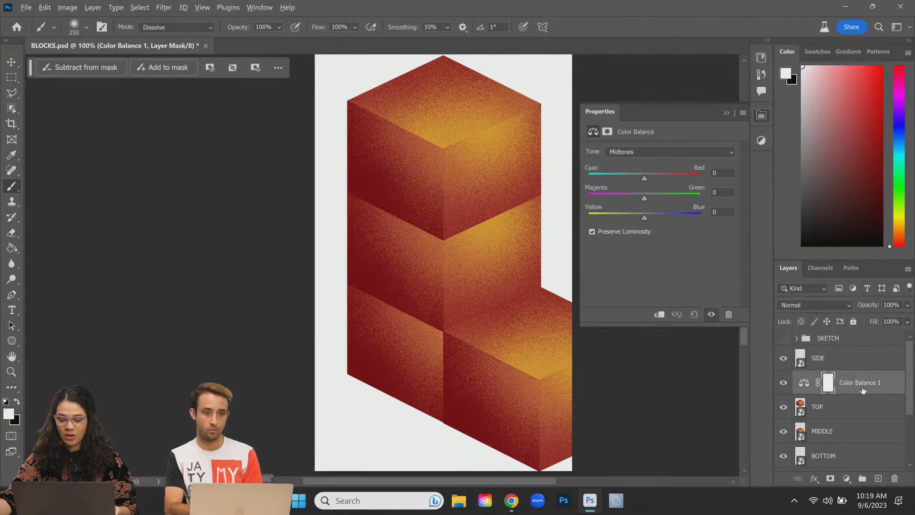
alt+click(851, 393)
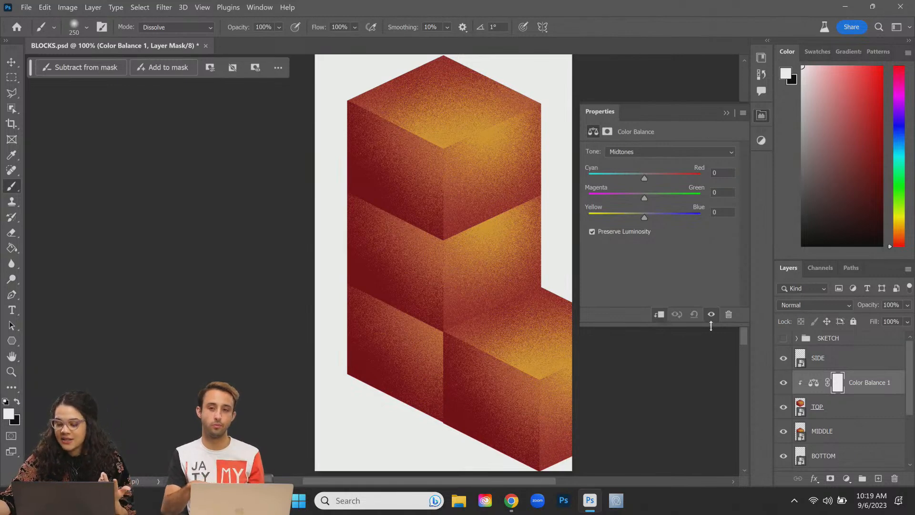
drag(884, 391, 878, 419)
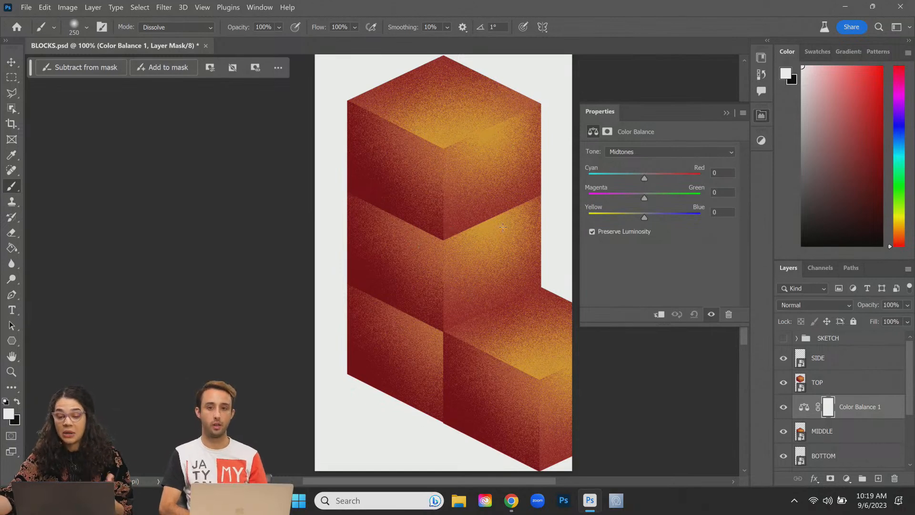
Step: Clip Color Balance 1 to the MIDDLE cube and set midtones to -100, +100, +100
drag(648, 196, 618, 193)
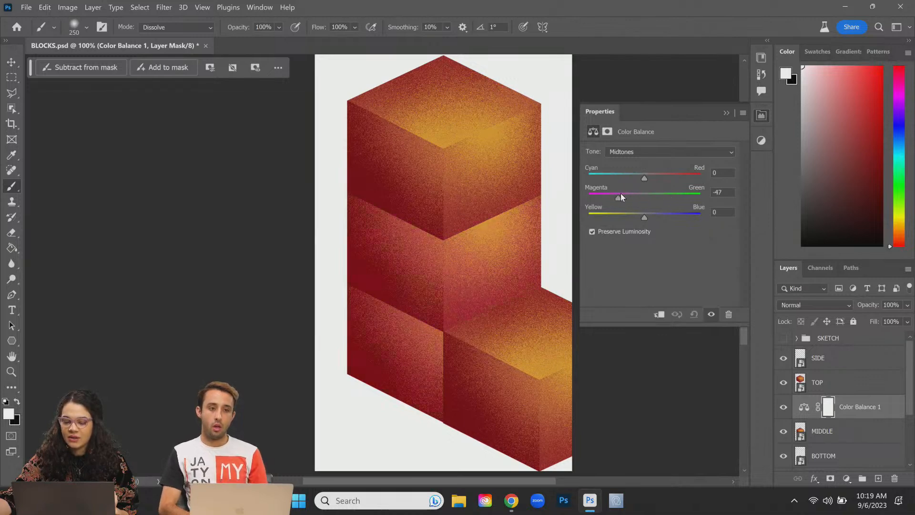
right_click(865, 411)
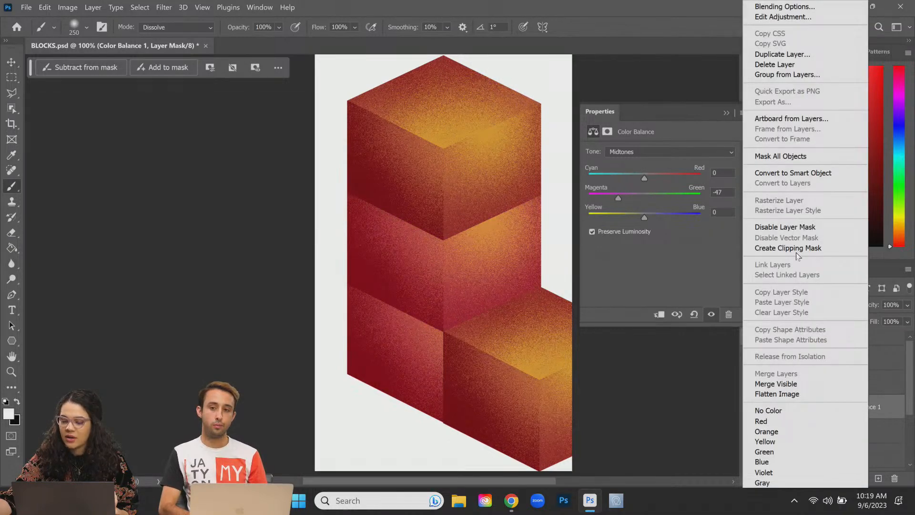
click(803, 249)
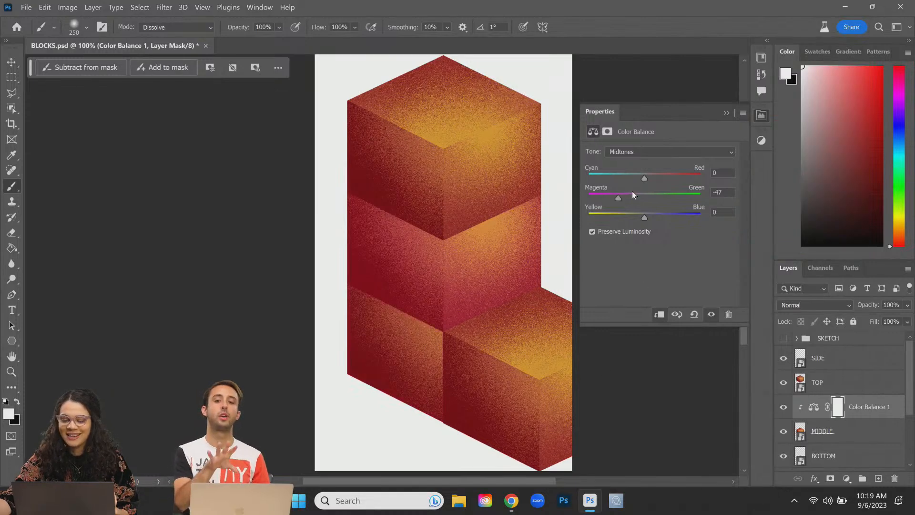
drag(618, 197, 668, 197)
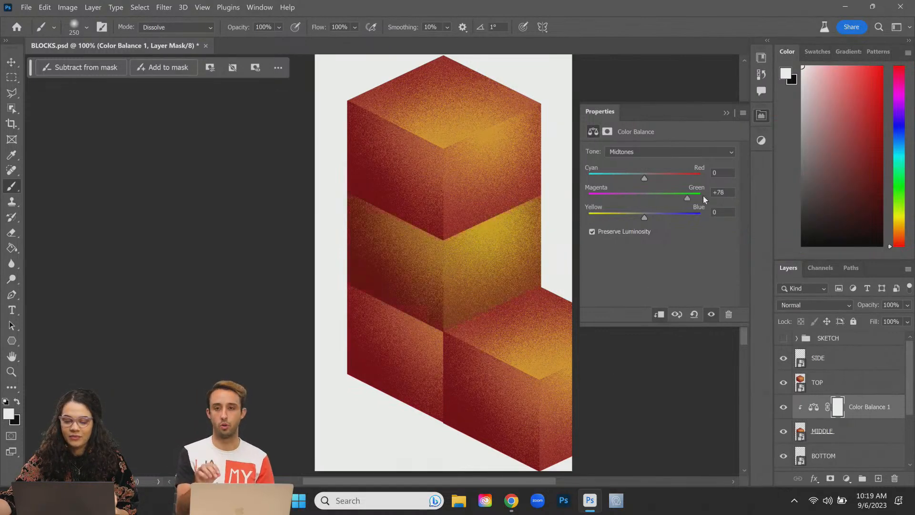
drag(645, 215, 689, 218)
drag(640, 173, 600, 176)
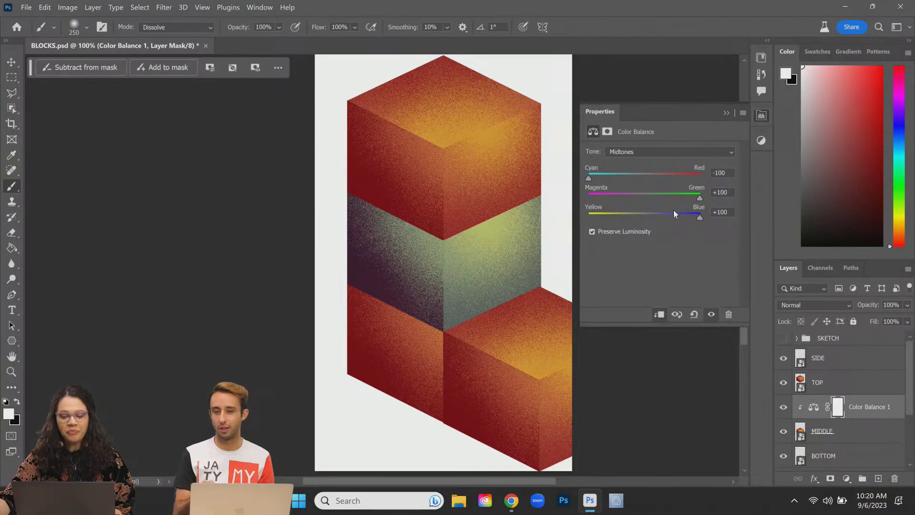
click(667, 150)
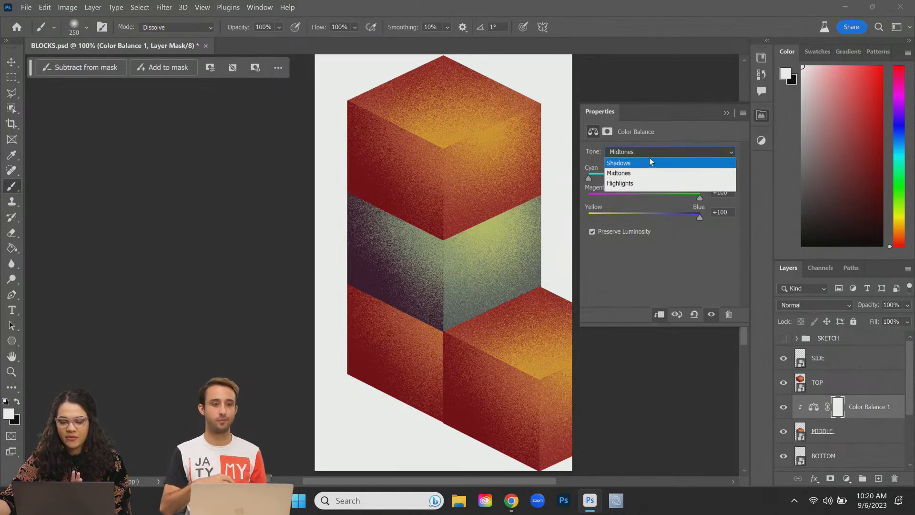
Step: Set the middle cube's highlights Magenta/Green to about +57 and collapse the Properties panel
click(627, 261)
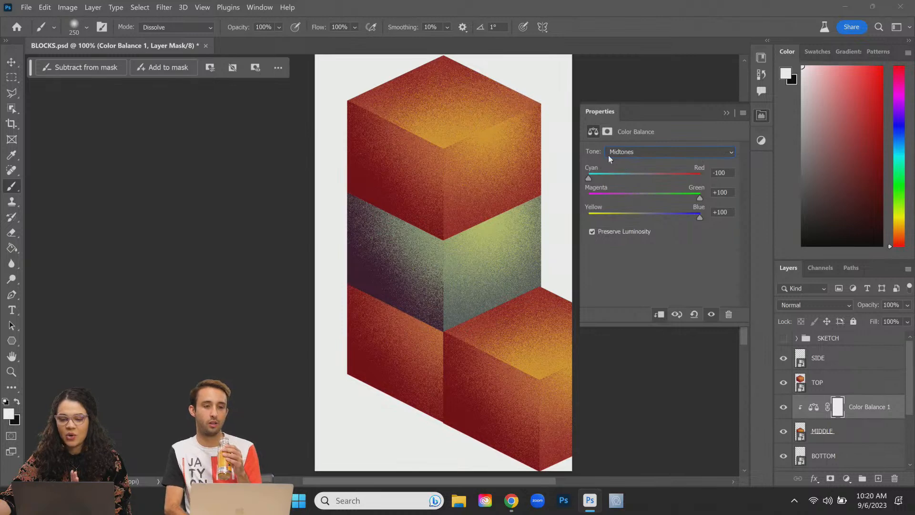
click(635, 152)
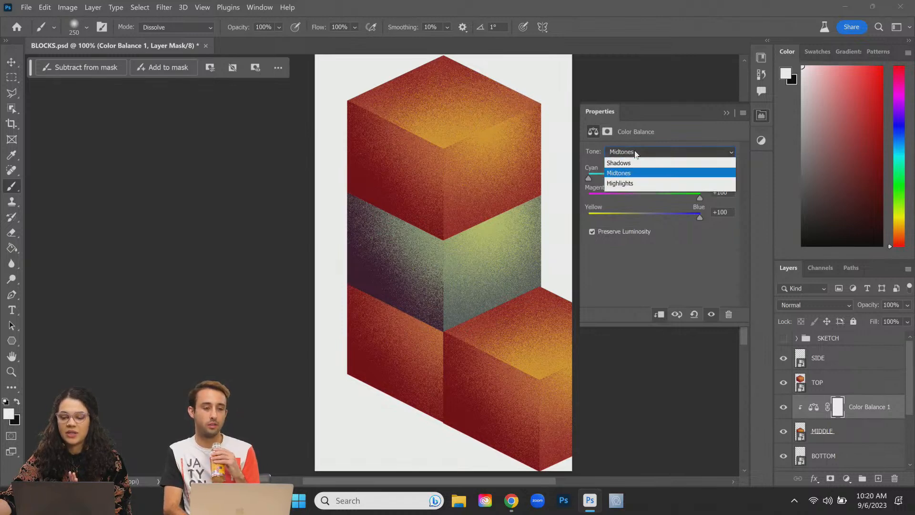
click(625, 186)
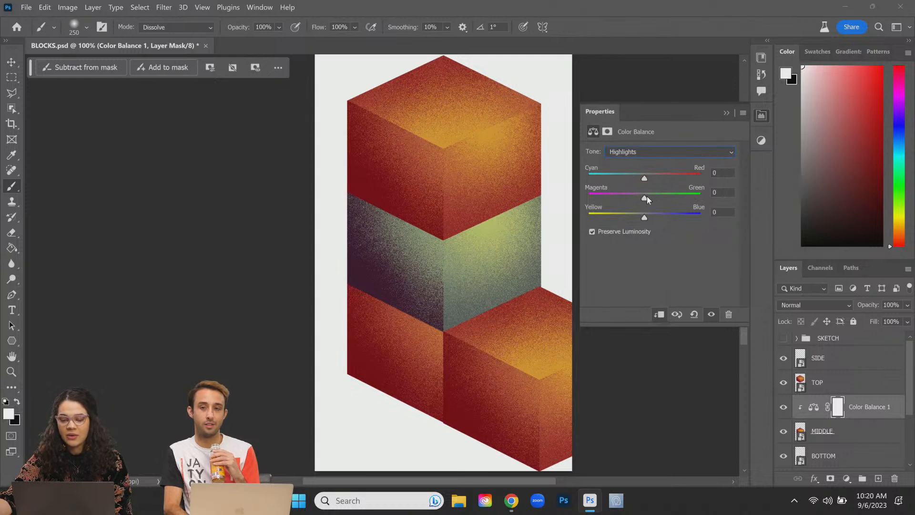
drag(646, 196, 677, 200)
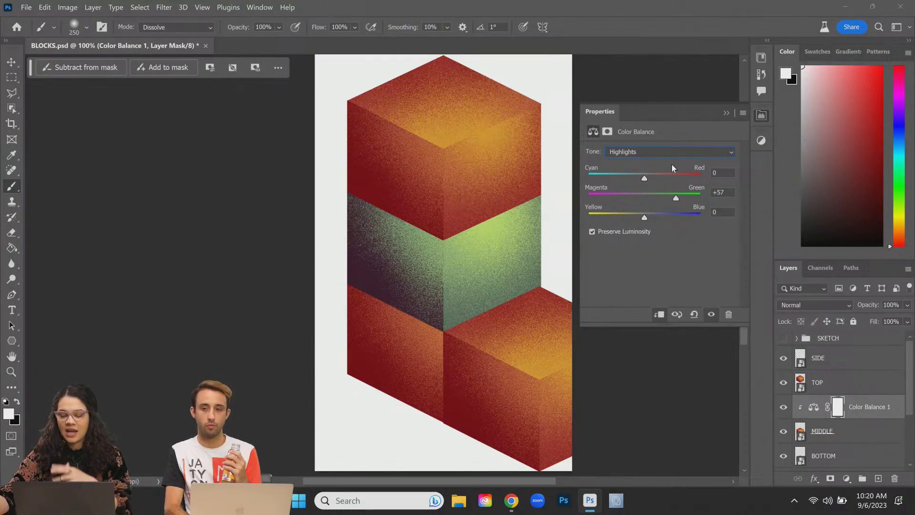
click(761, 116)
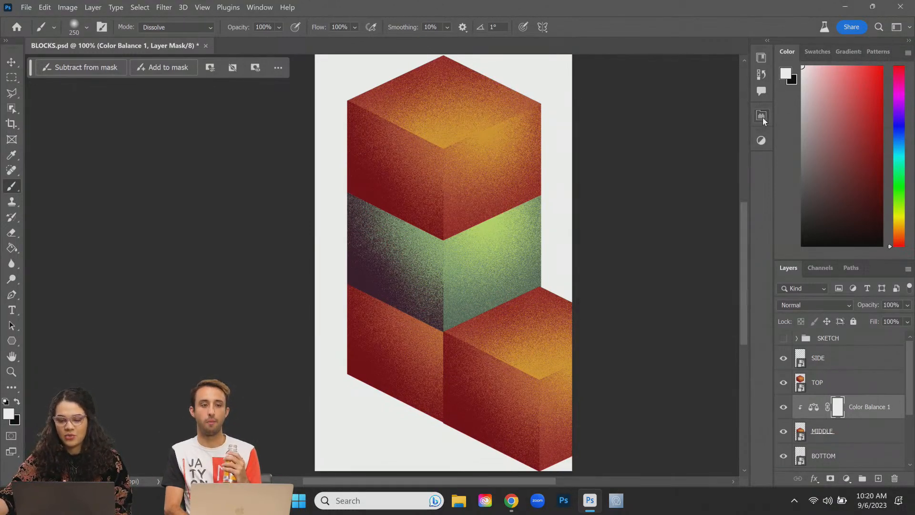
shift+click(865, 436)
Step: Group MIDDLE with Color Balance 1 into Group 1, check each cube's visibility, and select BOTTOM
key(ctrl+g)
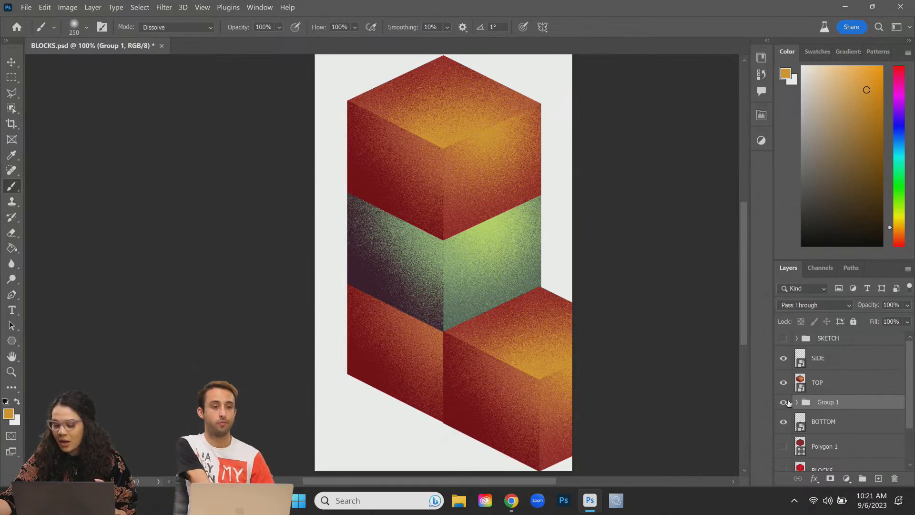
click(782, 401)
click(783, 402)
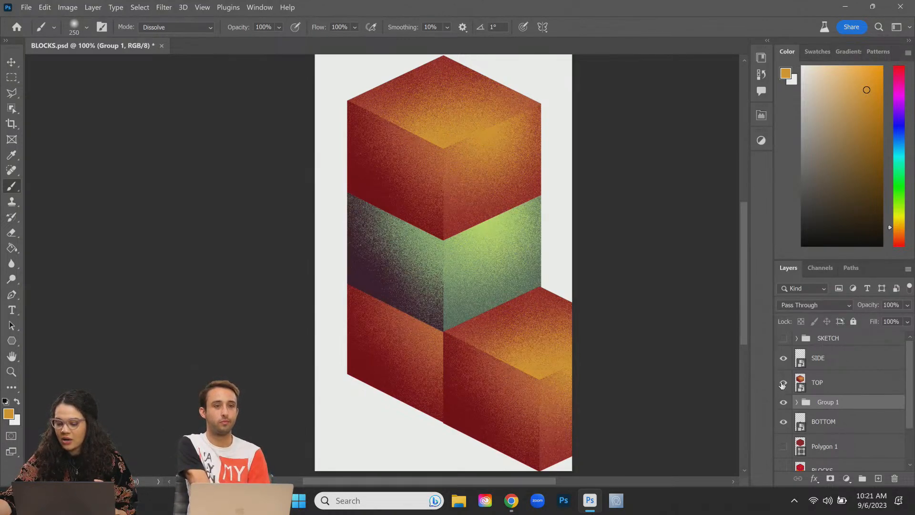
click(782, 382)
click(783, 382)
click(782, 421)
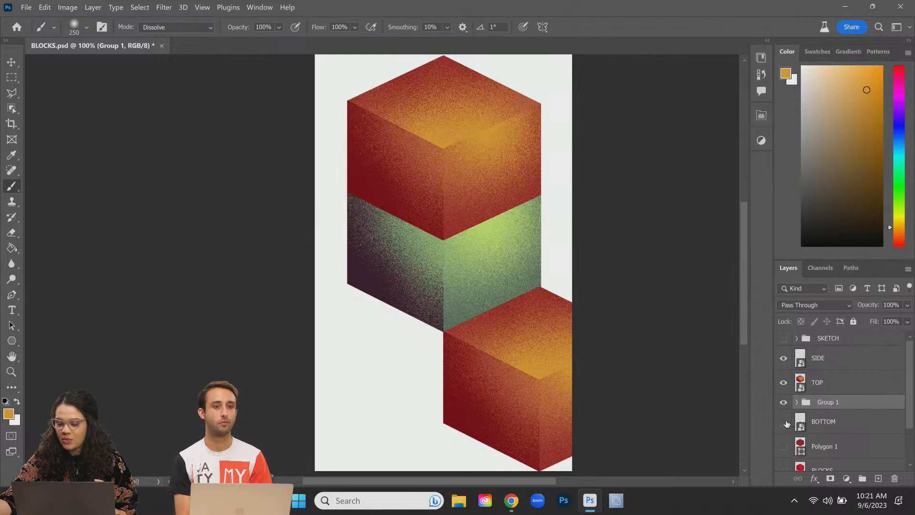
click(783, 421)
click(846, 421)
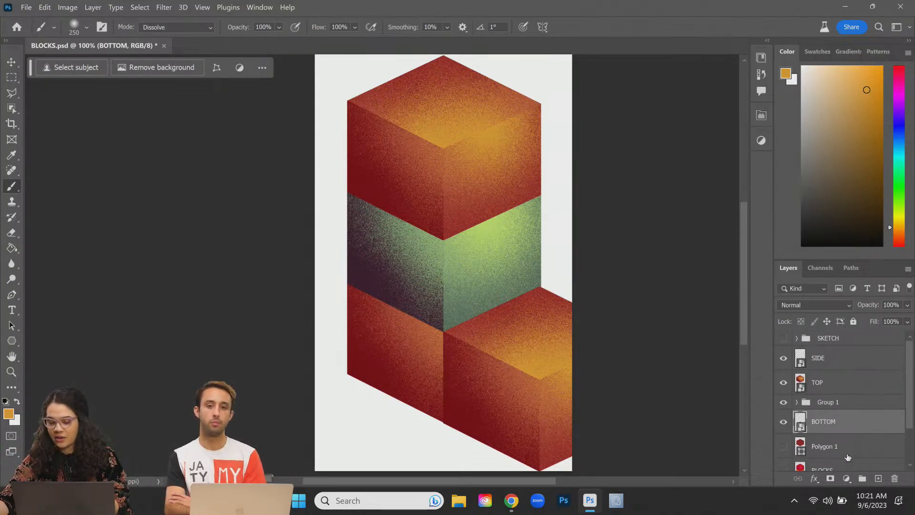
scroll(841, 445, down, 2)
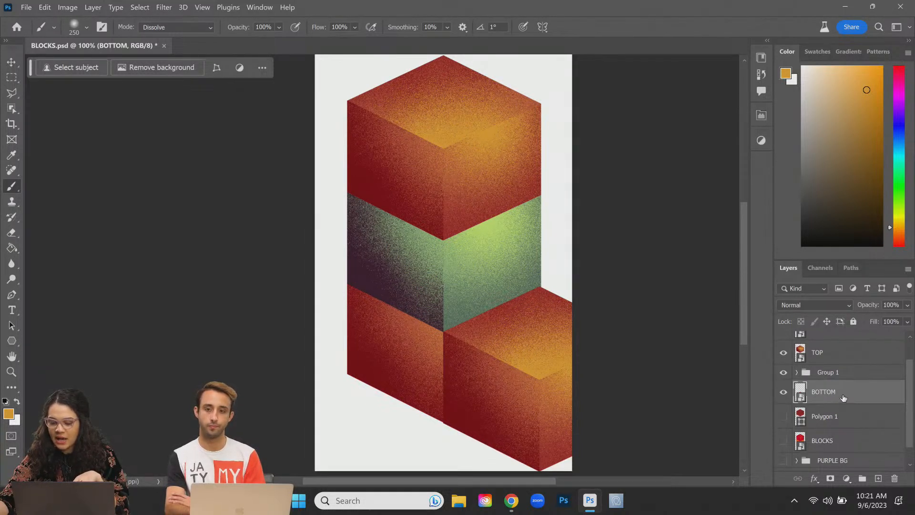
Step: Add a Color Balance layer clipped to BOTTOM with midtones -69, -100, +100
click(846, 477)
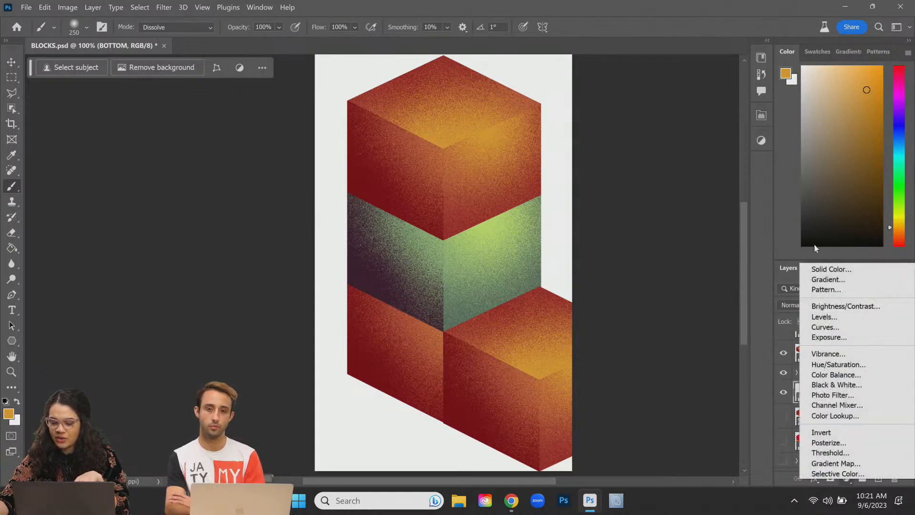
click(846, 375)
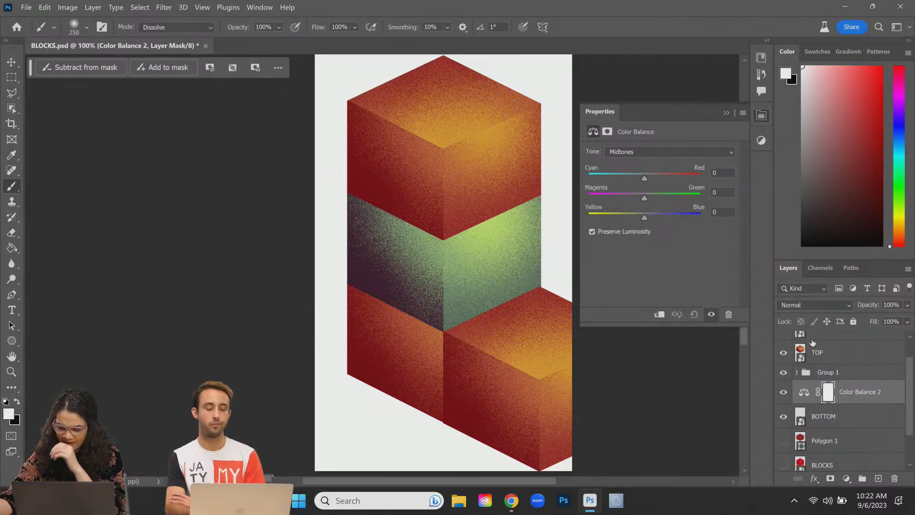
right_click(889, 404)
key(Escape)
key(alt)
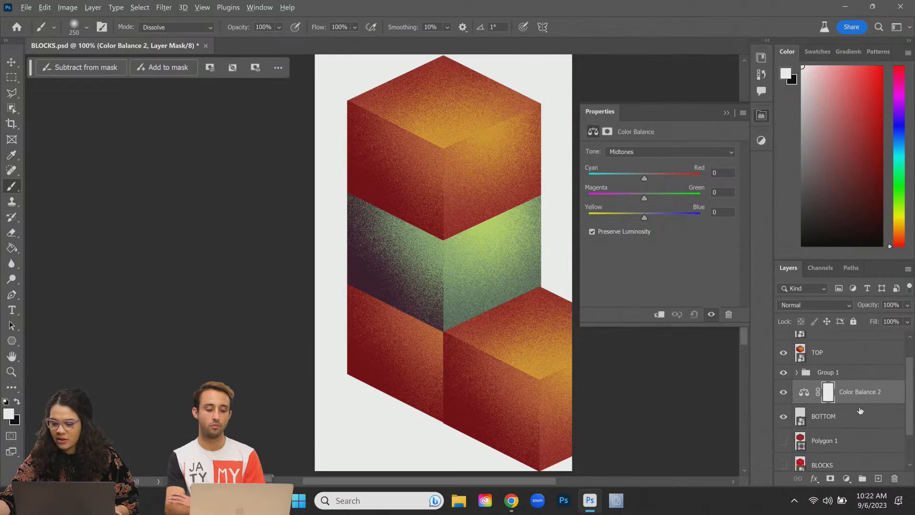
alt+click(862, 404)
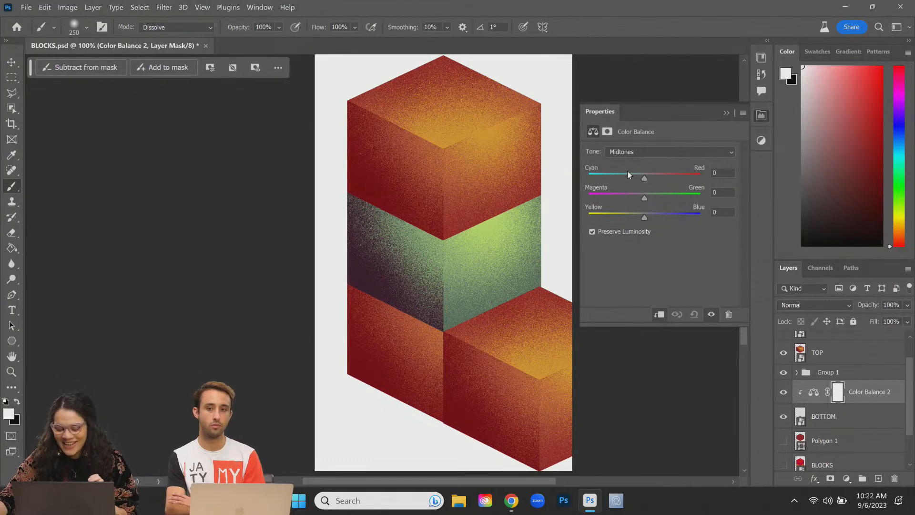
drag(644, 202, 567, 200)
drag(644, 217, 726, 228)
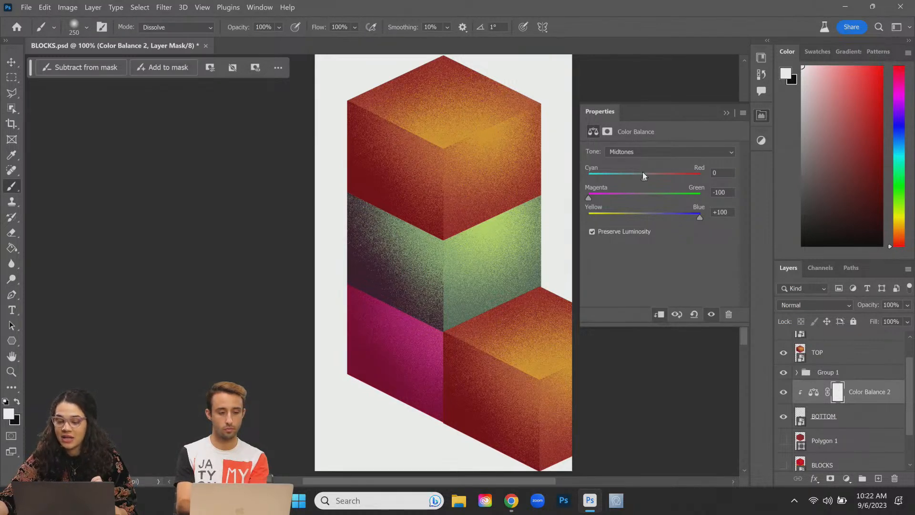
drag(645, 178, 674, 178)
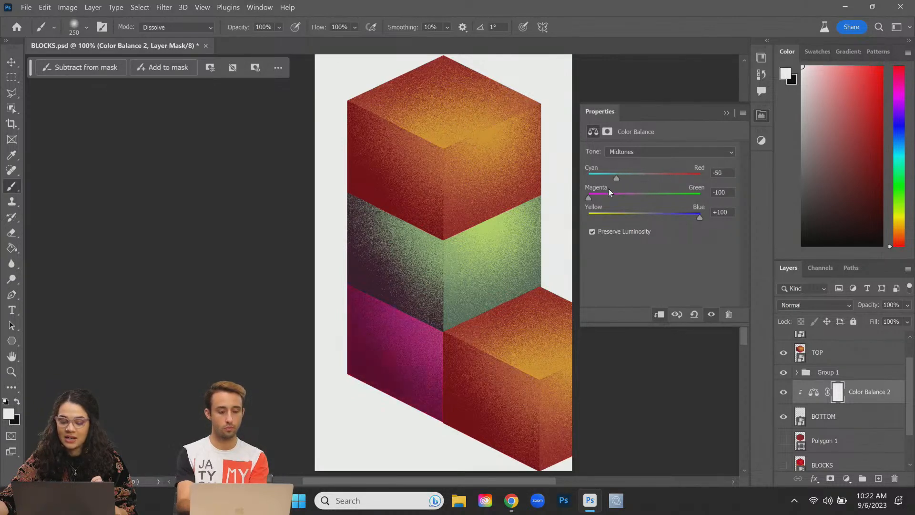
drag(611, 188, 610, 189)
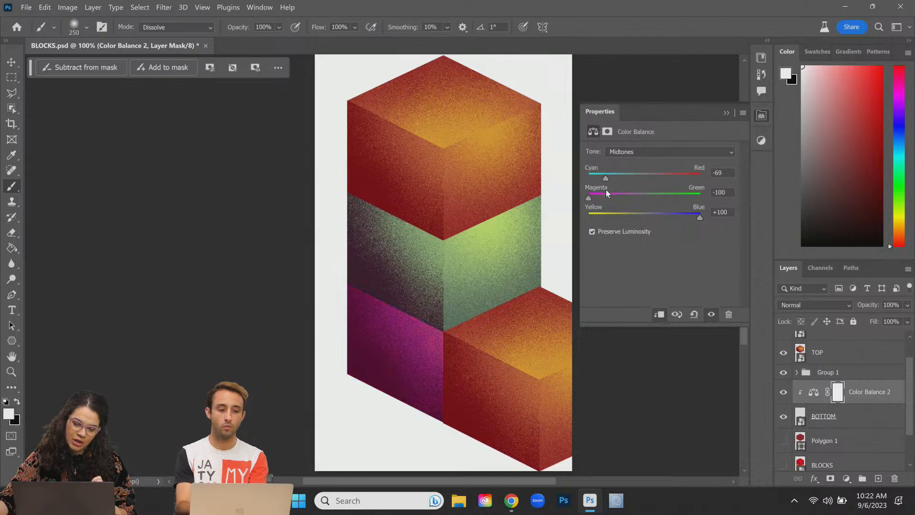
Step: Set the bottom cube's highlights to Cyan/Red -30 and Yellow/Blue +27
click(659, 151)
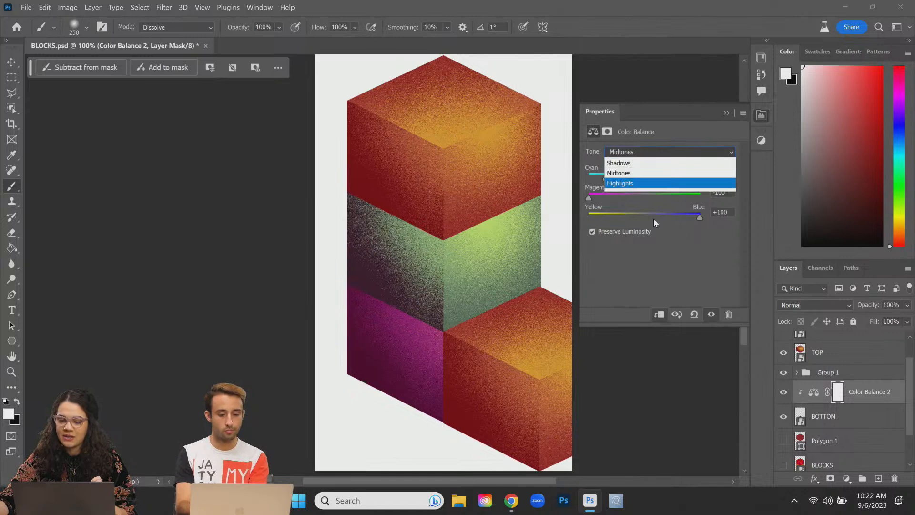
click(644, 184)
drag(645, 178, 660, 214)
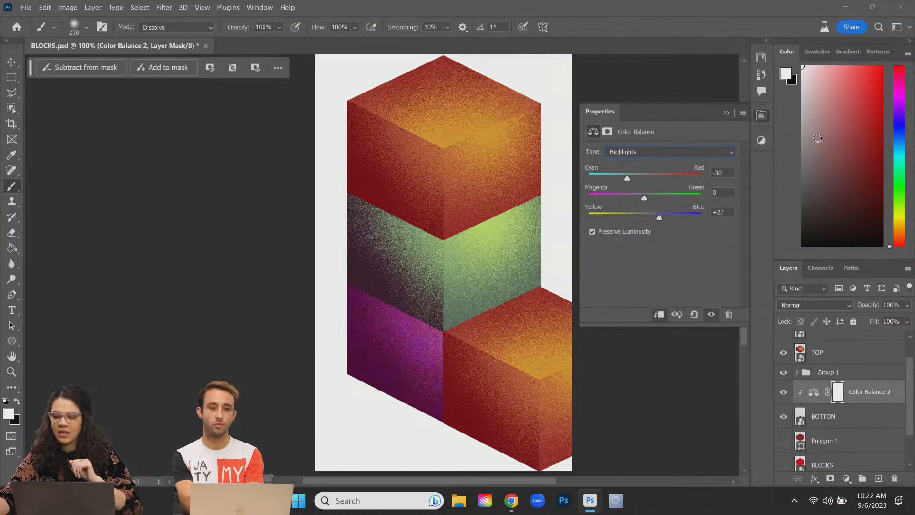
click(883, 402)
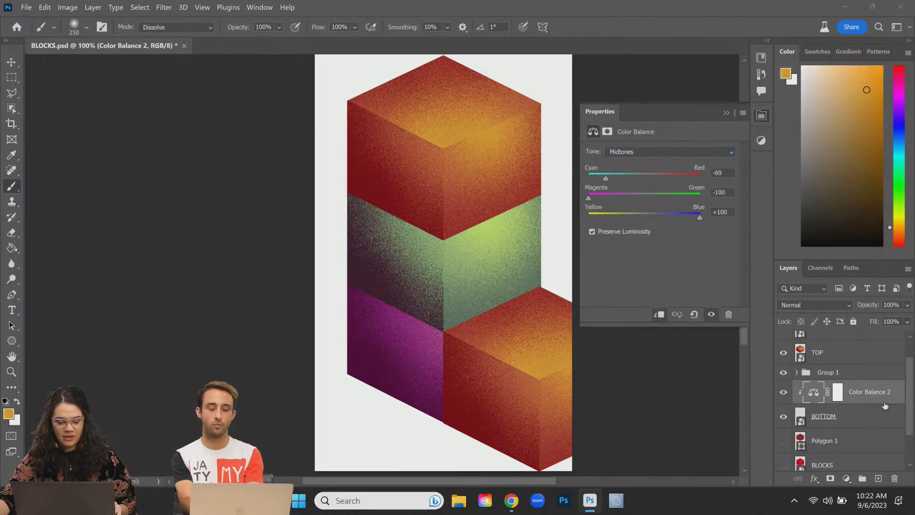
Step: Group BOTTOM and Color Balance 2 into a folder, keeping the default name Group 2
right_click(880, 402)
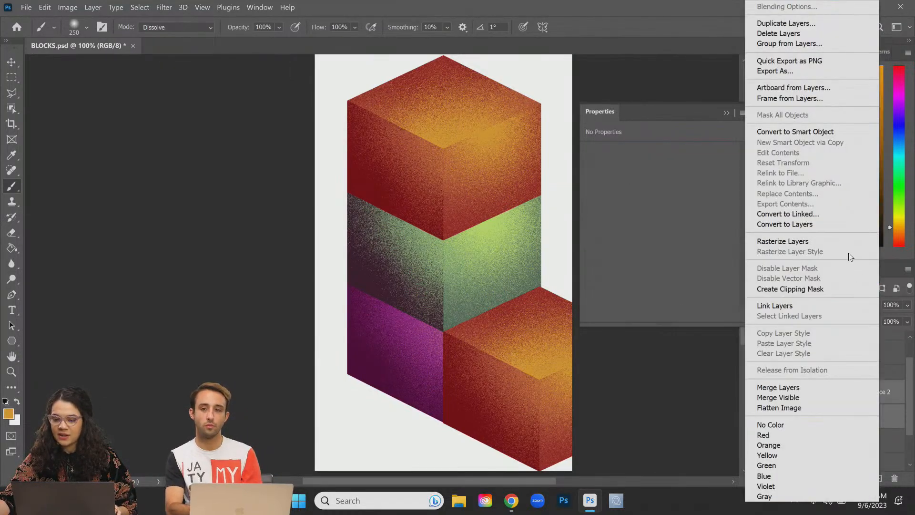
key(Escape)
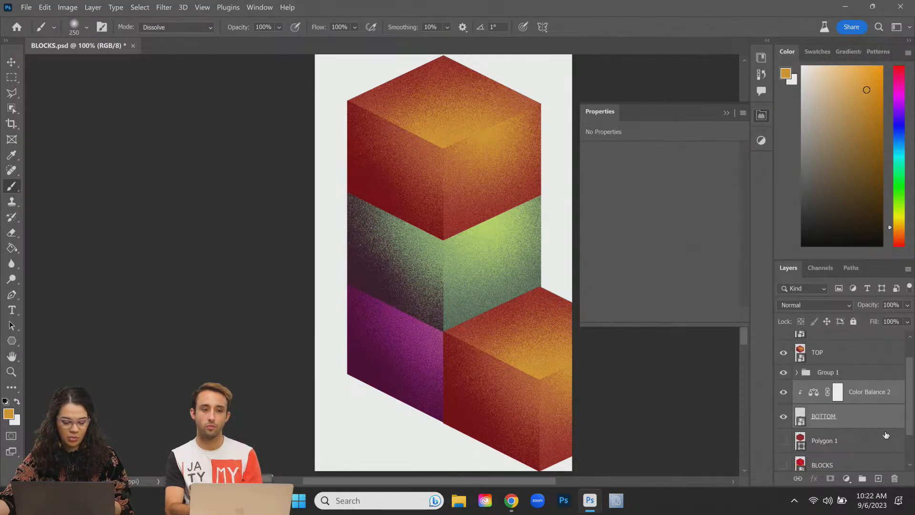
key(ctrl+g)
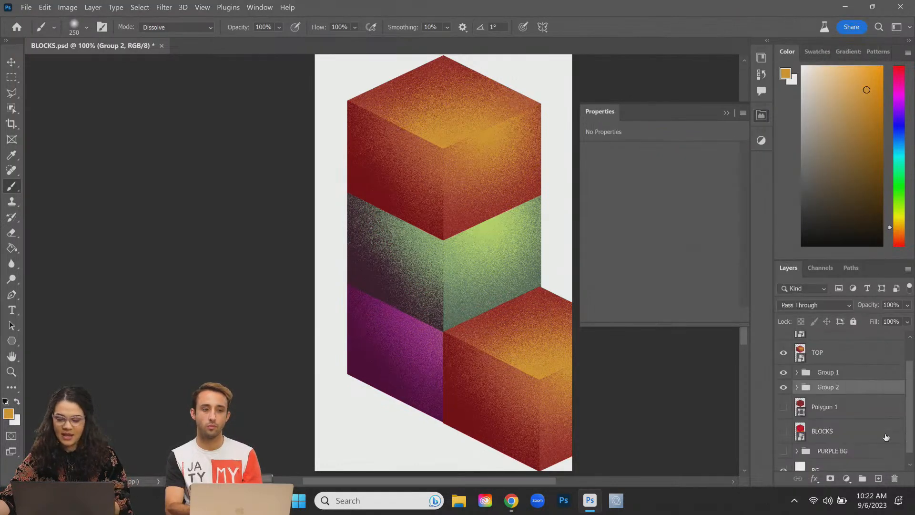
double_click(828, 388)
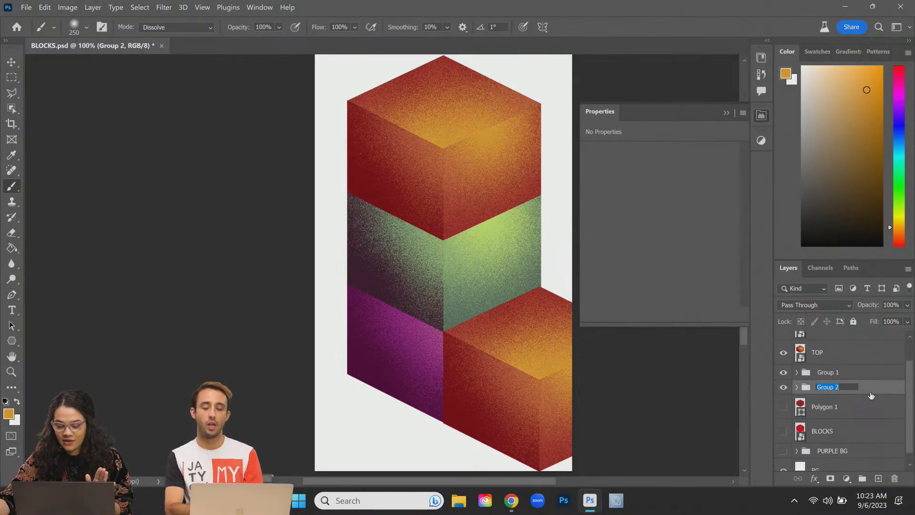
key(Return)
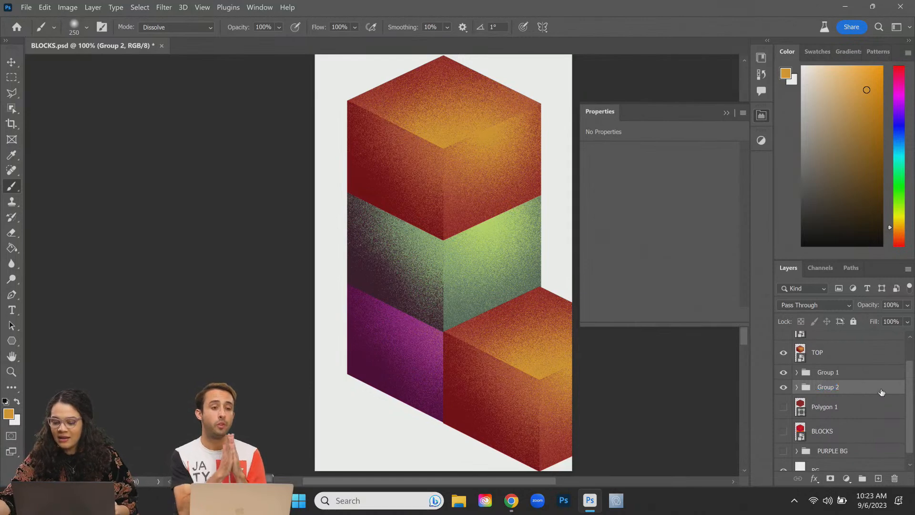
click(822, 355)
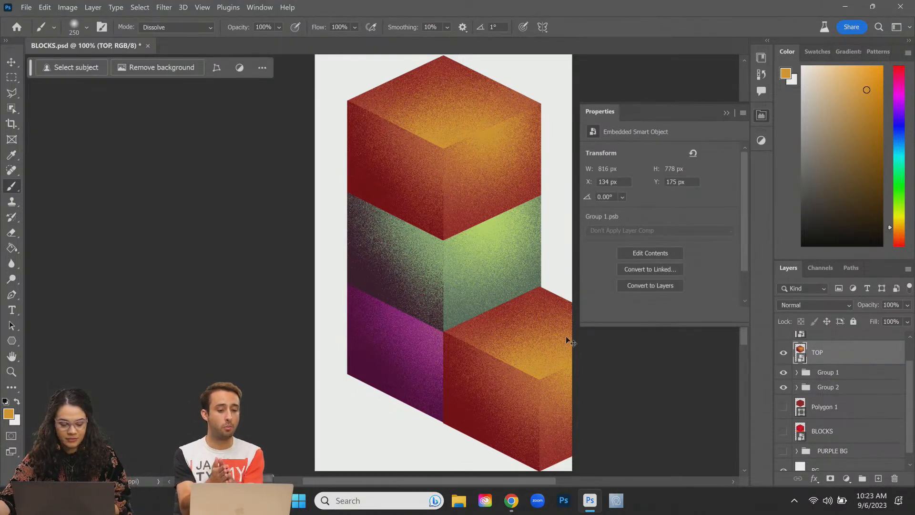
Step: Move the TOP cube down on the canvas and drag its layer below Group 2
key(ctrl+t)
drag(493, 163, 480, 339)
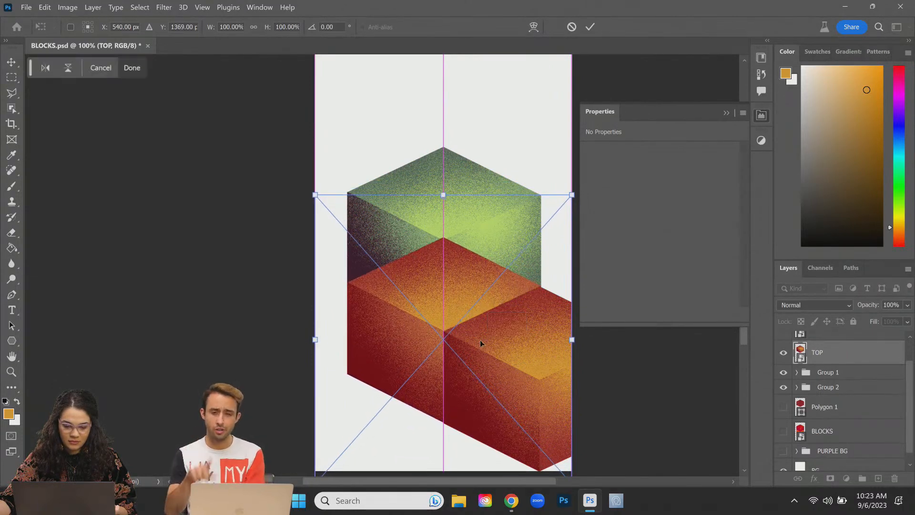
key(Return)
key(b)
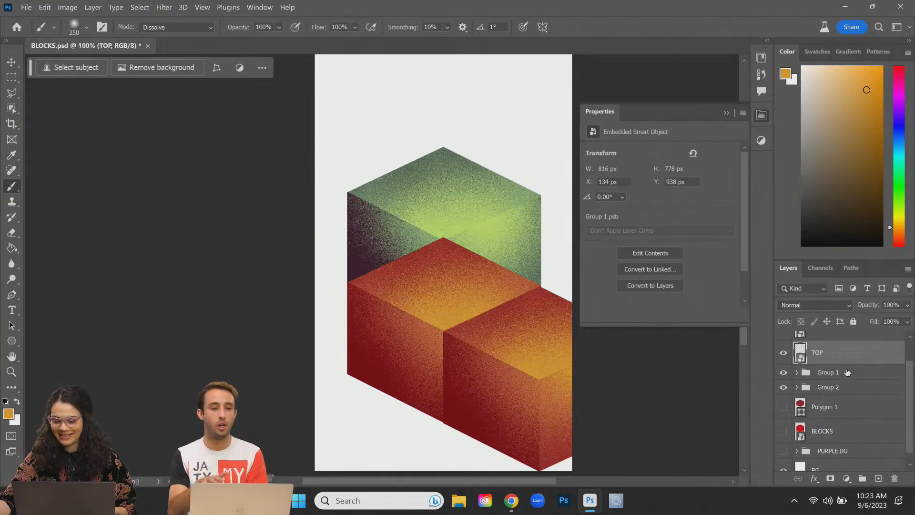
drag(847, 361, 846, 396)
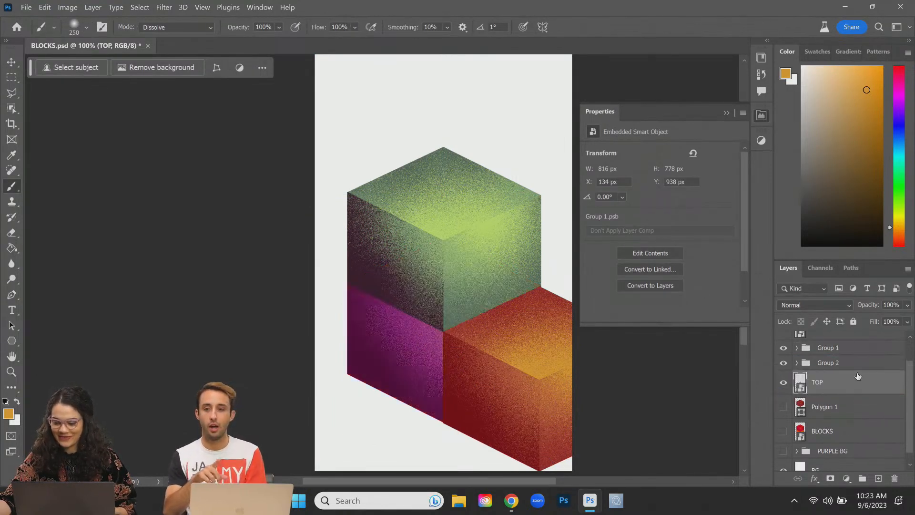
Step: Move the purple Group 2 cube up on the canvas and place its group above Group 1
click(830, 364)
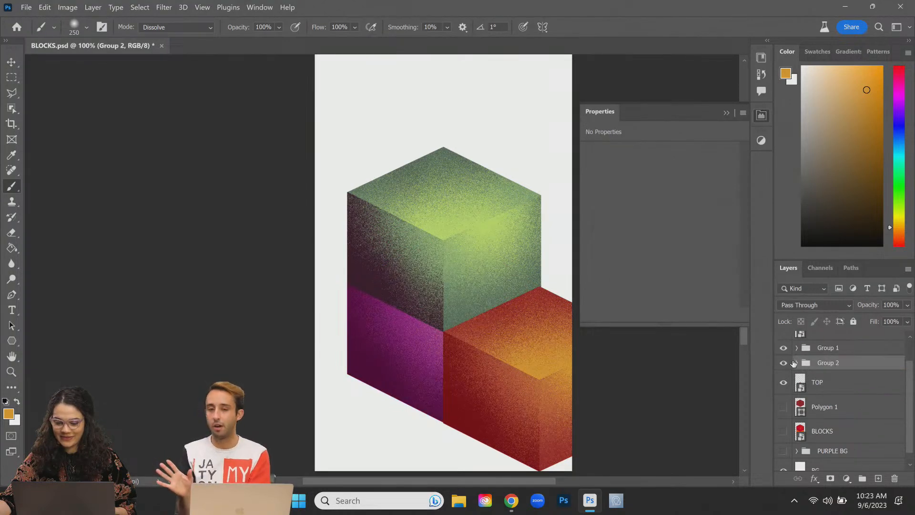
click(784, 364)
click(783, 364)
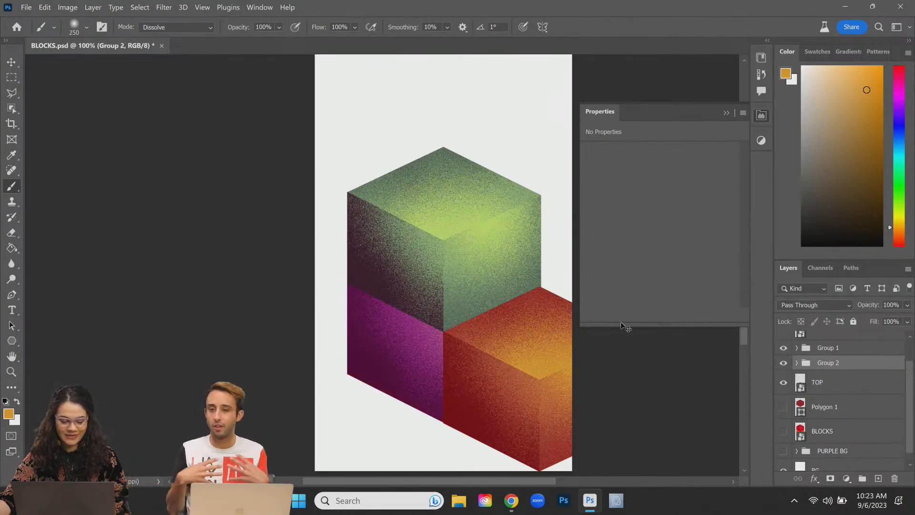
key(ctrl+t)
drag(483, 320, 493, 140)
mouse_move(866, 368)
mouse_down()
mouse_move(852, 346)
mouse_move(865, 343)
mouse_up()
key(b)
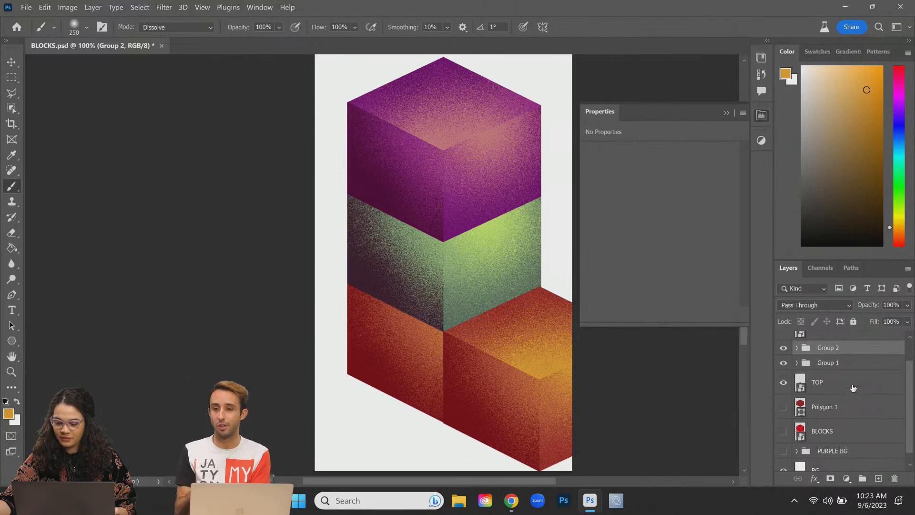
scroll(814, 365, up, 1)
click(836, 355)
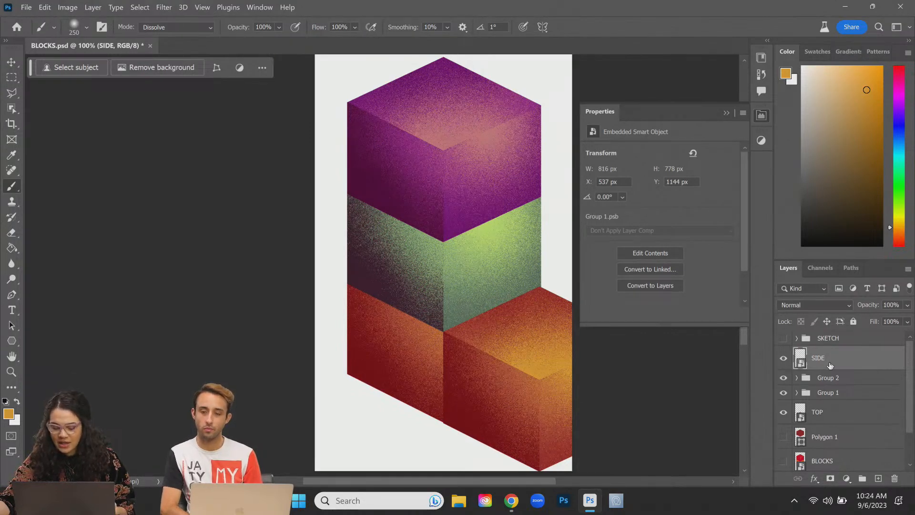
Step: Undo the reordering, put Group 1 below Group 2, and move the green cube down about 300 px
key(ctrl+z)
key(ctrl+z)
key(ctrl+z)
key(ctrl+z)
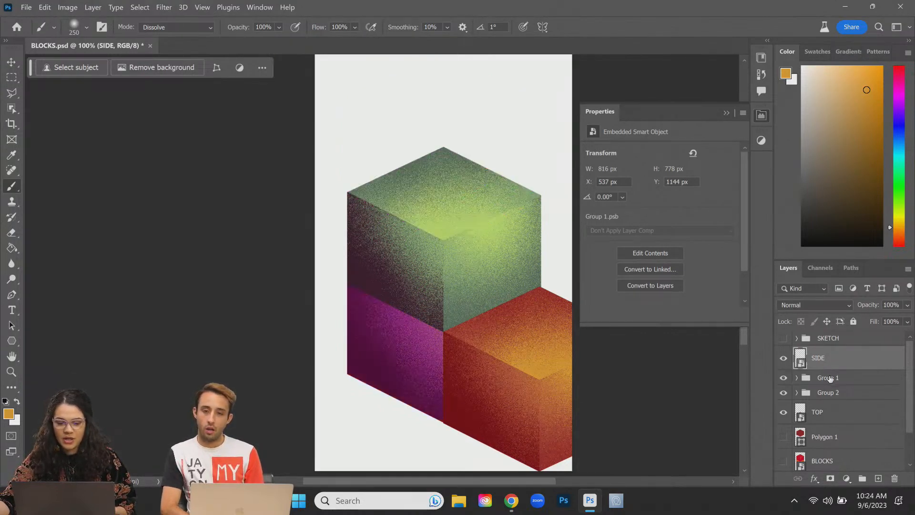
key(ctrl+z)
key(ctrl+z)
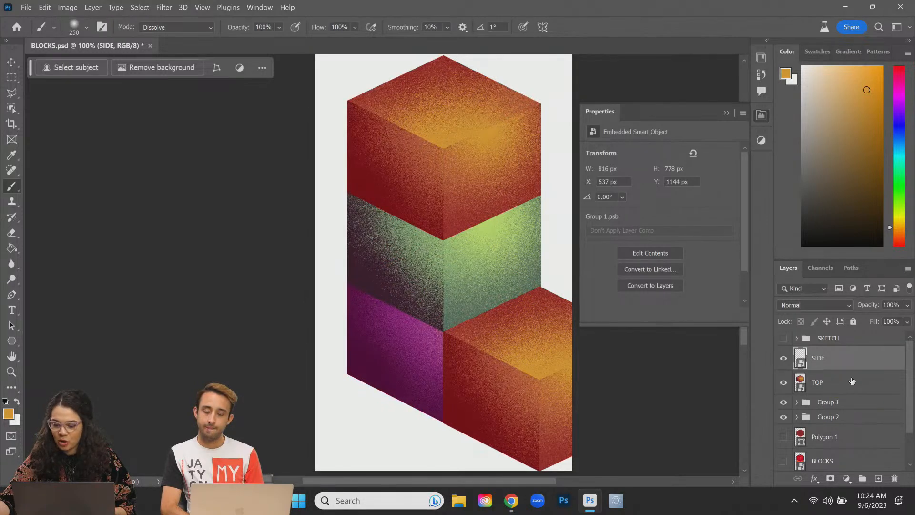
drag(848, 405, 849, 428)
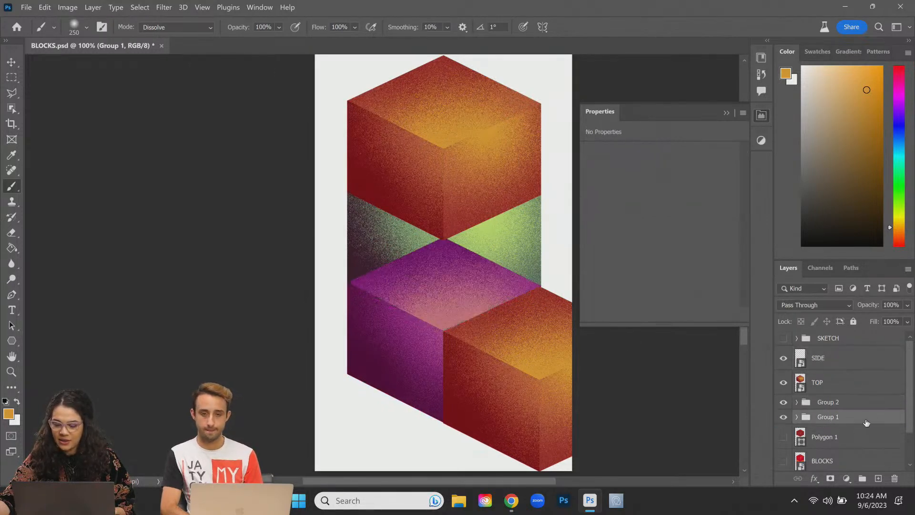
key(ctrl+t)
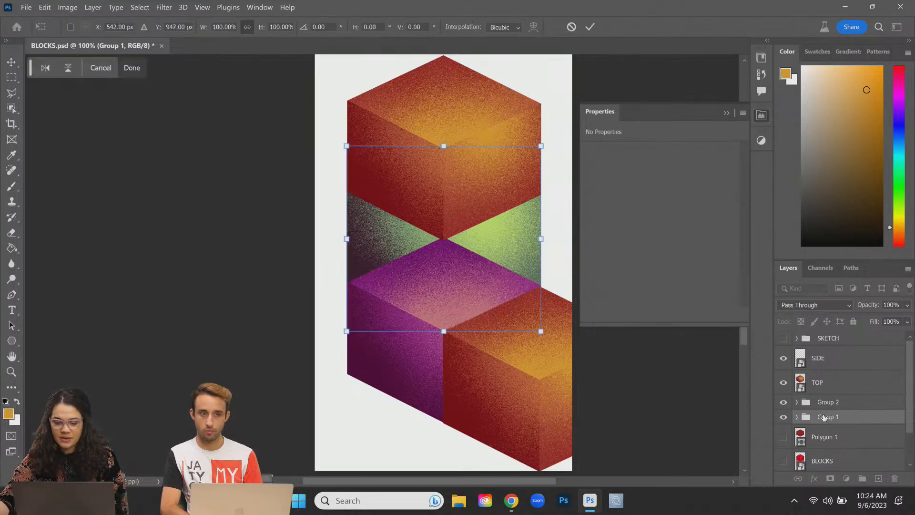
drag(496, 230, 490, 319)
key(Return)
key(b)
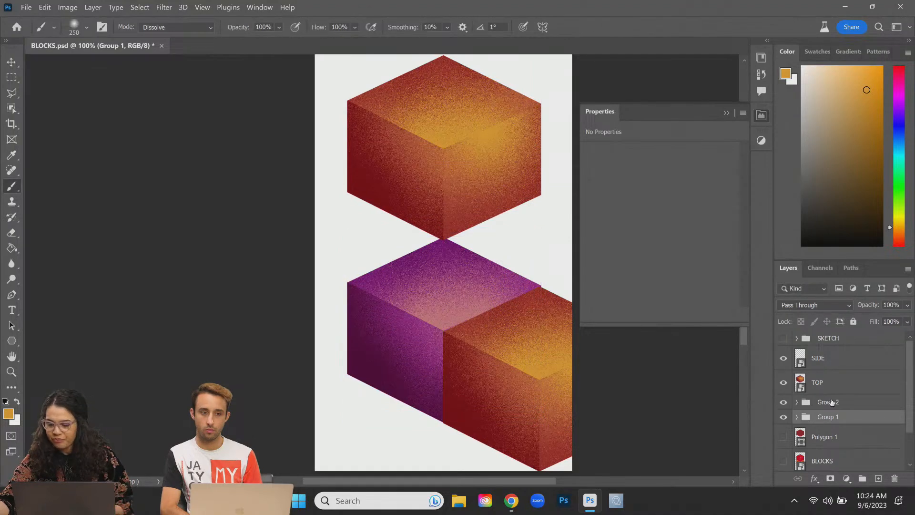
Step: Move the purple Group 2 cube up into the middle slot and nudge it down slightly
click(828, 402)
key(ctrl+t)
drag(516, 289, 514, 205)
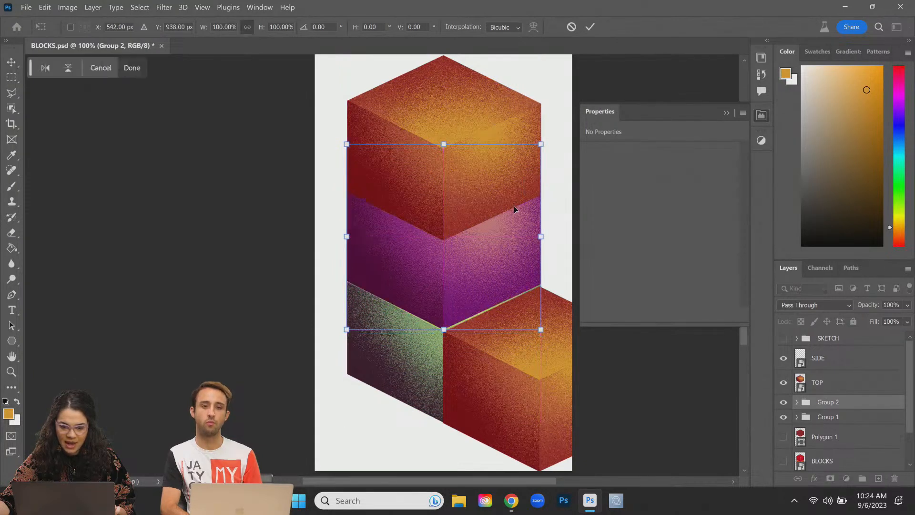
key(Return)
key(b)
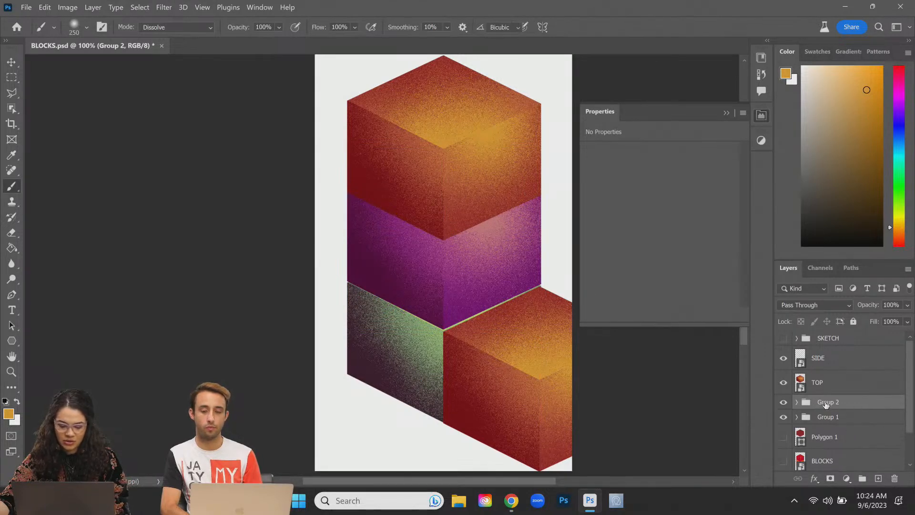
key(ctrl+t)
key(Down)
key(Down)
key(Down)
key(Down)
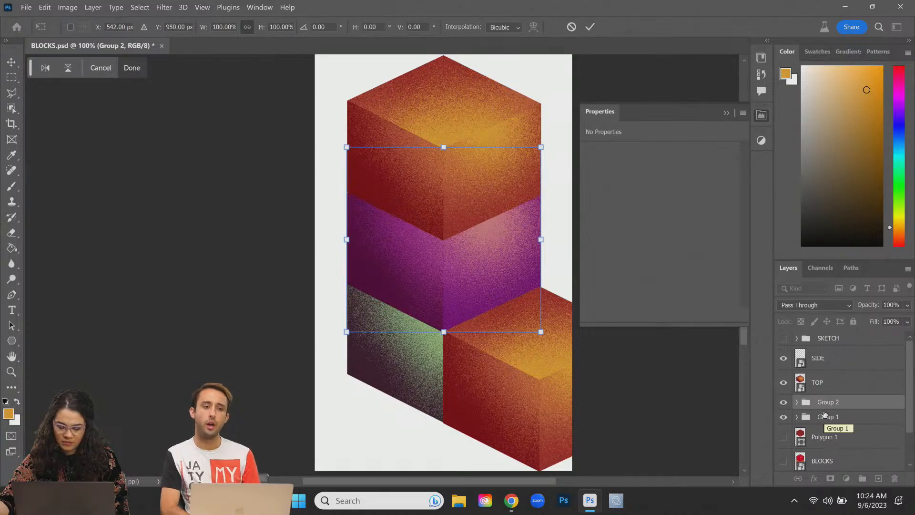
key(Return)
key(b)
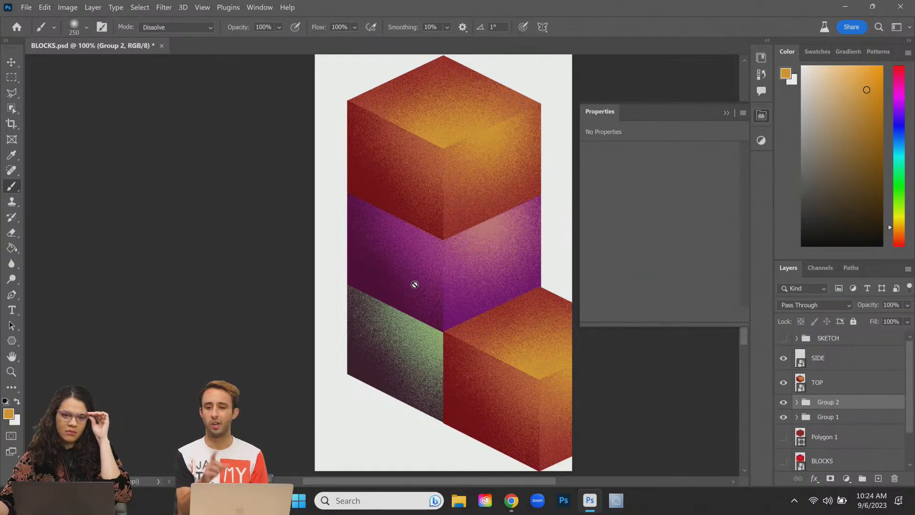
Step: Check the TOP layer's options menu, then select the SIDE cube layer and bring up the adjustment layer list
right_click(839, 385)
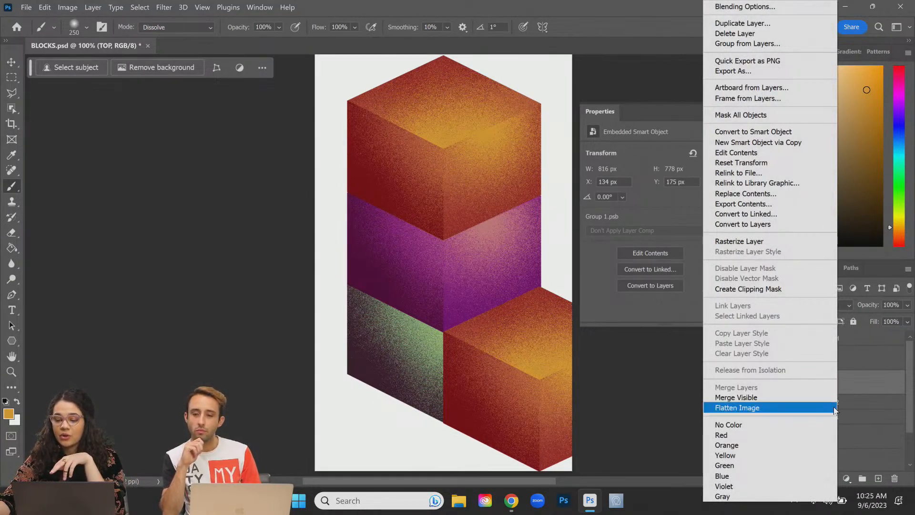
click(873, 389)
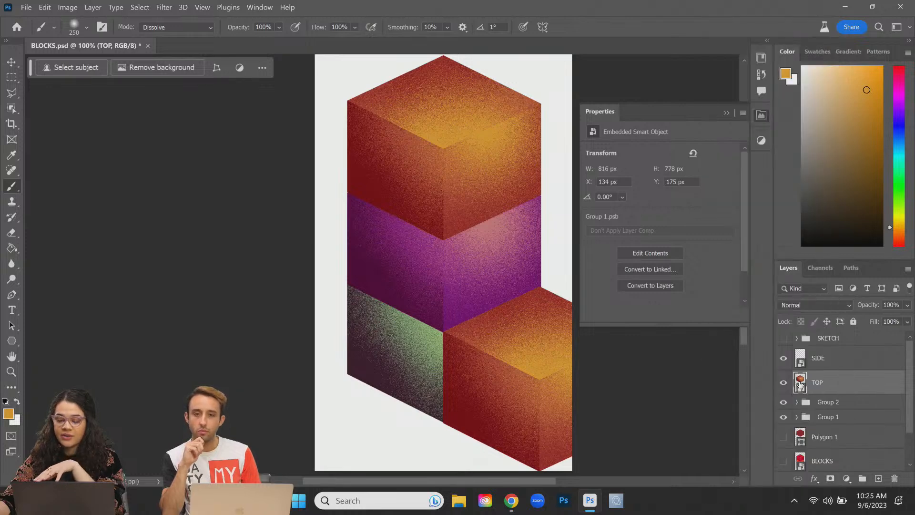
right_click(831, 382)
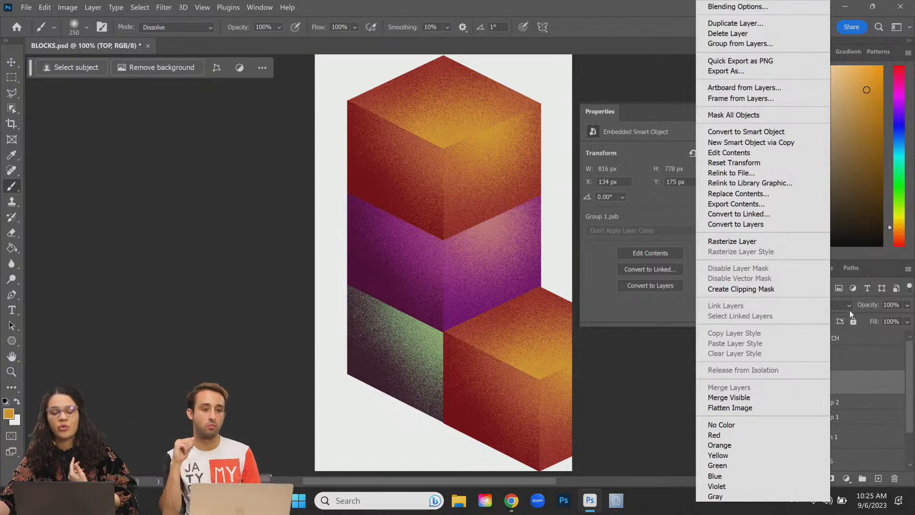
click(858, 374)
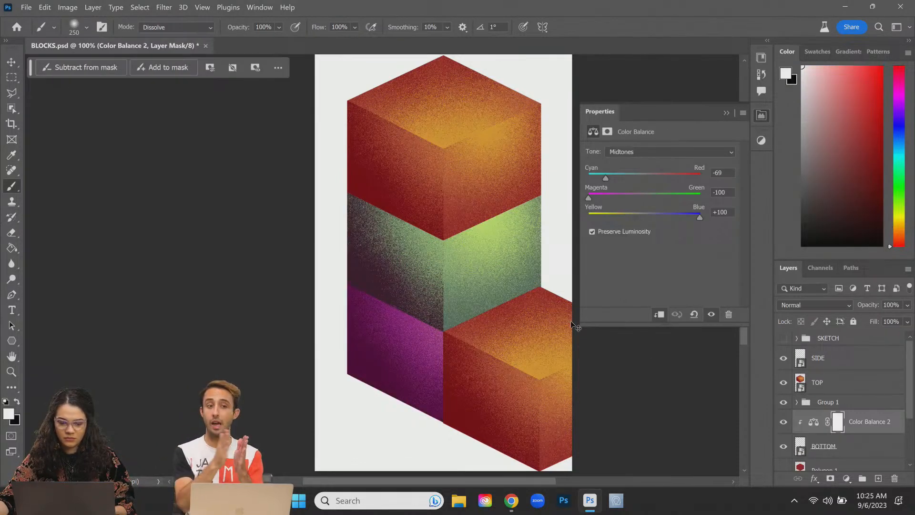
click(853, 384)
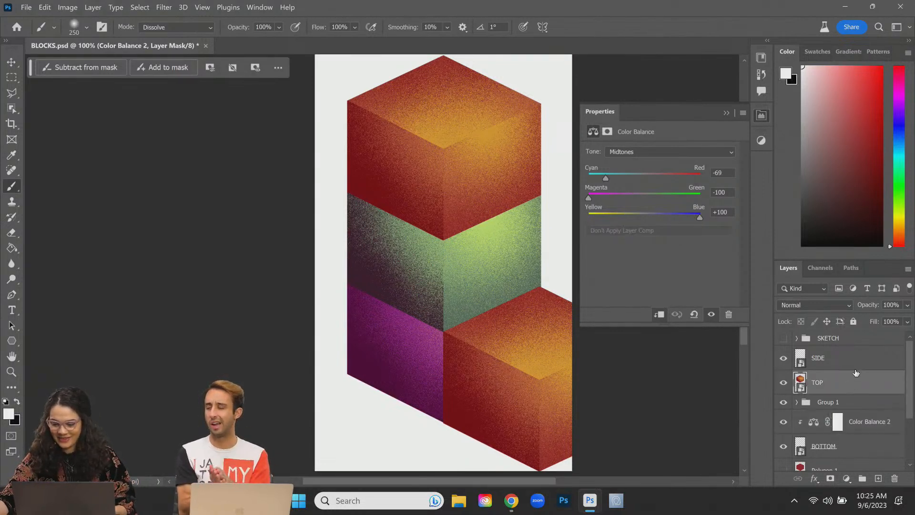
click(857, 363)
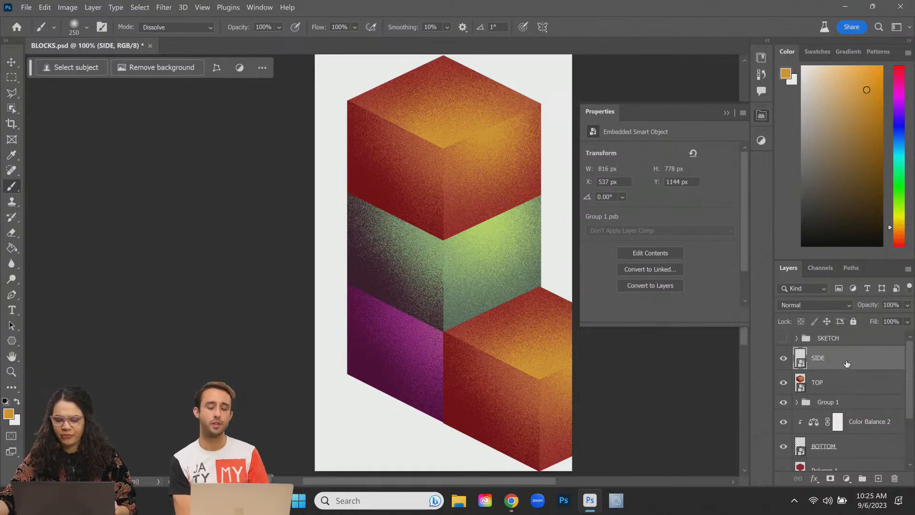
click(843, 482)
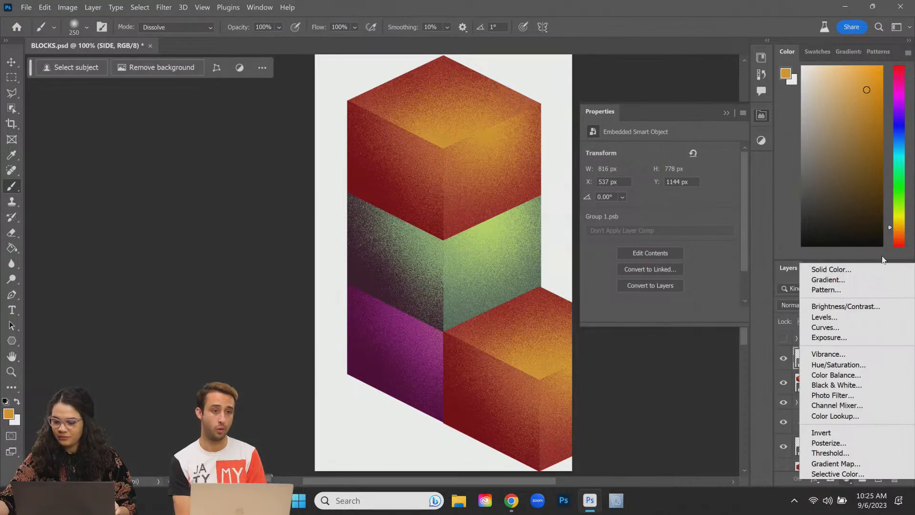
Step: Add a Color Balance adjustment above SIDE and push its shadows toward magenta
click(840, 376)
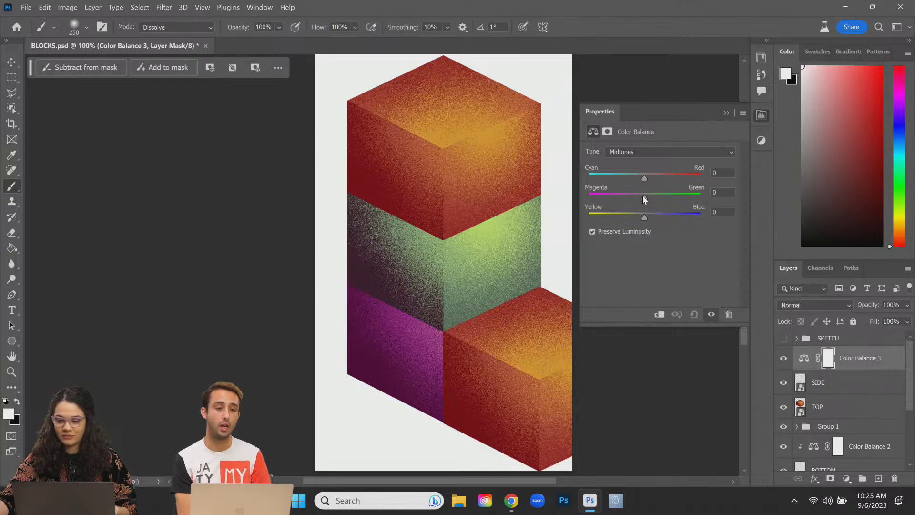
click(650, 152)
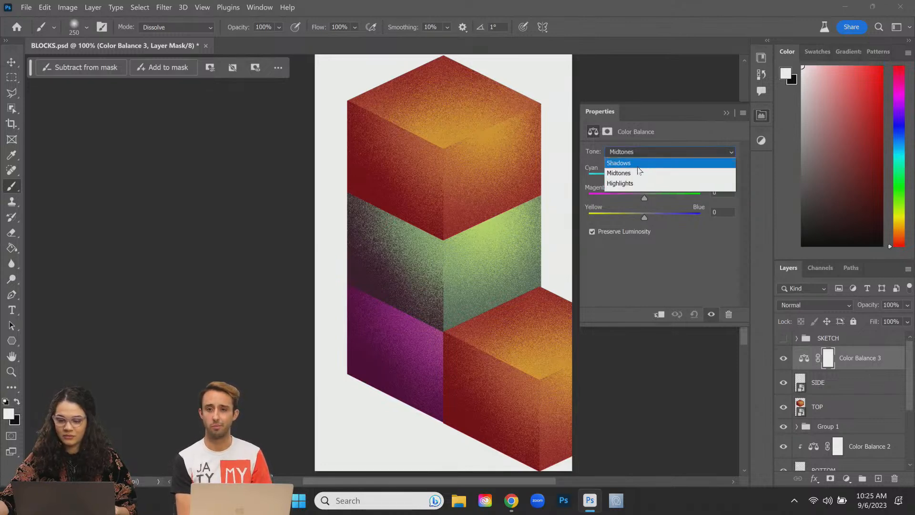
click(637, 165)
mouse_move(645, 196)
mouse_down()
mouse_move(609, 205)
mouse_move(650, 196)
mouse_up()
Step: Clip the adjustment to the SIDE cube, set midtones to -41, -36, +71, then switch Tone to Highlights
right_click(899, 368)
click(900, 364)
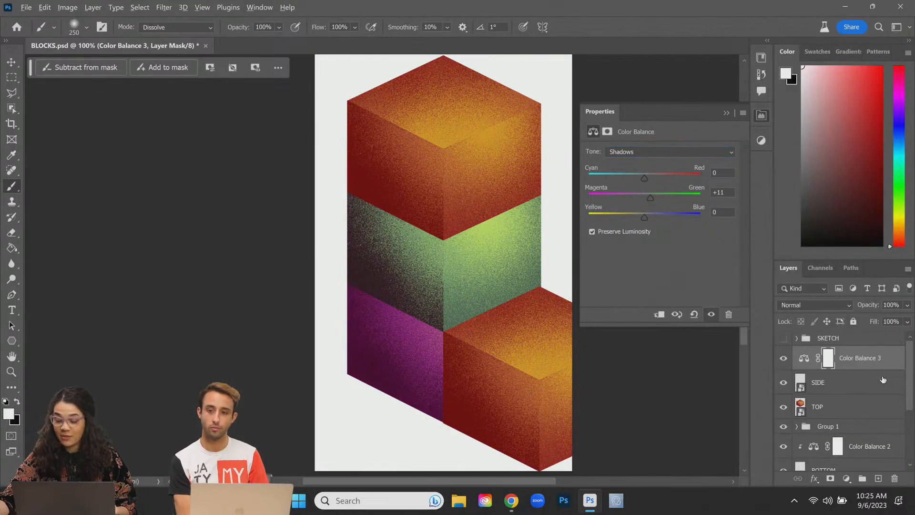
alt+click(886, 369)
drag(644, 178, 684, 226)
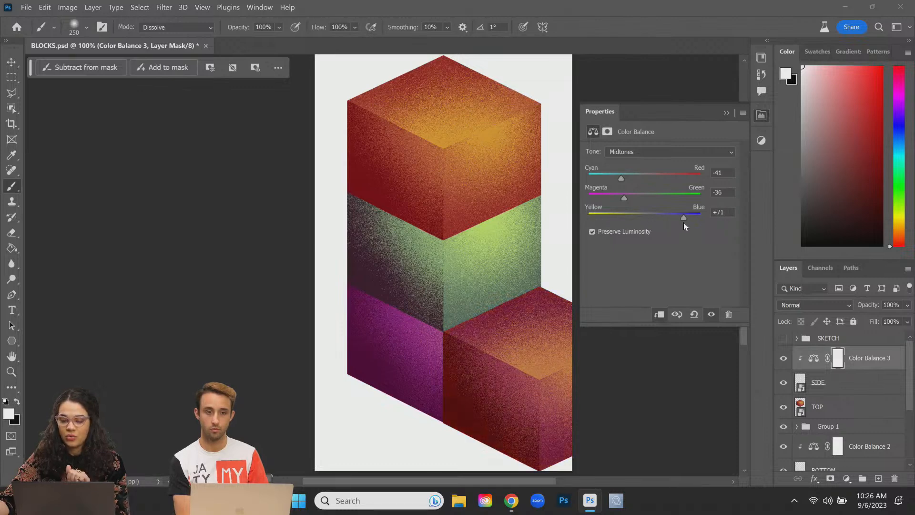
click(630, 152)
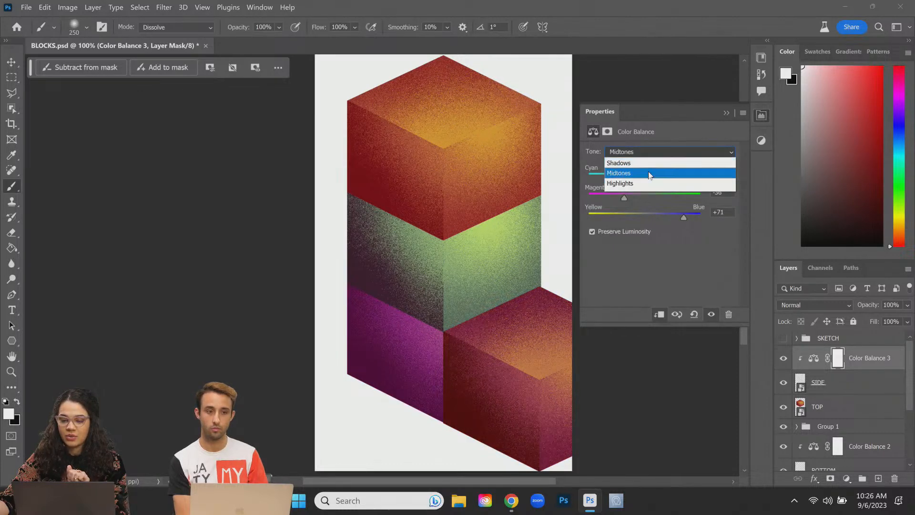
click(648, 182)
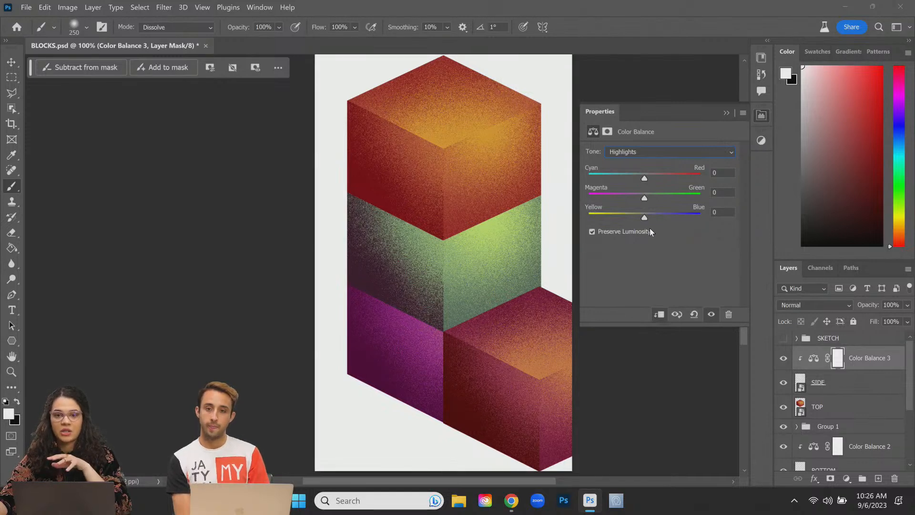
Step: Set the Color Balance highlights to 0, -4, +97 with Preserve Luminosity turned off
drag(644, 217, 604, 222)
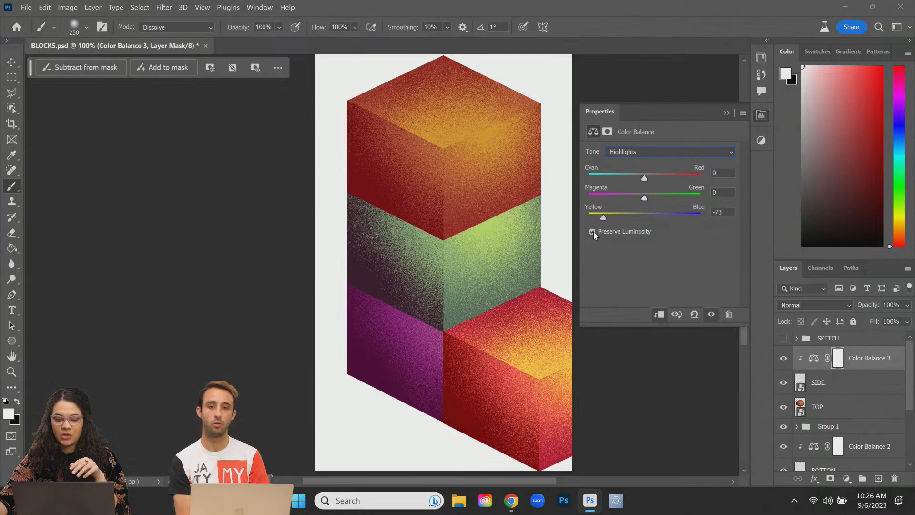
click(592, 231)
click(592, 232)
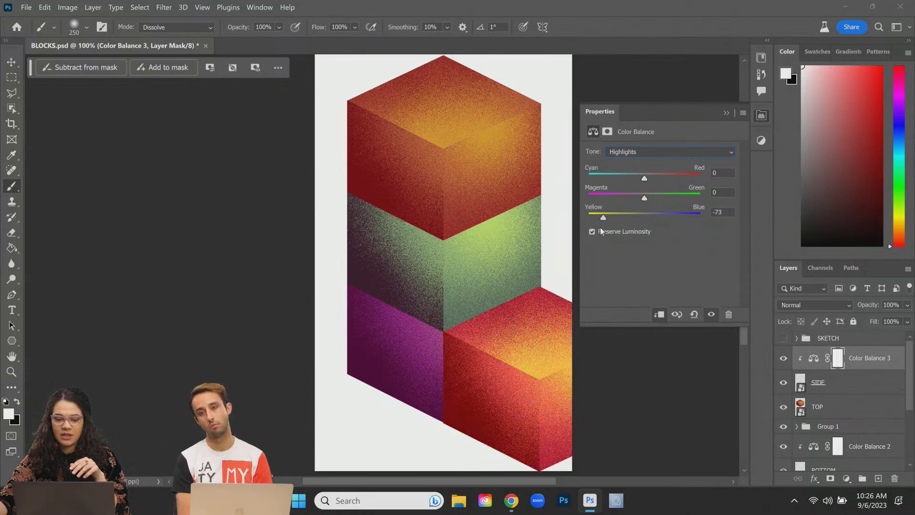
click(592, 232)
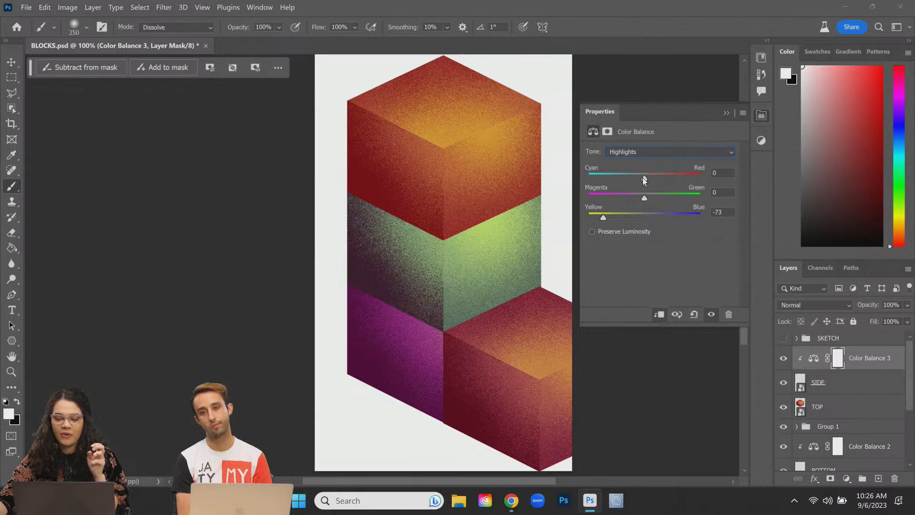
drag(645, 197, 591, 207)
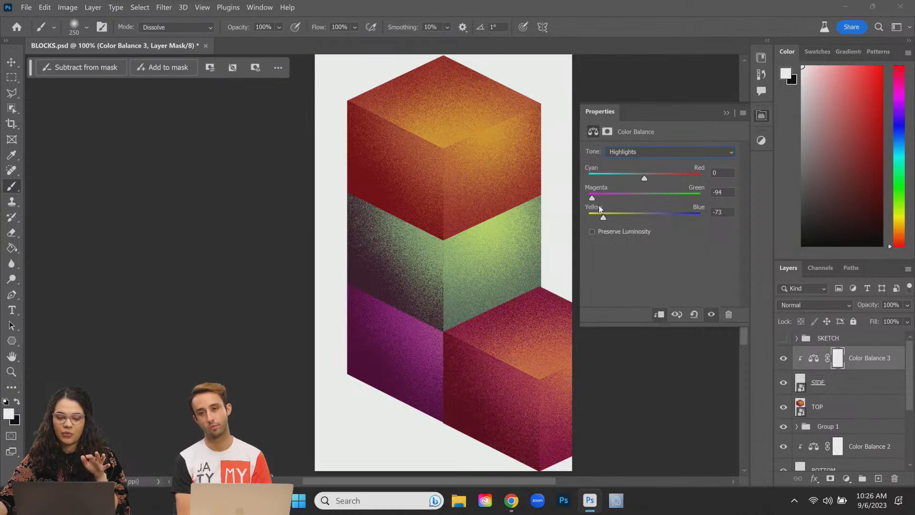
click(641, 209)
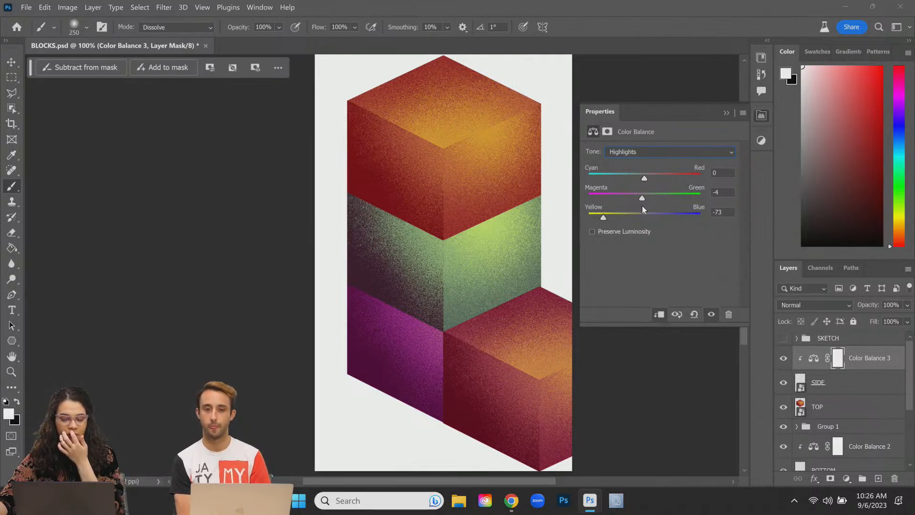
mouse_move(604, 216)
mouse_down()
mouse_move(622, 216)
mouse_move(593, 217)
mouse_move(613, 216)
mouse_up()
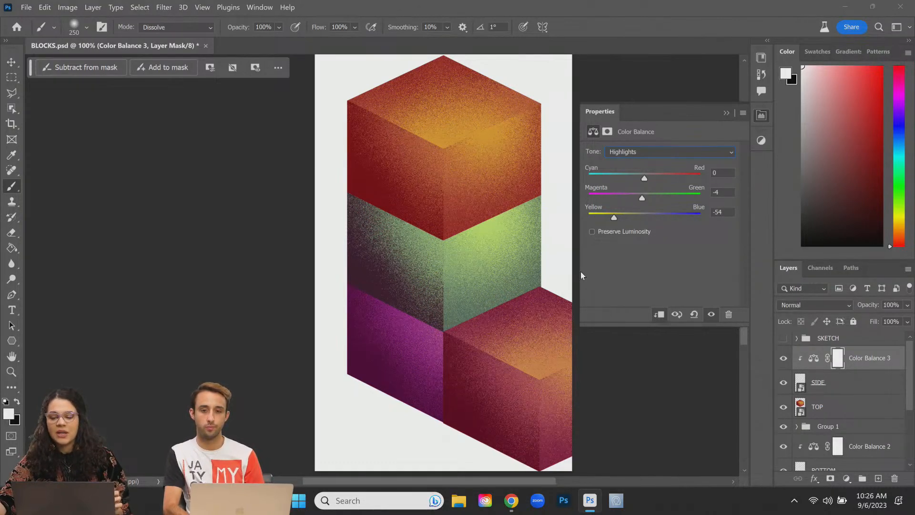
drag(614, 217, 675, 217)
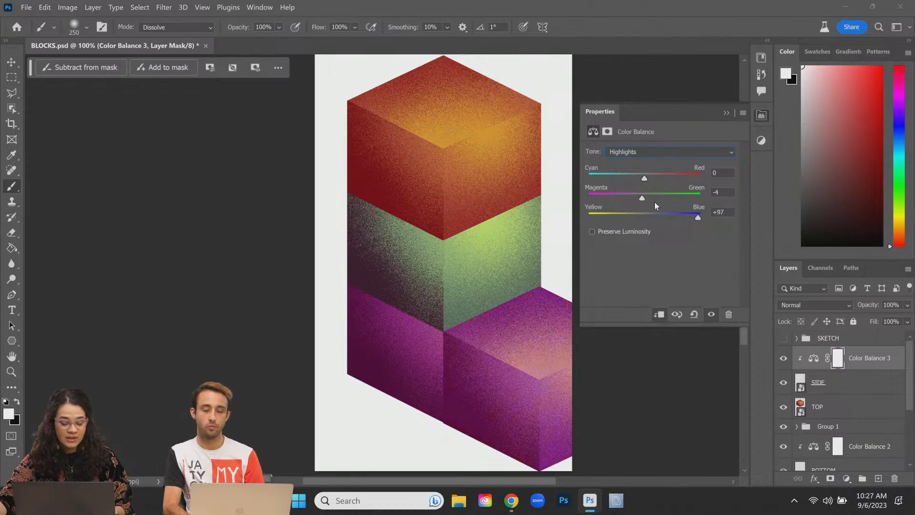
Step: Push the midtones toward red and green (Cyan/Red +71, Magenta/Green +93) to turn the cube pink
click(662, 151)
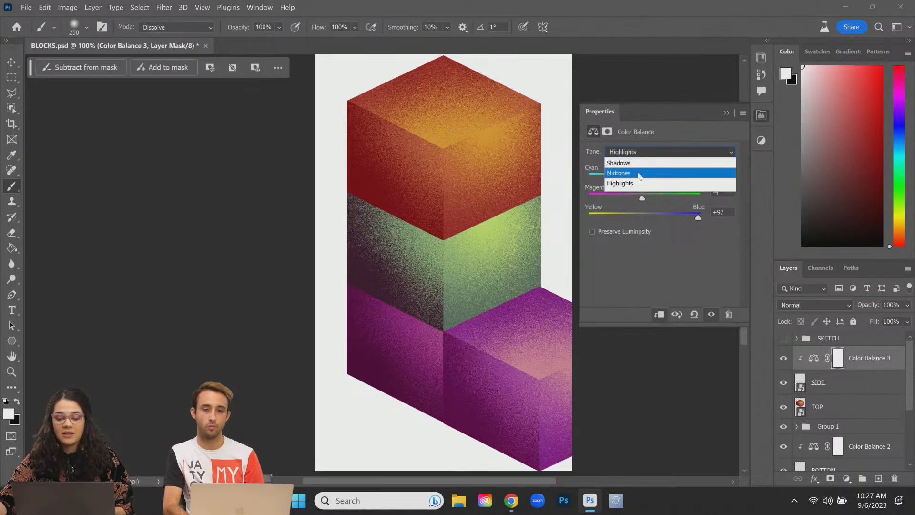
click(641, 171)
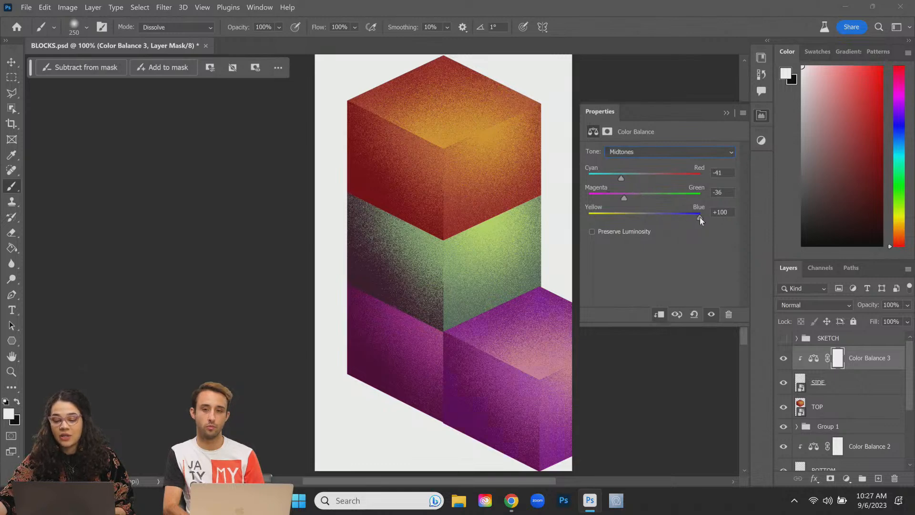
drag(622, 202, 692, 200)
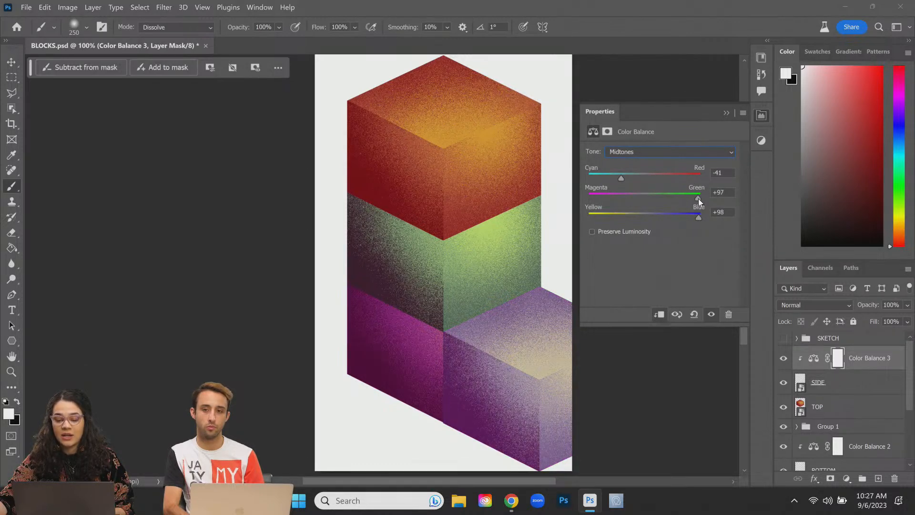
drag(623, 175, 683, 178)
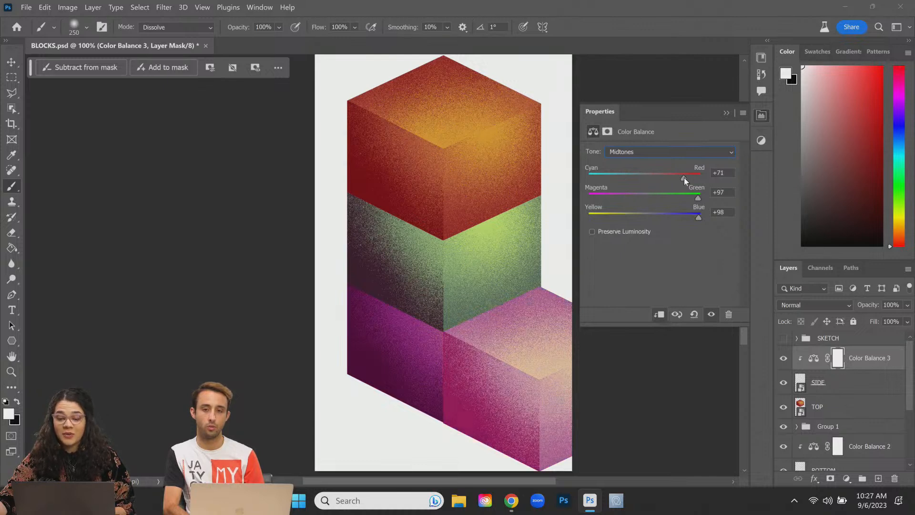
drag(683, 178, 682, 180)
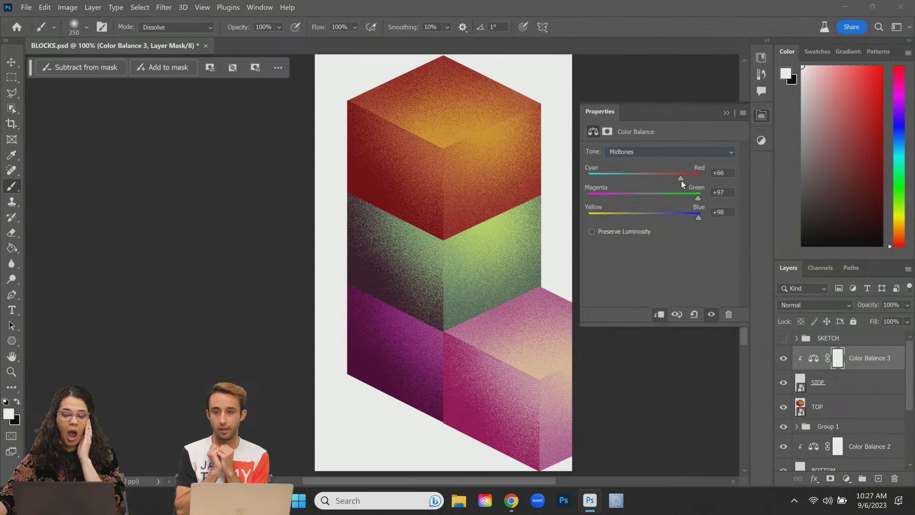
drag(682, 175, 695, 198)
Step: Set the Color Balance shadows to +28, +43, -5, then select the SIDE layer
click(662, 153)
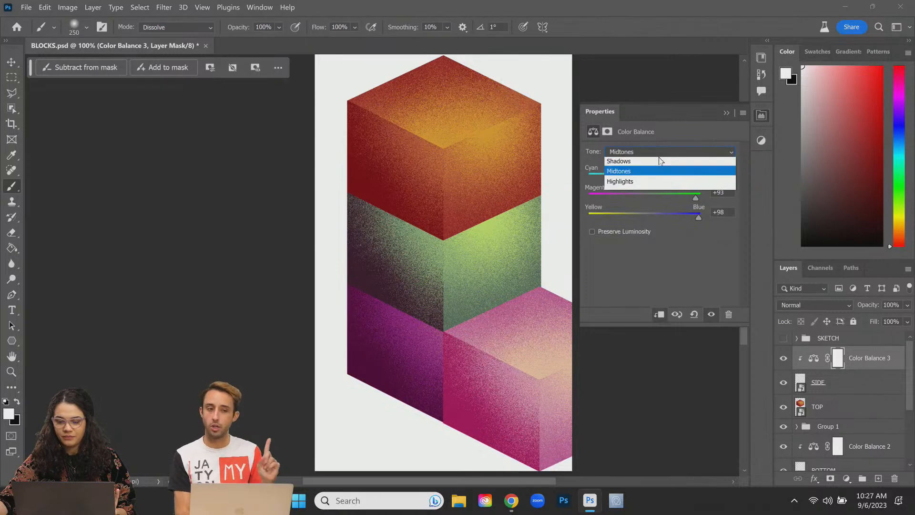
click(648, 163)
drag(645, 175, 669, 191)
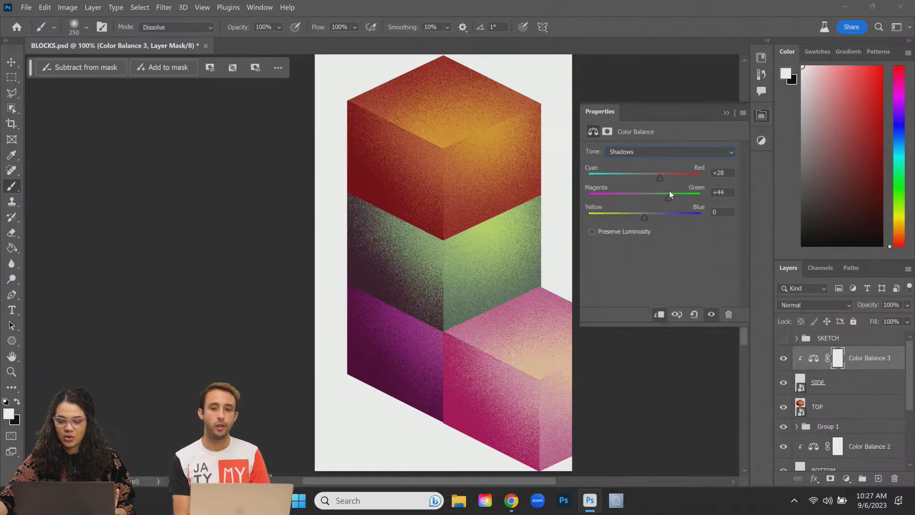
mouse_move(644, 218)
mouse_down()
mouse_move(632, 220)
mouse_move(642, 218)
mouse_up()
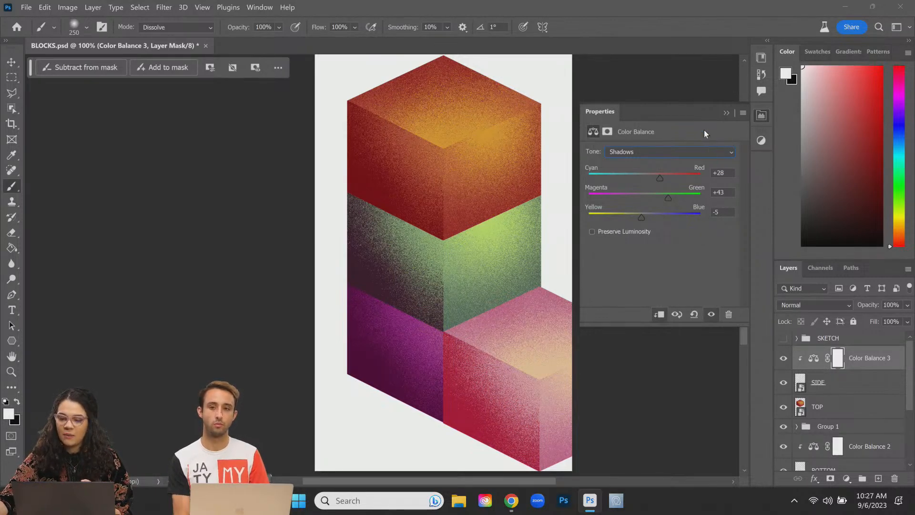
click(882, 389)
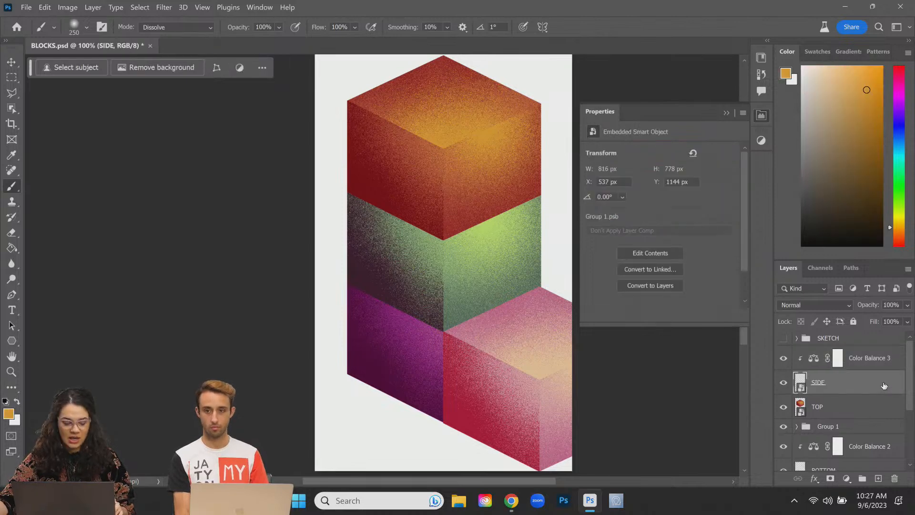
Step: Group SIDE with Color Balance 3, duplicate the group, and select the copy's Color Balance
shift+click(884, 363)
key(ctrl+g)
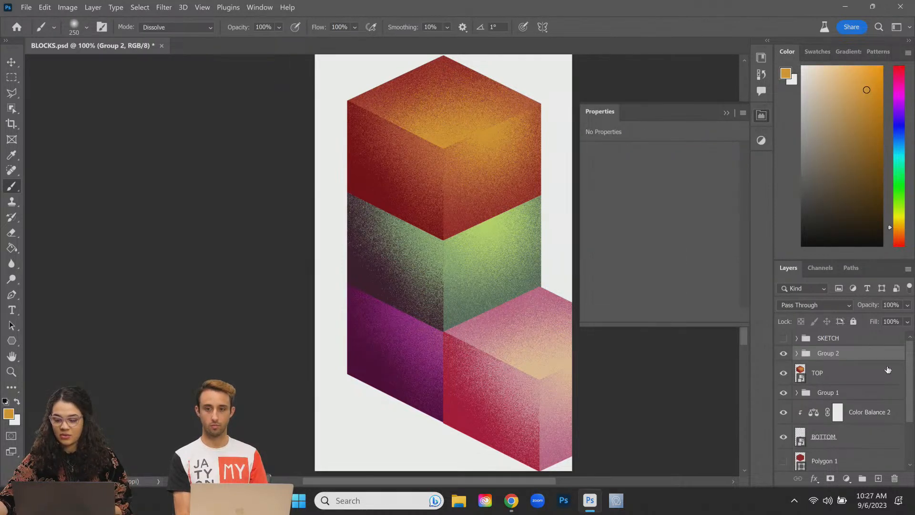
key(ctrl+j)
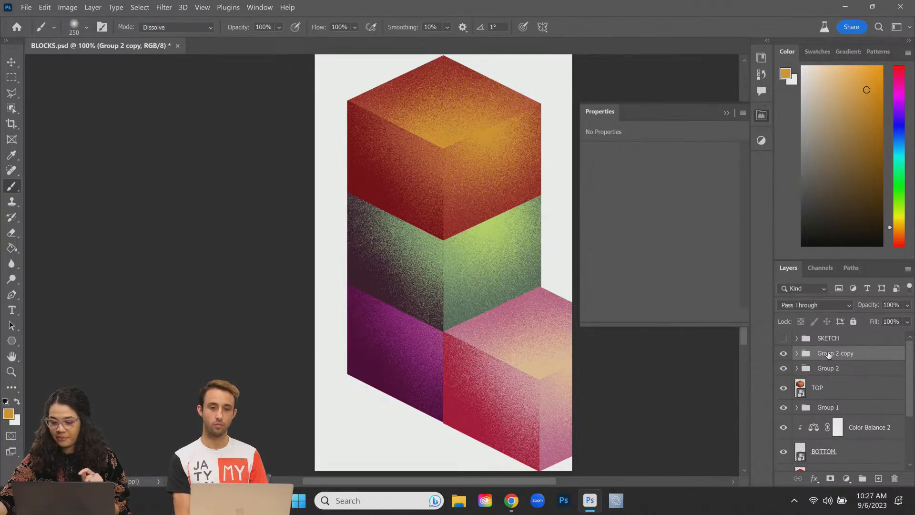
click(797, 353)
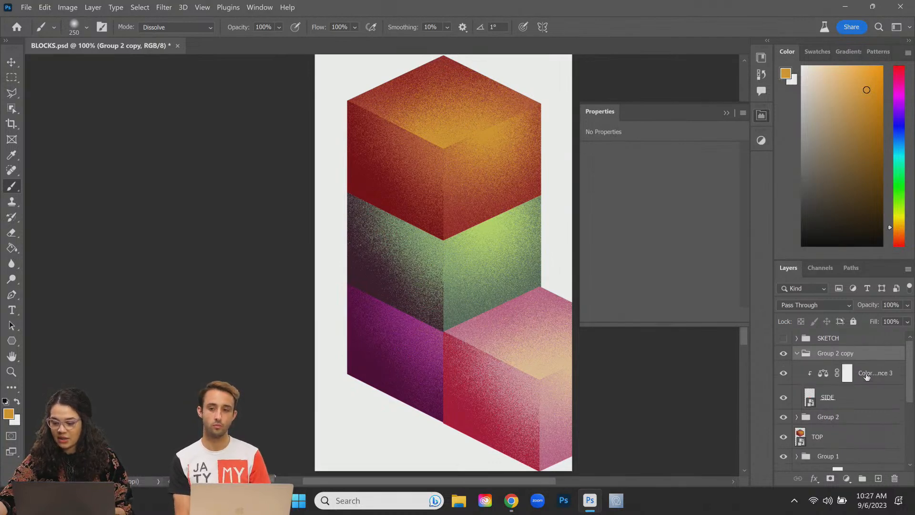
click(824, 373)
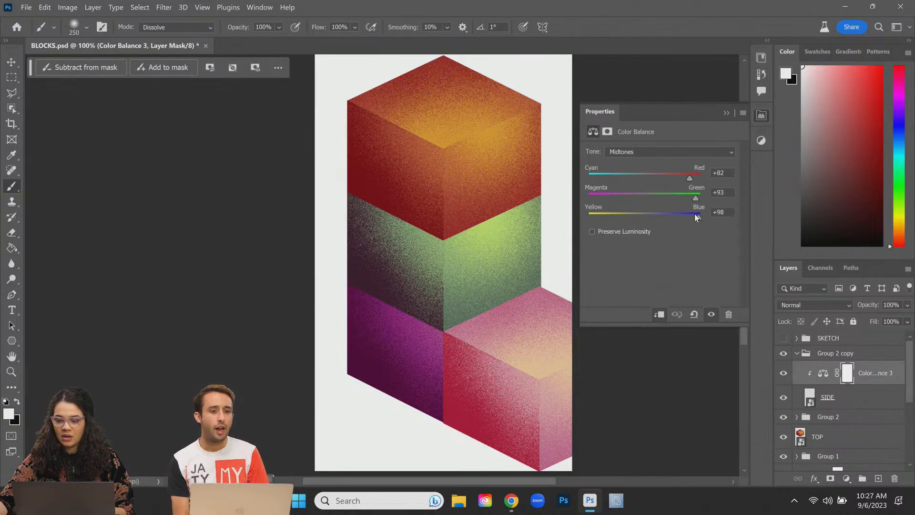
Step: Recolour the copy blue-teal: midtones fully cyan and green, shadows -50, +37, +5
drag(689, 179, 574, 186)
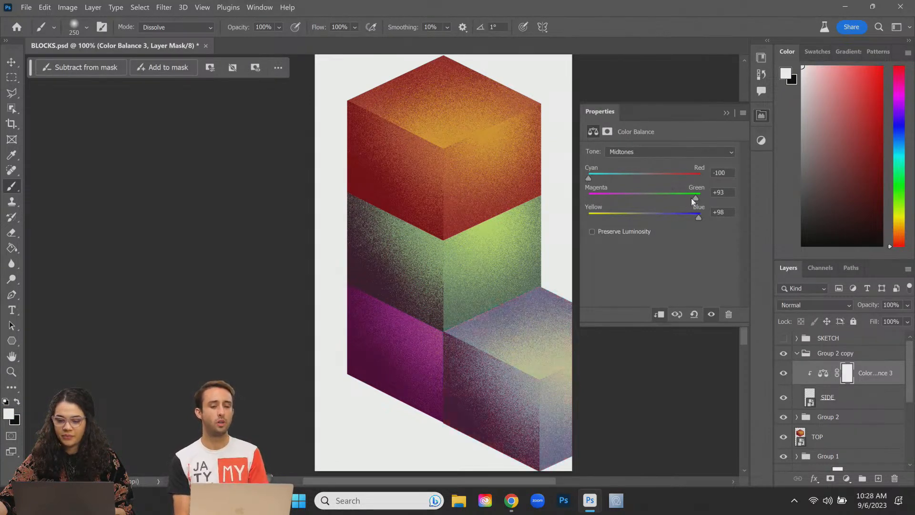
drag(684, 202, 713, 217)
click(696, 153)
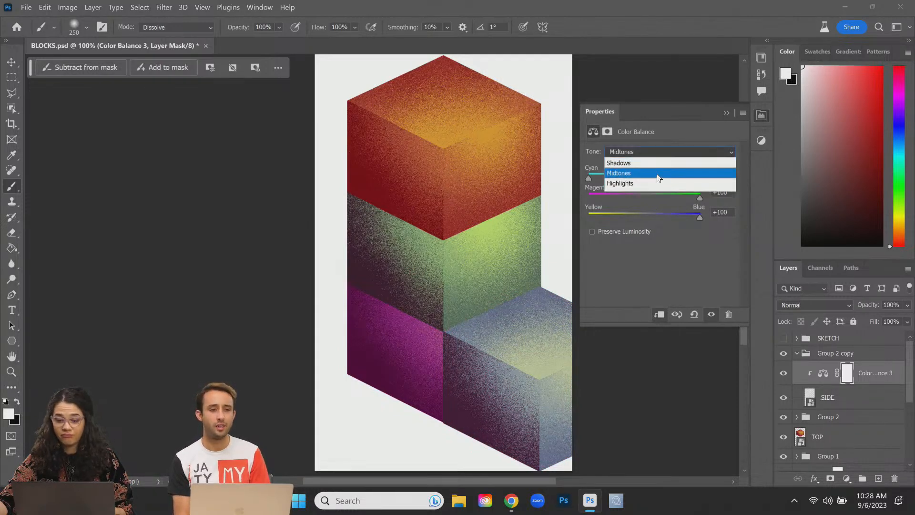
click(653, 163)
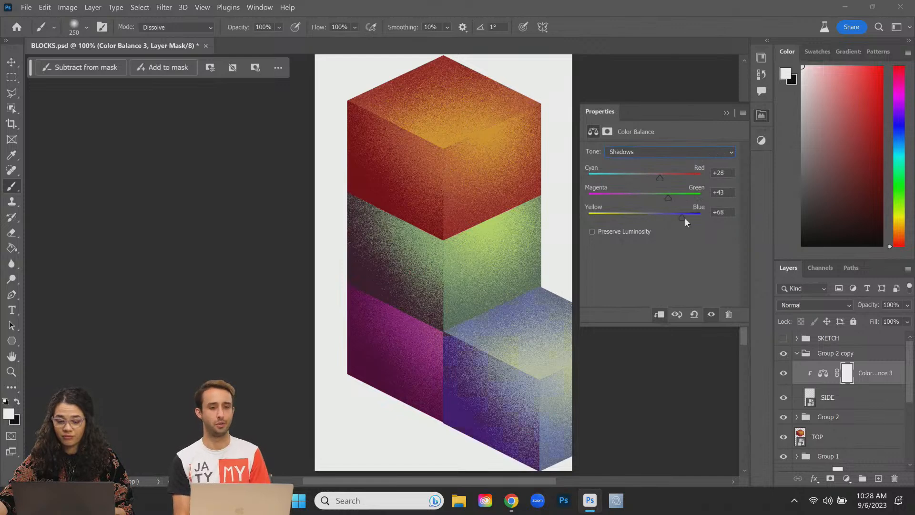
drag(687, 218, 642, 218)
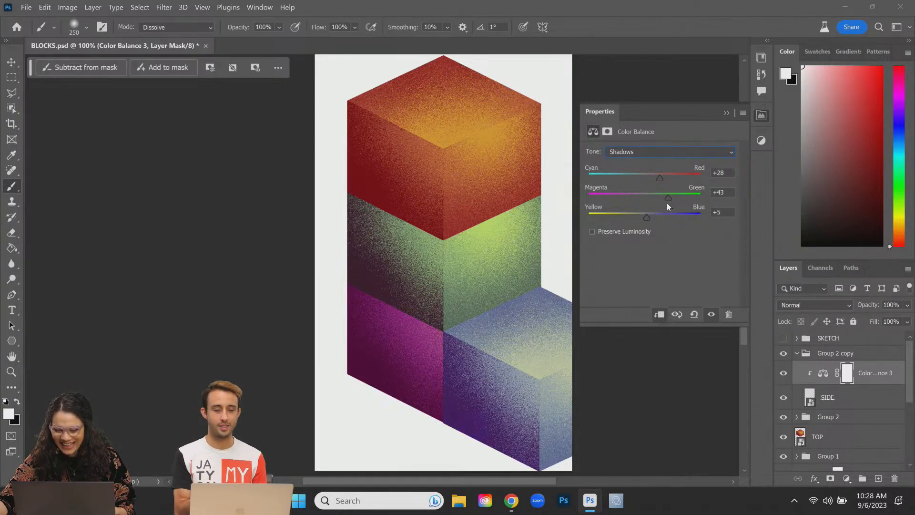
click(592, 232)
click(592, 232)
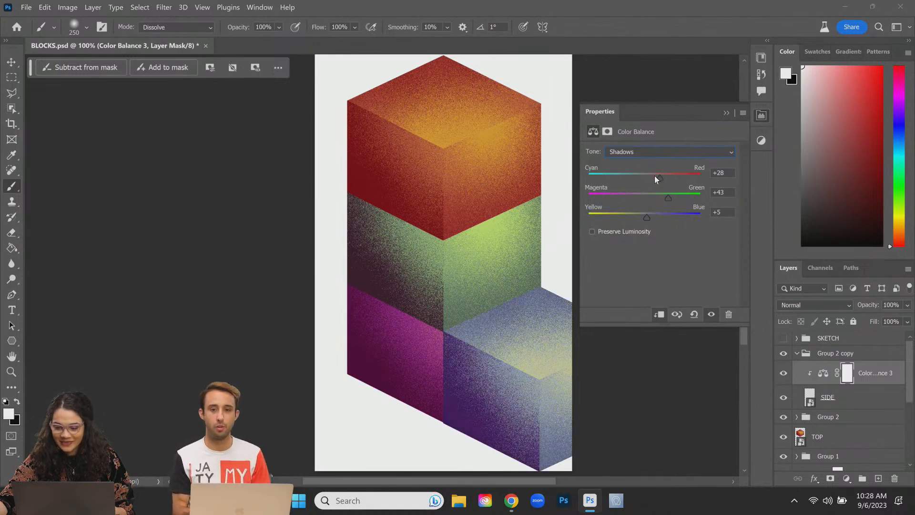
drag(660, 176, 618, 179)
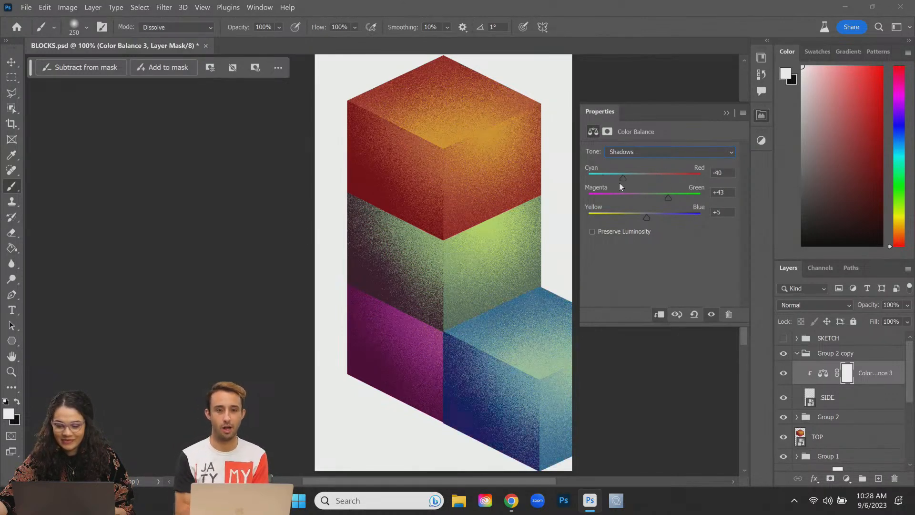
drag(666, 201, 638, 206)
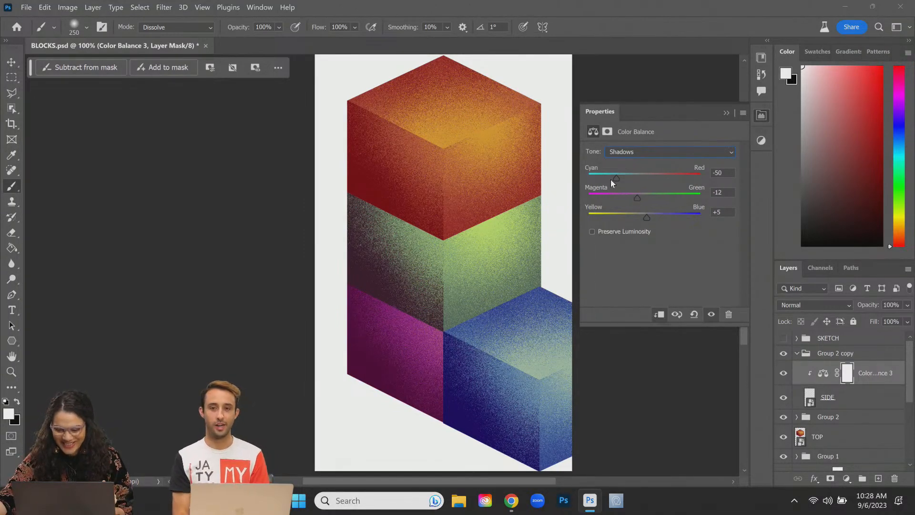
drag(635, 197, 656, 201)
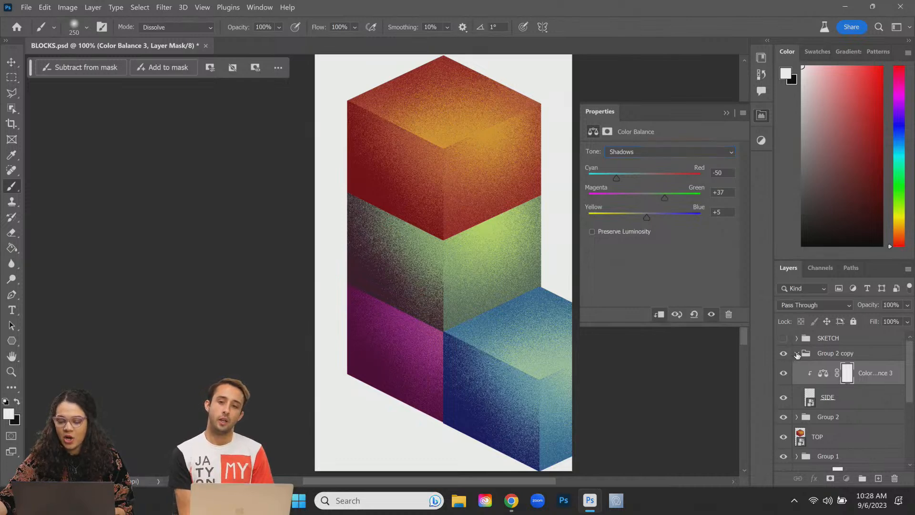
Step: Collapse Group 2 copy and toggle its visibility to compare blue against pink, leaving it visible
click(796, 353)
click(783, 354)
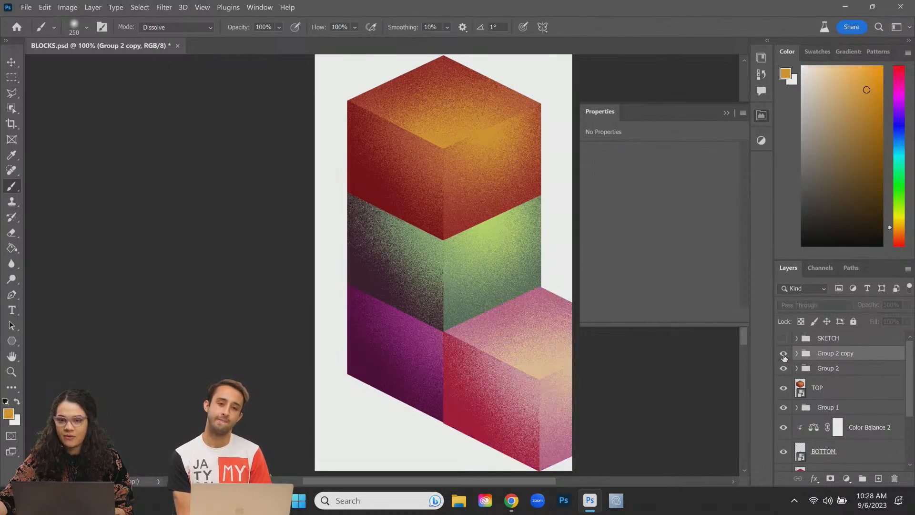
click(783, 354)
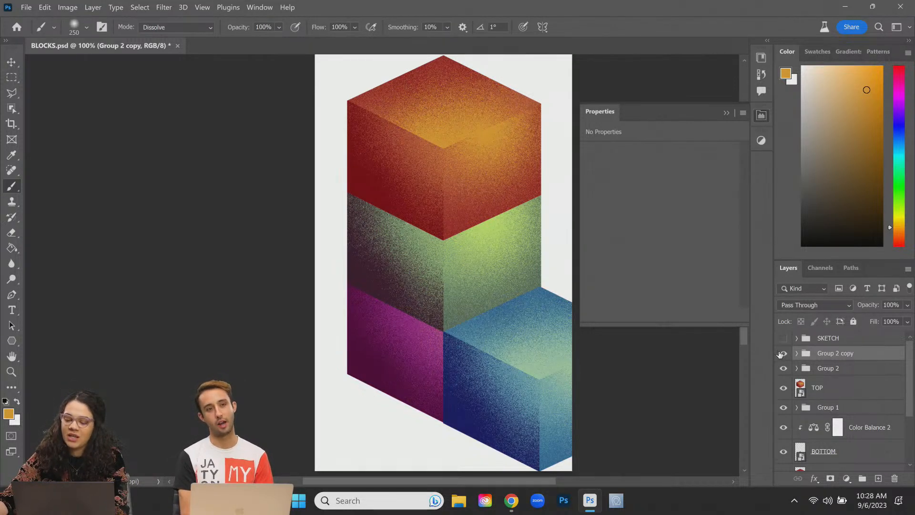
click(784, 353)
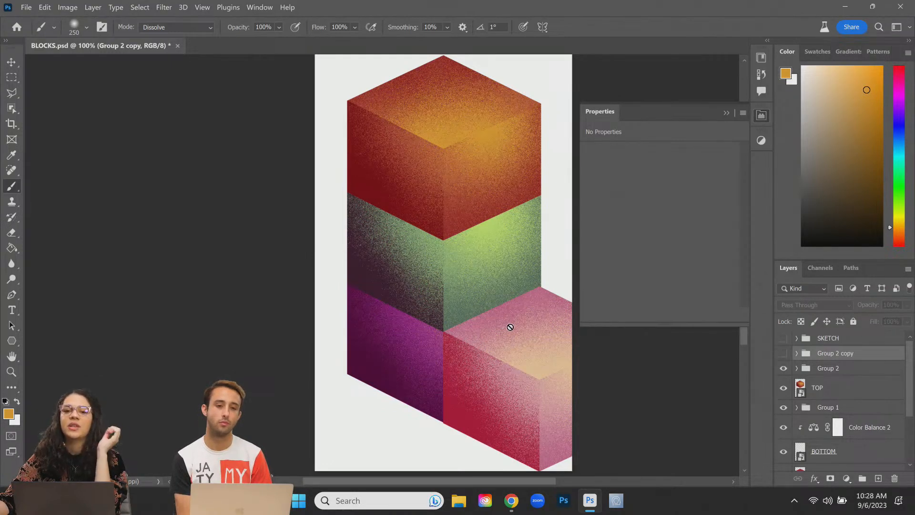
click(783, 353)
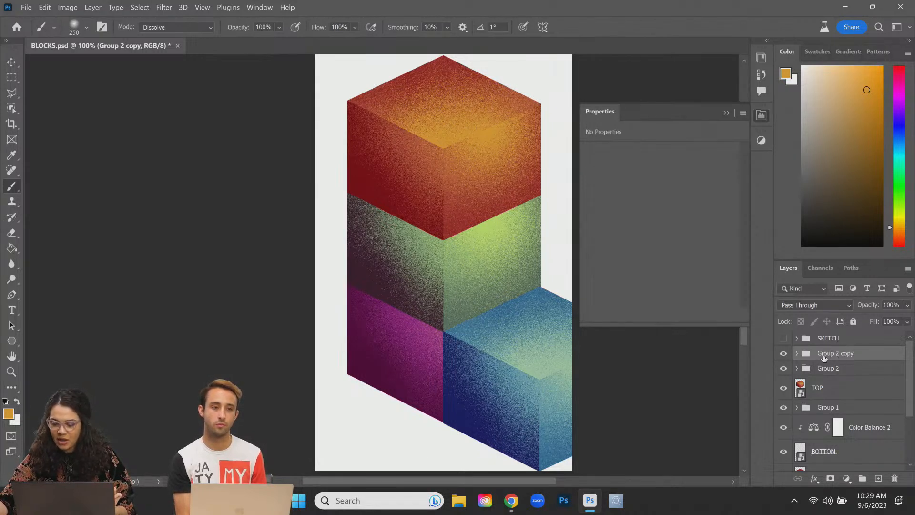
key(ctrl+t)
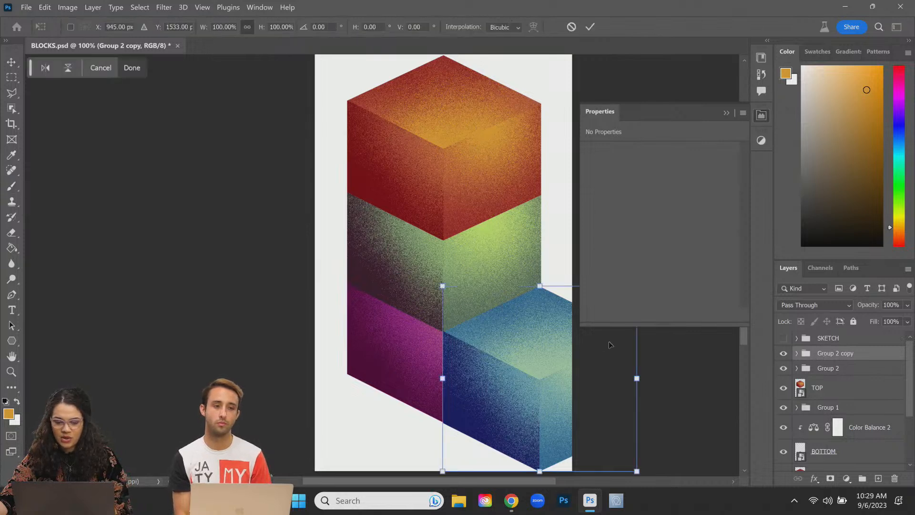
drag(557, 369, 478, 340)
key(ctrl+z)
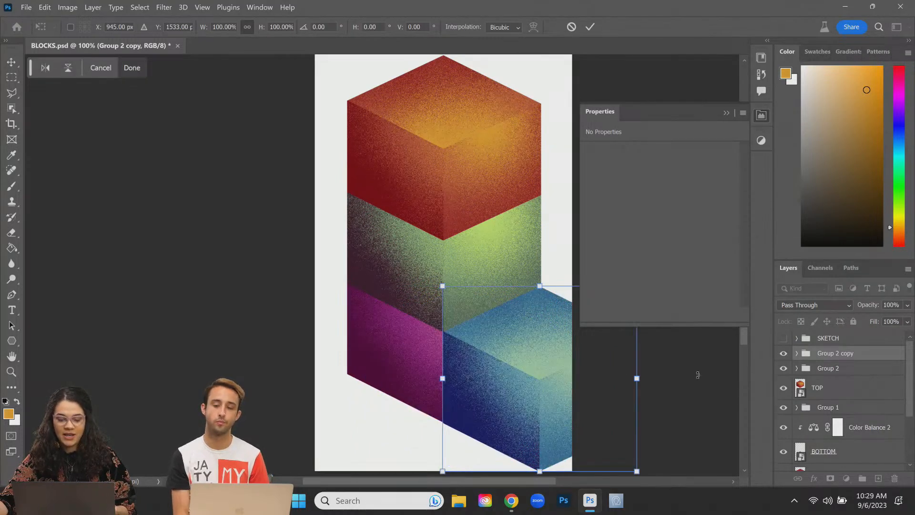
key(Return)
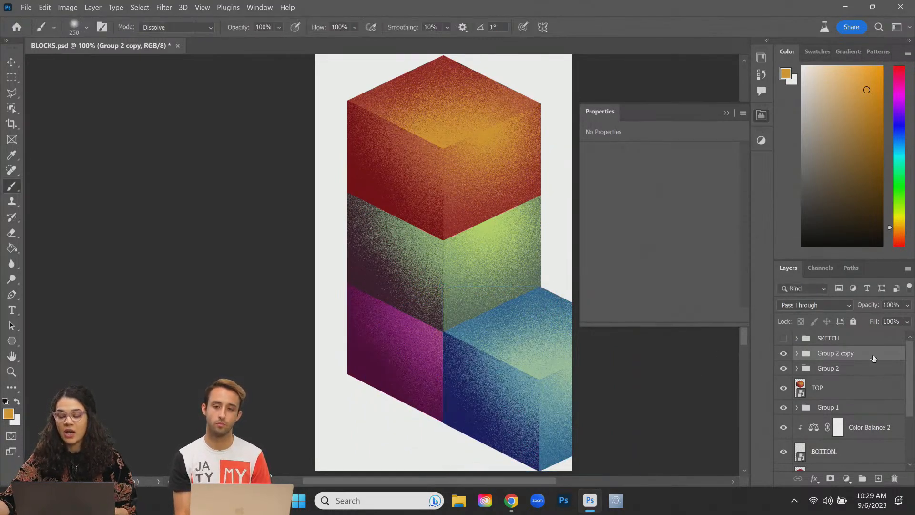
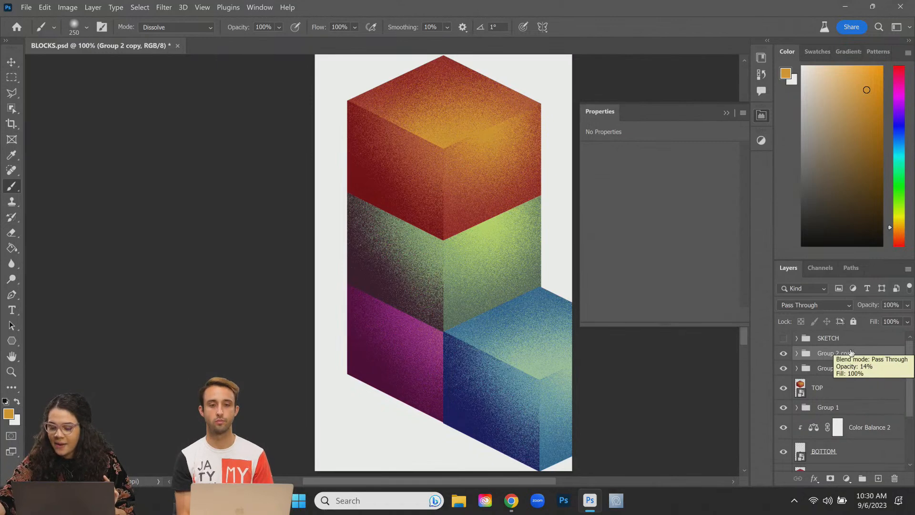
Step: Convert Group 2 copy and Group 2 into smart objects
right_click(825, 357)
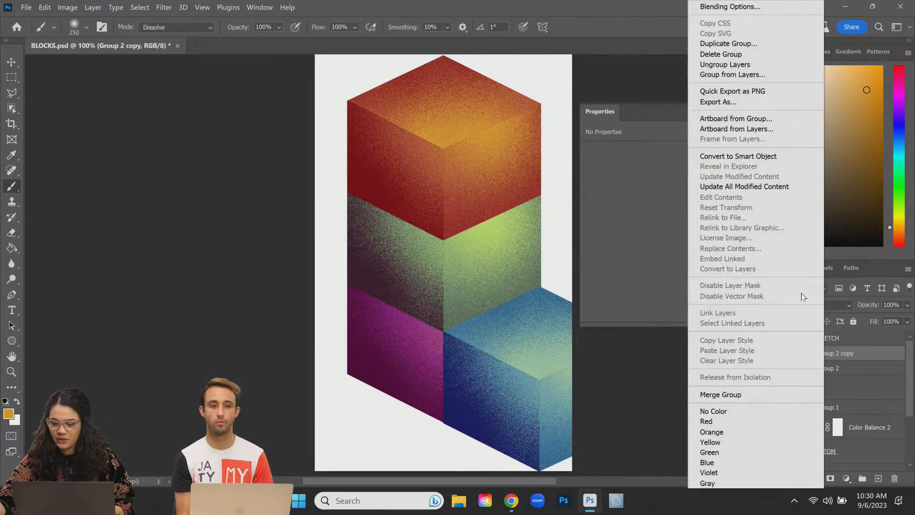
click(724, 157)
right_click(841, 383)
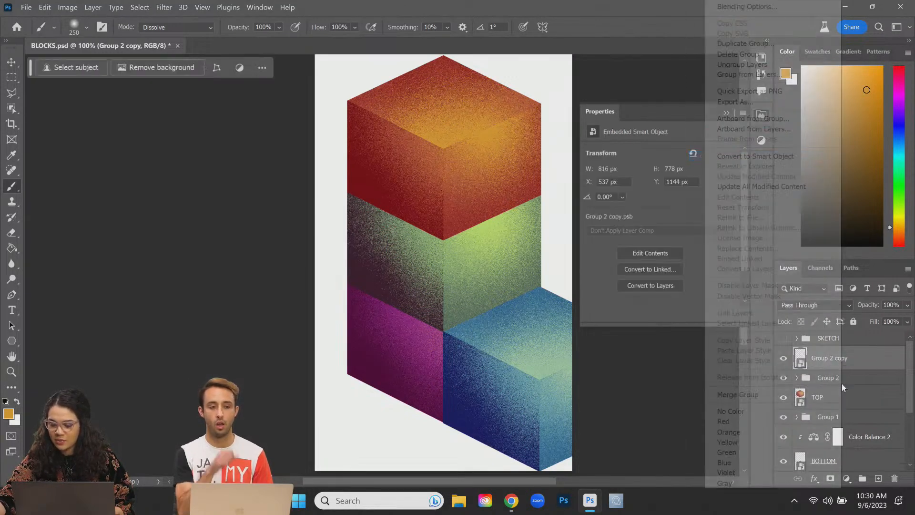
click(755, 156)
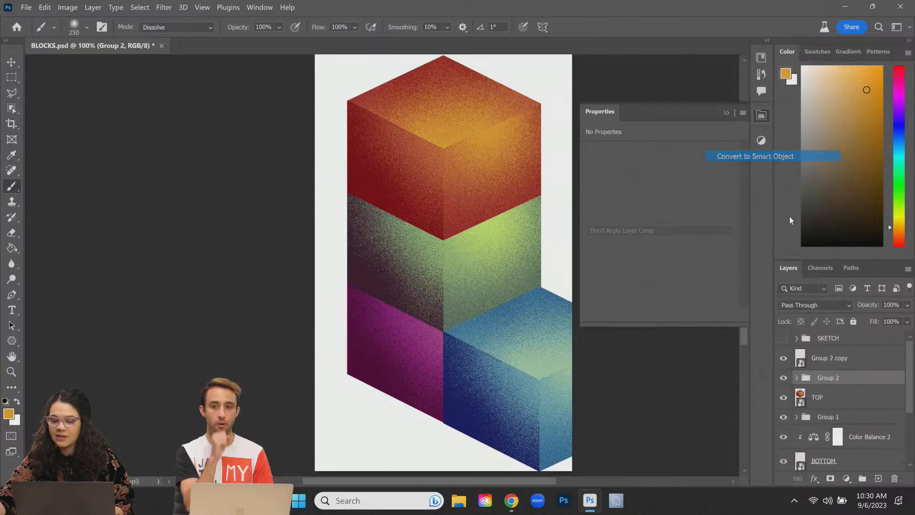
Step: Rename the Group 2 smart object ROSE and the Group 2 copy BLUE
double_click(822, 382)
text(r)
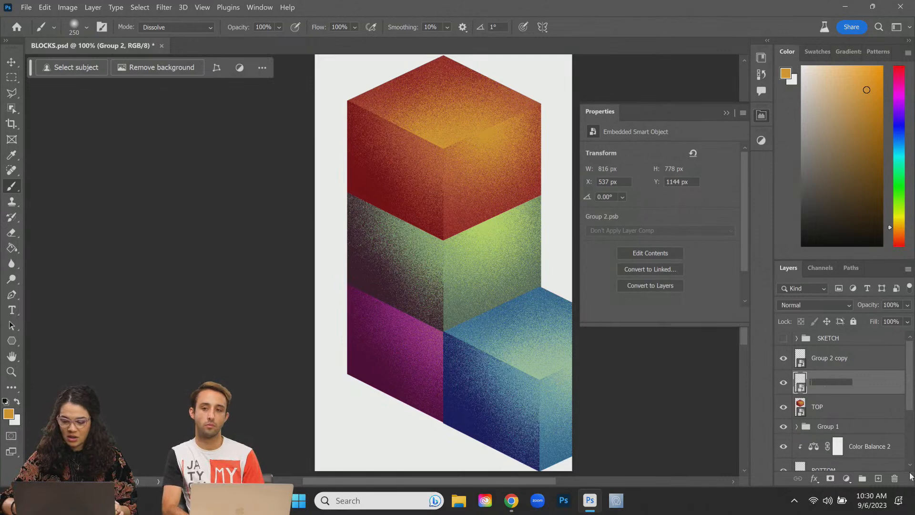
text(OSE)
key(Return)
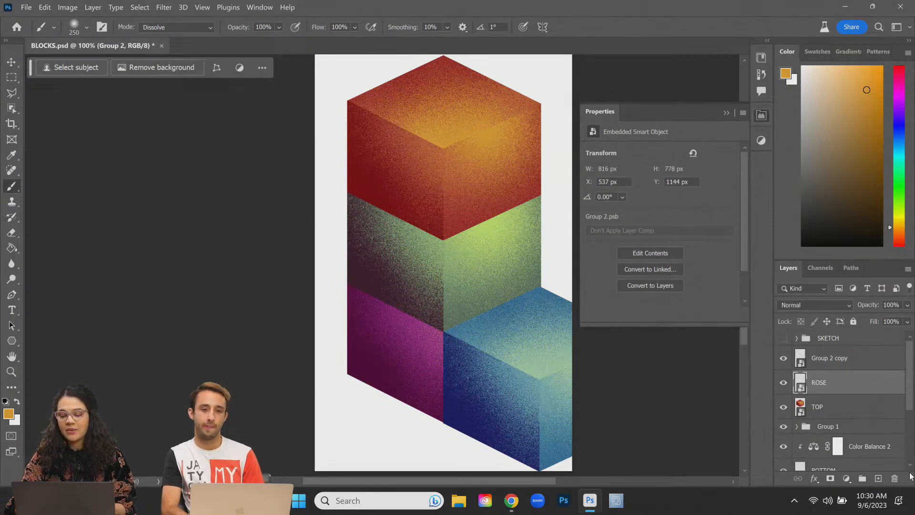
double_click(820, 359)
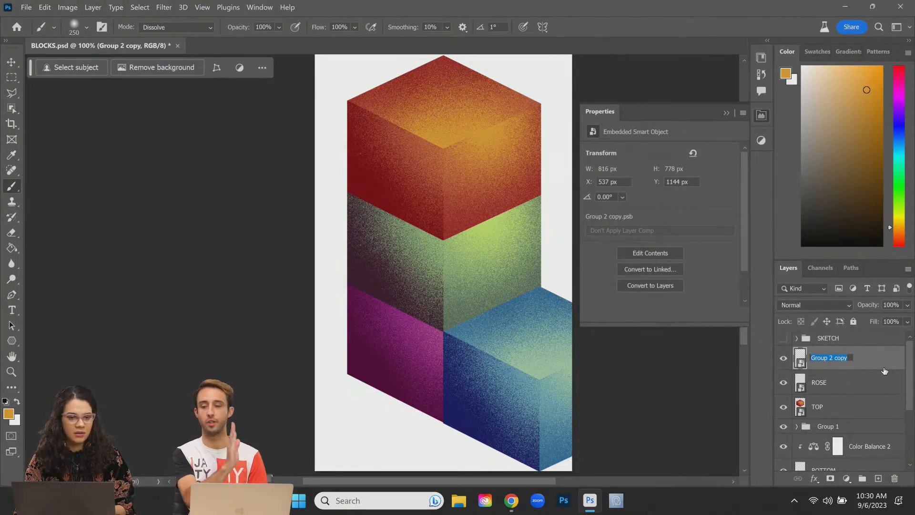
text(BLUE)
key(Return)
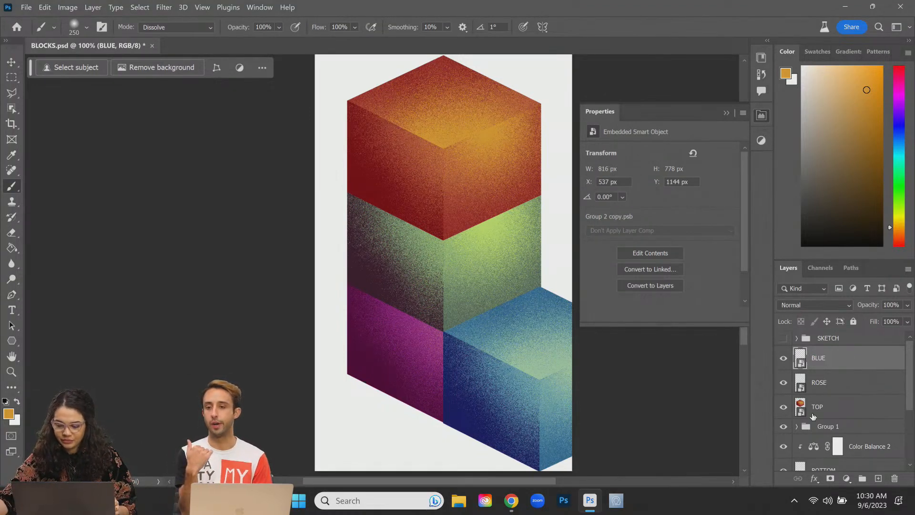
scroll(852, 393, down, 1)
double_click(817, 377)
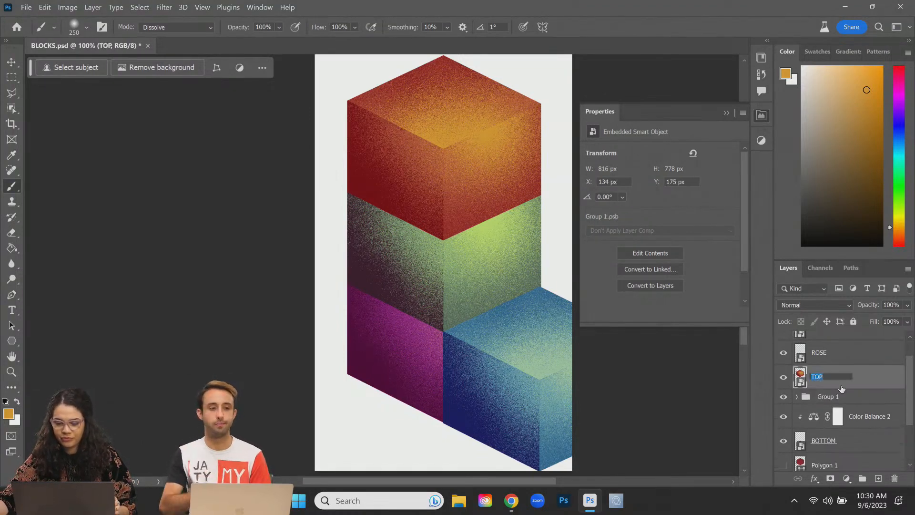
Step: Rename the TOP layer to RED
double_click(816, 376)
text(RED)
key(Return)
Step: Convert Group 1 into a smart object named GREEN
click(783, 397)
click(782, 397)
double_click(823, 396)
click(865, 403)
right_click(864, 404)
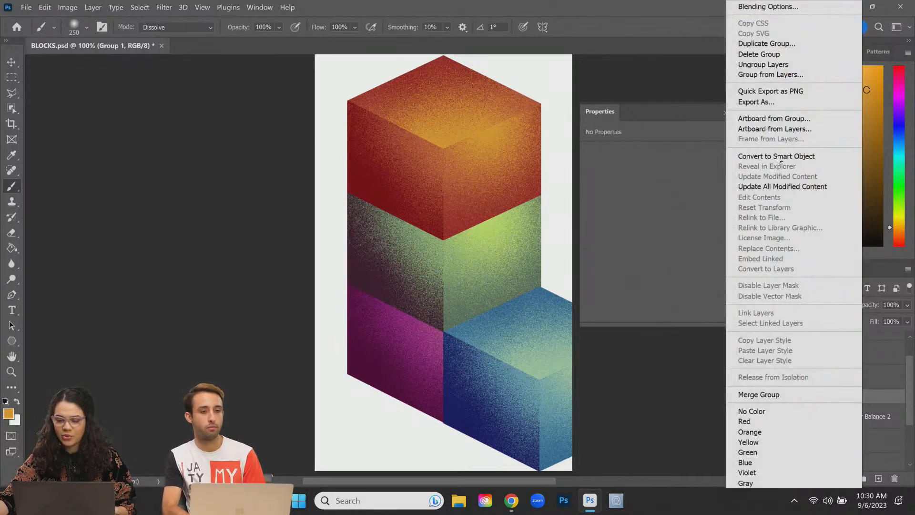
click(778, 156)
double_click(819, 401)
text(GREEN)
key(Return)
Step: Combine Color Balance 2 and BOTTOM into one smart object named PURPLE
click(865, 426)
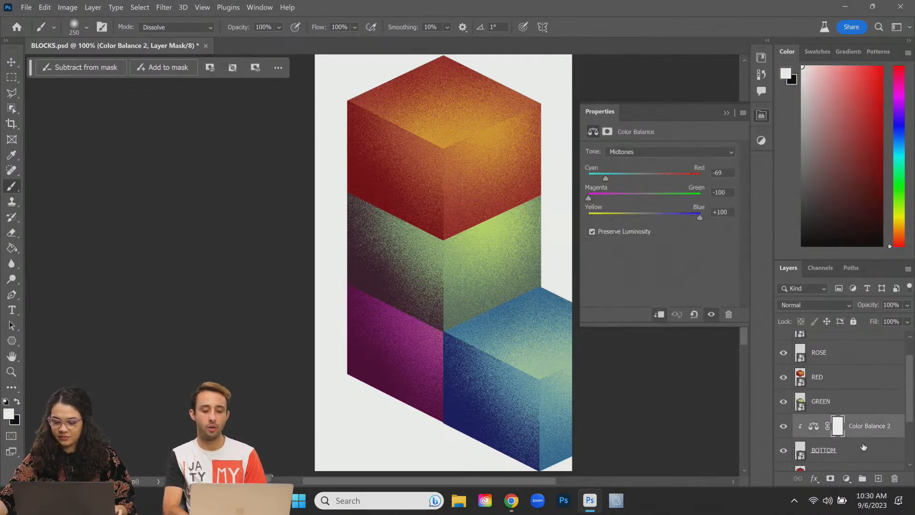
shift+click(864, 446)
right_click(861, 441)
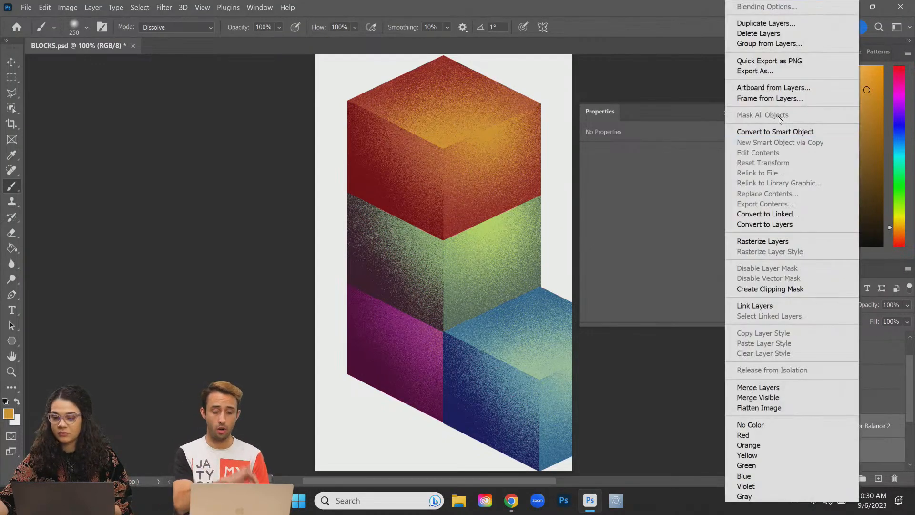
click(778, 133)
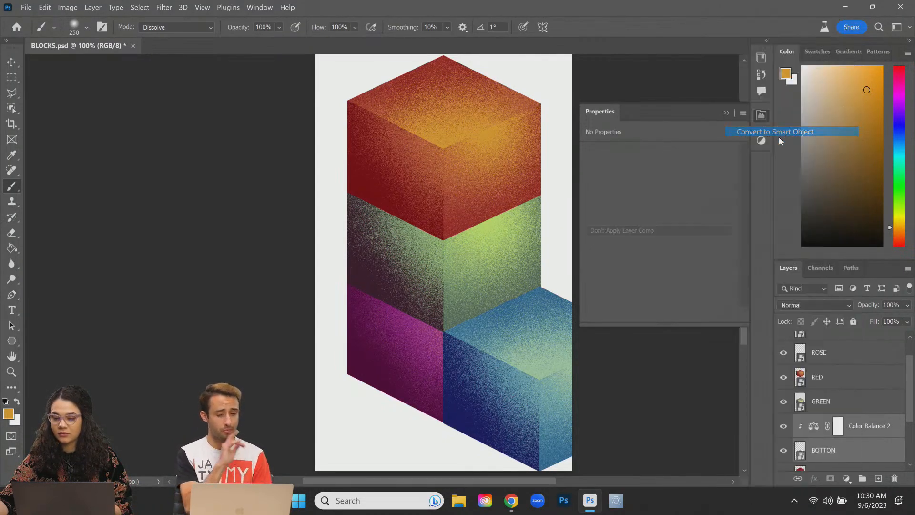
double_click(825, 426)
text(PU)
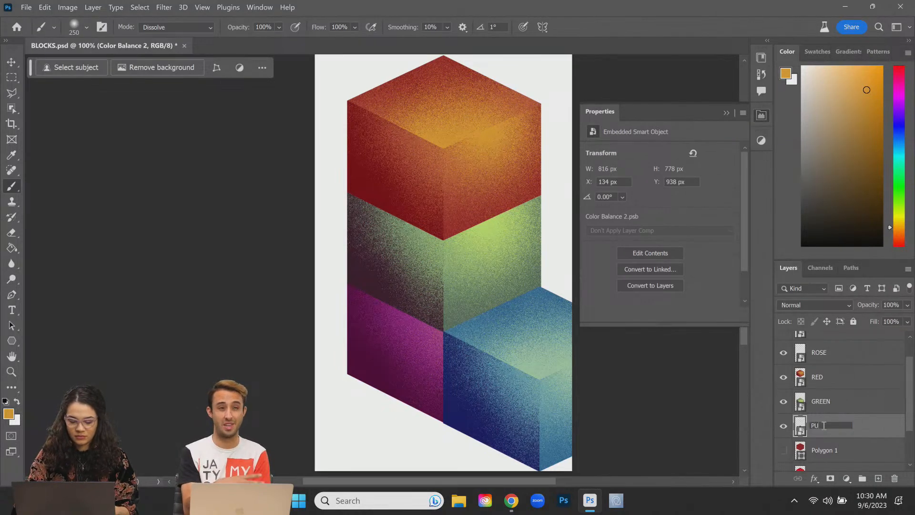
text(RPLE)
key(Return)
Step: Select the Polygon 1 and BLOCKS layers together
scroll(843, 445, down, 2)
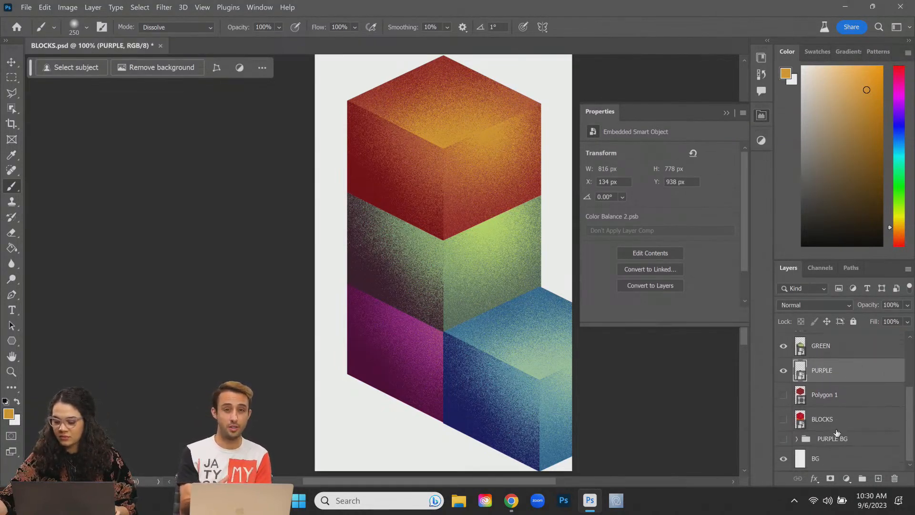
click(845, 393)
shift+click(842, 424)
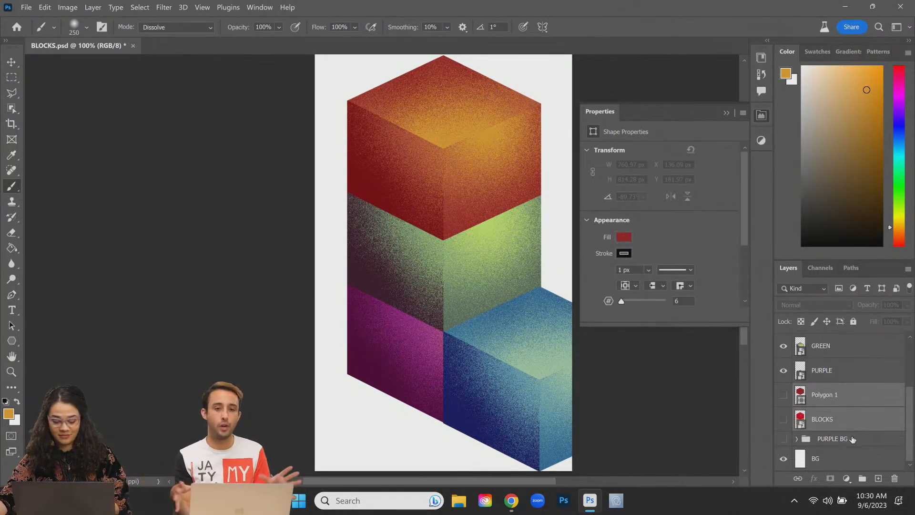
Step: Group Polygon 1 and BLOCKS, show PURPLE BG, and drag it above Group 1
key(ctrl+g)
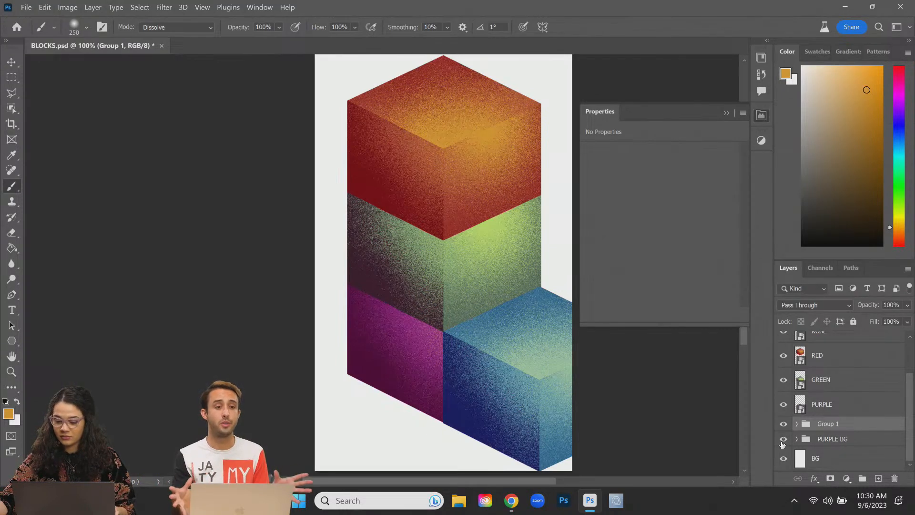
click(783, 439)
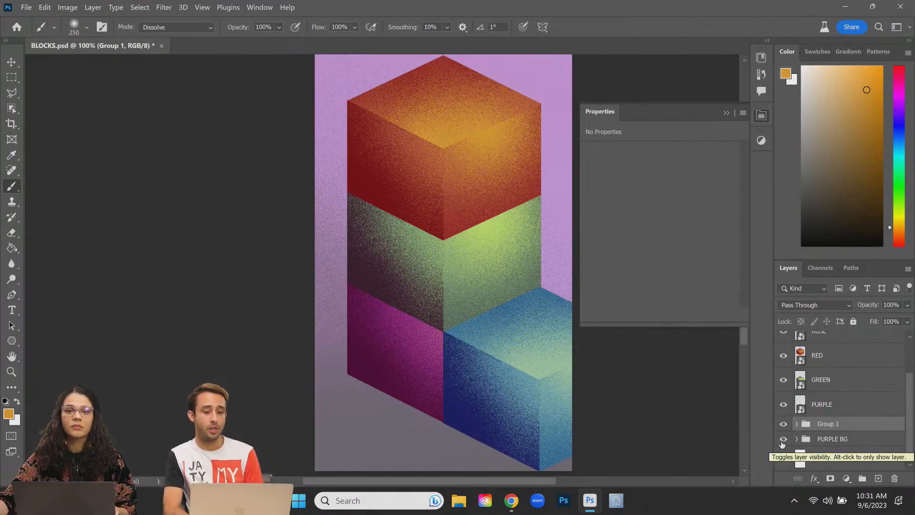
scroll(858, 380, up, 2)
scroll(858, 380, down, 2)
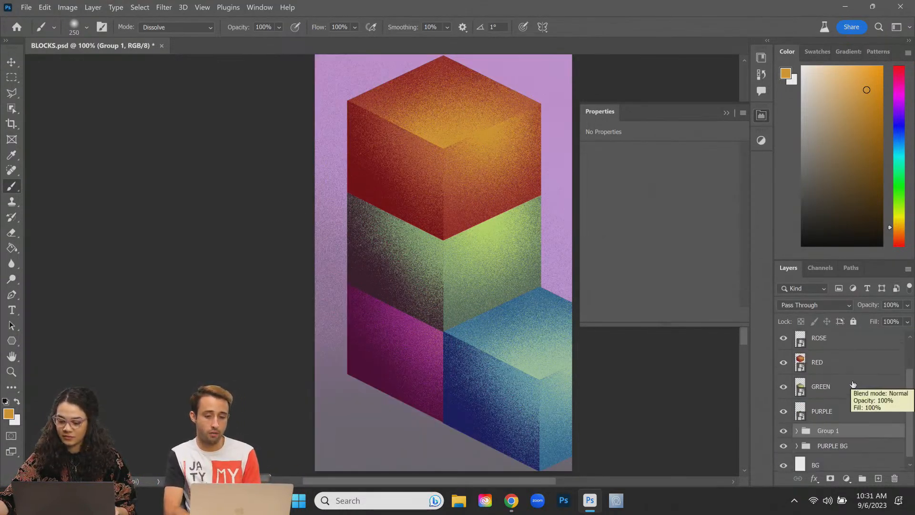
drag(857, 446, 859, 426)
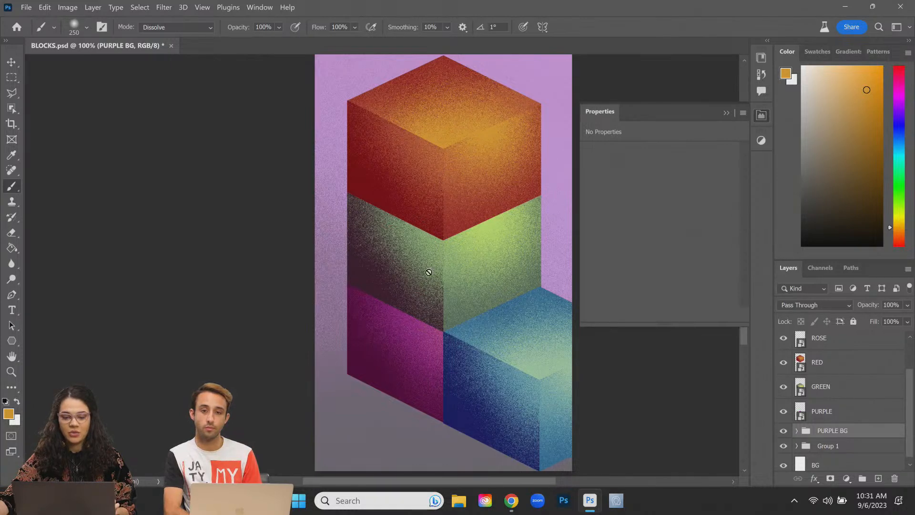
scroll(439, 290, up, 3)
scroll(440, 290, down, 2)
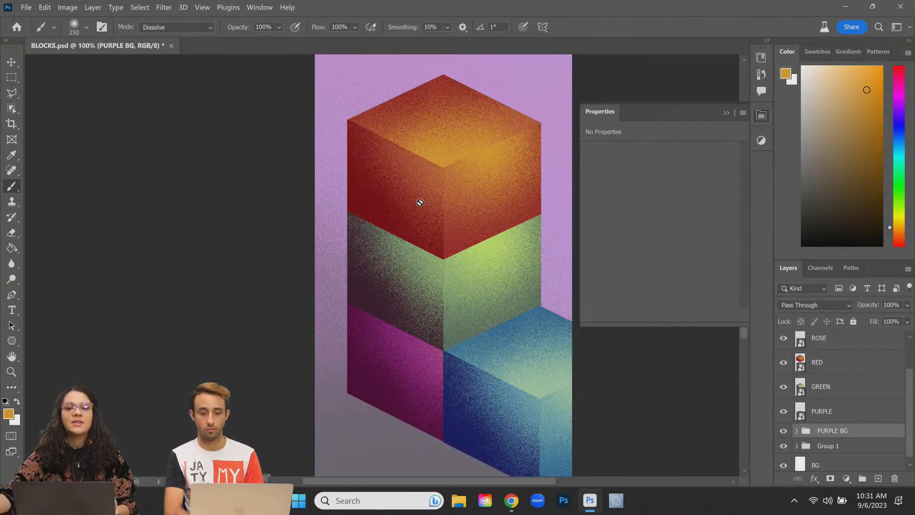
Step: Expand PURPLE BG, select its Pixel layer, and set the brush size to 1400
click(795, 431)
click(857, 463)
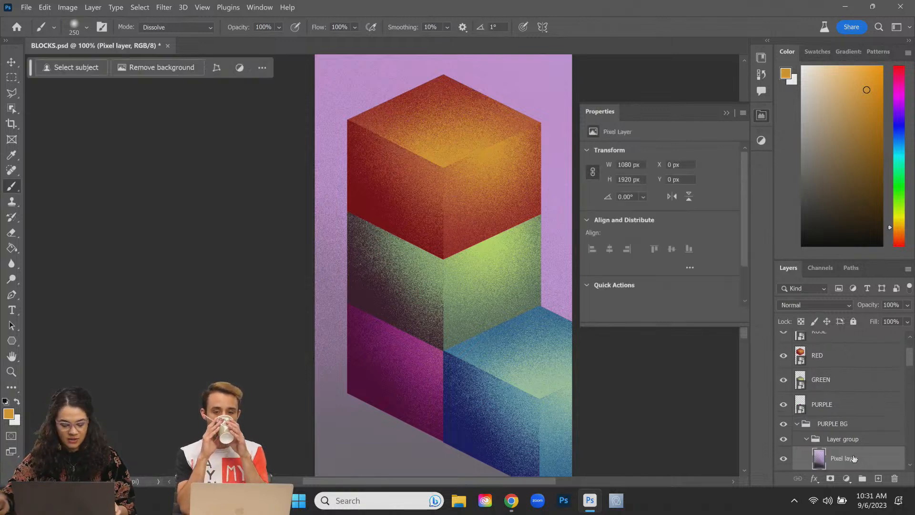
key(bracketright)
key(bracketright)
key(bracketright)
key(bracketright)
key(bracketright)
key(bracketright)
key(bracketright)
key(bracketright)
key(bracketright)
key(bracketright)
key(bracketright)
key(bracketright)
key(bracketright)
key(bracketright)
key(bracketright)
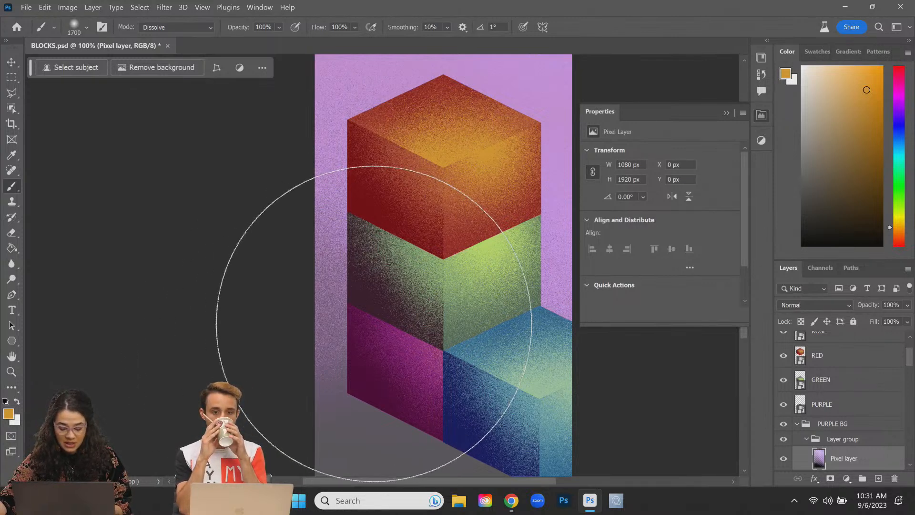
key(bracketleft)
key(bracketleft)
key(bracketleft)
key(bracketleft)
key(bracketleft)
key(bracketleft)
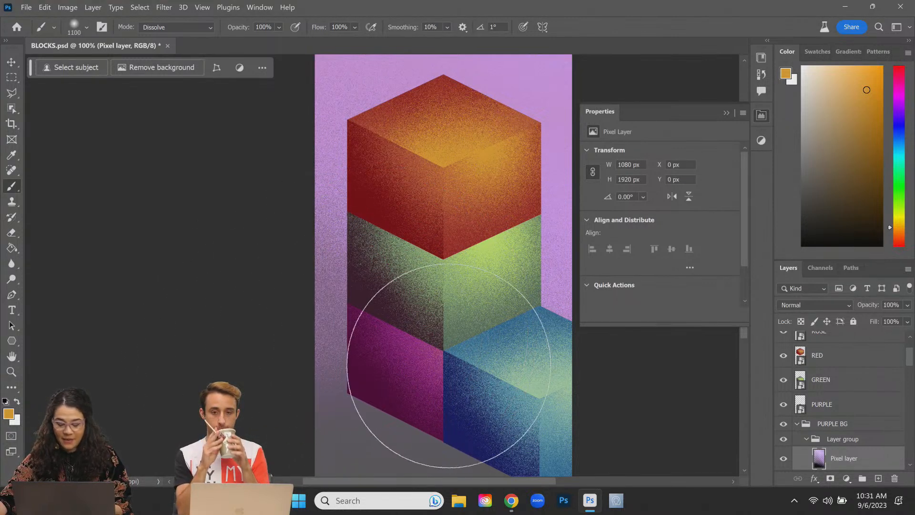
scroll(436, 381, down, 2)
scroll(436, 380, down, 1)
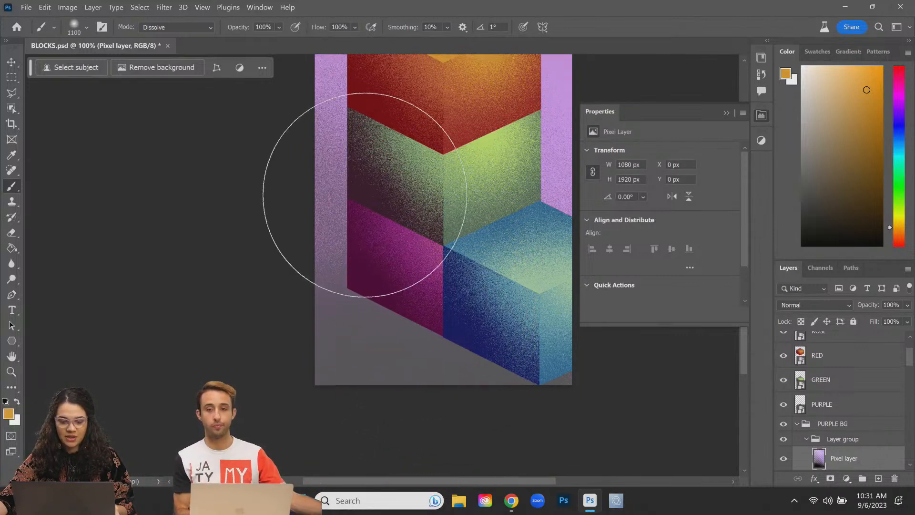
Step: Sample a dark maroon from the artwork and darken it in the Color panel
alt+click(358, 193)
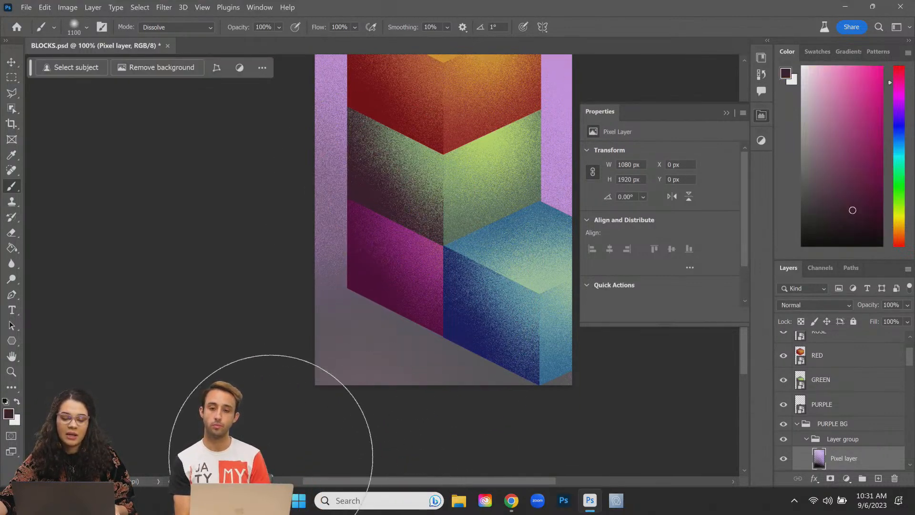
click(857, 233)
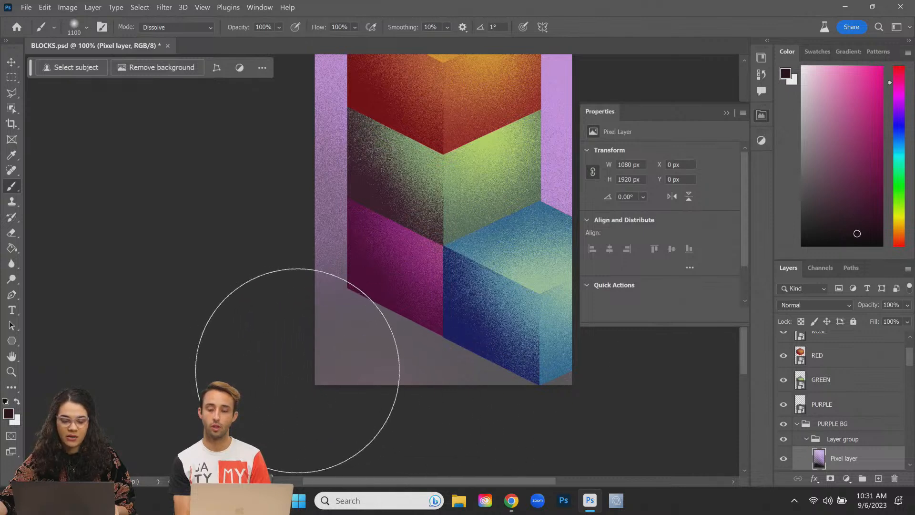
click(857, 441)
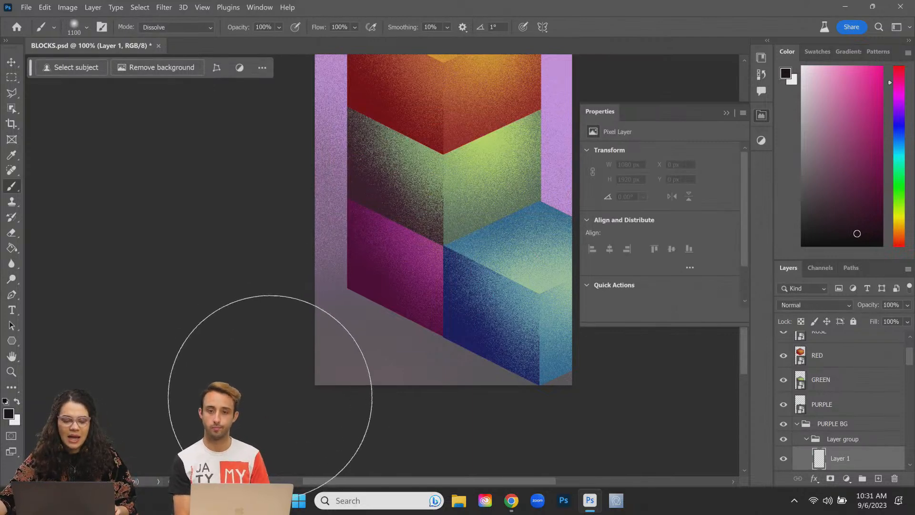
click(874, 236)
scroll(862, 396, up, 2)
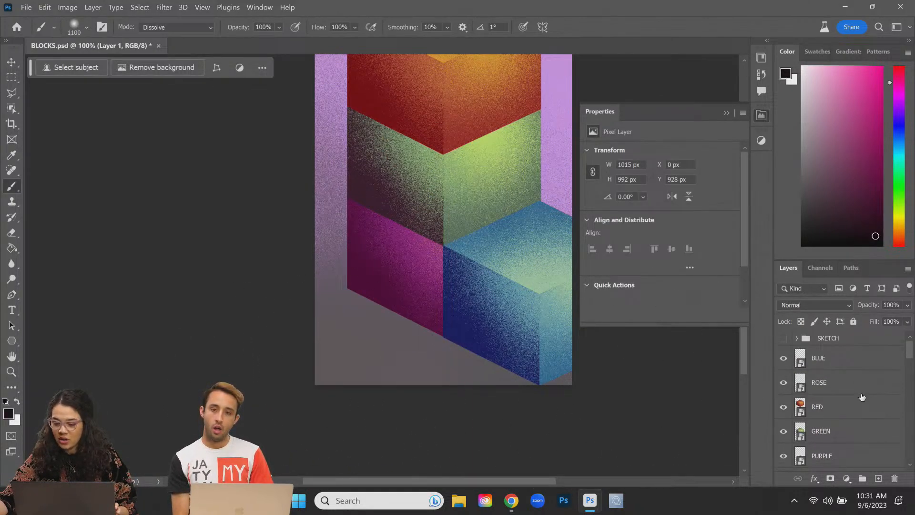
scroll(860, 397, down, 2)
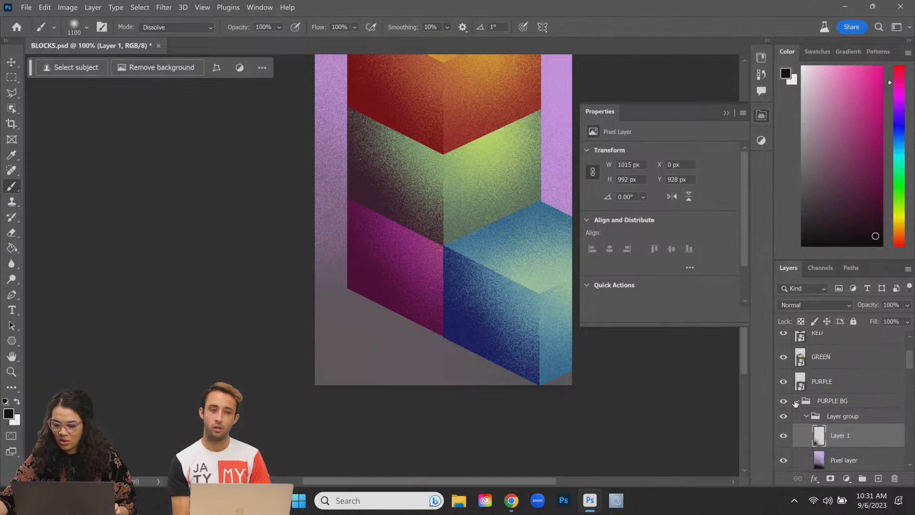
click(841, 405)
Step: Create Layer 2 in PURPLE BG and test dark maroon grain strokes, undoing them
key(ctrl+shift+n)
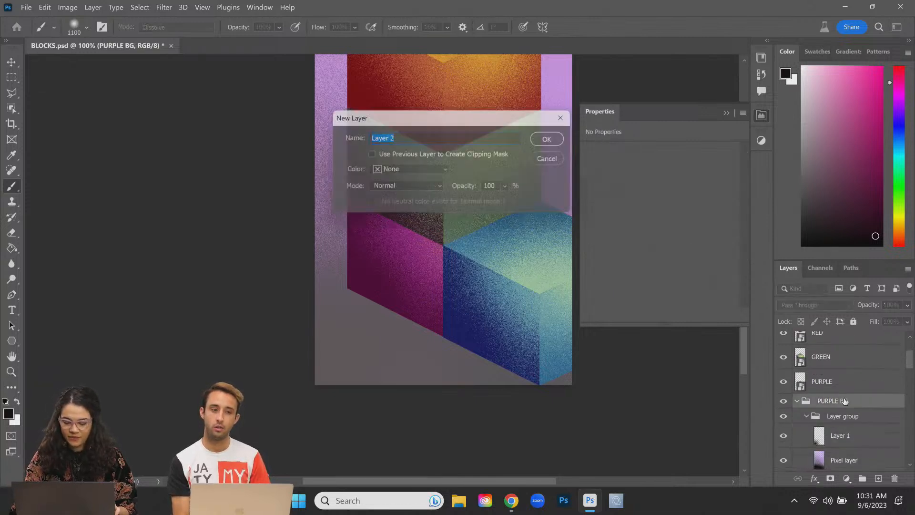
key(Return)
click(872, 231)
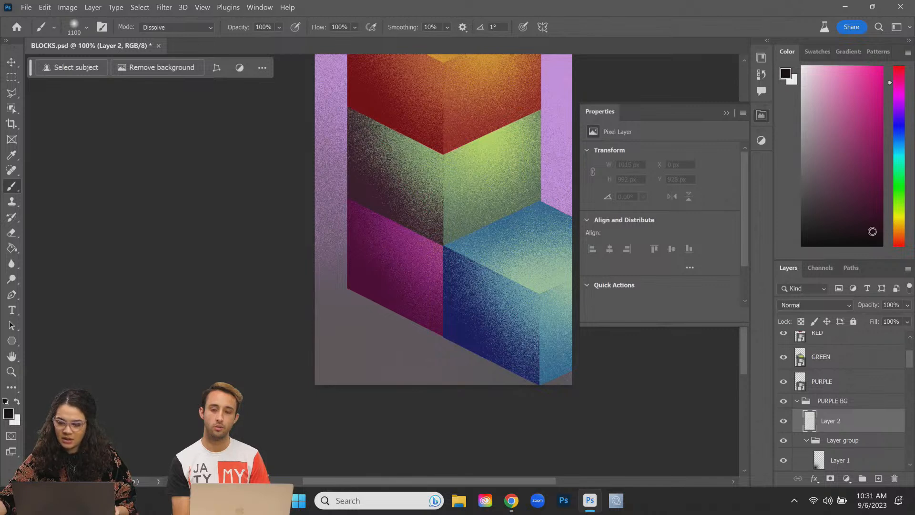
click(318, 332)
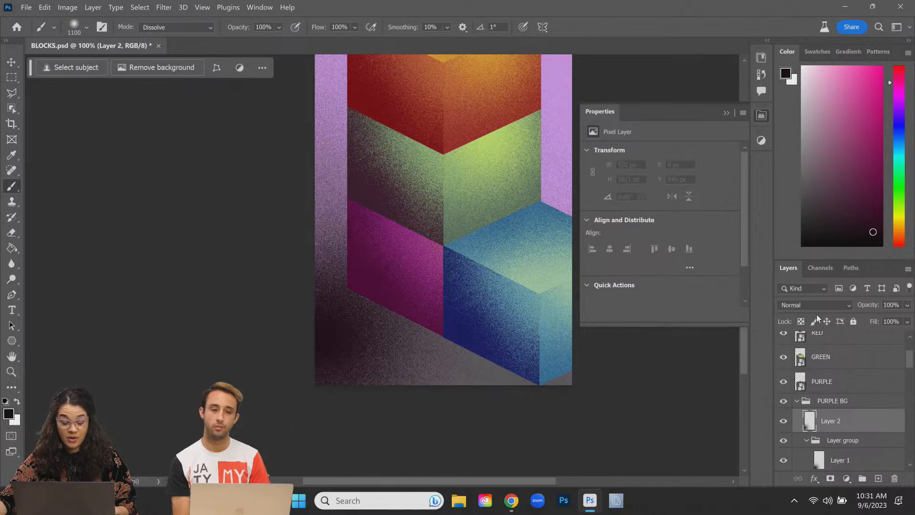
key(ctrl+z)
click(847, 211)
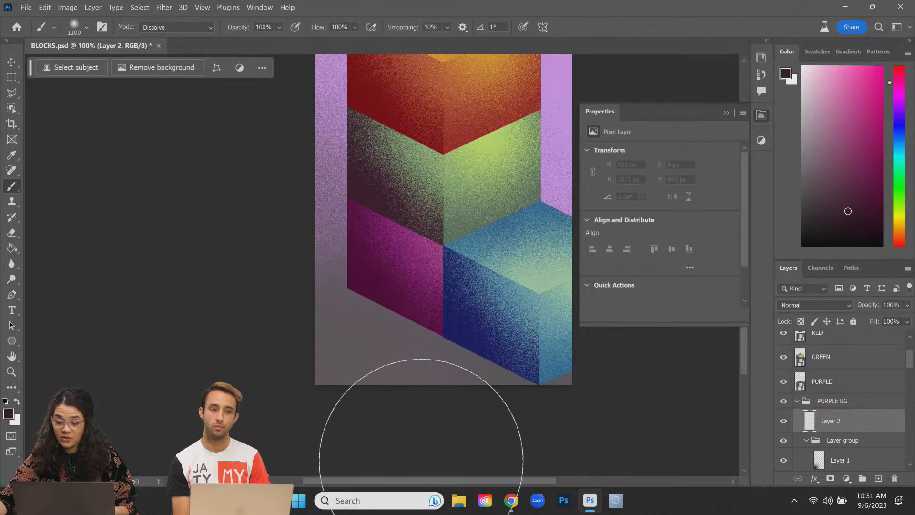
click(325, 385)
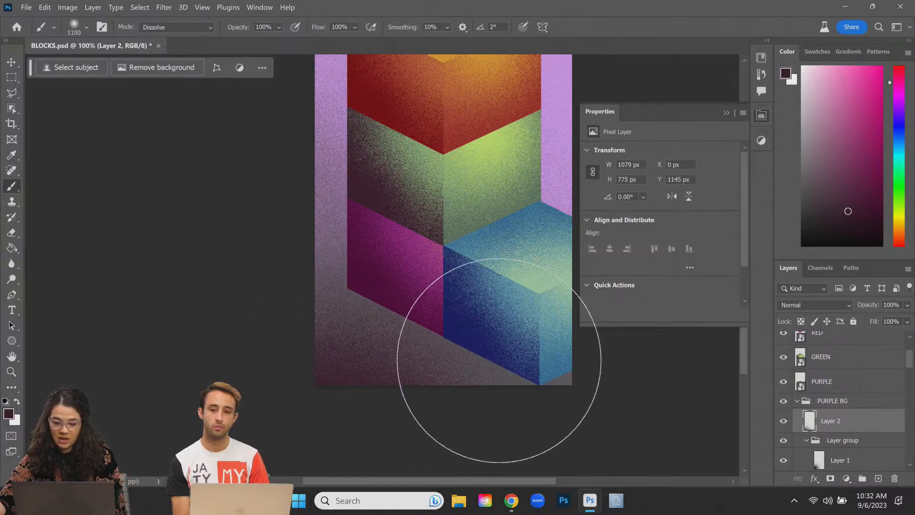
key(ctrl+minus)
key(ctrl+minus)
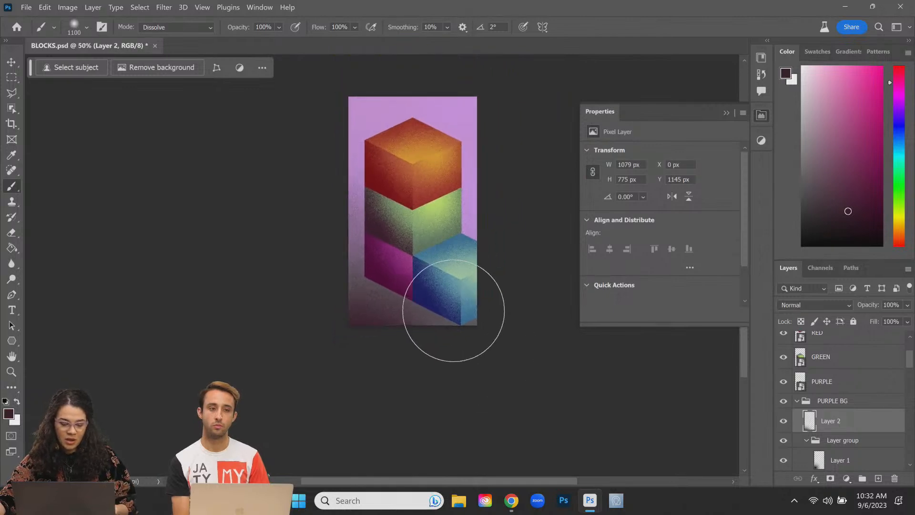
key(ctrl+z)
key(ctrl+z)
key(bracketright)
key(bracketright)
key(bracketright)
key(bracketright)
key(bracketright)
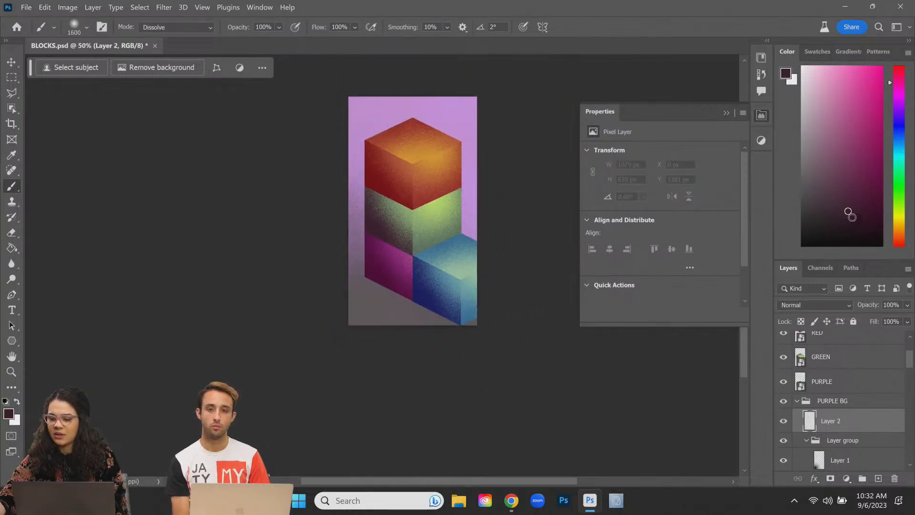
Step: Brush dark Dissolve grain along the bottom of the purple backdrop
click(341, 368)
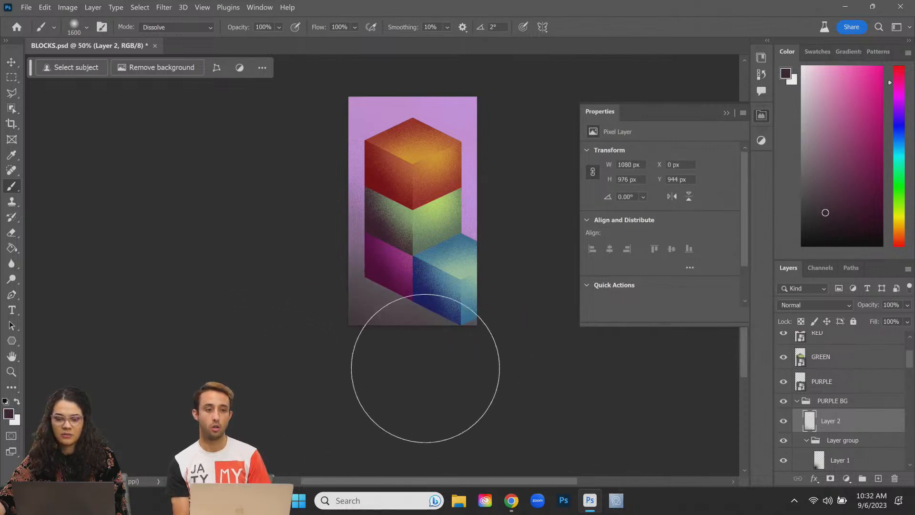
click(516, 354)
drag(517, 354, 519, 352)
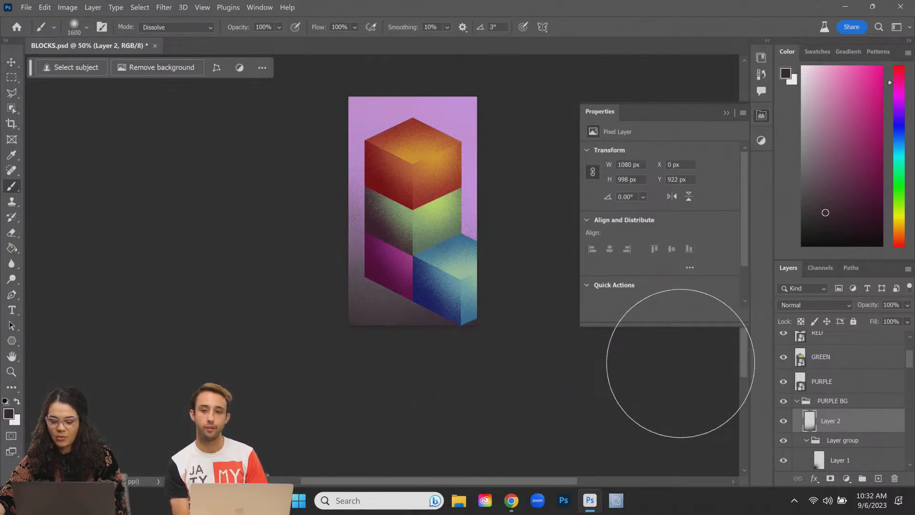
key(ctrl+plus)
key(ctrl+plus)
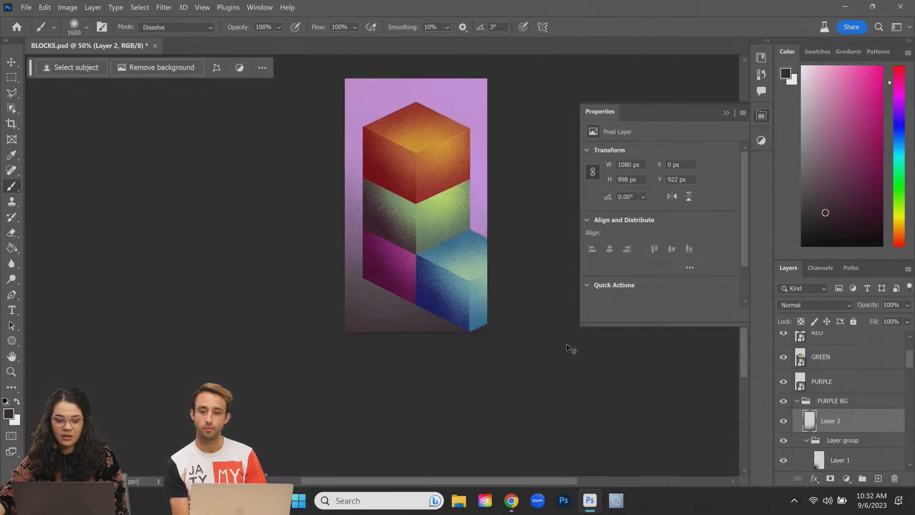
key(space)
drag(498, 254, 472, 374)
drag(468, 275, 470, 257)
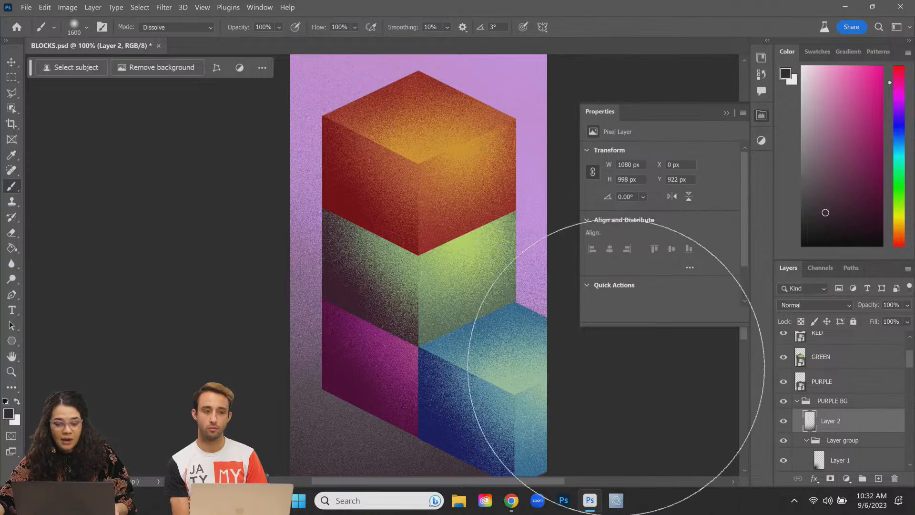
Step: Sample the dark grey edge colour and paint grain over the top with a larger brush
key(alt)
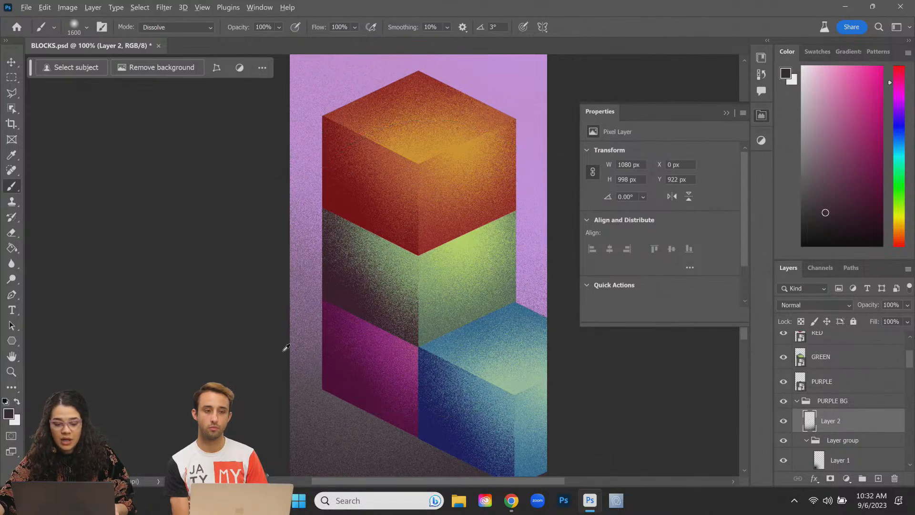
alt+click(306, 352)
key(bracketright)
key(bracketright)
click(415, 259)
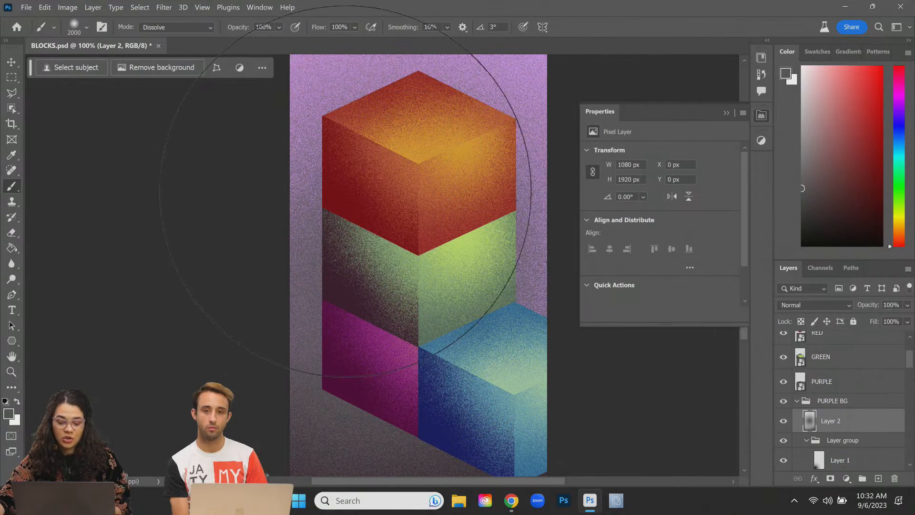
scroll(346, 190, up, 3)
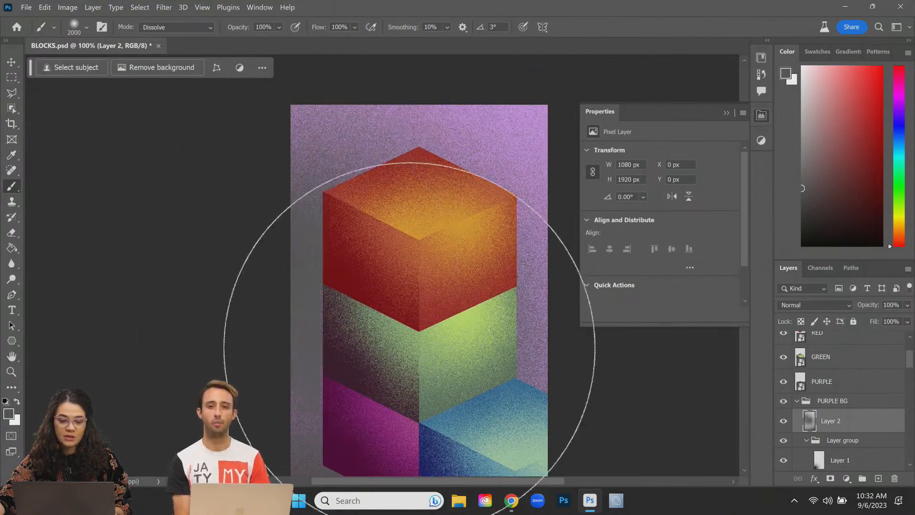
drag(829, 240, 808, 244)
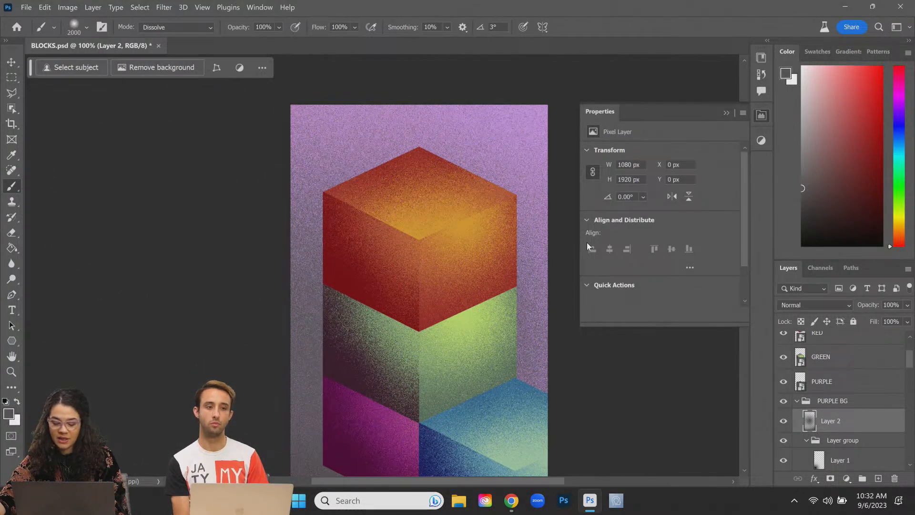
Step: Zoom out and back in to review the shading, selecting the PURPLE layer
key(ctrl+minus)
key(ctrl+minus)
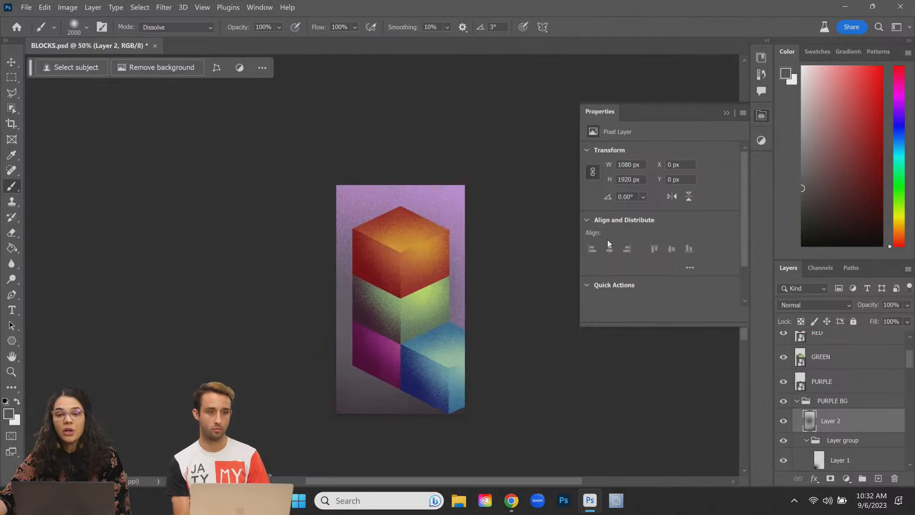
key(ctrl+plus)
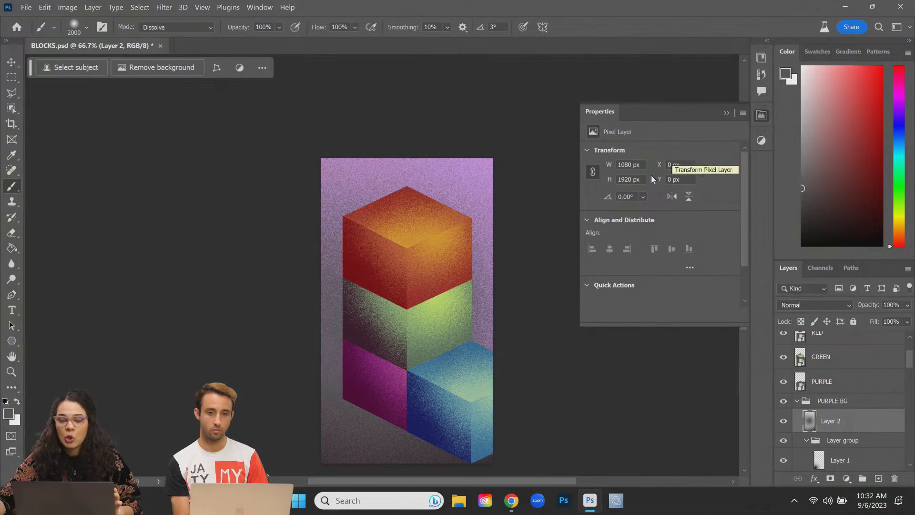
click(844, 385)
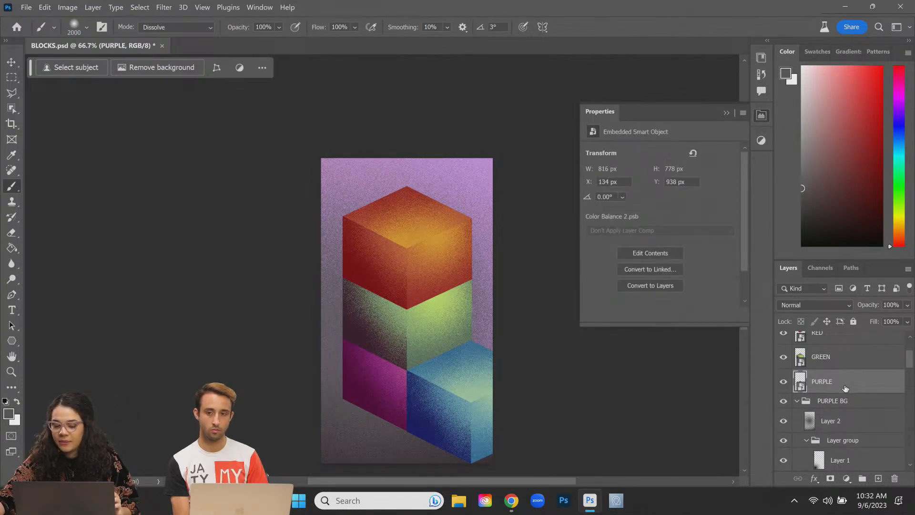
key(ctrl+plus)
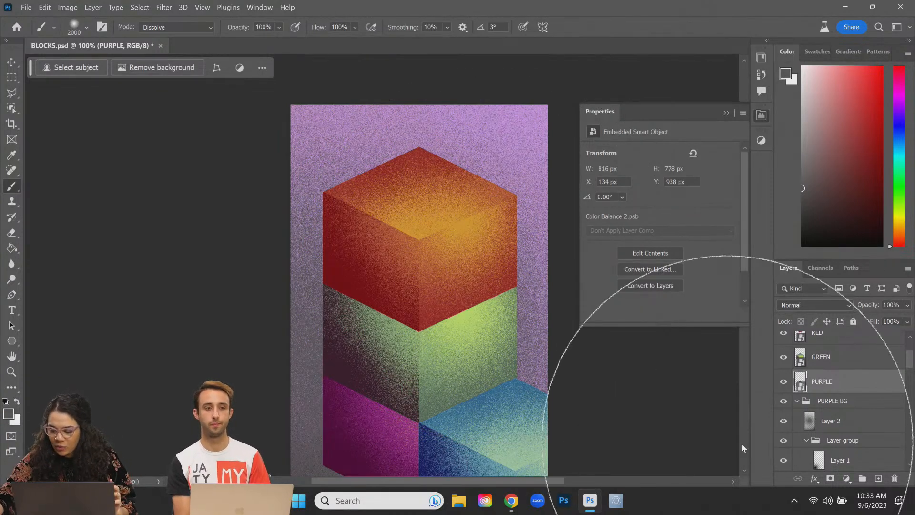
Step: Collapse the PURPLE BG group and convert it into a smart object
click(797, 401)
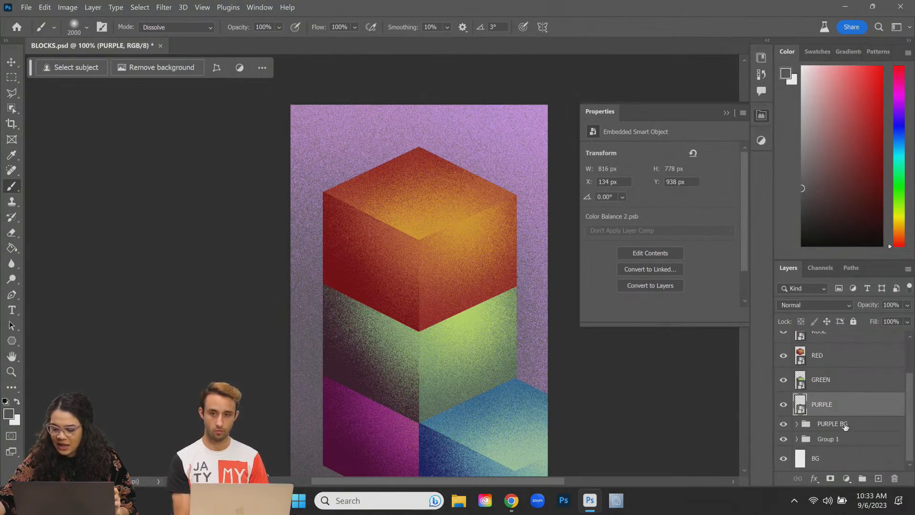
right_click(845, 425)
click(780, 156)
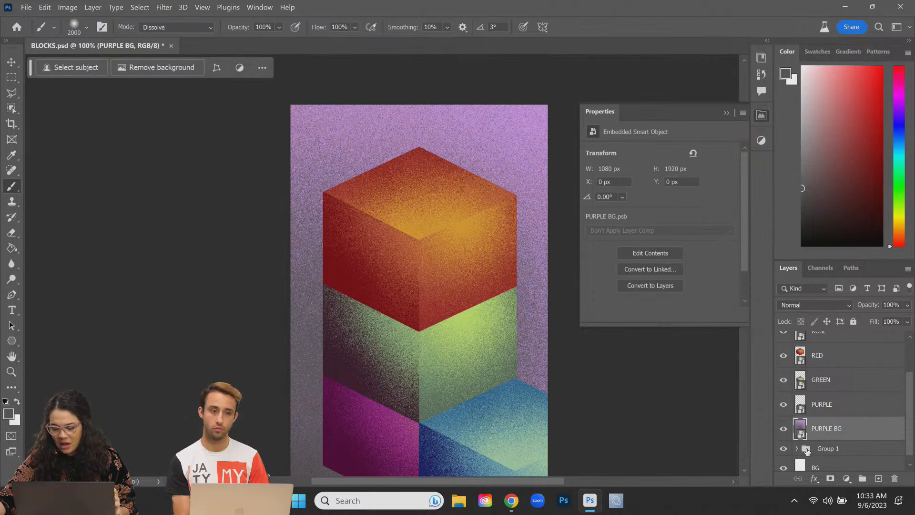
Step: Hide Group 1, place PURPLE BG directly above BG, and merge the two layers
scroll(822, 452, down, 1)
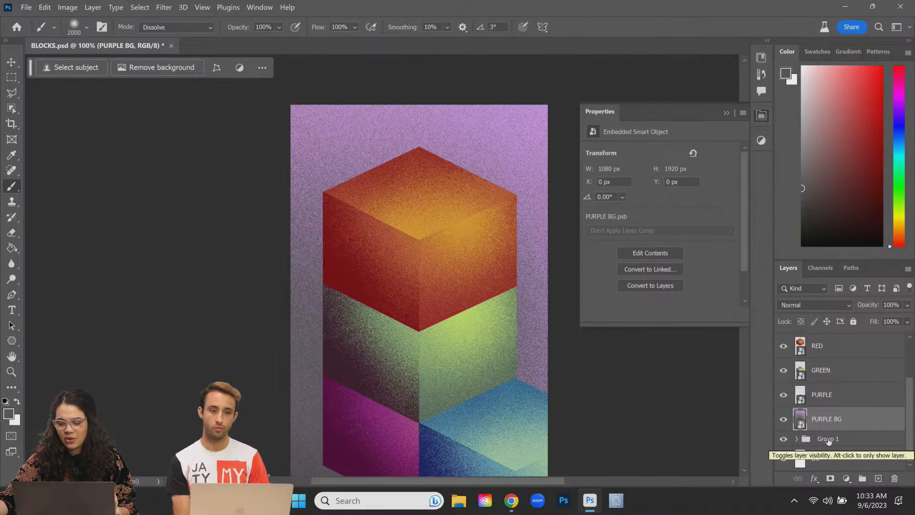
click(829, 440)
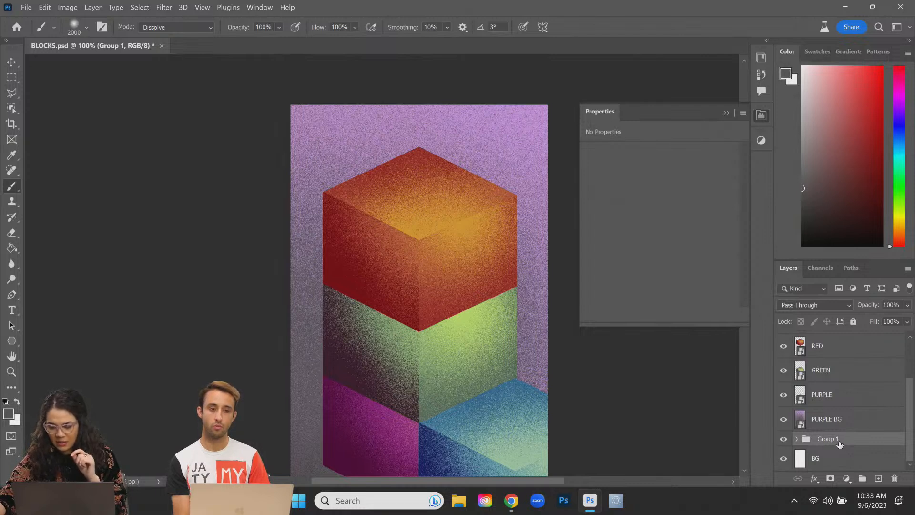
click(783, 439)
click(838, 460)
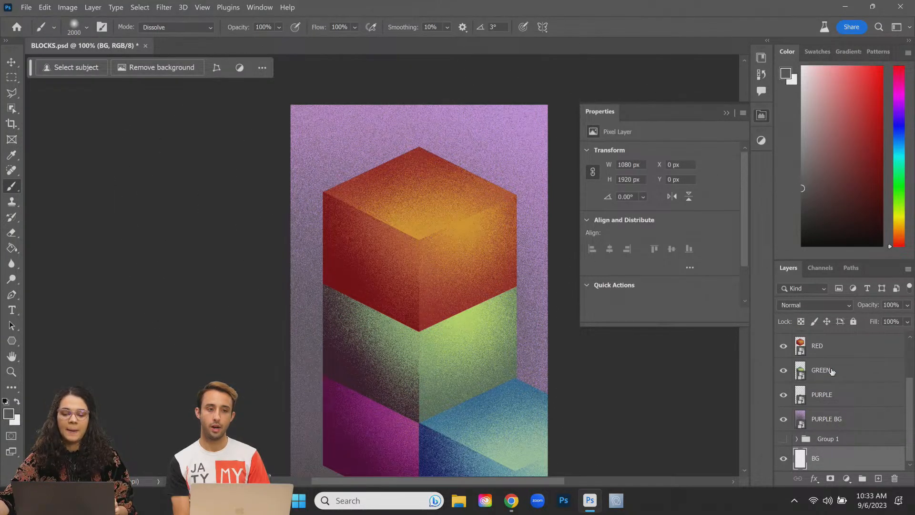
drag(846, 425, 849, 447)
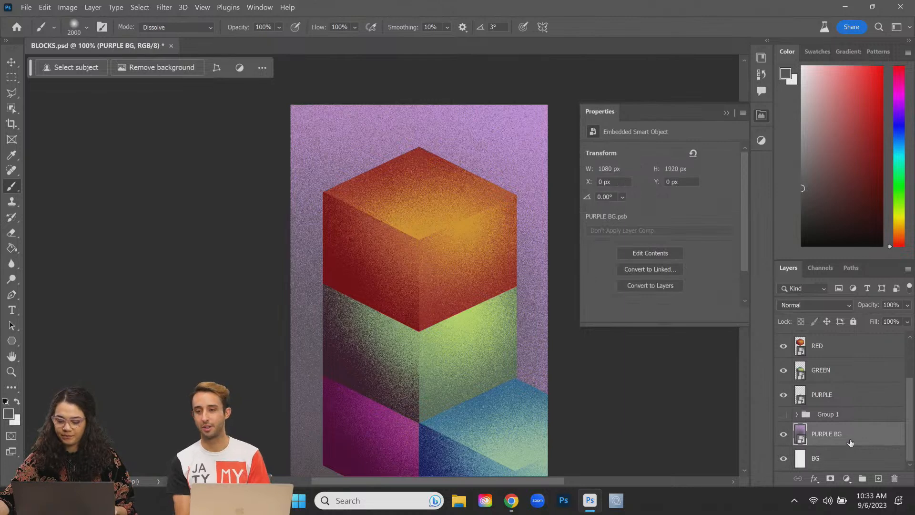
shift+click(842, 460)
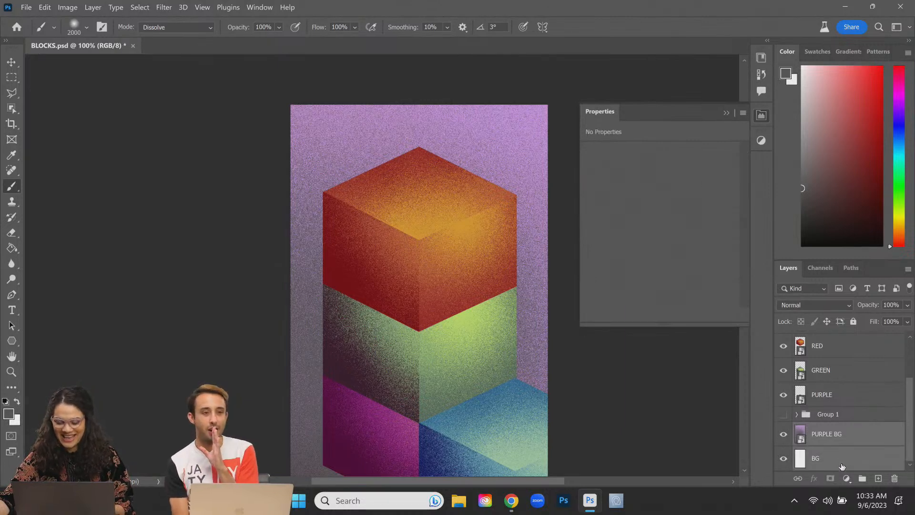
key(ctrl+e)
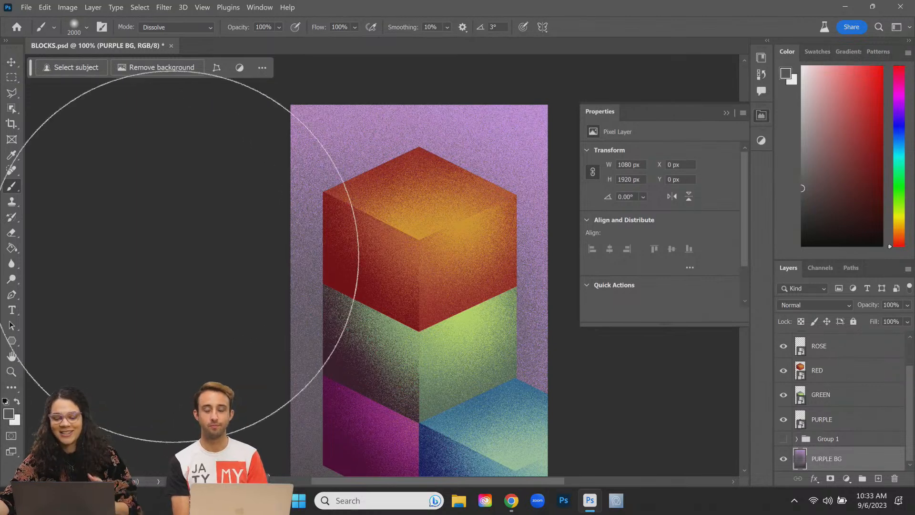
Step: Close the Properties panel and save the document
click(764, 116)
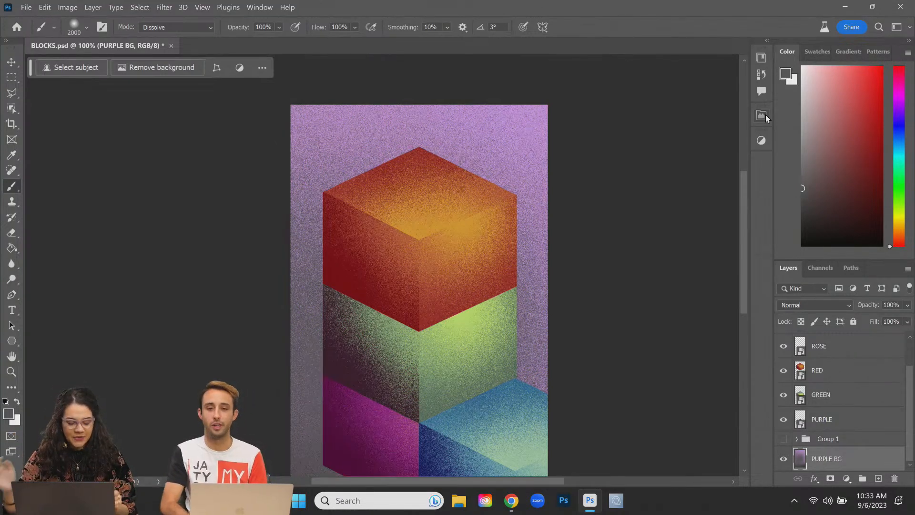
key(ctrl+s)
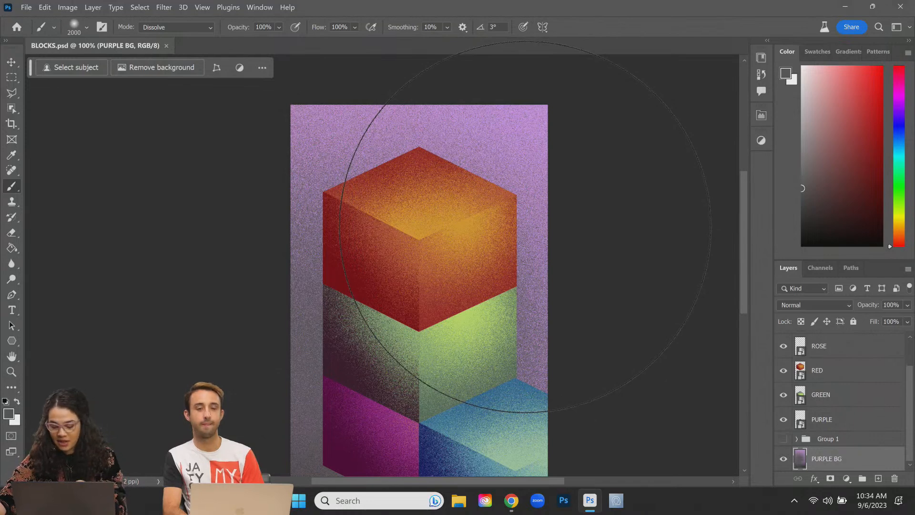
key(bracketleft)
key(bracketleft)
key(bracketleft)
key(bracketleft)
key(bracketleft)
key(bracketleft)
key(bracketleft)
key(bracketleft)
key(bracketleft)
key(bracketleft)
key(bracketleft)
key(bracketleft)
key(bracketleft)
key(bracketleft)
key(bracketleft)
key(bracketleft)
key(bracketleft)
key(bracketleft)
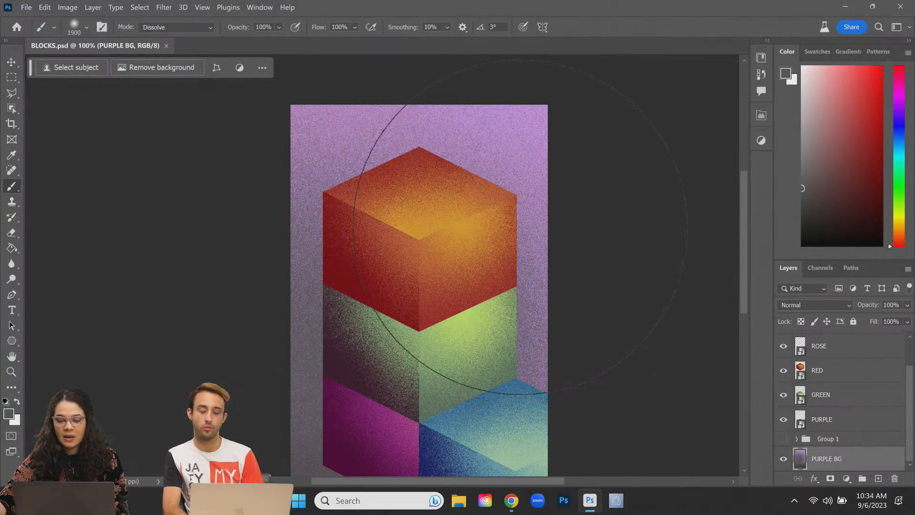
Step: Upload BLOCKS.psd from Ps_Express Animations via Start from your content on the Express home page
click(512, 501)
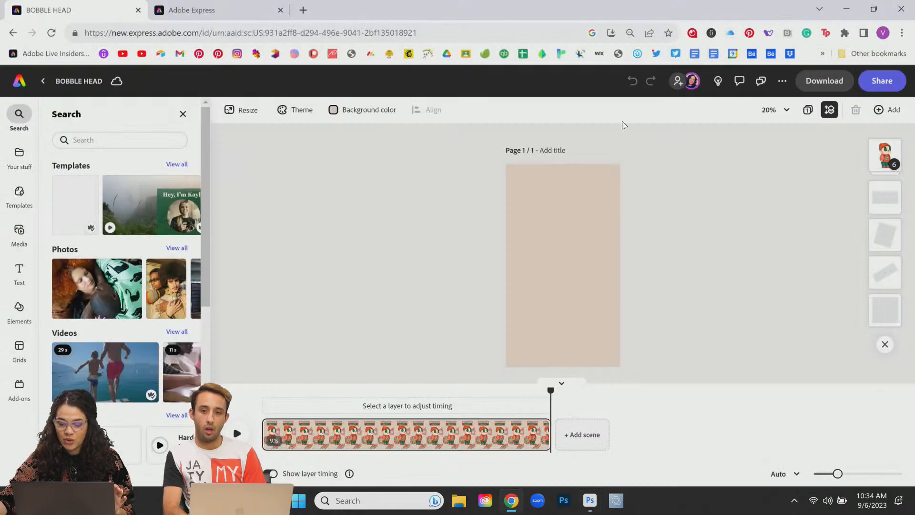
click(224, 11)
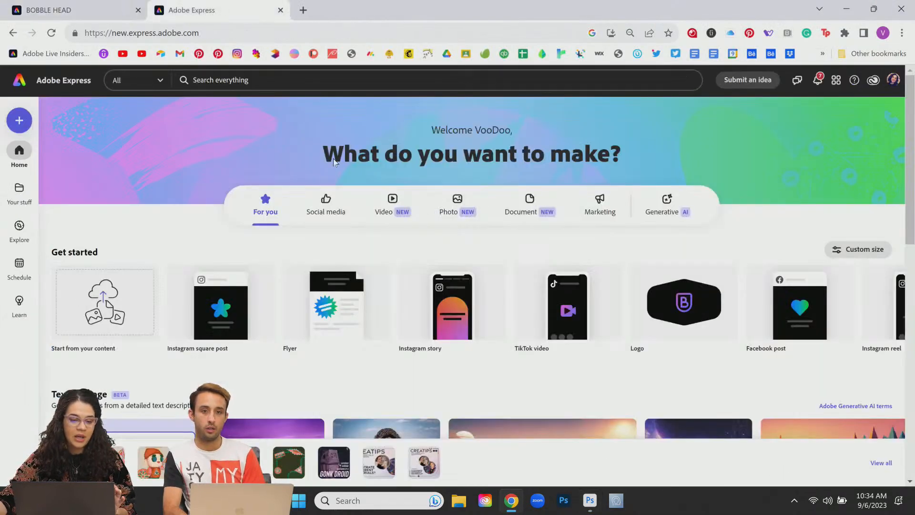
click(98, 315)
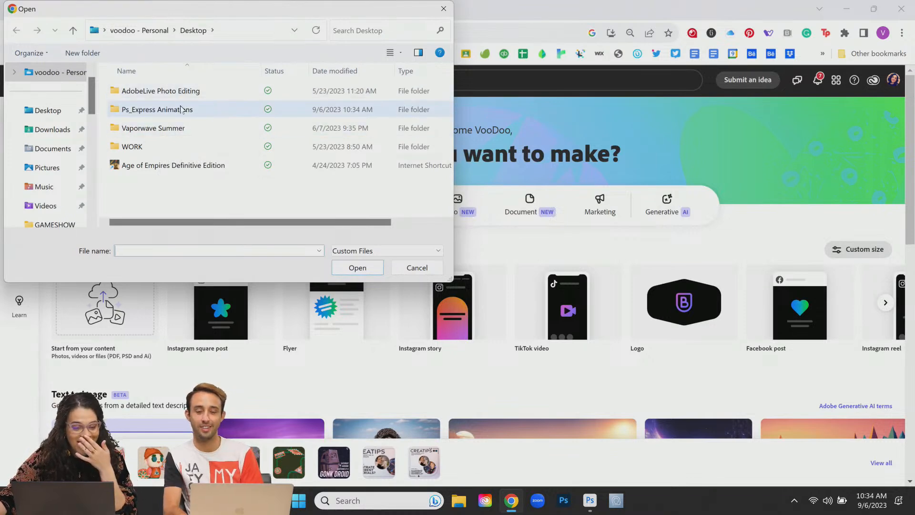
double_click(183, 108)
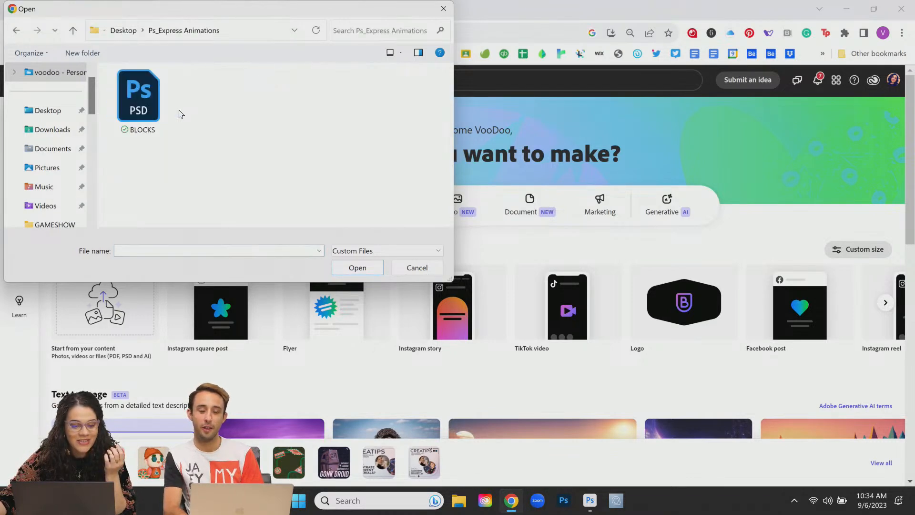
double_click(135, 104)
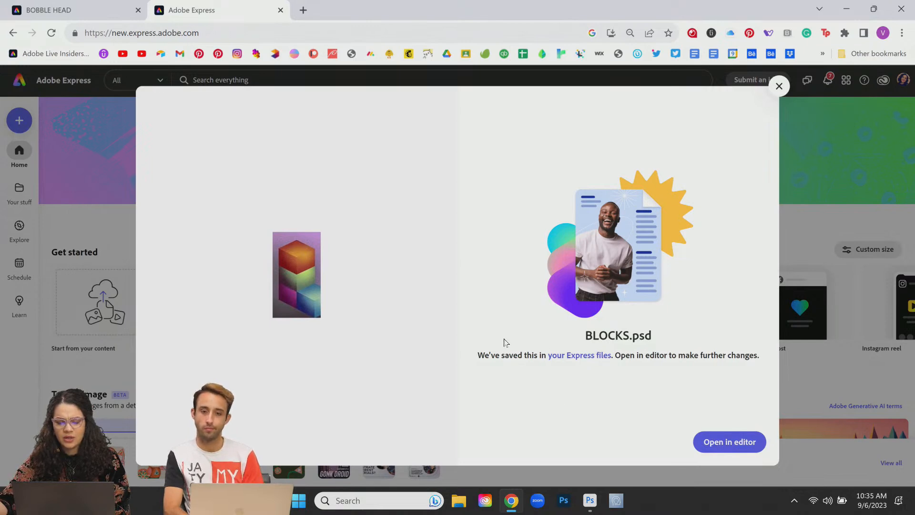
Step: Open the saved BLOCKS.psd in the Adobe Express editor
click(730, 443)
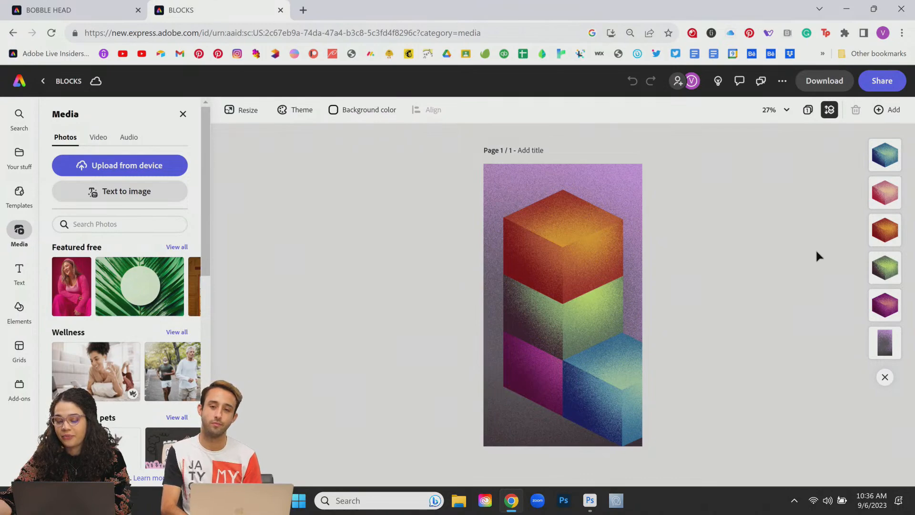
scroll(697, 302, up, 3)
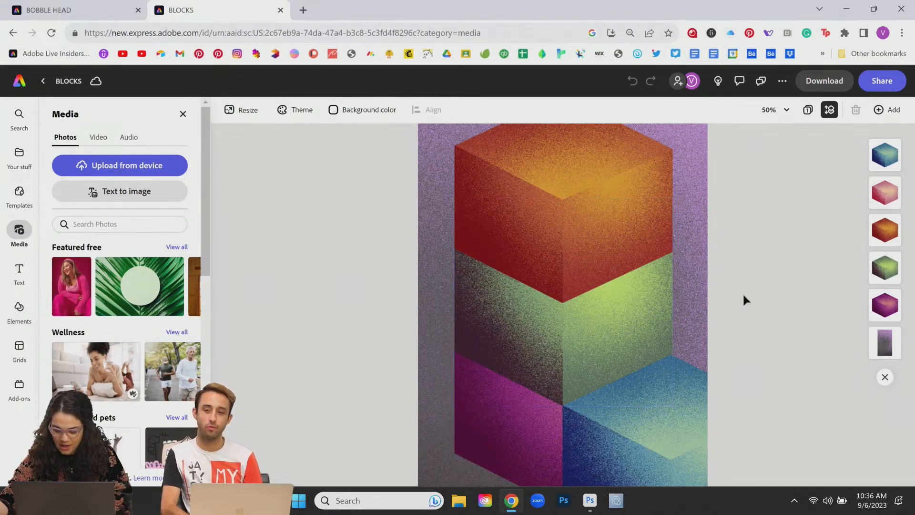
key(ctrl+minus)
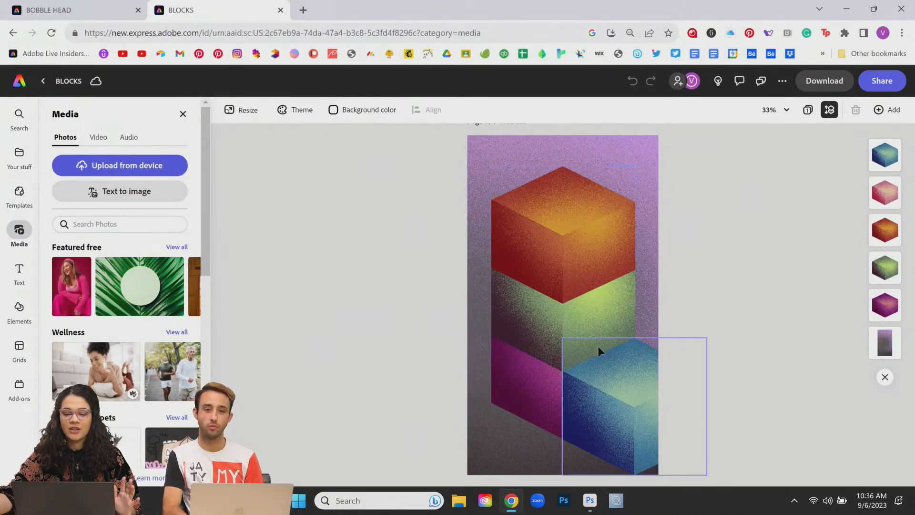
key(ctrl+equal)
key(ctrl+equal)
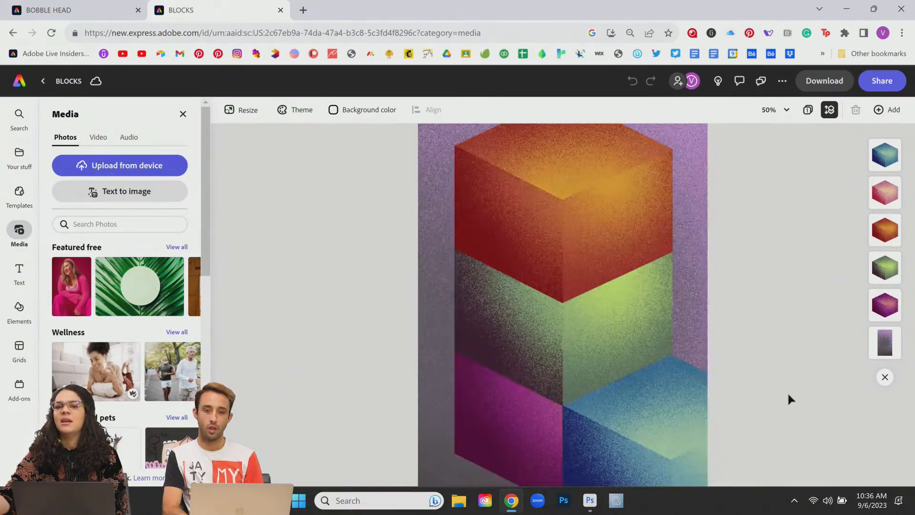
key(ctrl+equal)
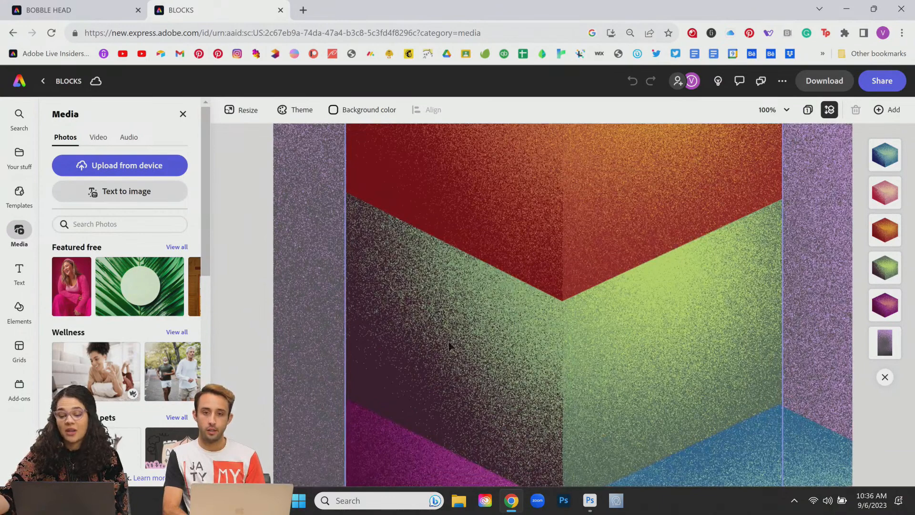
key(ctrl+minus)
key(ctrl+minus)
key(ctrl+minus)
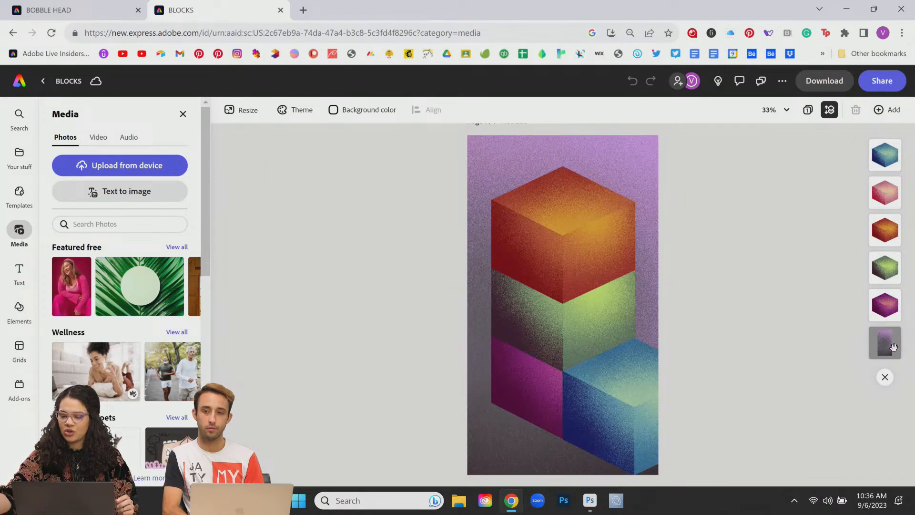
Step: Lower the purple background image's opacity to about 63%
click(886, 352)
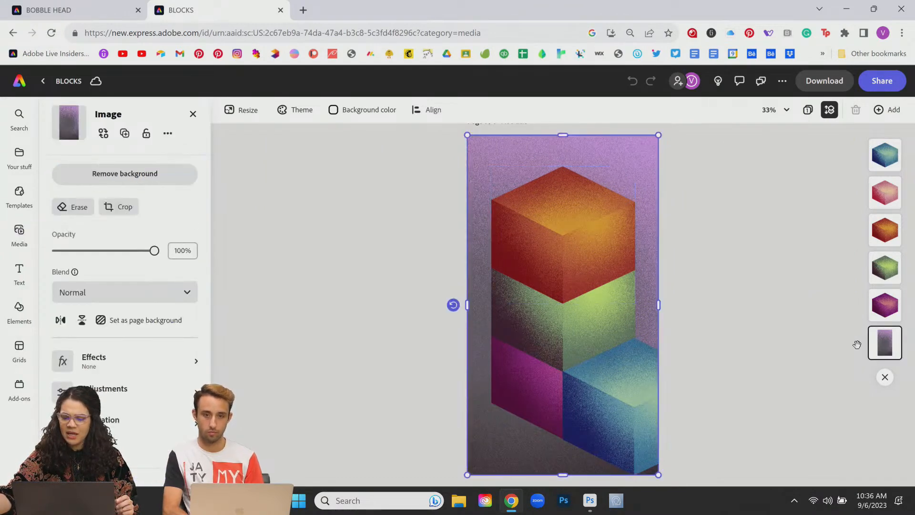
drag(154, 251, 121, 259)
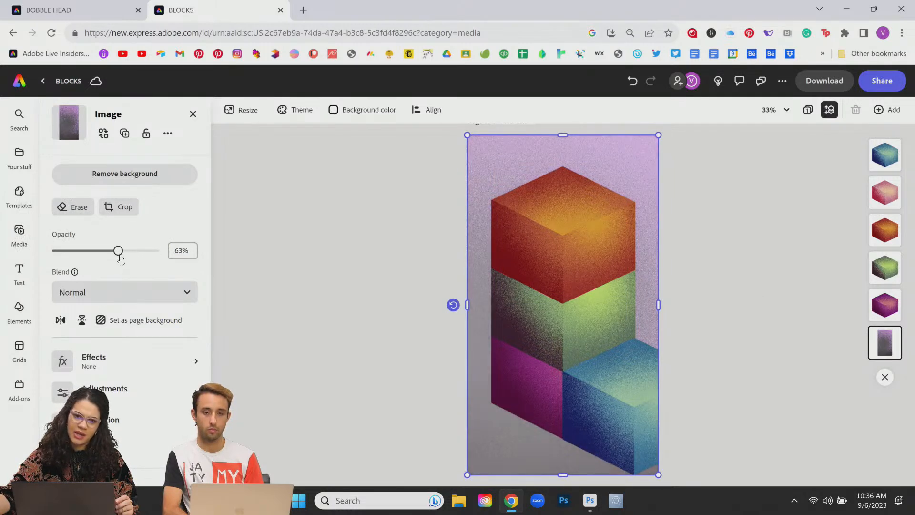
click(734, 272)
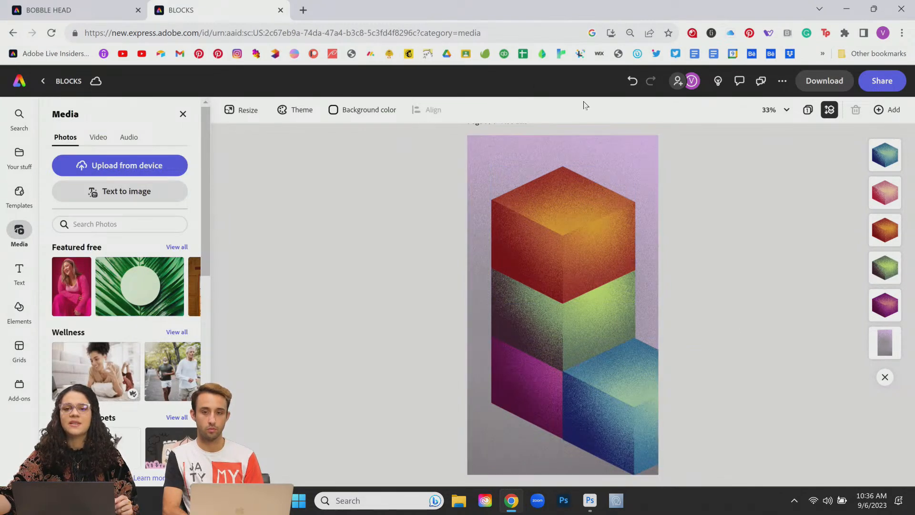
Step: Try moving the orange top cube, then undo the move
click(582, 233)
drag(582, 233, 499, 204)
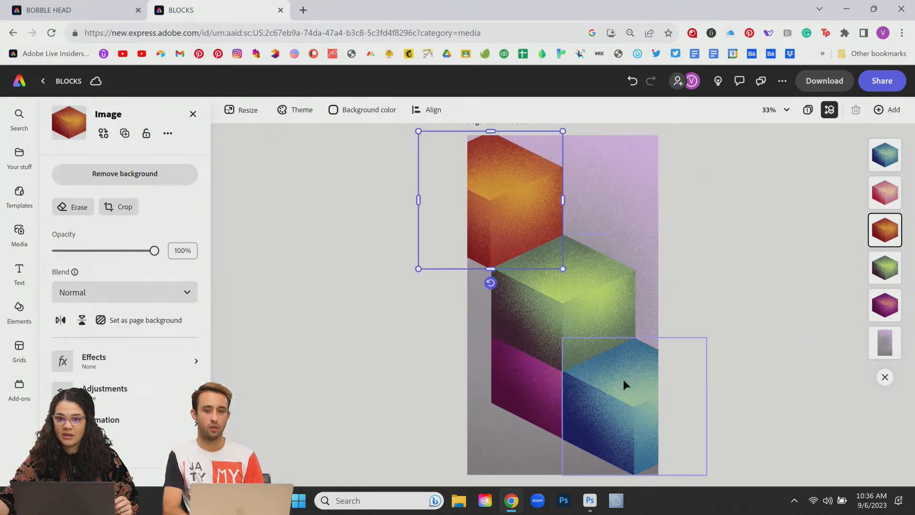
drag(500, 196, 577, 231)
key(ctrl+z)
key(ctrl+z)
click(755, 235)
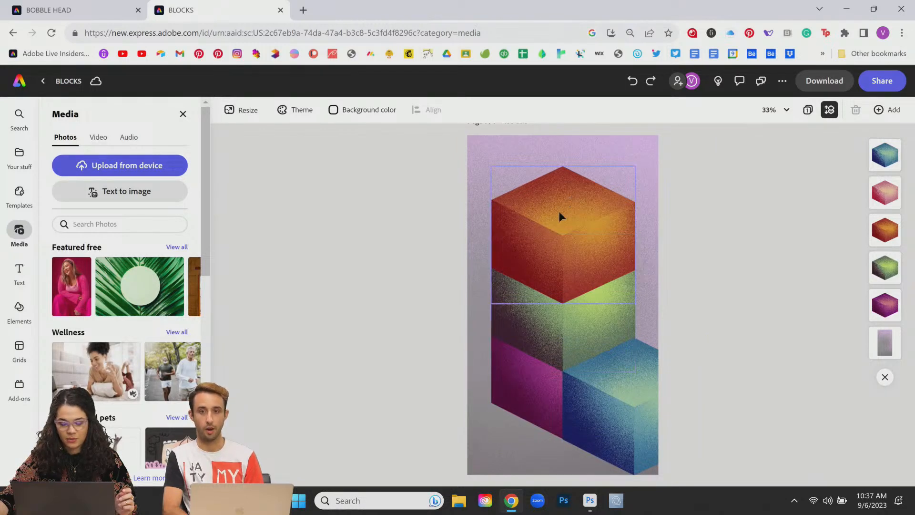
Step: Shift the blue cube aside and drag the pink cube beneath it toward the left edge
click(541, 388)
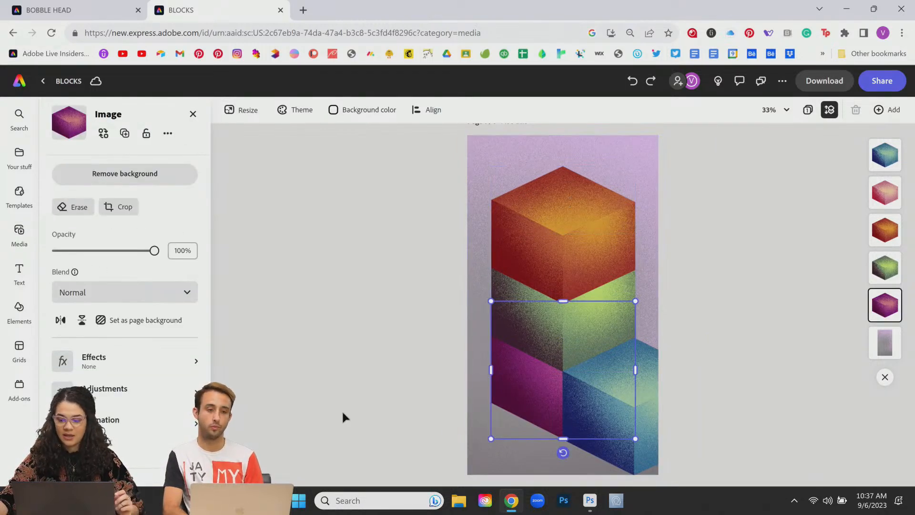
click(889, 195)
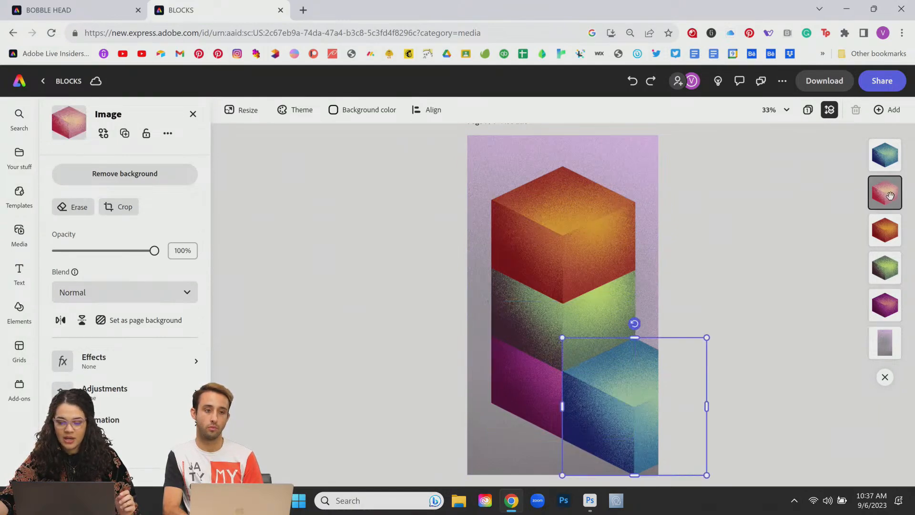
mouse_move(890, 196)
mouse_down()
mouse_move(468, 214)
mouse_move(593, 201)
mouse_move(880, 196)
mouse_up()
drag(608, 415, 637, 343)
click(626, 438)
mouse_move(627, 439)
mouse_down()
mouse_move(494, 419)
mouse_move(265, 257)
mouse_move(443, 272)
mouse_move(430, 269)
mouse_move(547, 382)
mouse_move(658, 446)
mouse_move(621, 429)
mouse_up()
drag(645, 318, 625, 380)
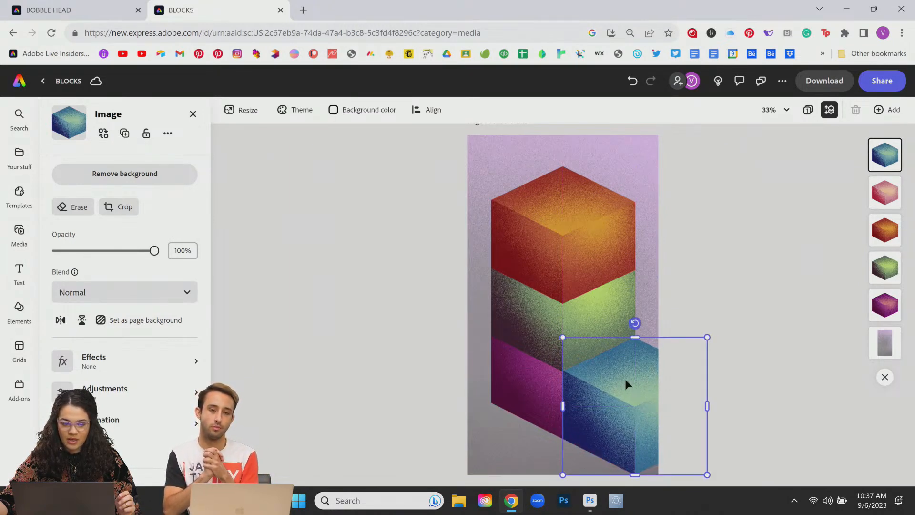
drag(633, 410, 635, 343)
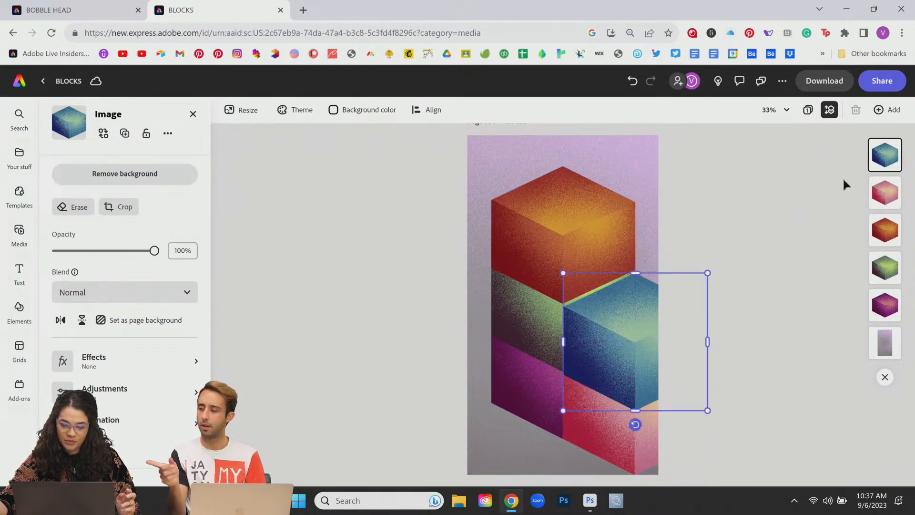
Step: Drag the pink cube off the page's right side and return the blue cube to the lower right
click(894, 198)
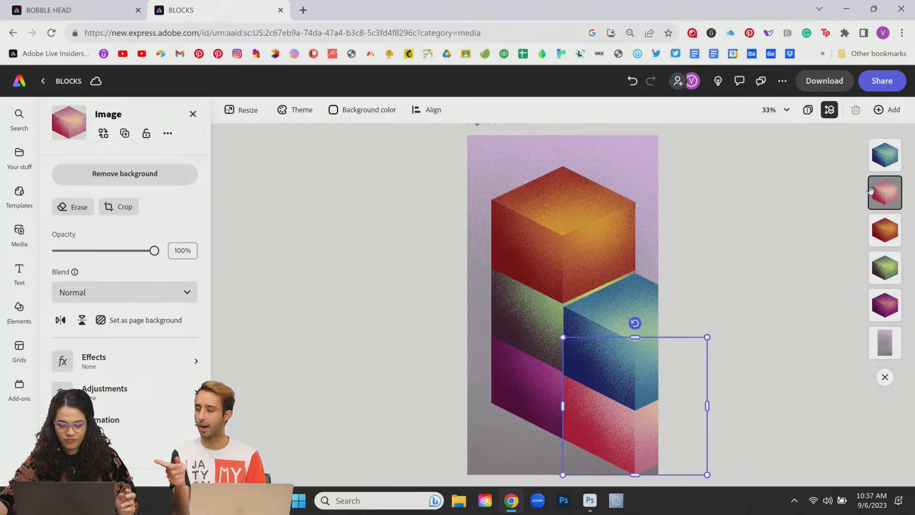
right_click(885, 194)
click(741, 211)
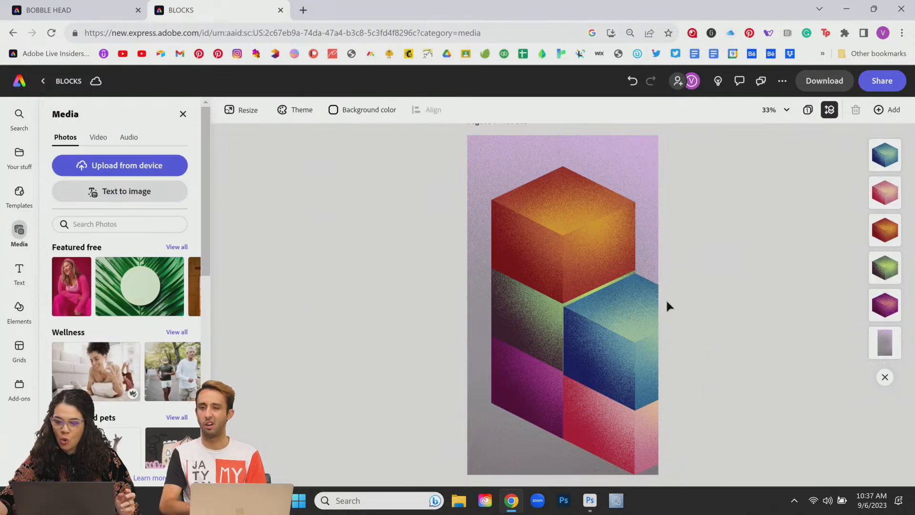
click(655, 345)
drag(612, 348, 625, 410)
key(ctrl+z)
key(ctrl+shift+z)
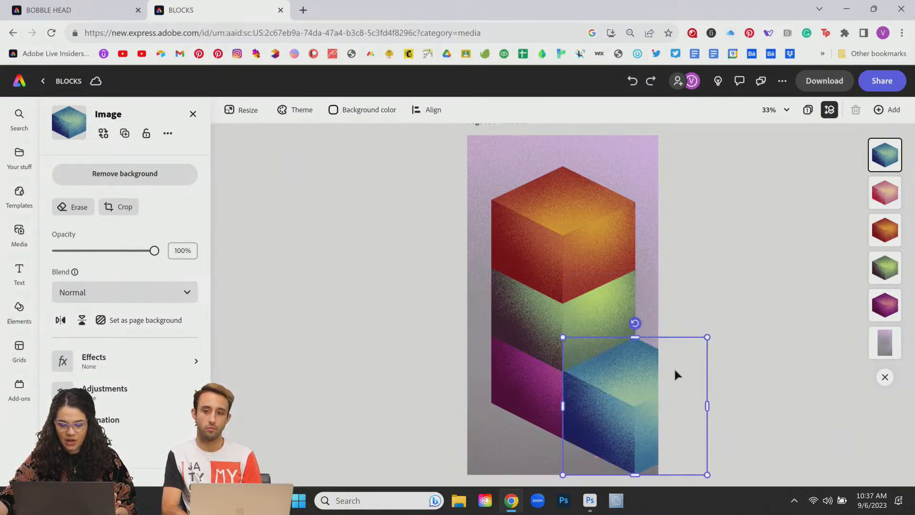
drag(637, 409, 667, 325)
drag(618, 424, 710, 436)
drag(629, 320, 605, 399)
Step: Preview Drop, then give the magenta cube a Bungee entrance and show per-layer timing
click(508, 394)
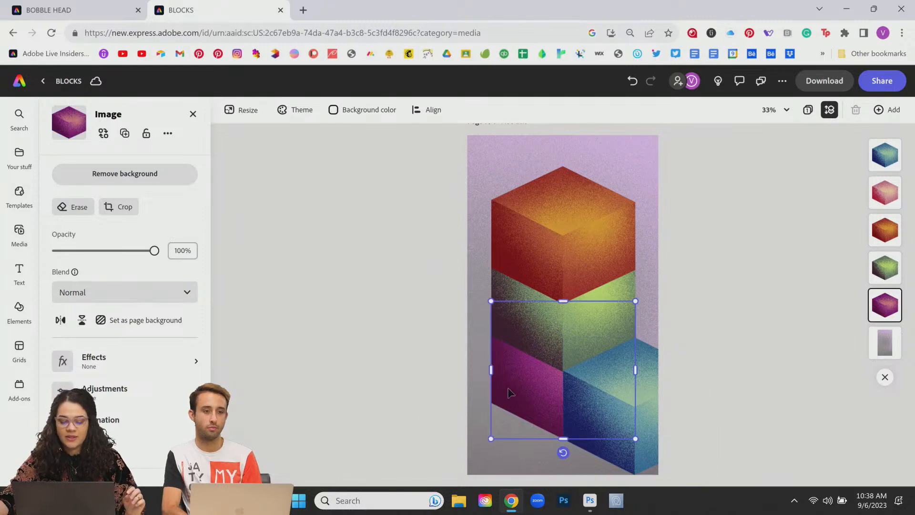
click(120, 428)
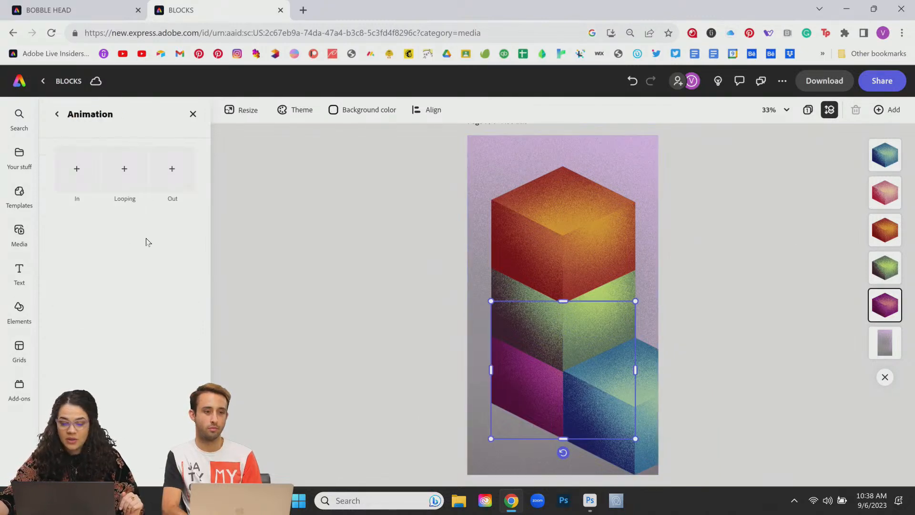
click(76, 171)
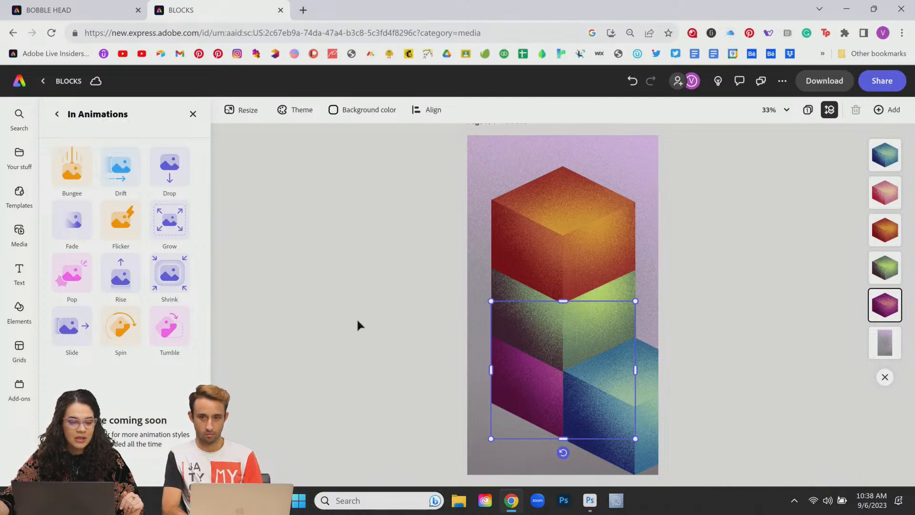
click(164, 161)
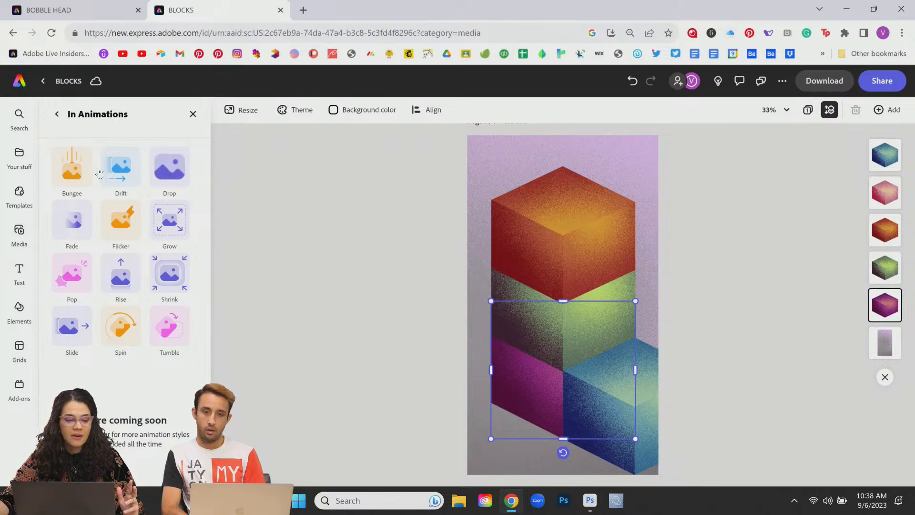
click(67, 169)
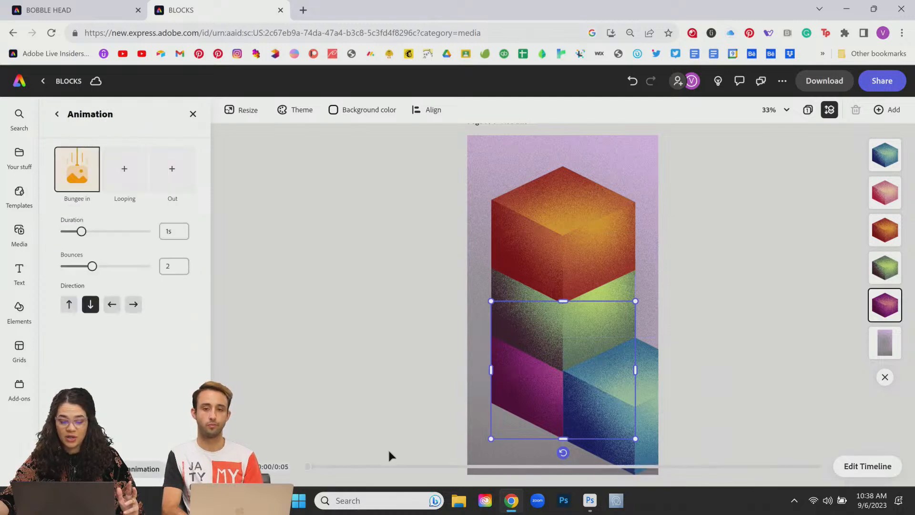
click(867, 466)
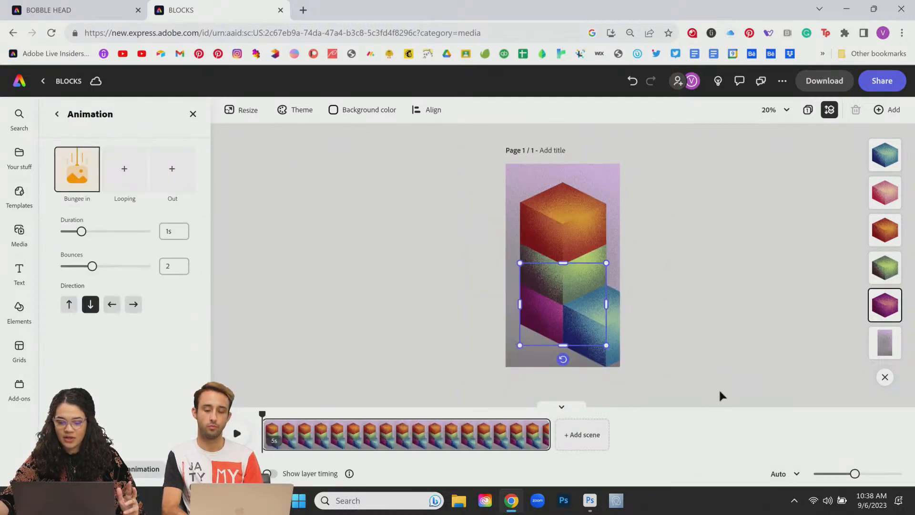
click(269, 473)
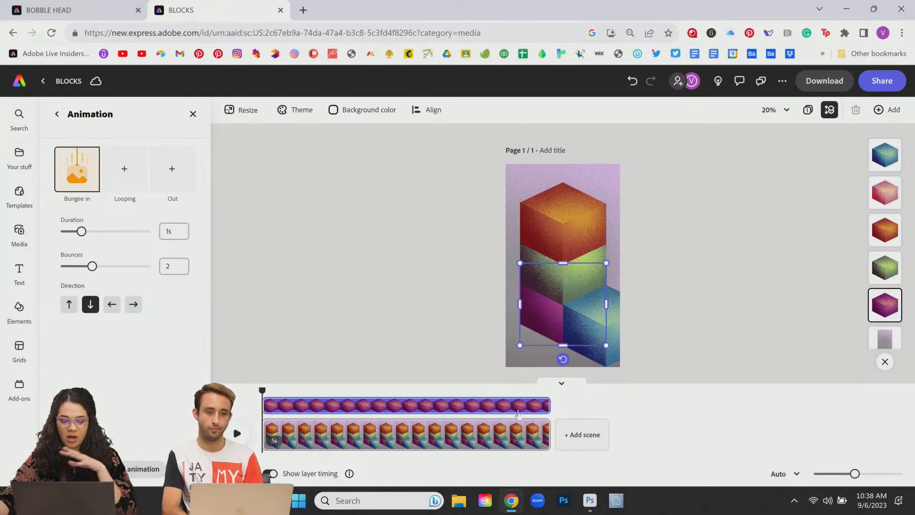
Step: Start the blue cube at about 0.6s with a Bungee entrance
click(615, 328)
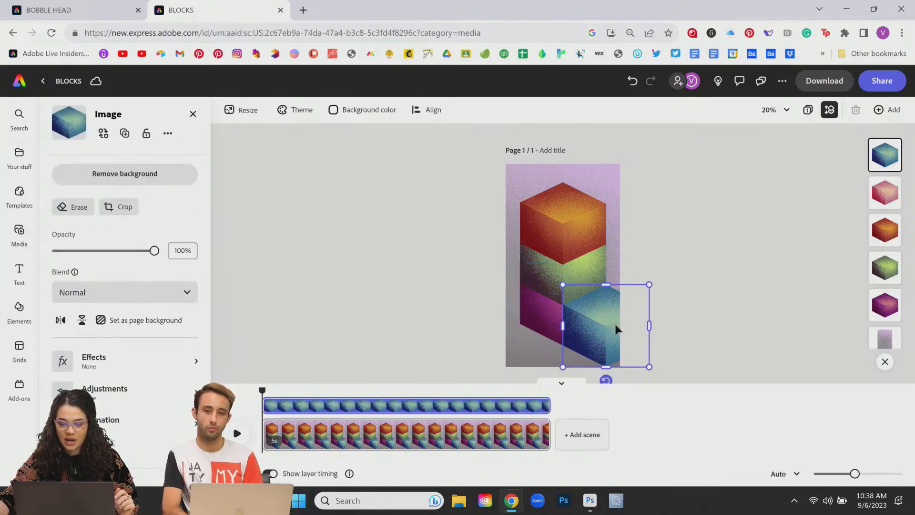
drag(262, 389, 292, 403)
click(294, 406)
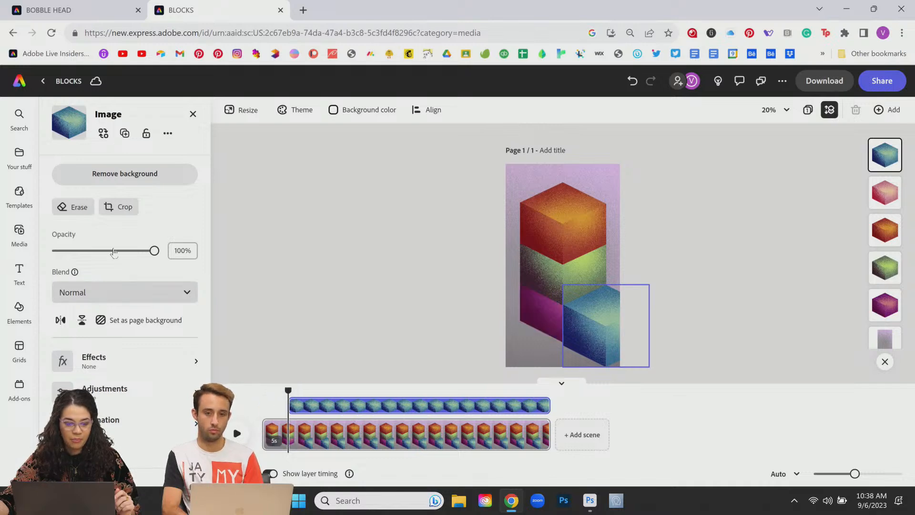
click(108, 420)
click(77, 184)
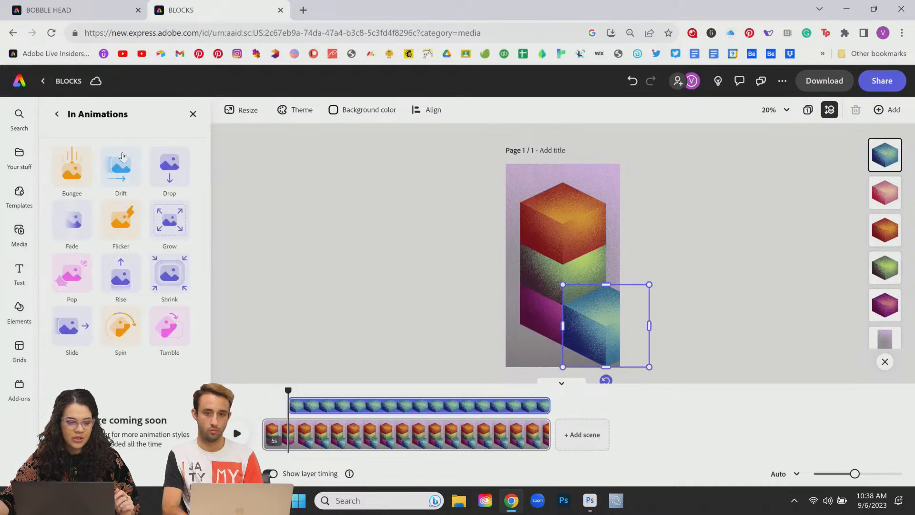
click(81, 185)
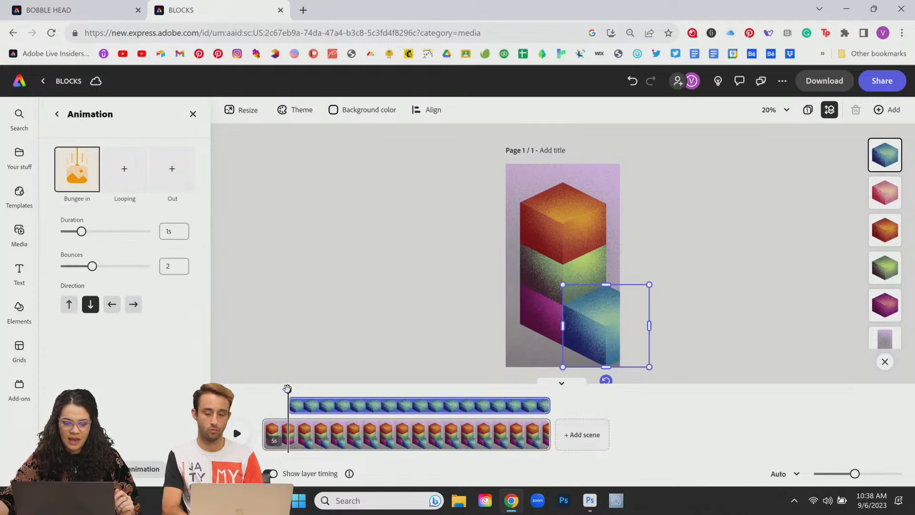
Step: Start the green cube at about 0.8s with a Bungee entrance, previewing the bounce at 1.2s
mouse_move(296, 391)
mouse_down()
mouse_move(317, 390)
mouse_move(308, 395)
mouse_up()
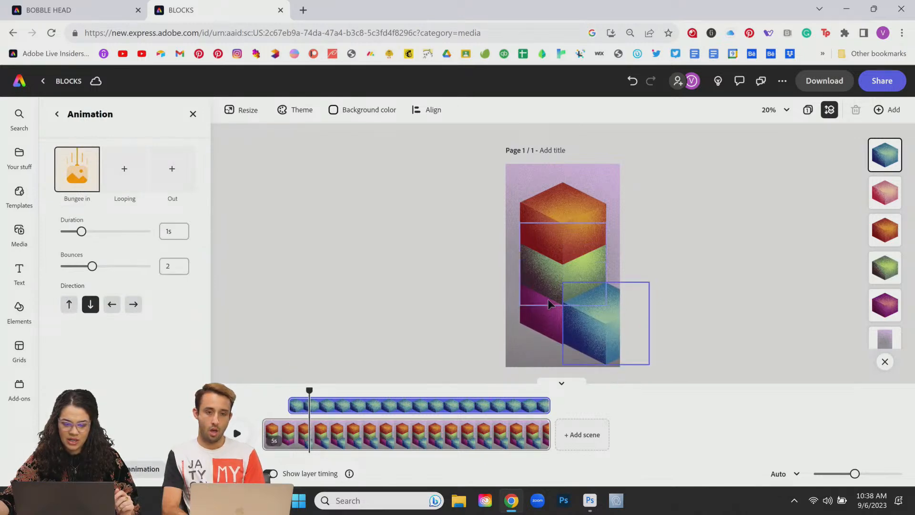
click(557, 283)
drag(264, 405, 311, 404)
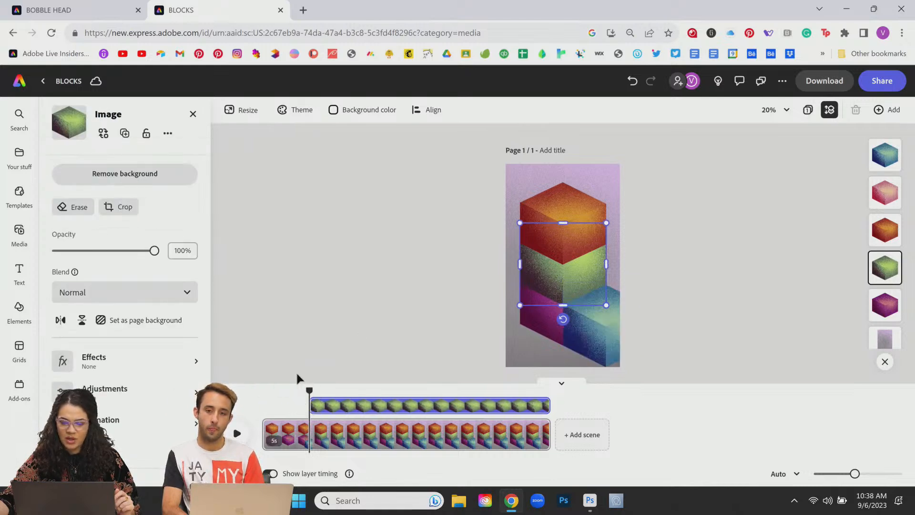
click(110, 419)
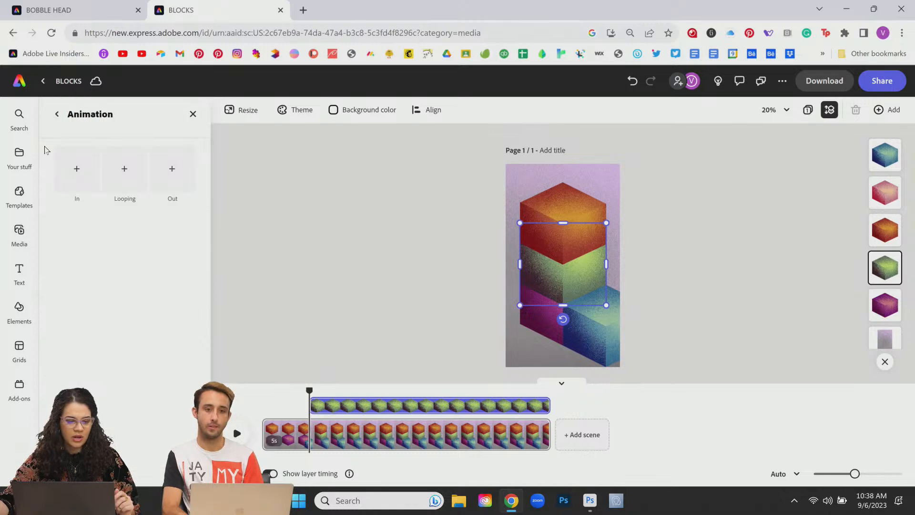
click(74, 167)
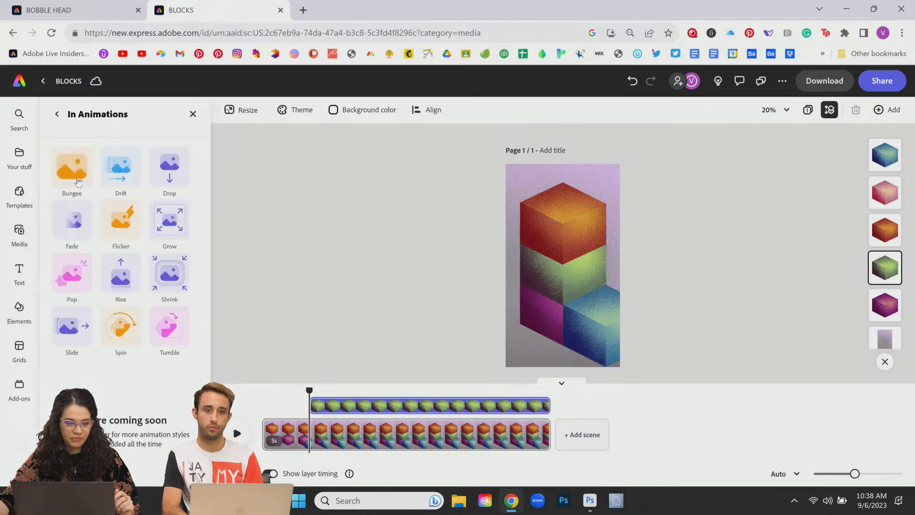
click(74, 172)
drag(308, 387, 331, 389)
Step: Delay the orange top cube to about 3.8s with a Bungee entrance, then play from 0
click(574, 205)
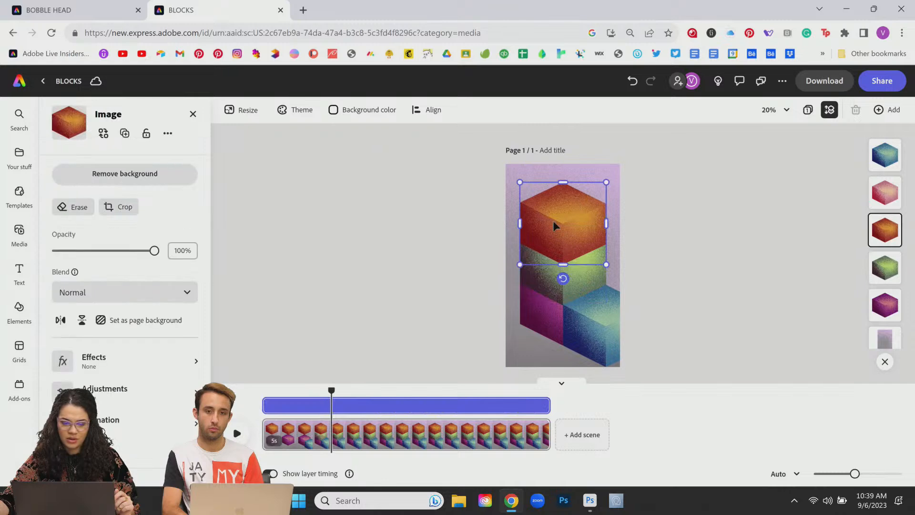
drag(266, 404, 332, 411)
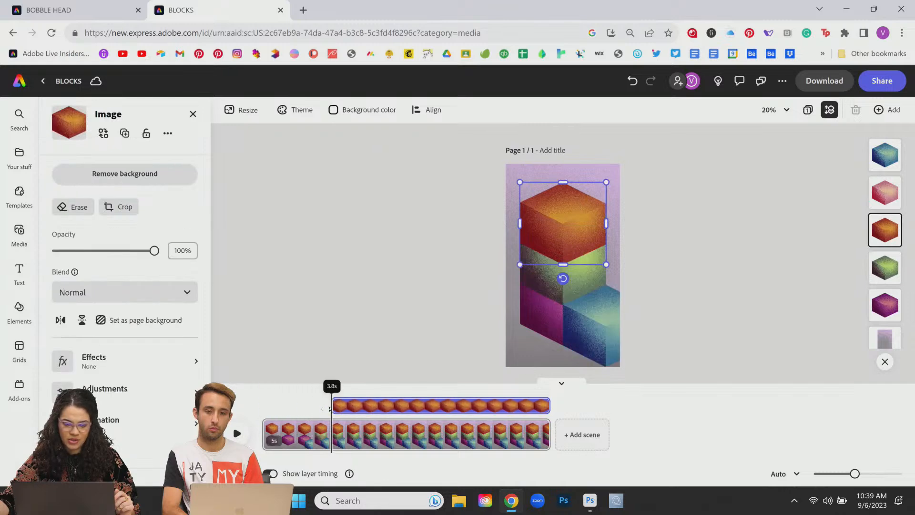
click(124, 419)
click(72, 171)
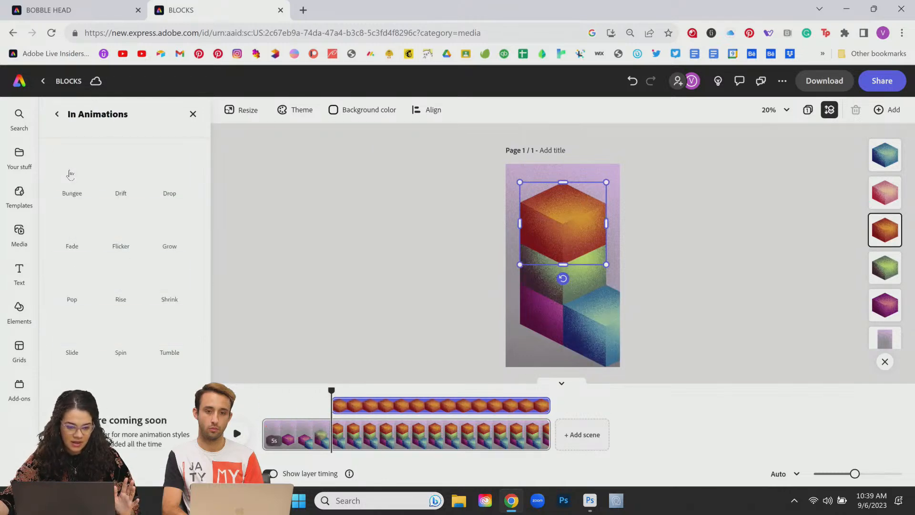
click(71, 176)
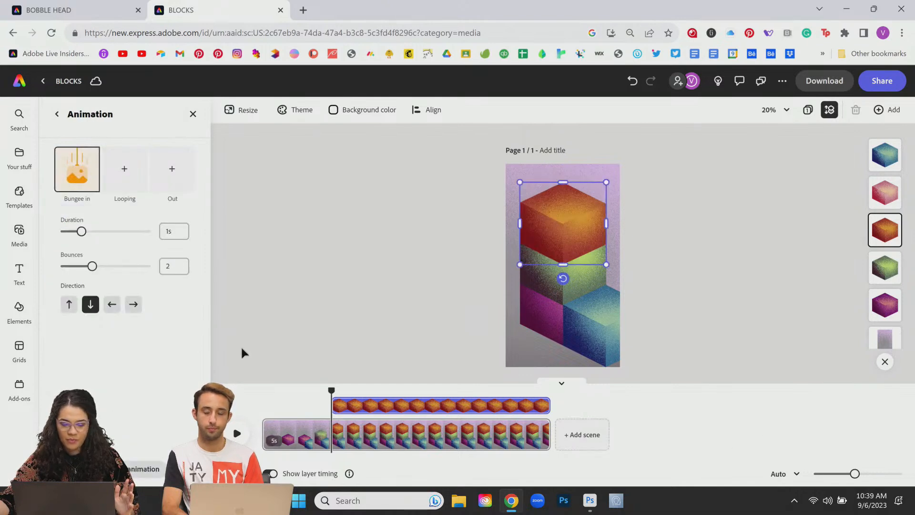
drag(330, 389, 261, 389)
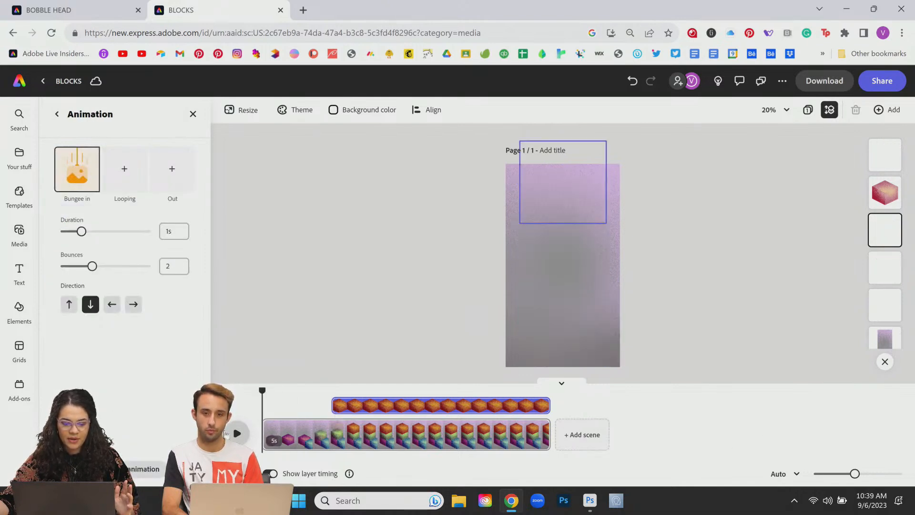
click(237, 433)
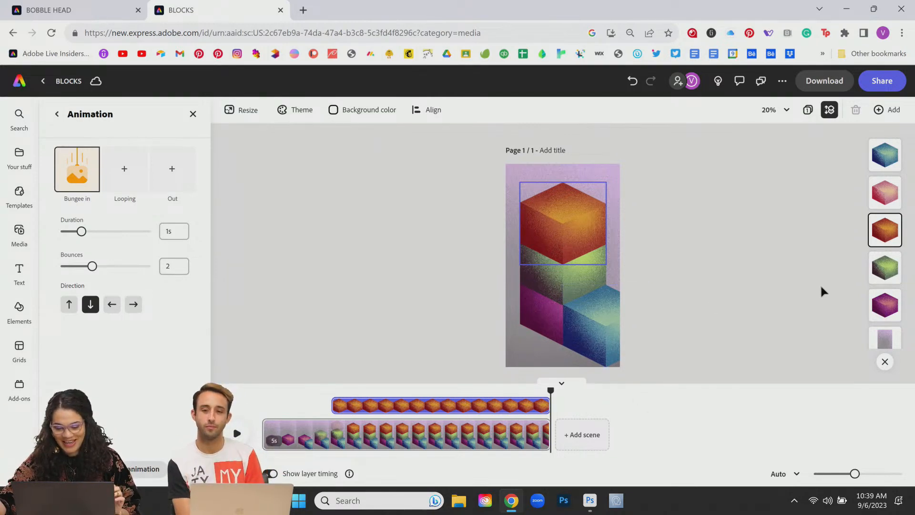
Step: Collapse the timeline and try the 50%, fit-selection and whole-page zoom presets
click(561, 383)
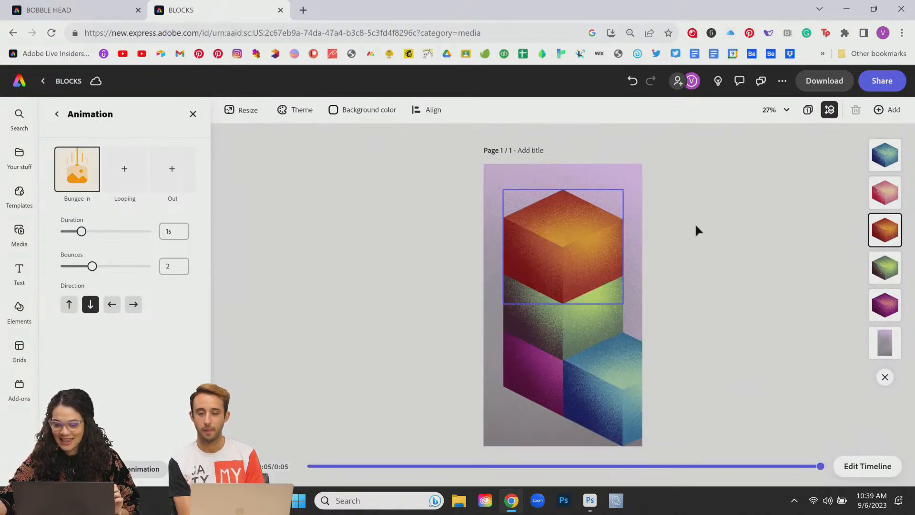
click(774, 110)
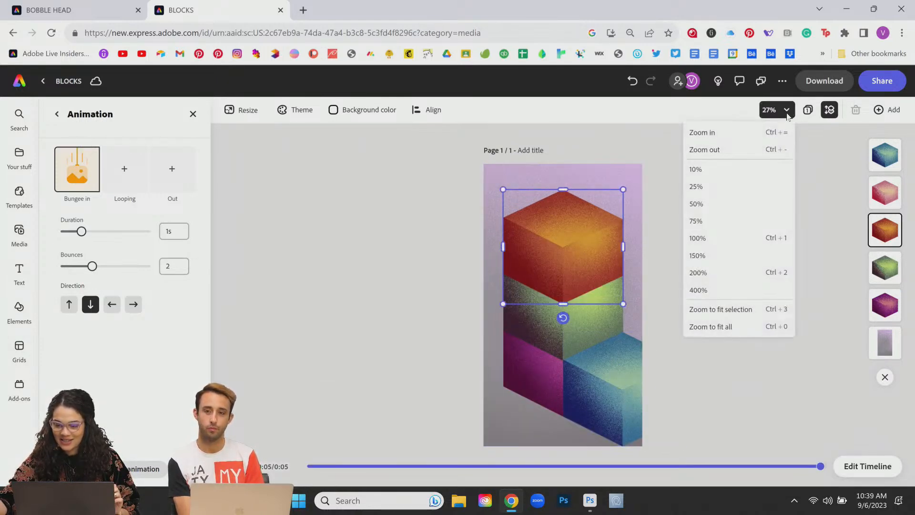
click(738, 210)
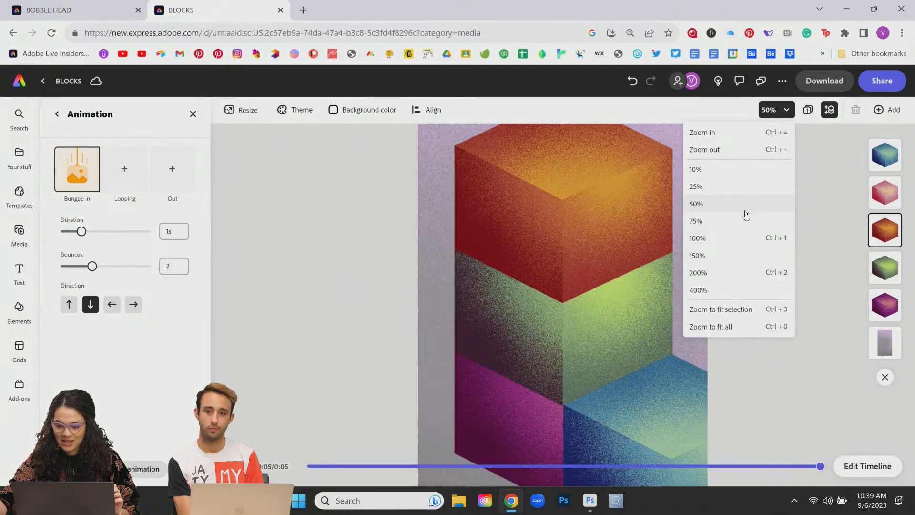
click(785, 110)
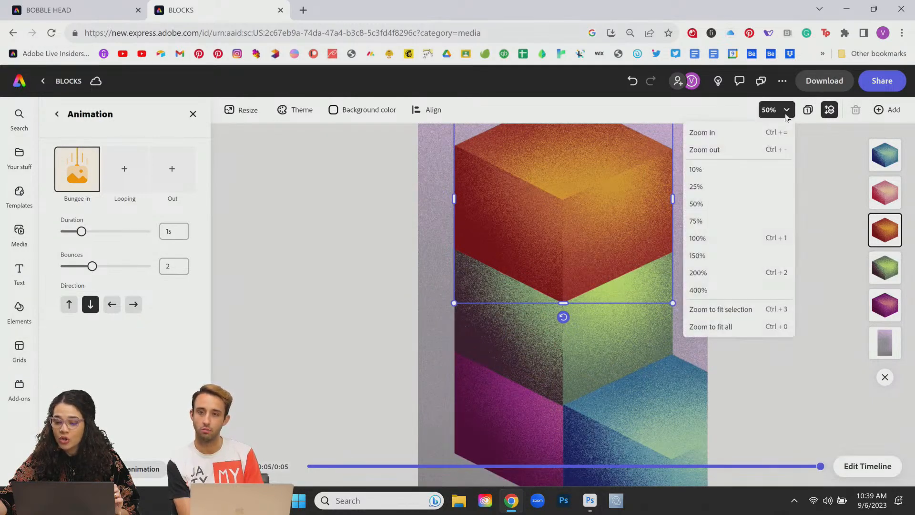
click(774, 310)
click(756, 328)
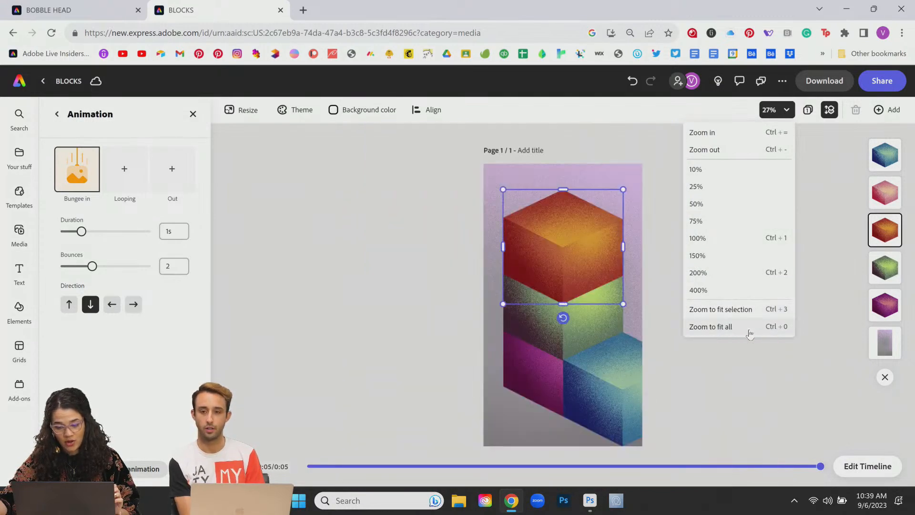
click(746, 388)
Step: Zoom in and back out to 33% with Ctrl +/-, then open the Media library
key(ctrl+=)
key(ctrl+=)
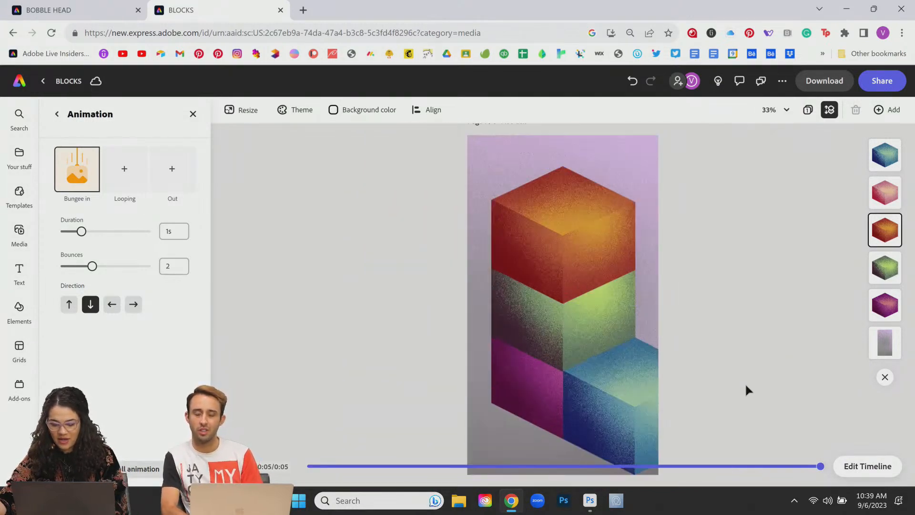
key(ctrl+minus)
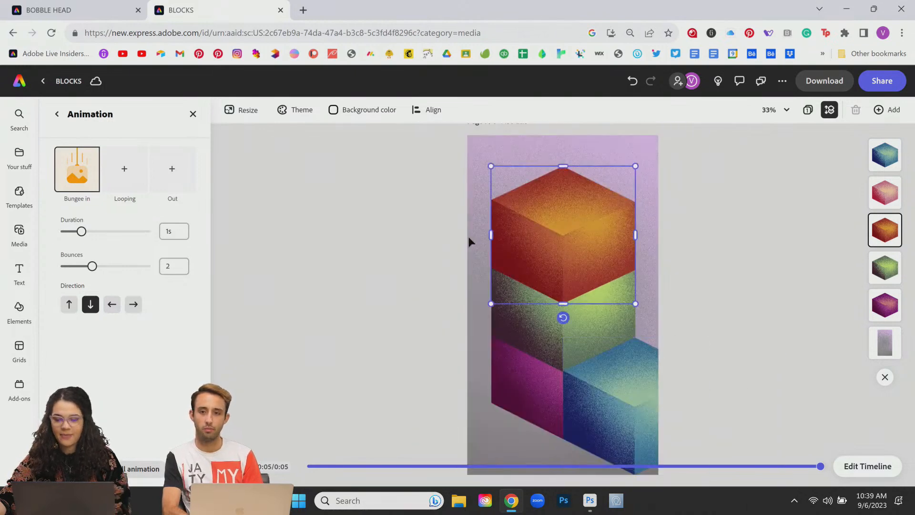
click(301, 278)
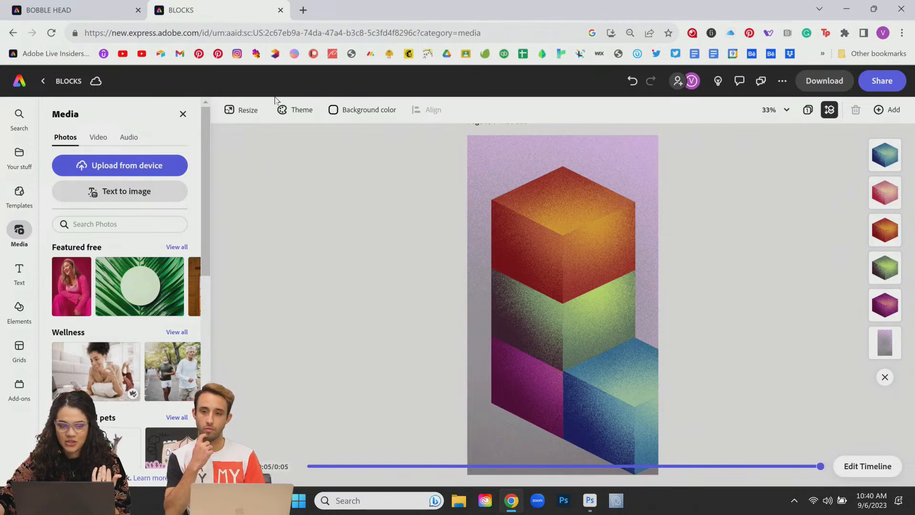
Step: Rename the project from 'BLOCKS' to 'BLOCKS 1' and replay the cube animation
click(70, 82)
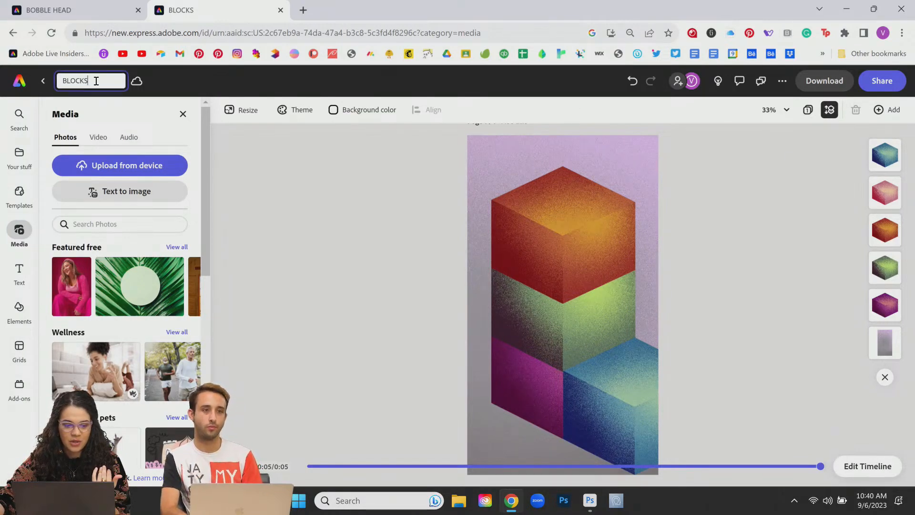
key(Return)
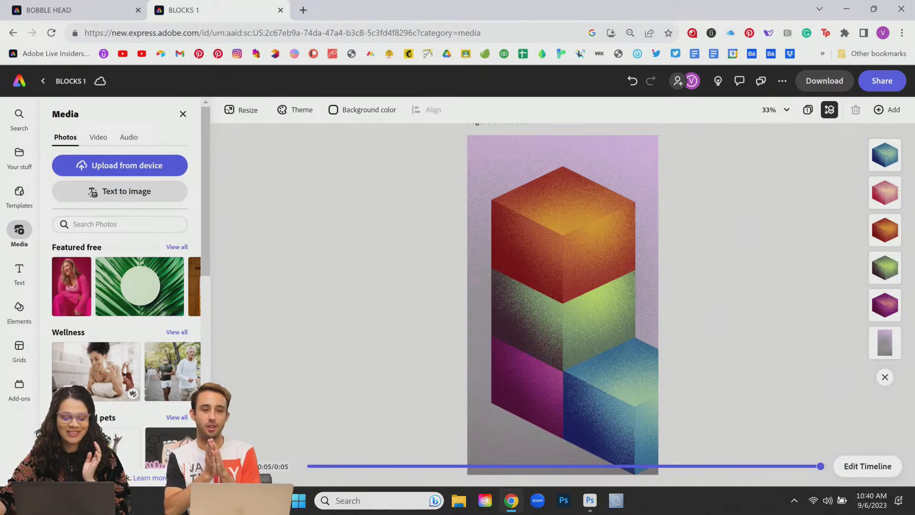
click(234, 466)
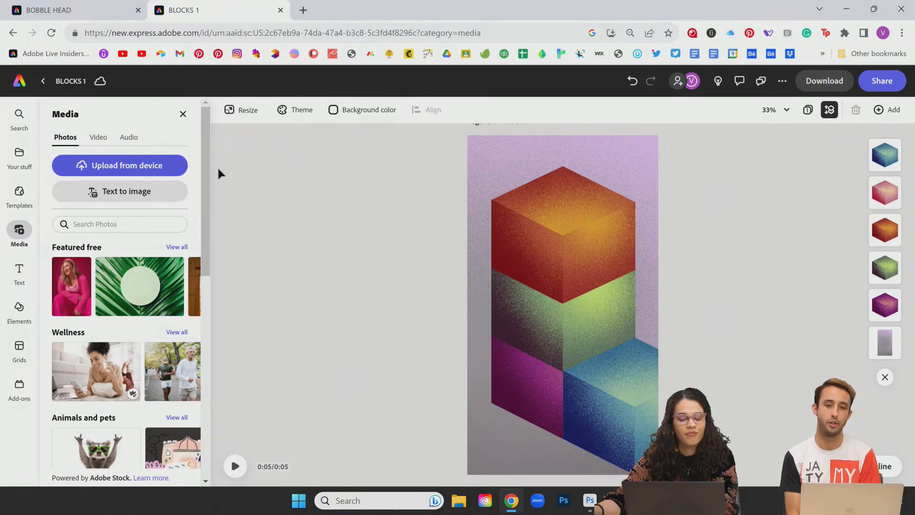
Step: From the Express home page, import BLOCKS.psd as a new project and open it in the editor
click(68, 12)
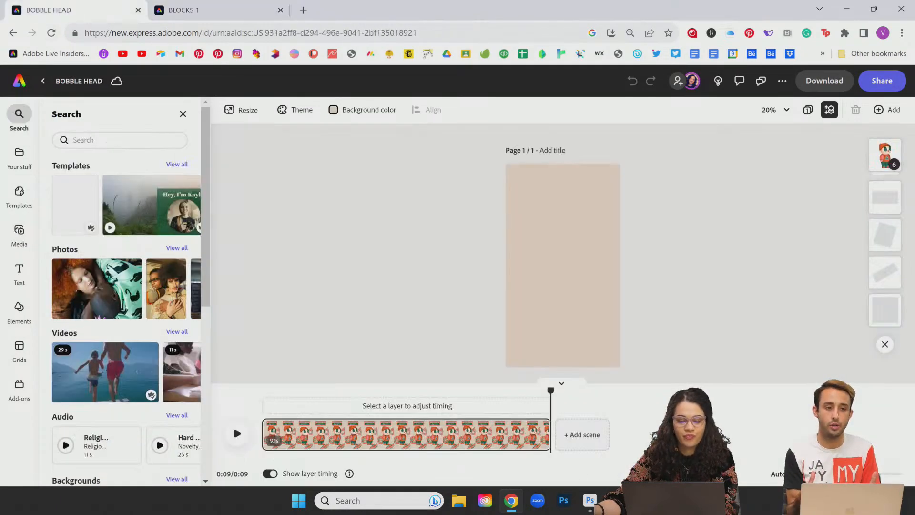
click(21, 82)
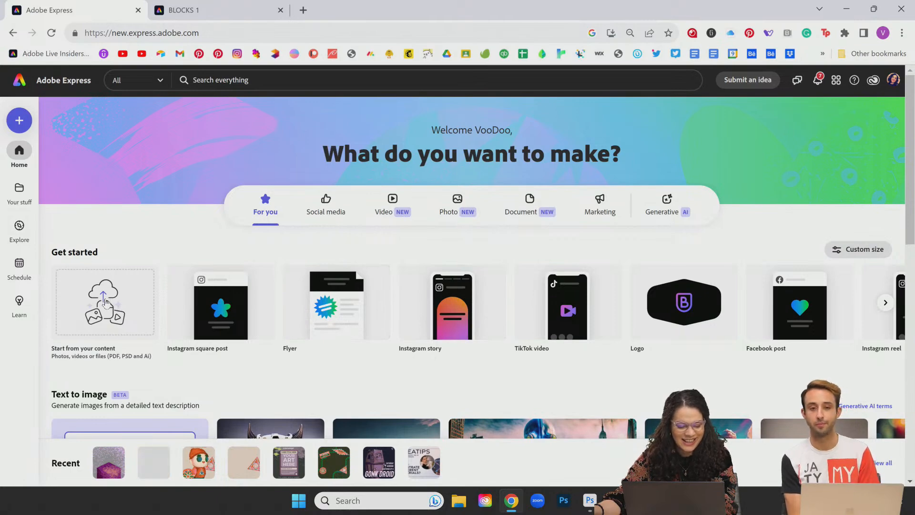
click(105, 303)
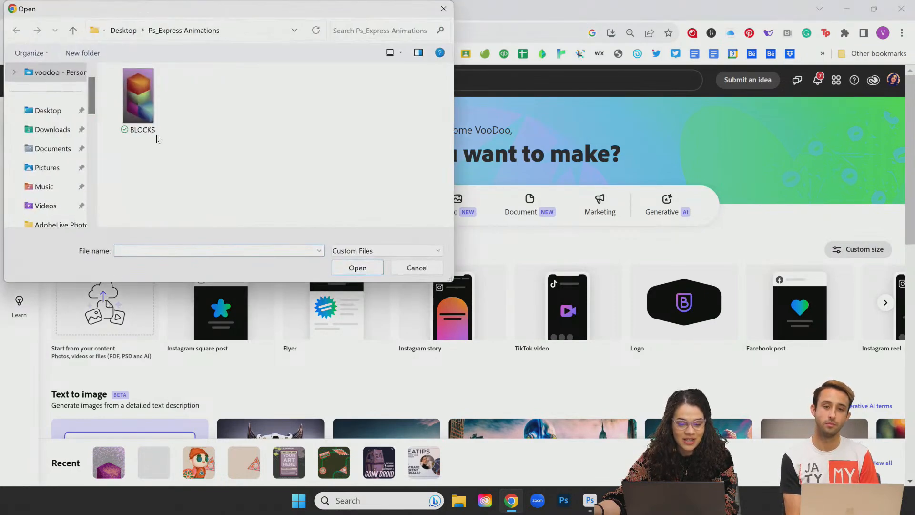
double_click(145, 102)
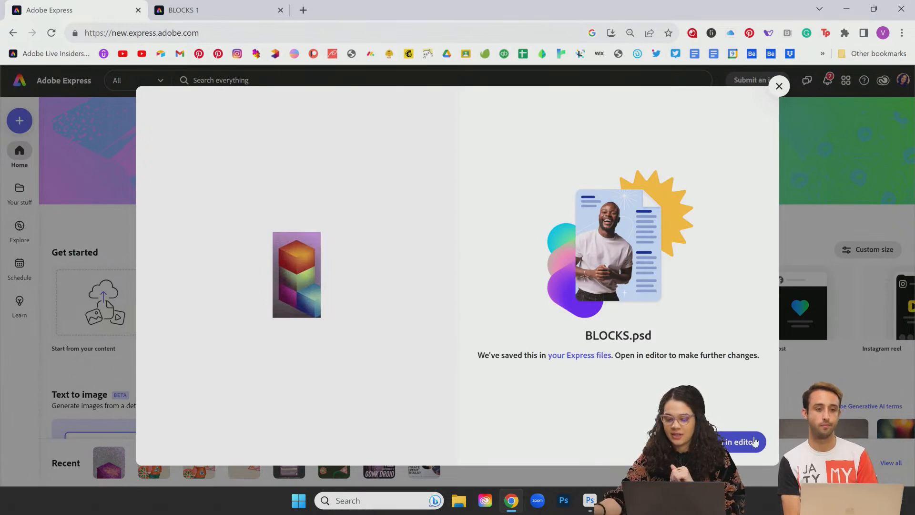
click(753, 442)
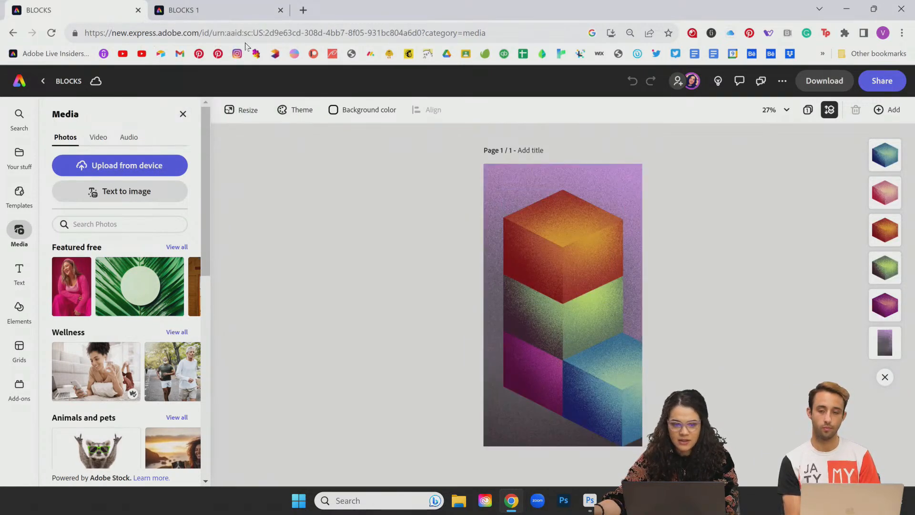
Step: On the newly imported BLOCKS tab, append ' 2' to name the project 'BLOCKS 2'
click(218, 13)
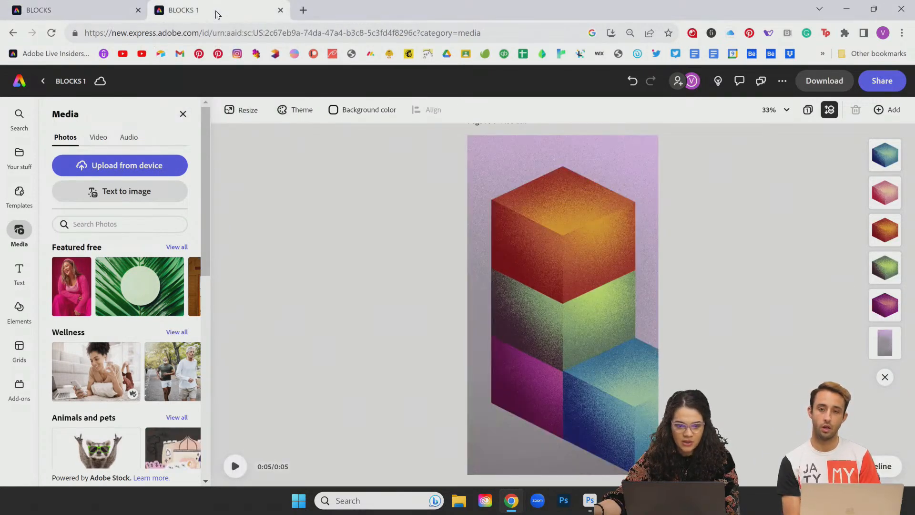
click(66, 10)
click(81, 83)
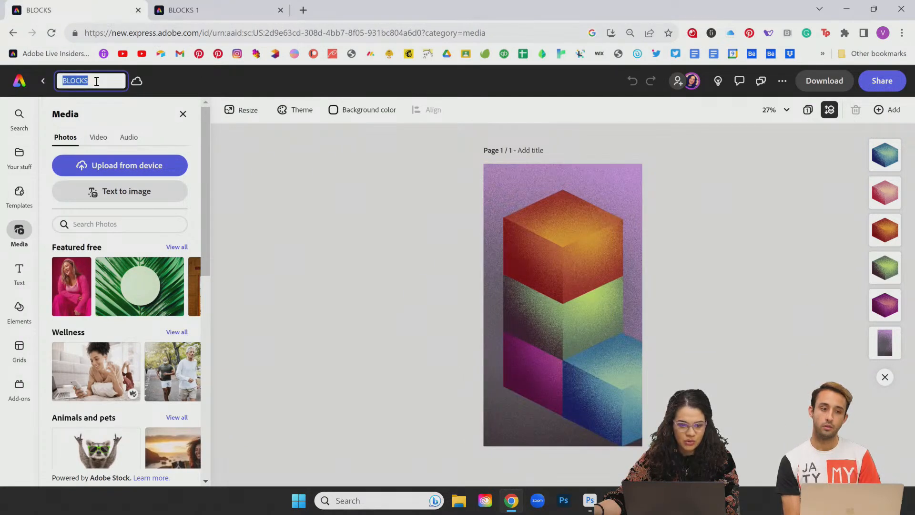
text(2)
key(Return)
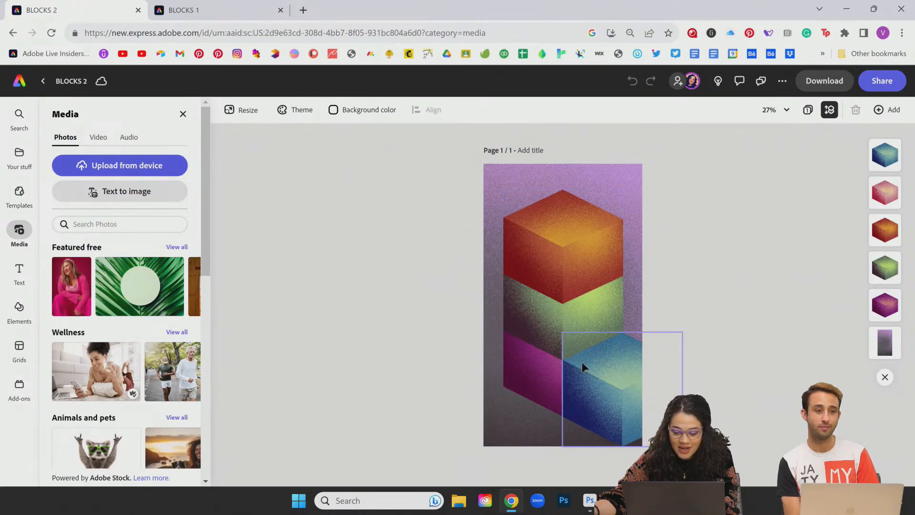
Step: Select the orange top cube and show its In, Looping and Out animation options
click(563, 253)
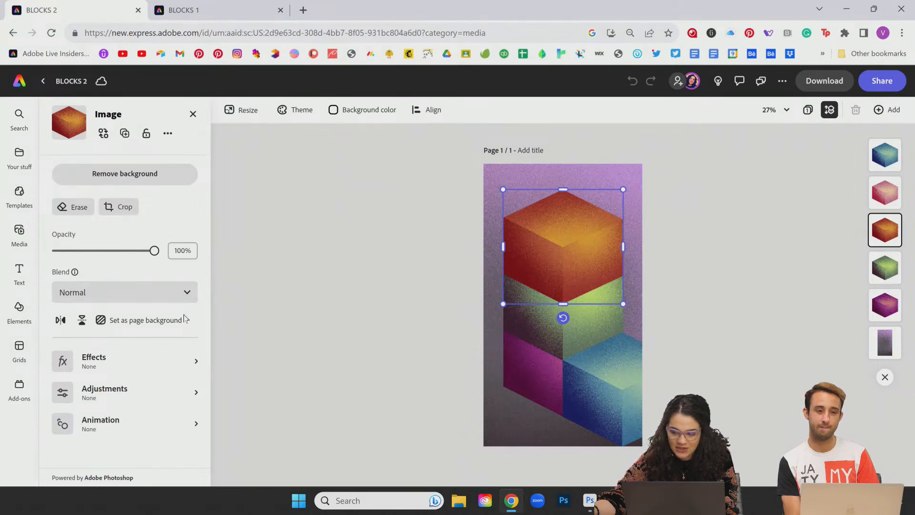
click(114, 429)
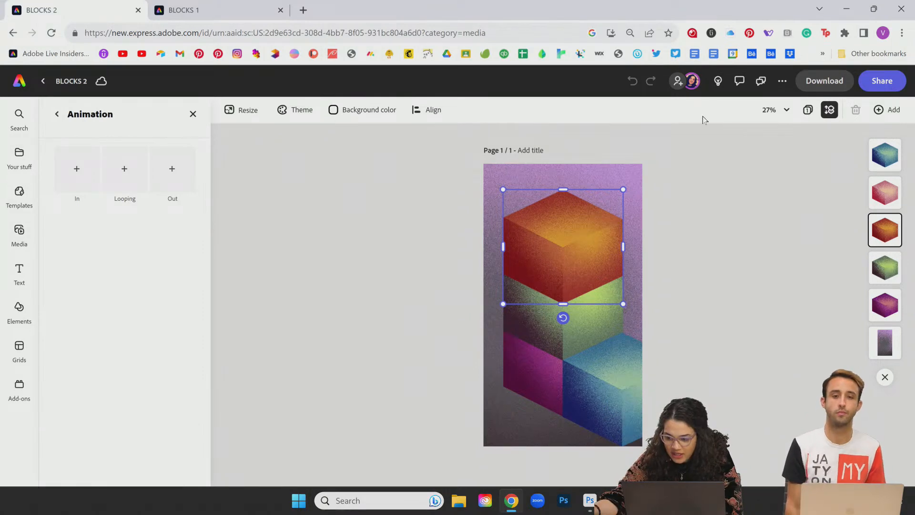
Step: Drag the blue cube to the lower right and tuck the pink cube behind the upper cubes
click(885, 192)
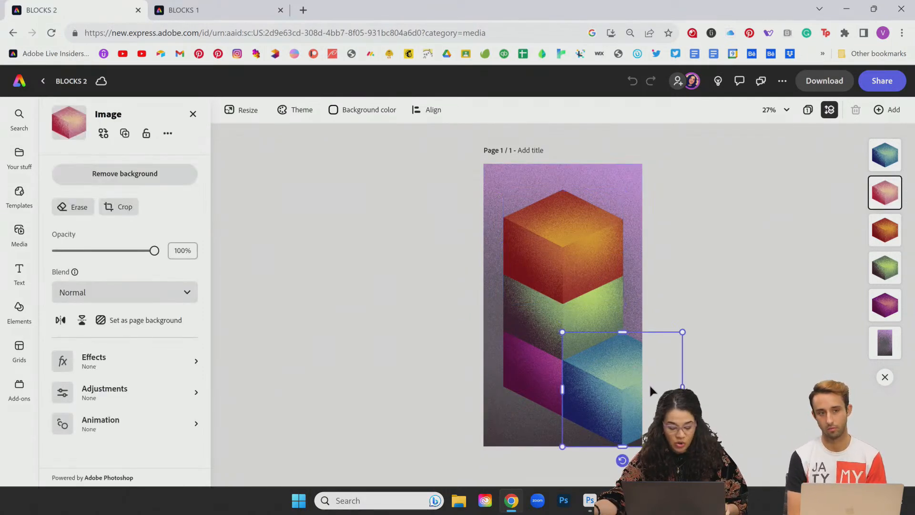
mouse_move(640, 393)
mouse_down()
mouse_move(590, 386)
mouse_move(640, 383)
mouse_up()
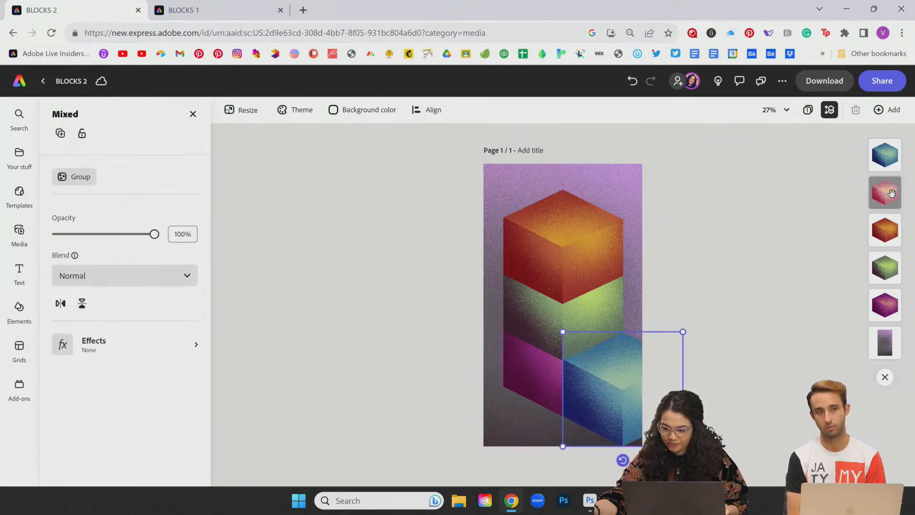
drag(890, 192, 885, 304)
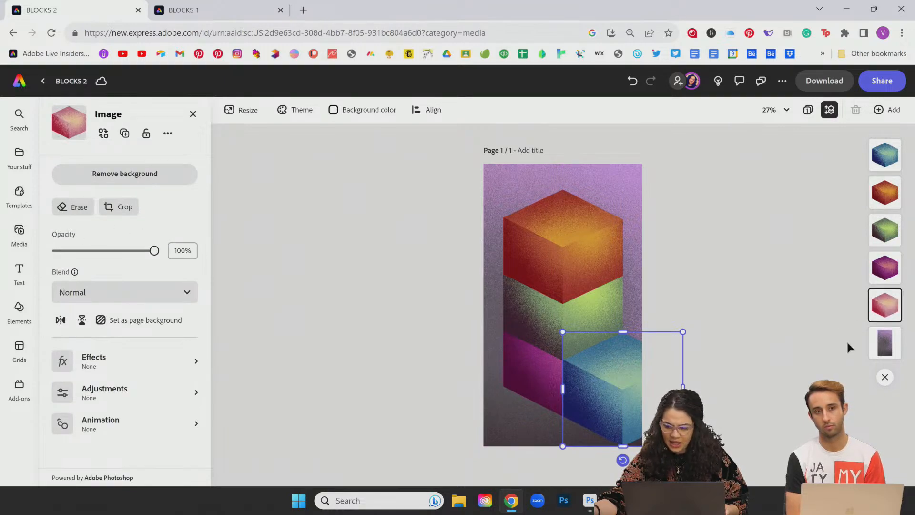
drag(641, 359, 614, 338)
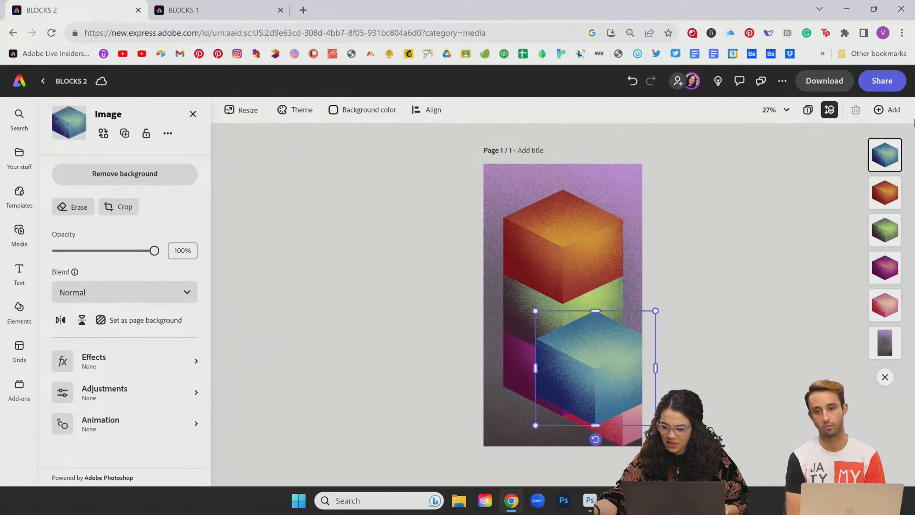
drag(628, 434, 634, 344)
drag(594, 376, 616, 400)
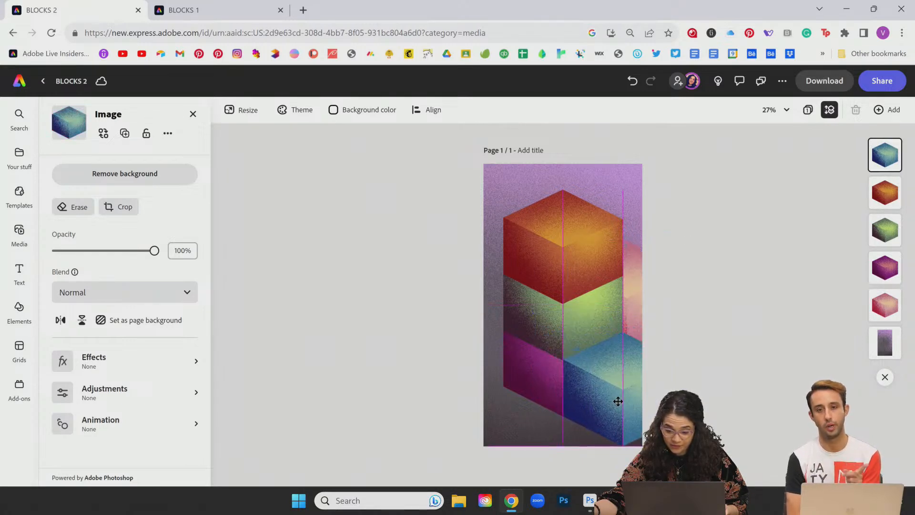
click(635, 281)
drag(652, 279, 668, 299)
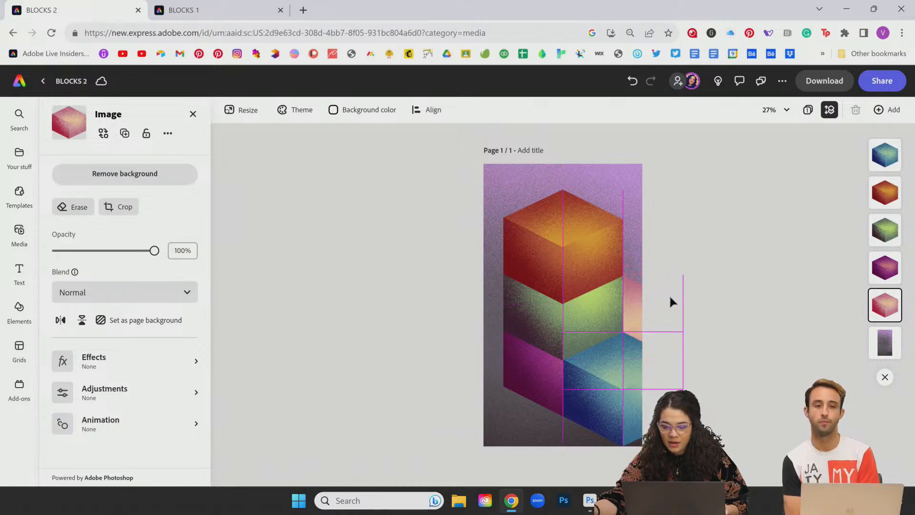
click(746, 297)
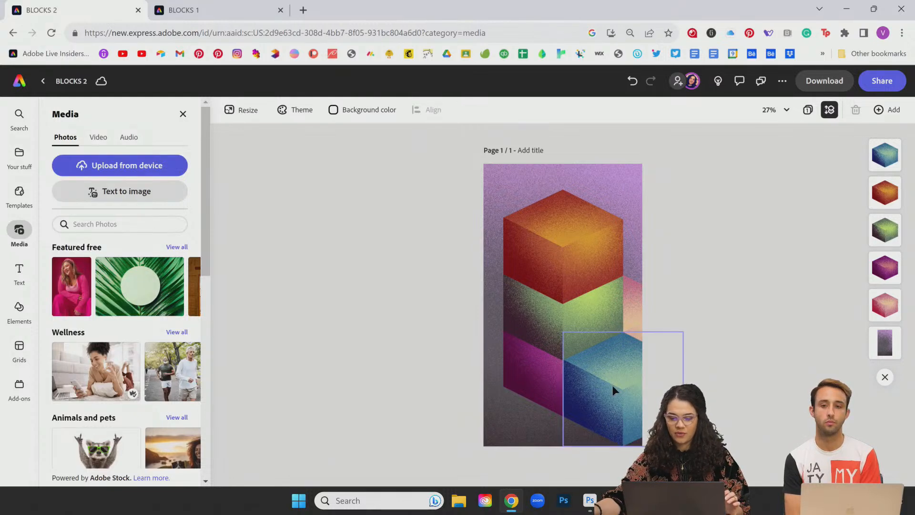
Step: Give the orange top cube a Grow entrance animation
click(577, 248)
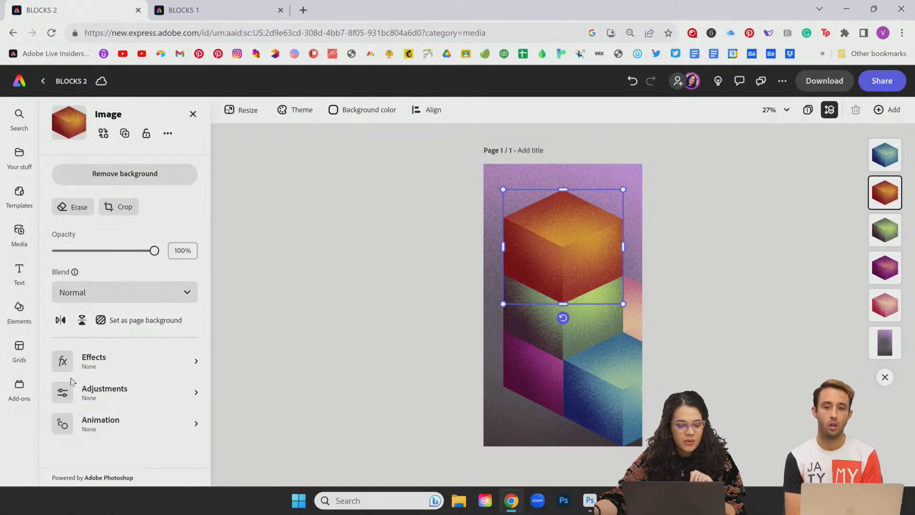
click(66, 423)
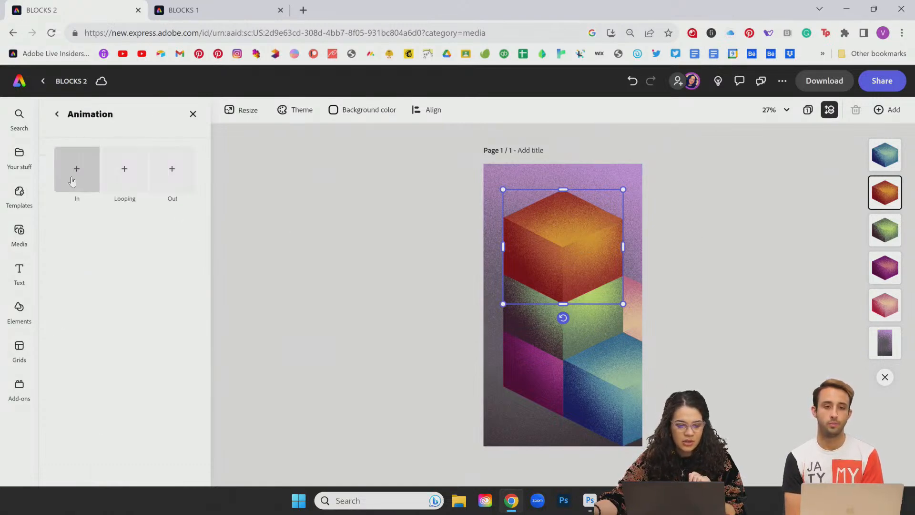
click(75, 184)
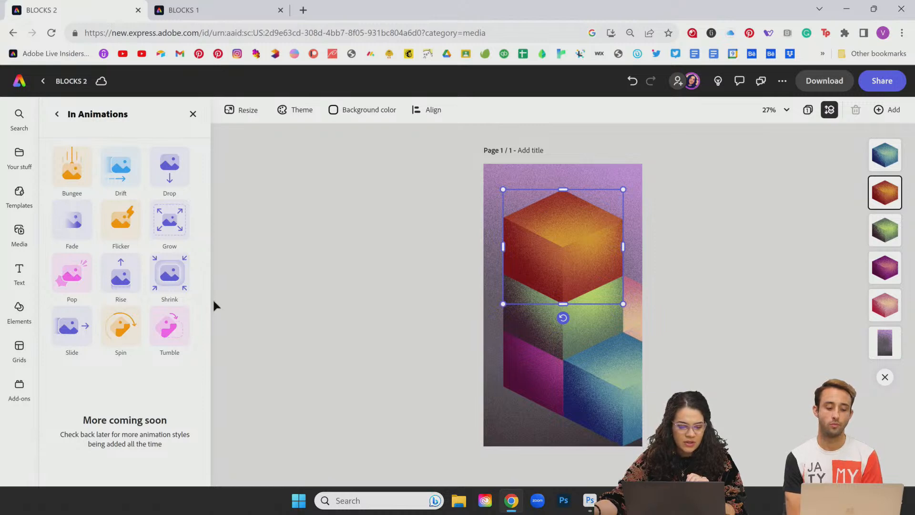
click(169, 220)
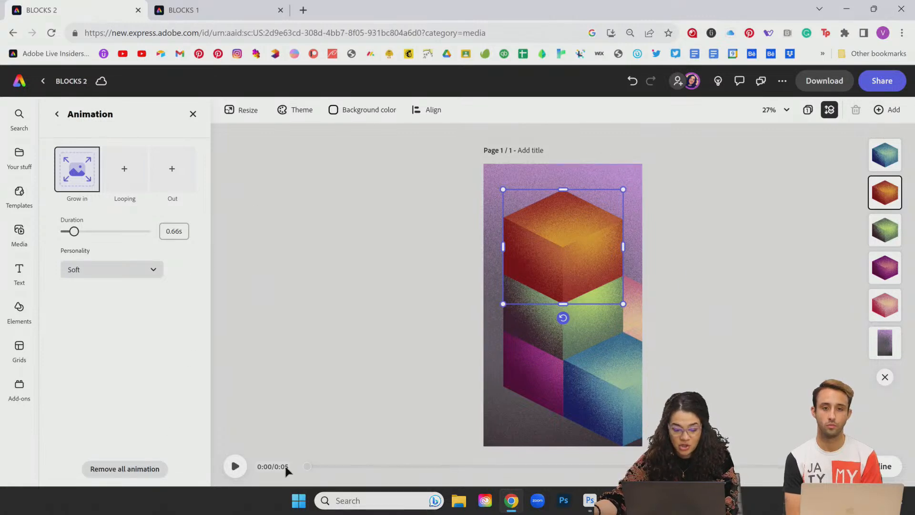
Step: Lengthen the scene to 10 seconds and turn on Show layer timing
click(866, 466)
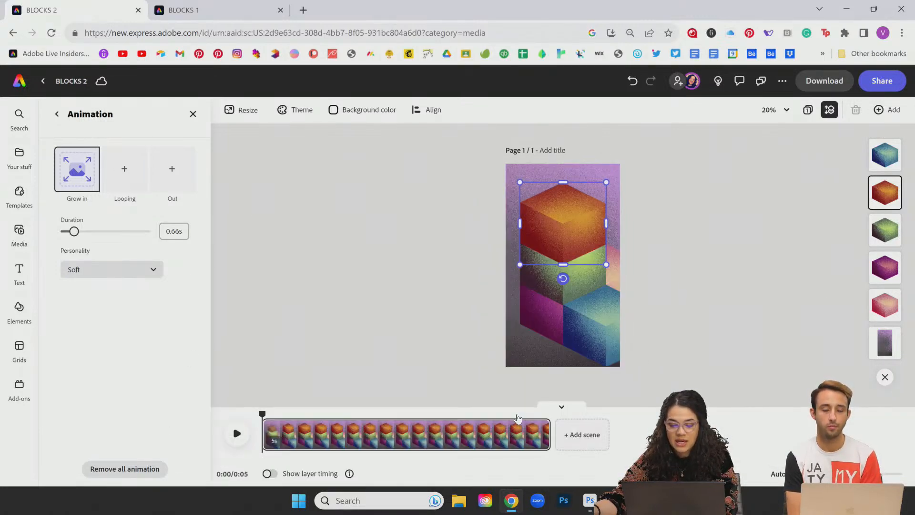
mouse_move(546, 433)
drag(546, 433, 650, 436)
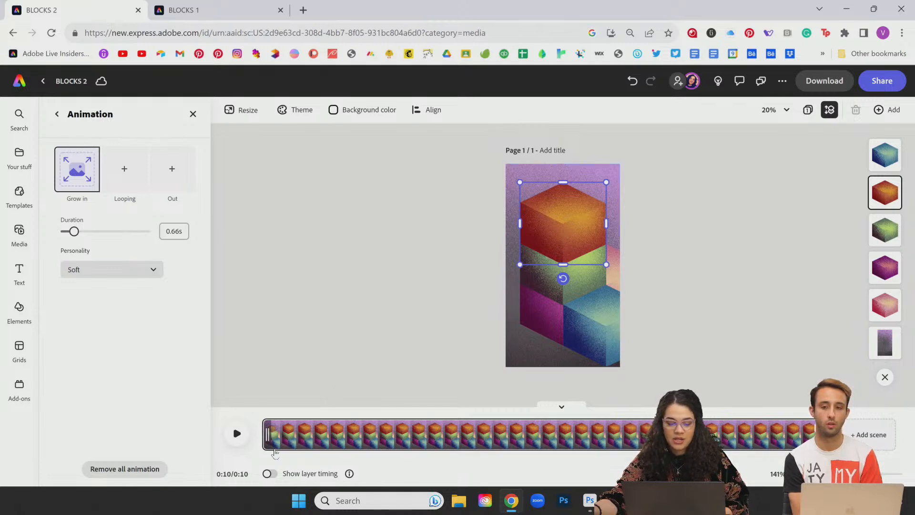
click(270, 473)
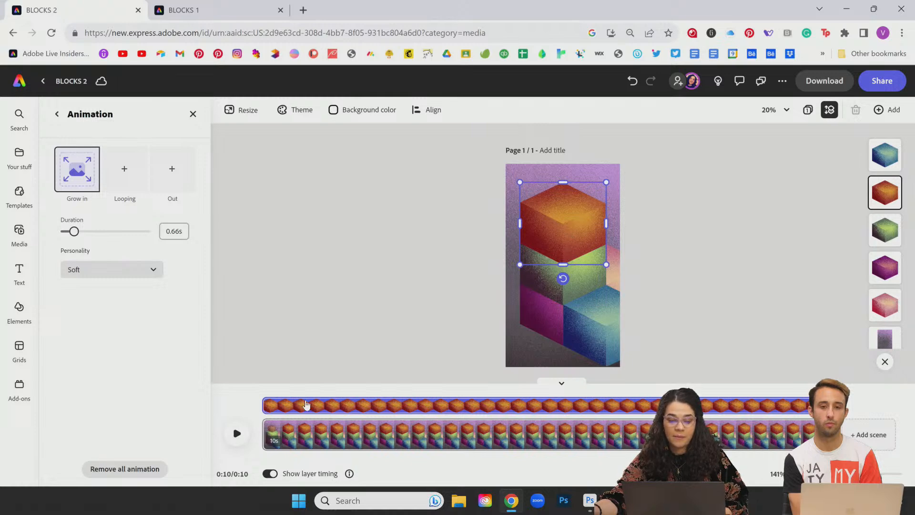
Step: Make the orange cube's layer span the whole 8-second scene, then rewind and play the preview
drag(266, 406, 367, 406)
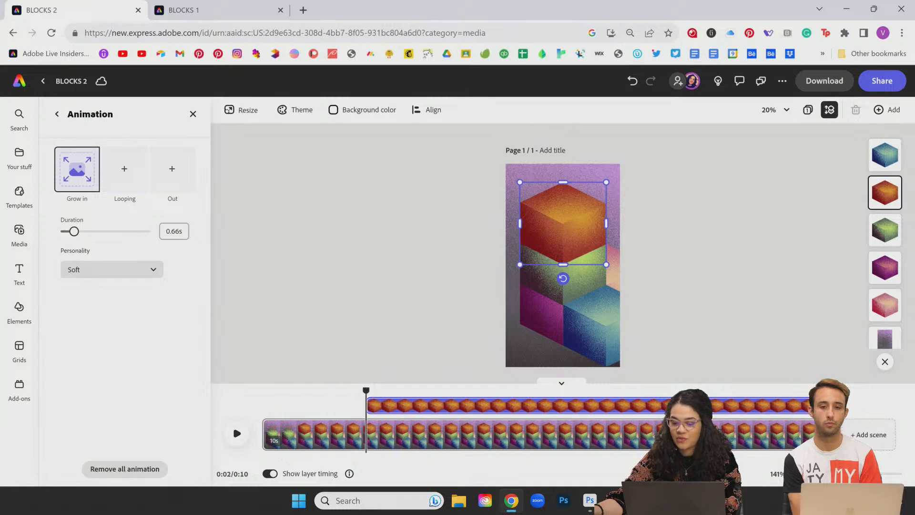
drag(810, 406, 744, 404)
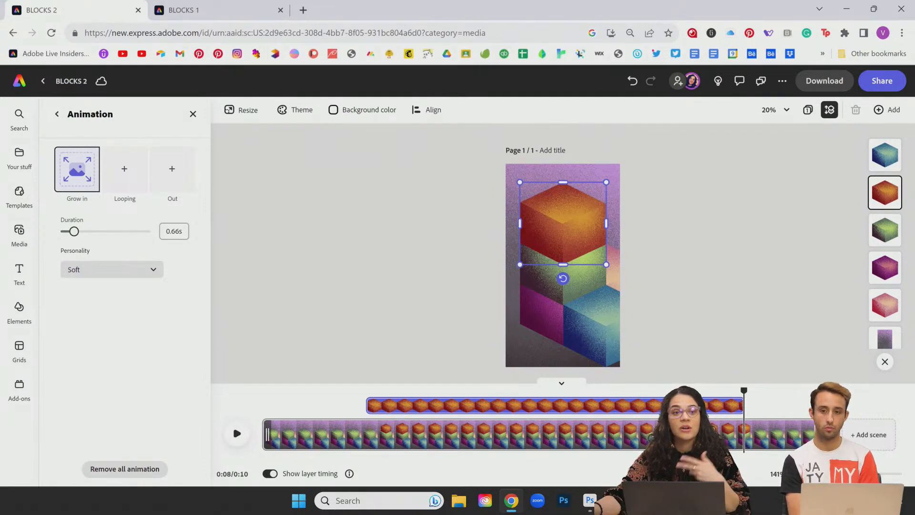
drag(370, 406, 265, 405)
drag(741, 404, 716, 419)
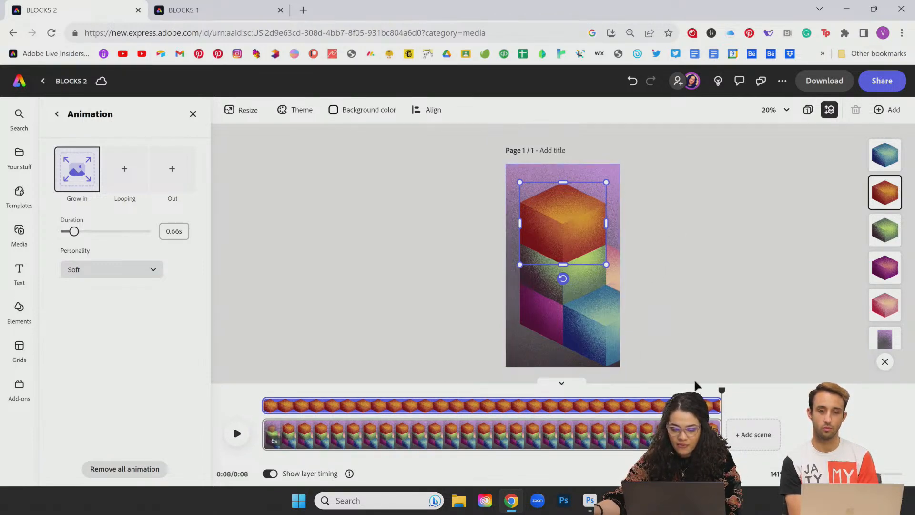
drag(635, 384, 245, 323)
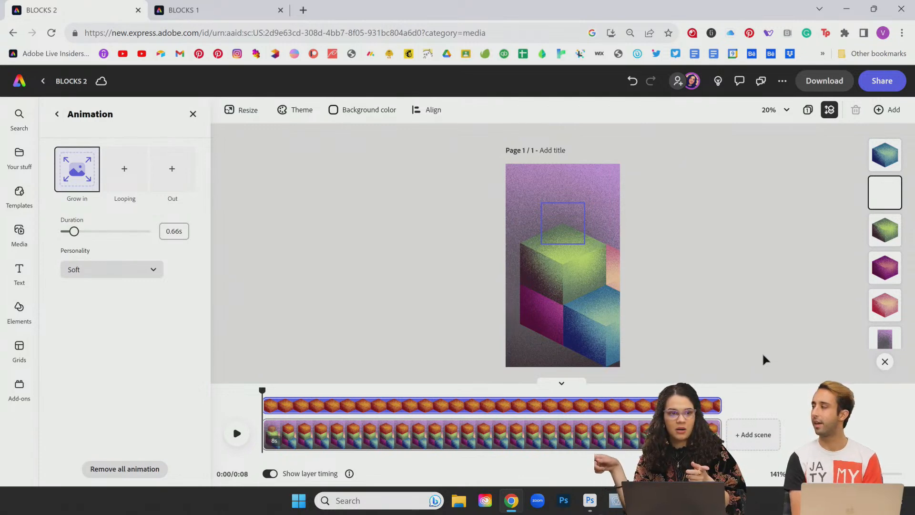
key(space)
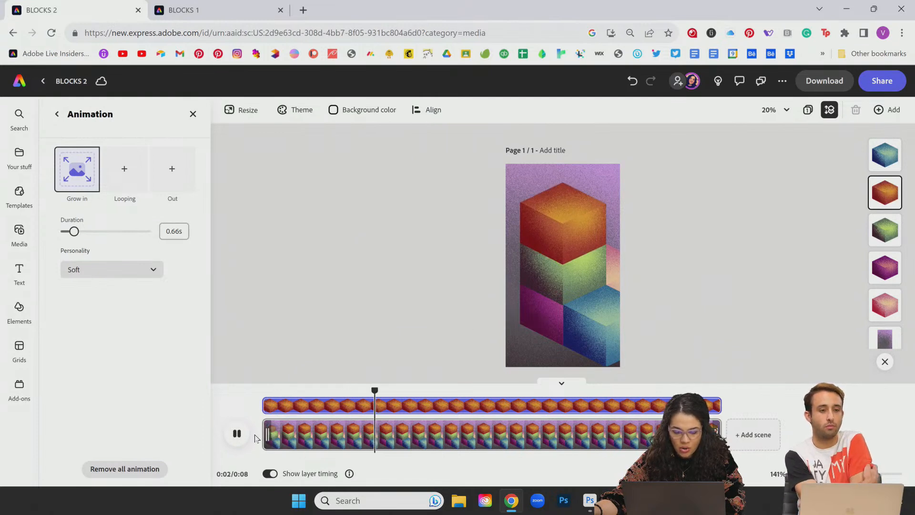
Step: Swap the orange cube's Grow in entrance for Pop in, replay it, and bring up the looping choices
click(237, 433)
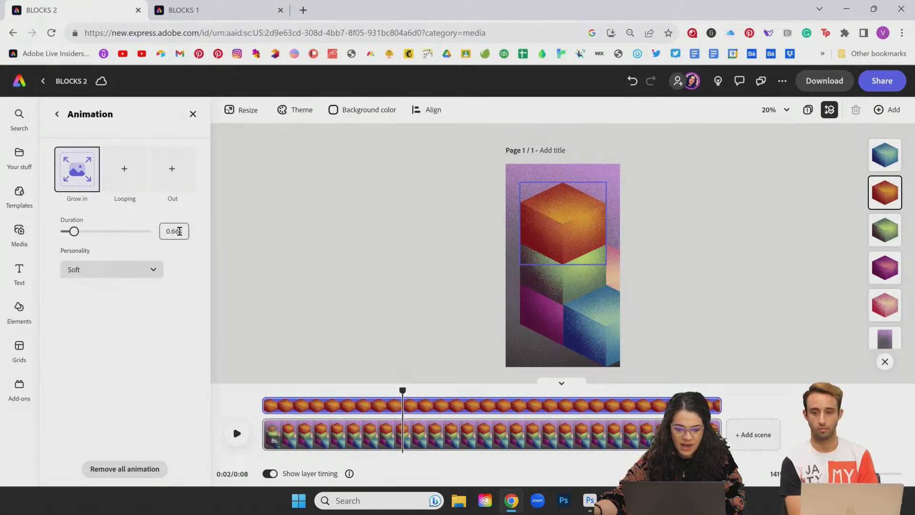
click(77, 170)
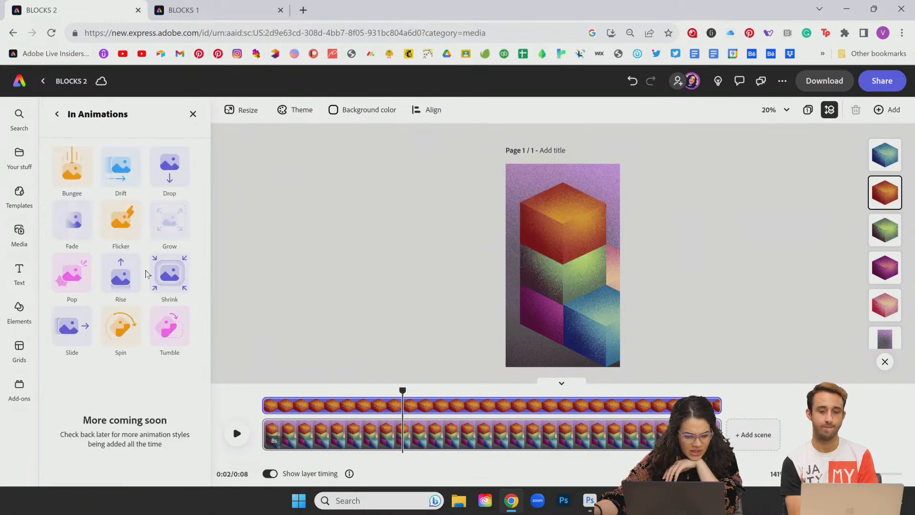
click(72, 277)
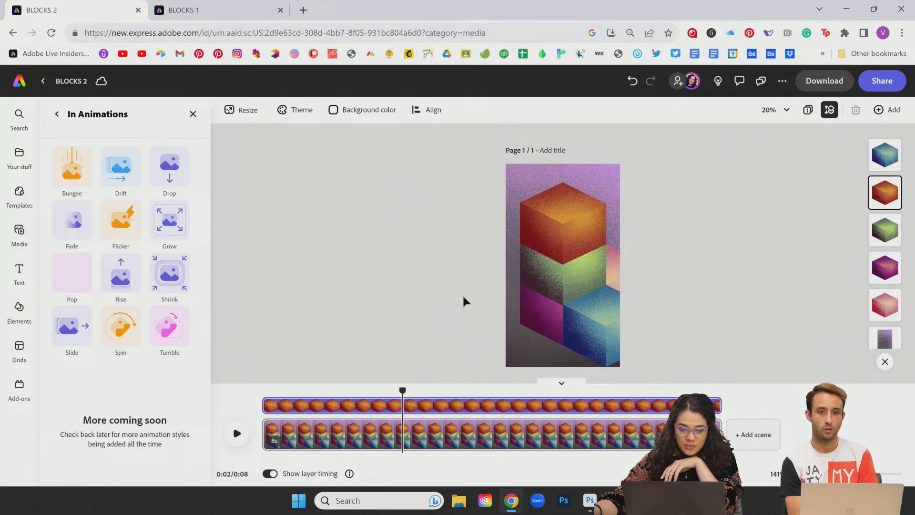
drag(401, 390, 227, 383)
click(237, 433)
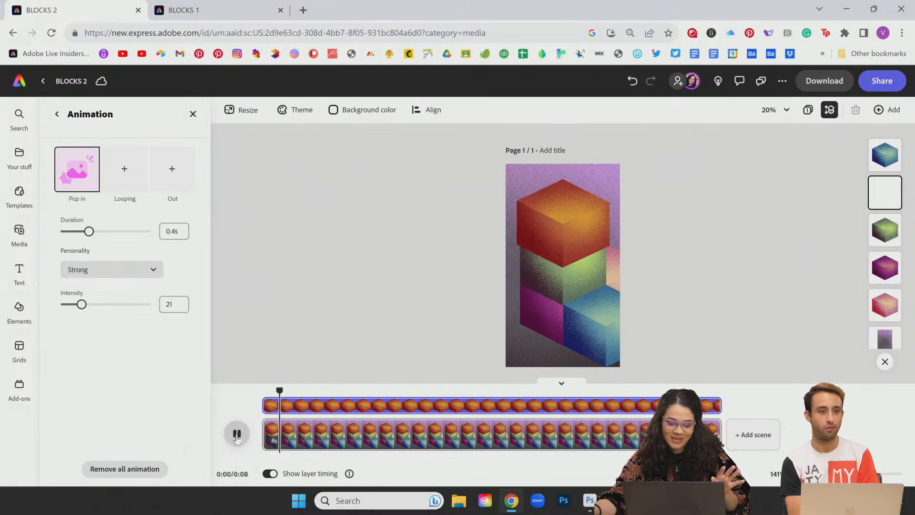
click(128, 176)
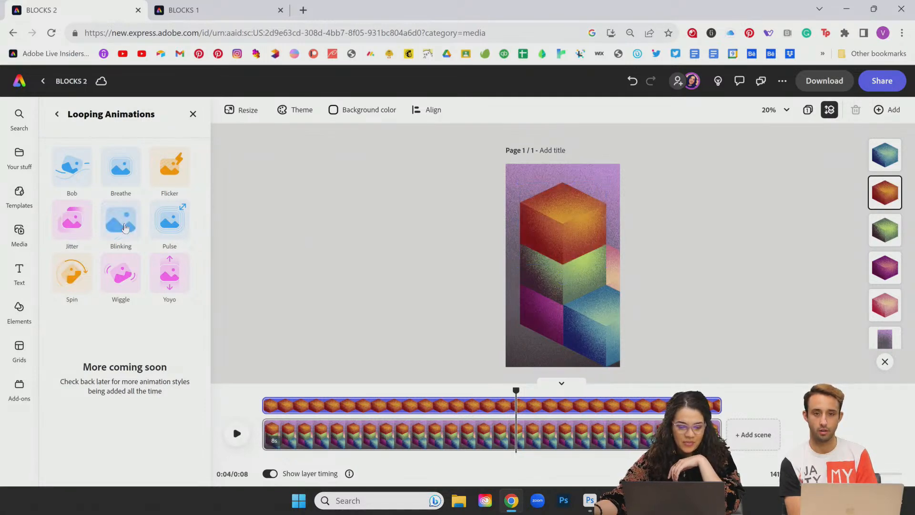
Step: Try a Yoyo loop at intensity 1 on the orange cube, preview it, then delete it
click(159, 277)
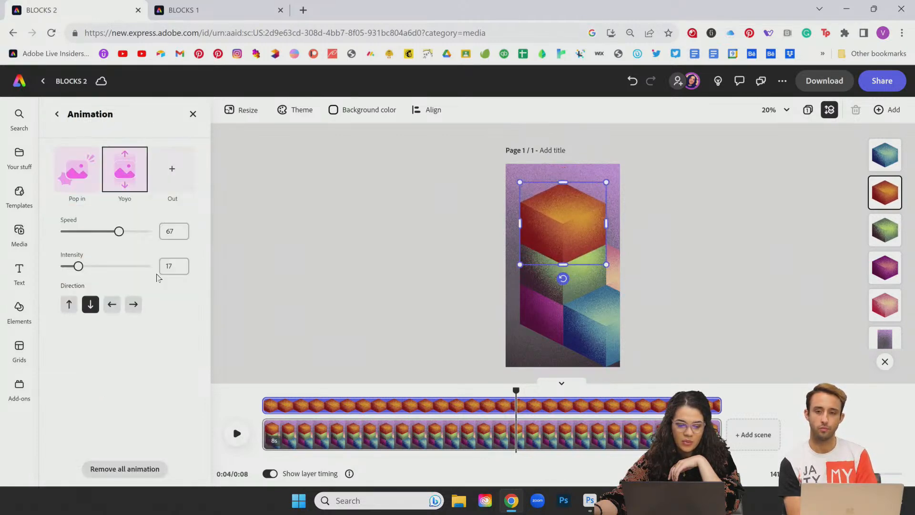
drag(90, 267, 62, 277)
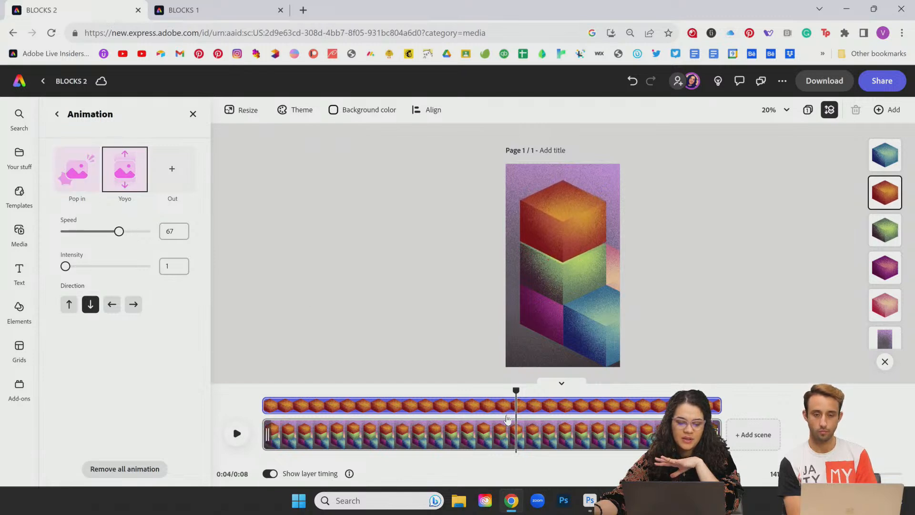
drag(516, 390, 262, 388)
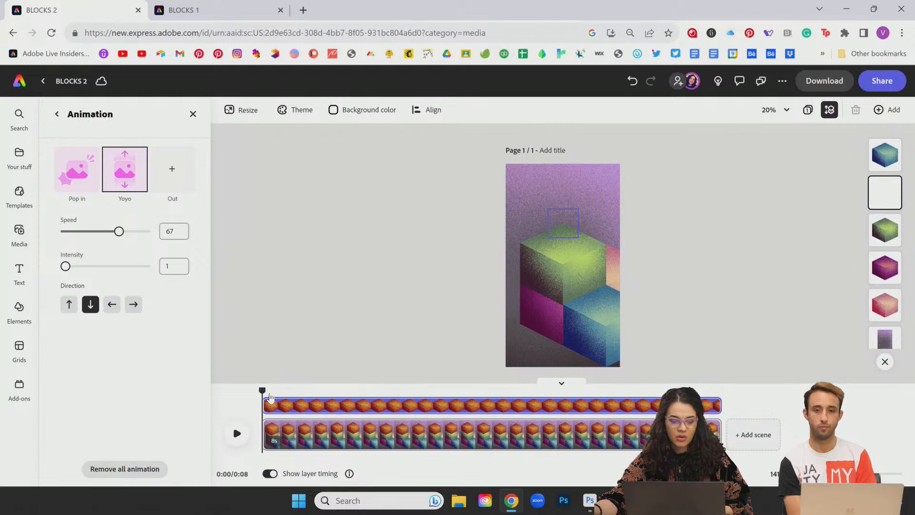
click(237, 433)
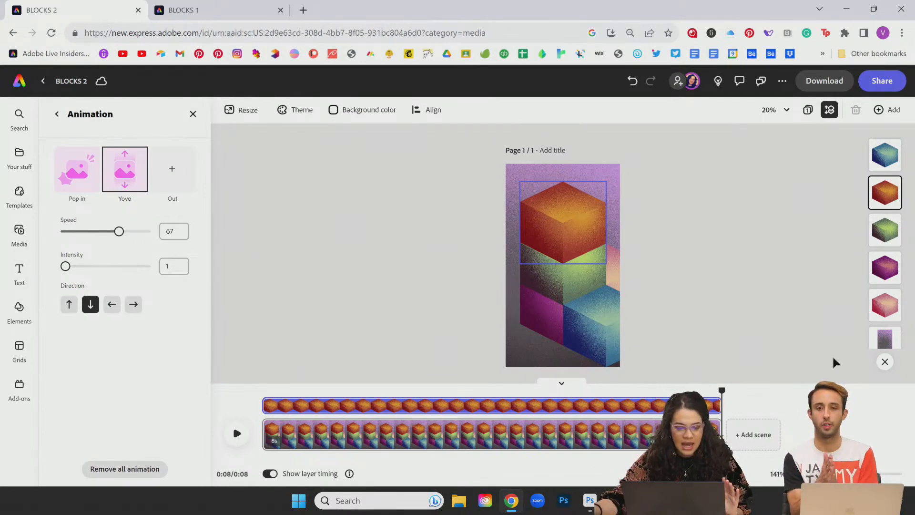
click(120, 173)
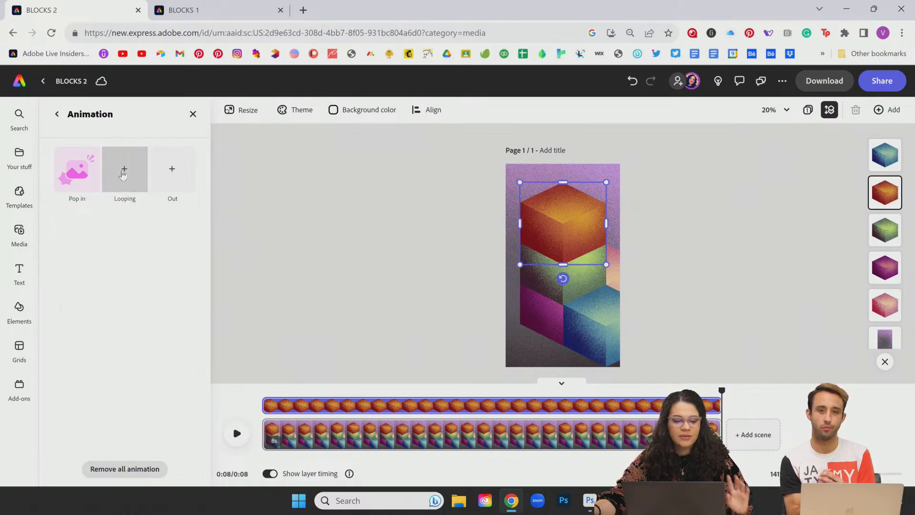
Step: Add a rightward 109° Tumble out to the orange cube and start its layer near 6s
click(181, 175)
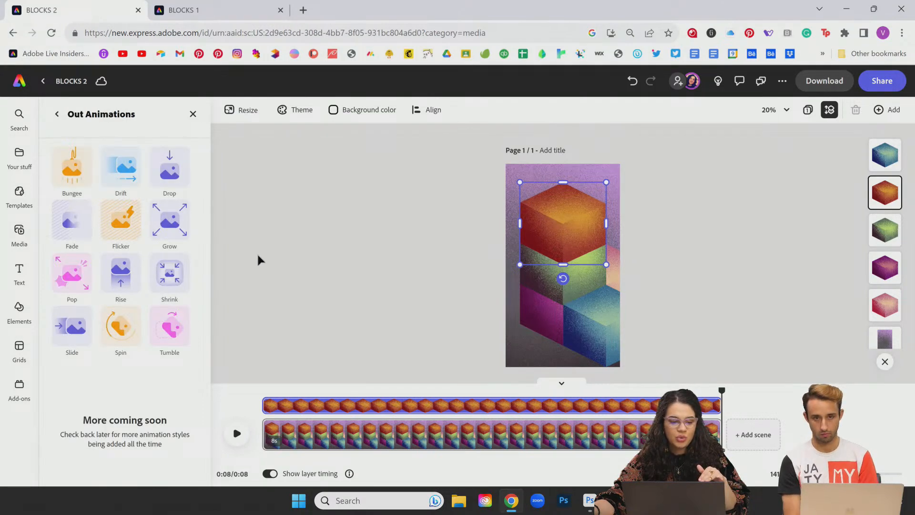
click(170, 327)
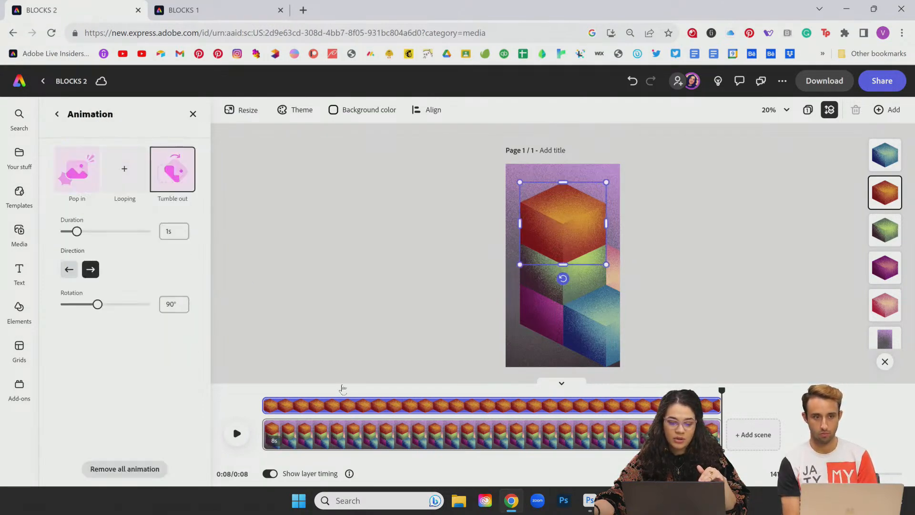
click(68, 270)
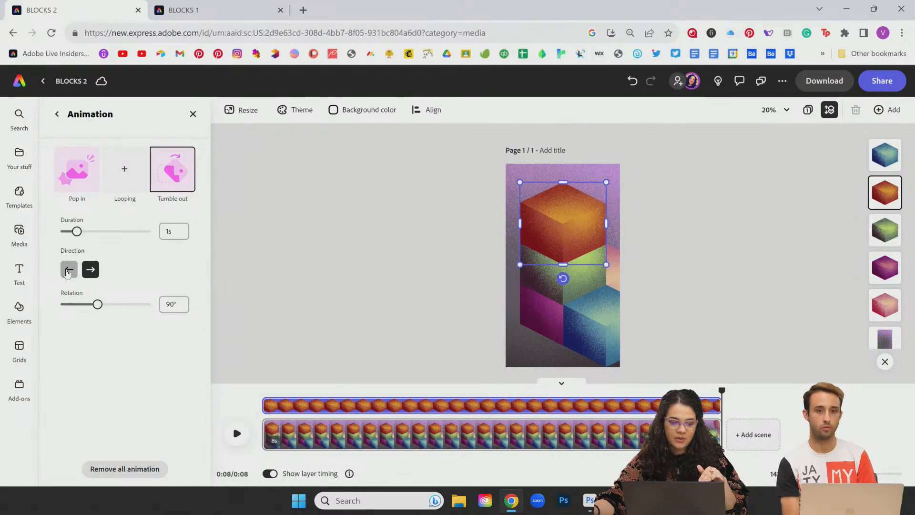
click(90, 270)
drag(97, 305, 111, 306)
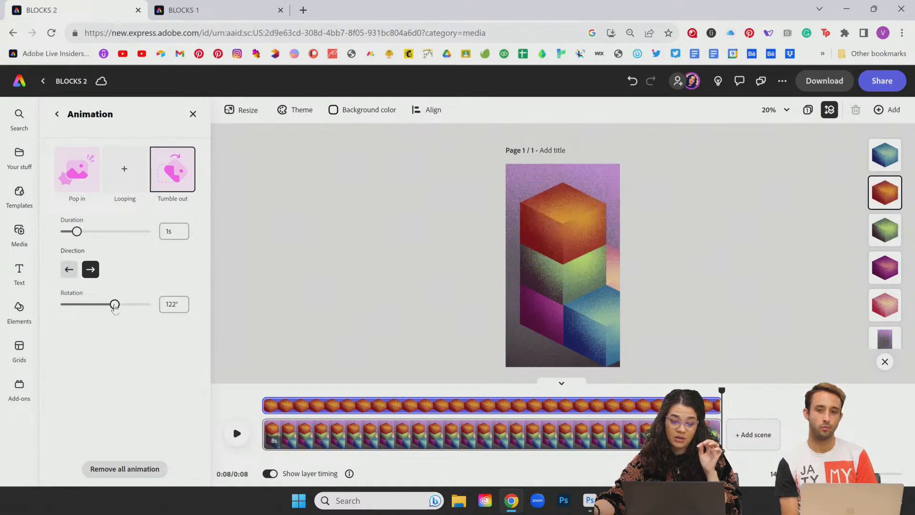
drag(116, 307, 107, 306)
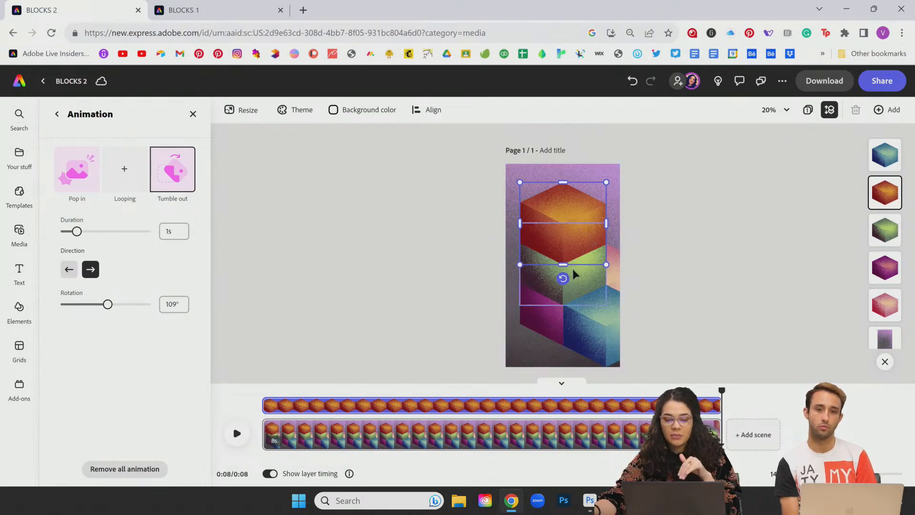
drag(264, 405, 611, 405)
Step: Undo an accidental move of the green cube and preview the animation at 2.8 seconds
click(617, 277)
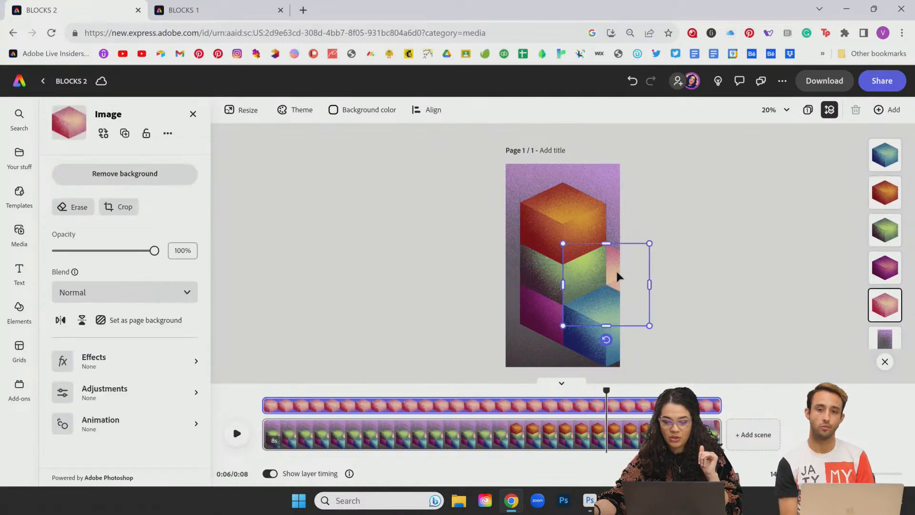
click(550, 281)
drag(444, 271, 563, 291)
key(ctrl+z)
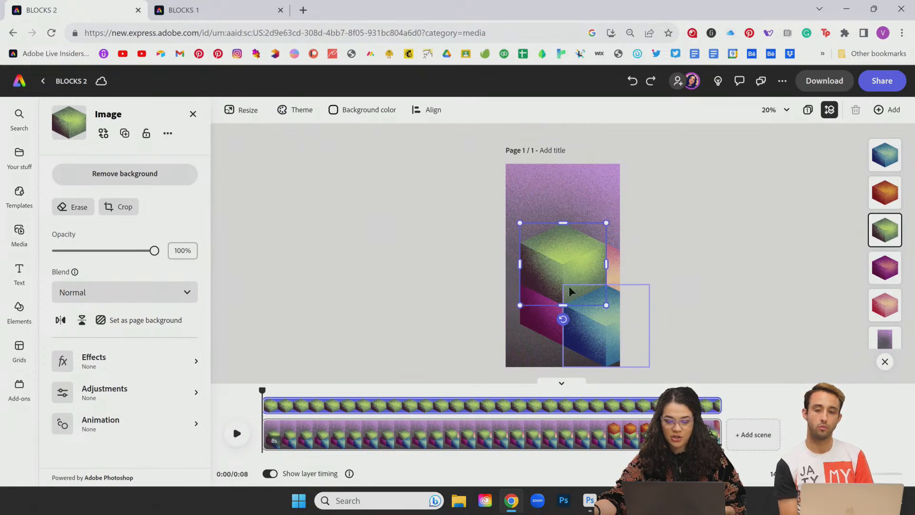
mouse_move(261, 391)
mouse_down()
mouse_move(702, 386)
mouse_move(260, 385)
mouse_up()
click(537, 317)
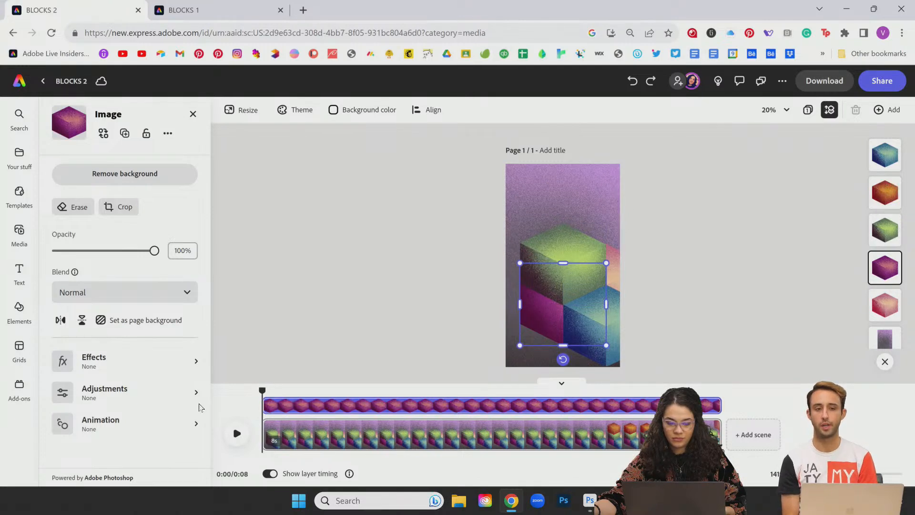
click(259, 388)
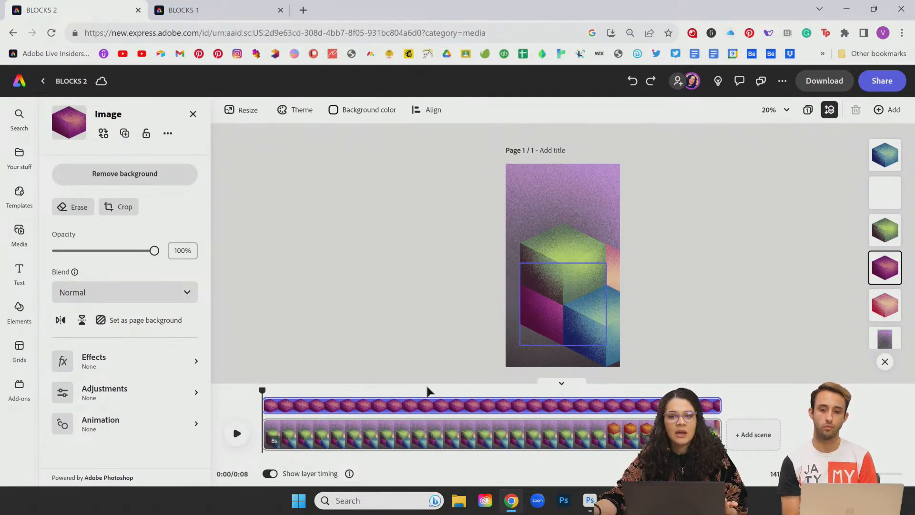
Step: Give the pink cube a Pop in entrance and delay its clip start to about 1s
click(614, 269)
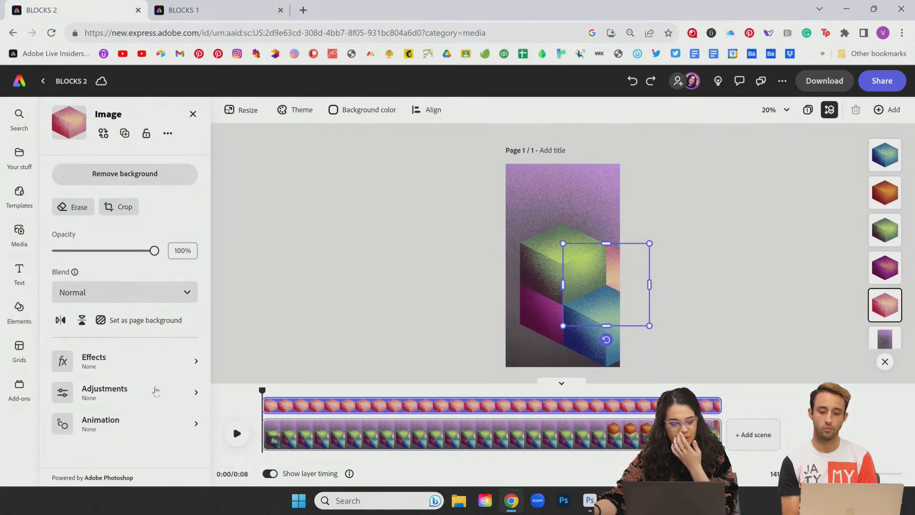
click(128, 424)
click(76, 169)
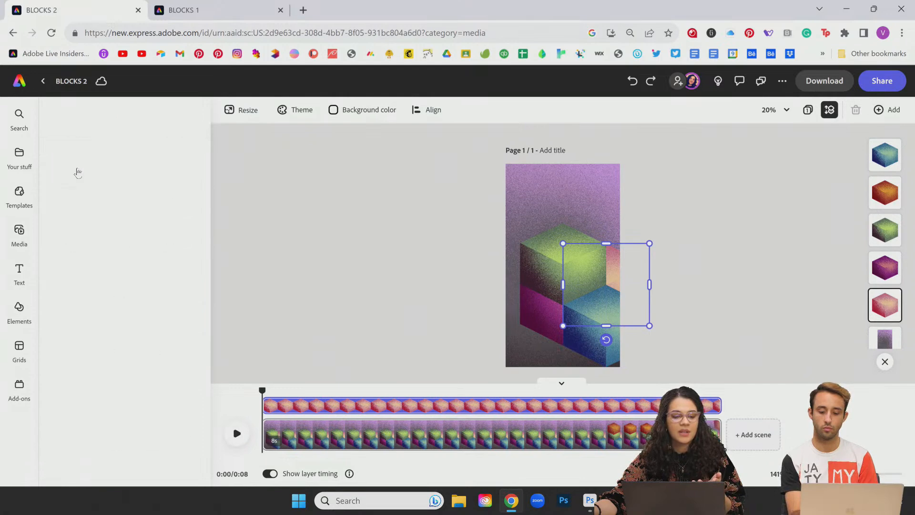
click(76, 284)
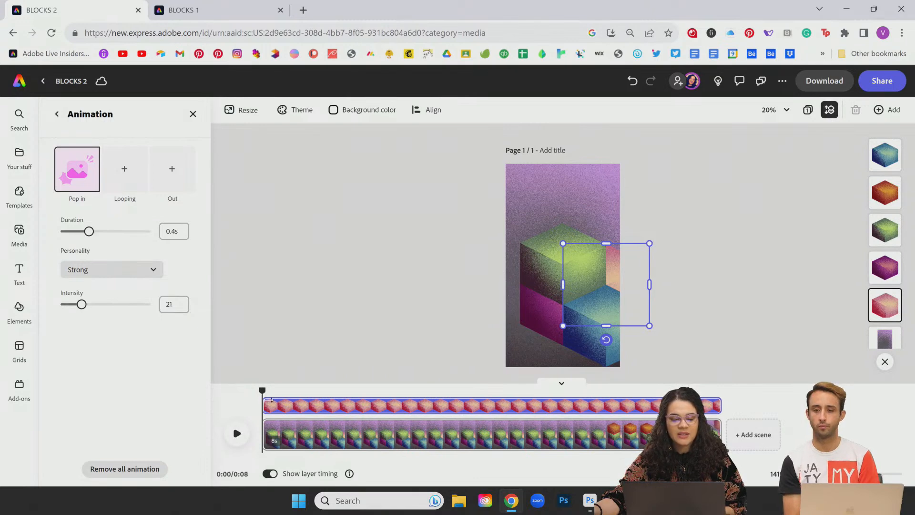
drag(273, 406, 297, 405)
Step: Give the magenta cube the Pop in entrance
click(294, 410)
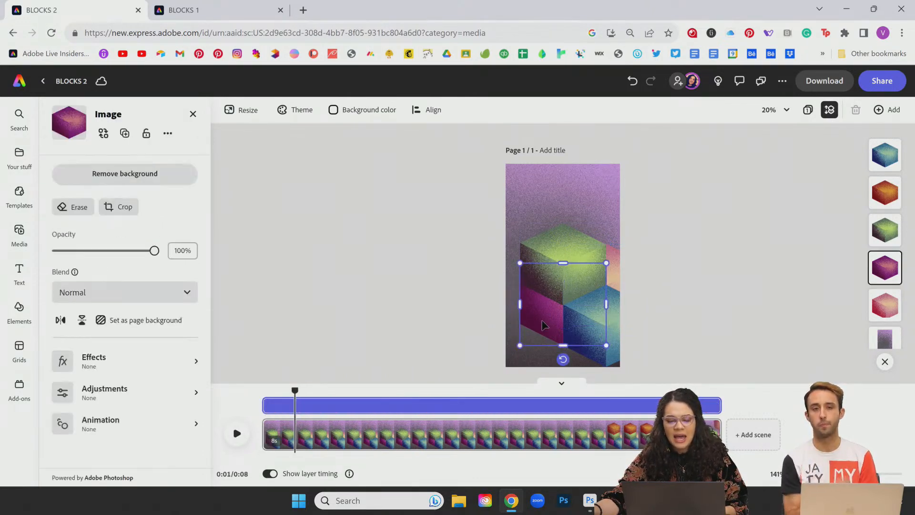
click(95, 423)
click(91, 177)
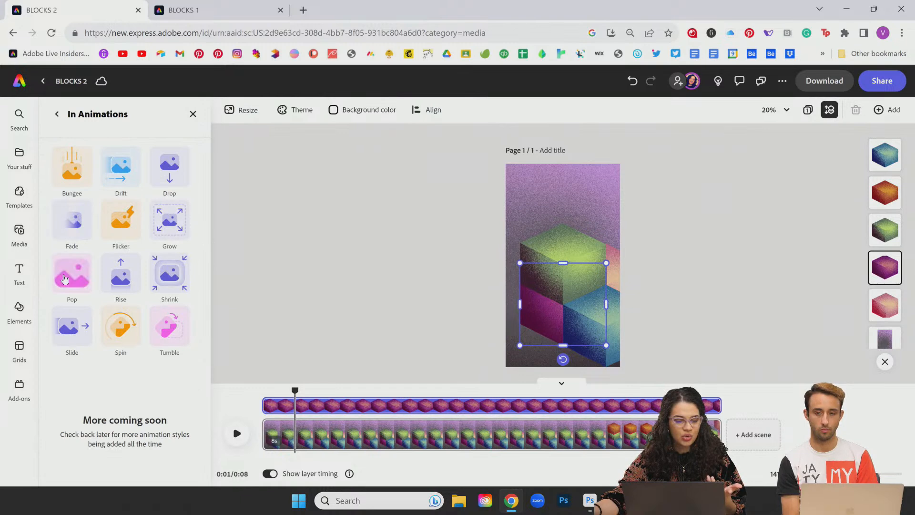
click(86, 275)
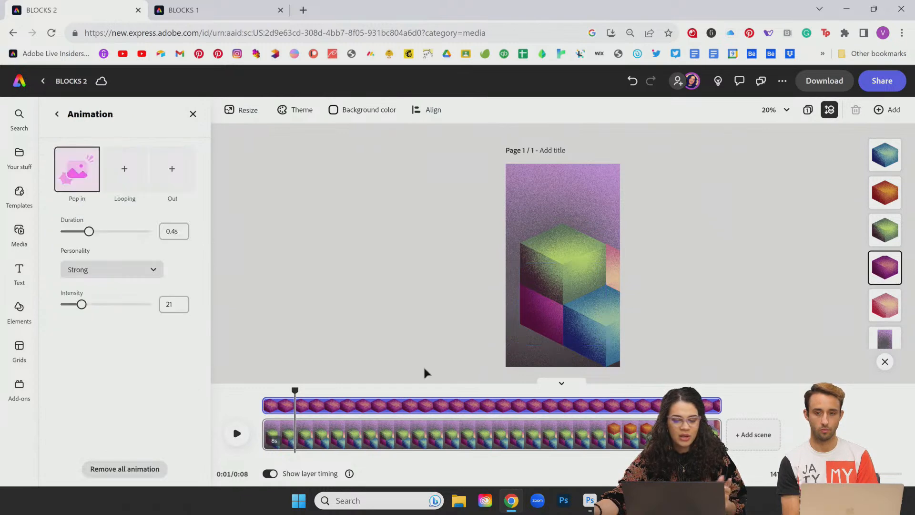
Step: Start the green cube's clip at 1.7s and the blue cube's clip at 3s
click(577, 258)
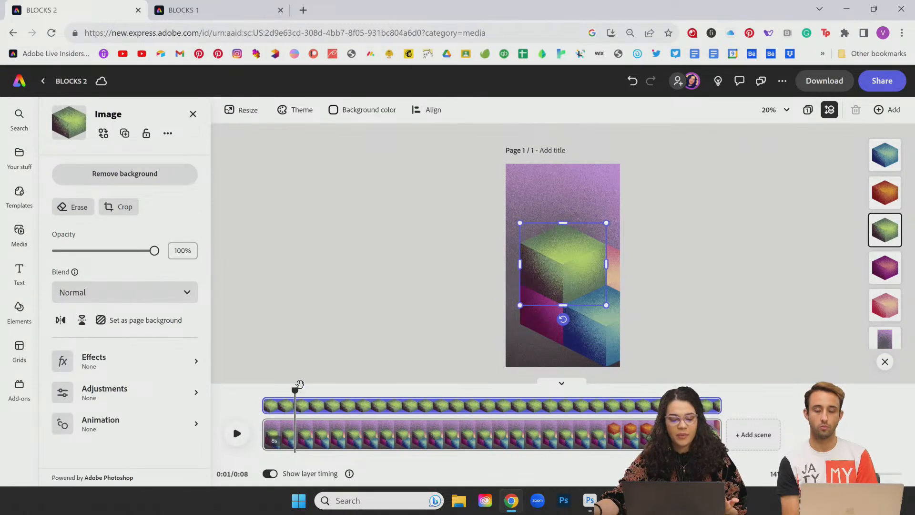
drag(312, 388, 360, 387)
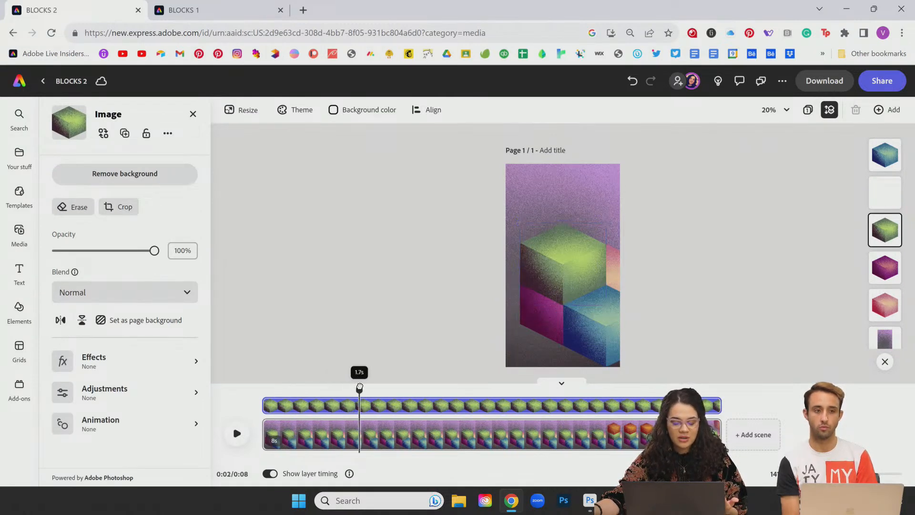
drag(269, 399, 367, 402)
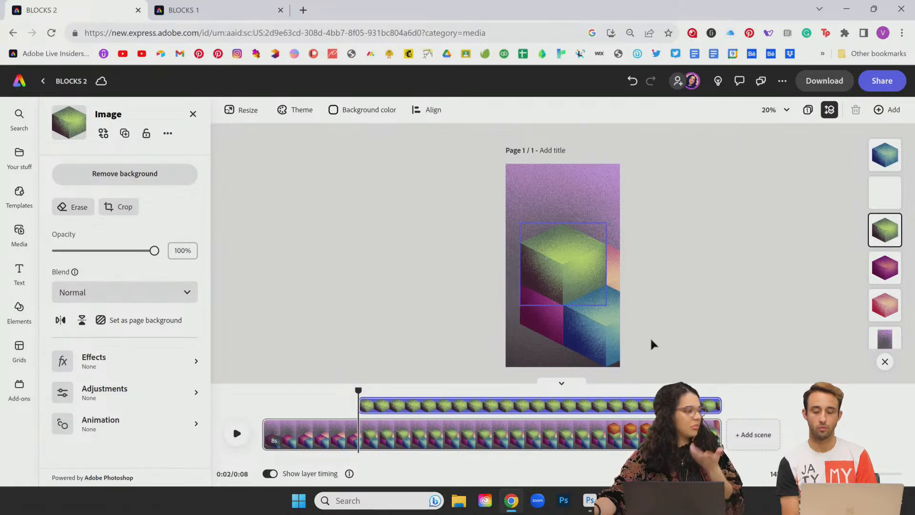
click(607, 331)
drag(359, 388, 436, 389)
drag(275, 406, 444, 413)
click(552, 281)
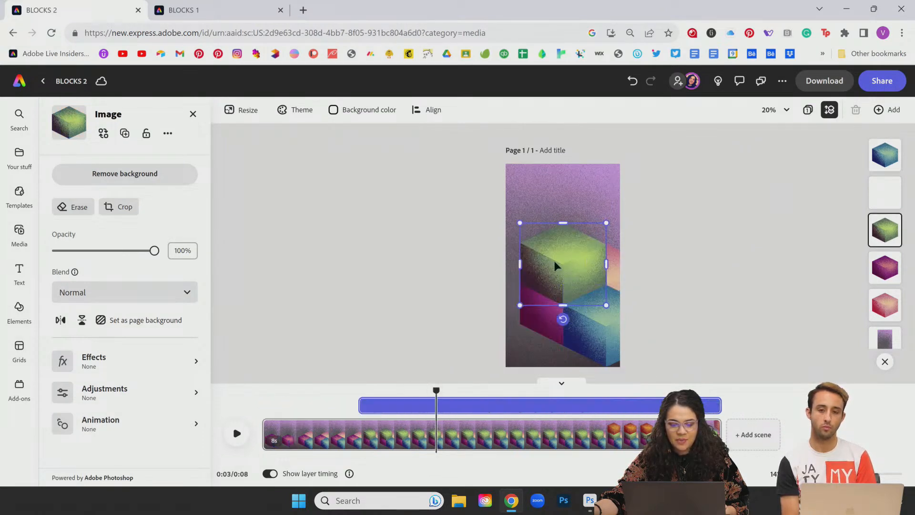
click(100, 423)
click(79, 173)
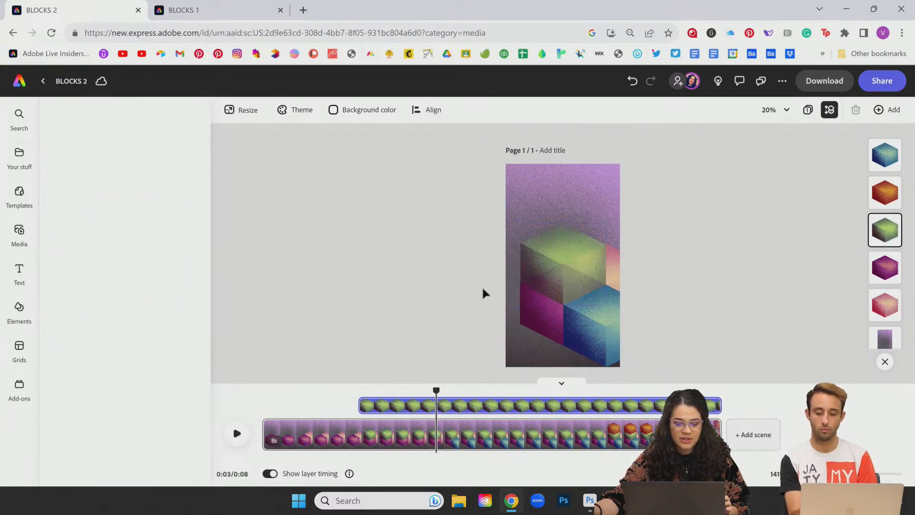
Step: Give the blue cube the Pop in entrance
click(605, 325)
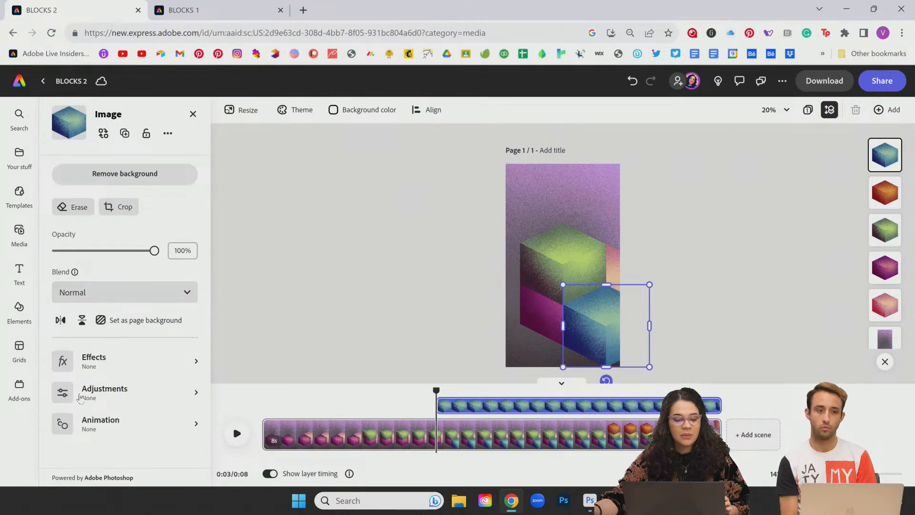
click(94, 423)
click(76, 172)
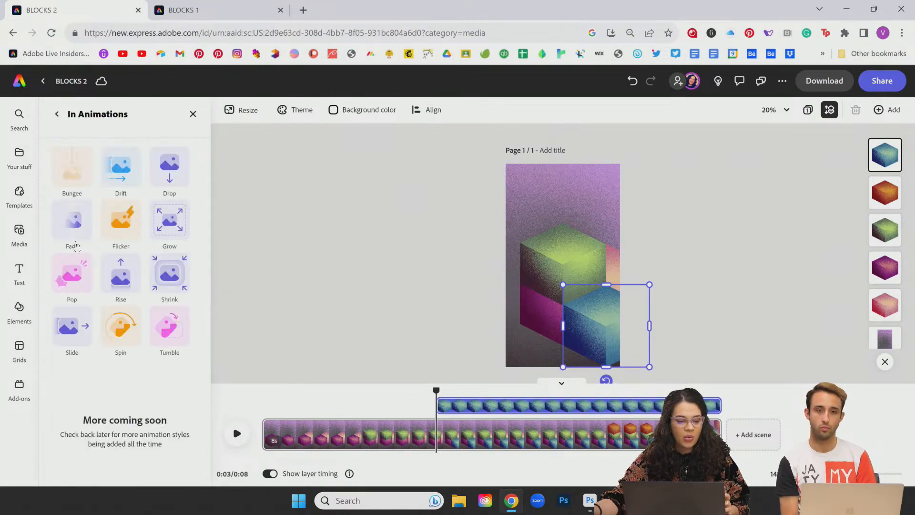
click(75, 275)
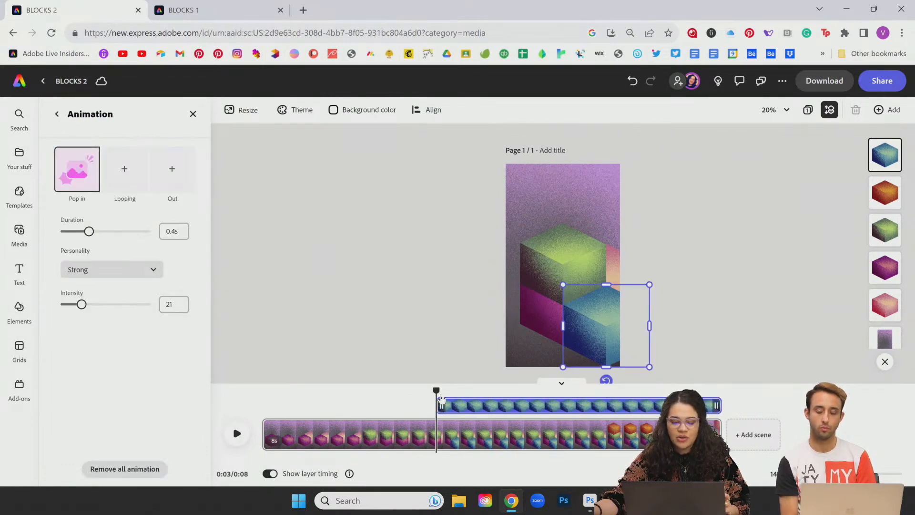
Step: Scrub the timeline to watch magenta, green and blue cubes pop in one after another
drag(437, 391, 520, 390)
click(567, 229)
drag(334, 354, 234, 344)
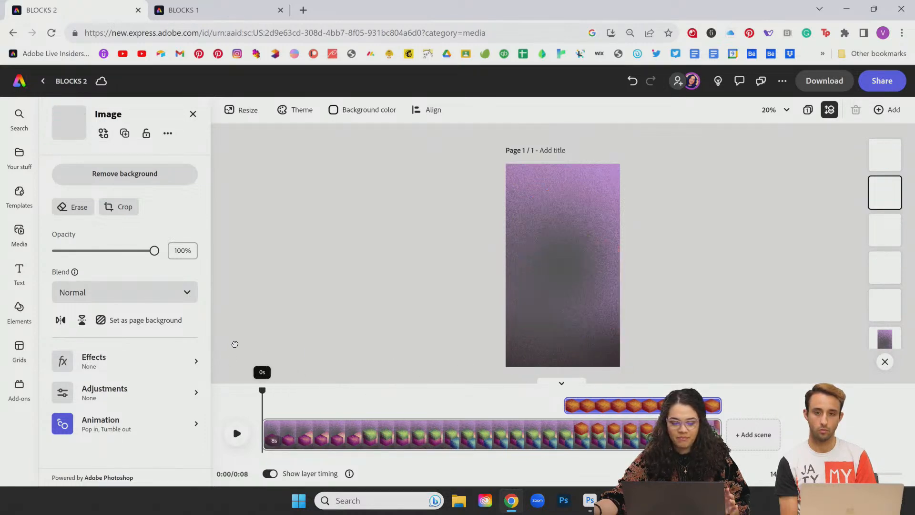
click(289, 431)
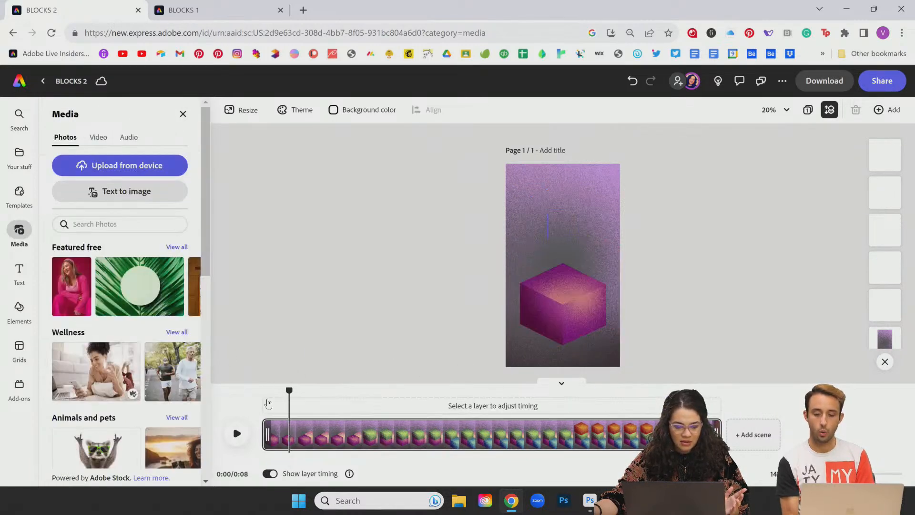
drag(290, 388, 496, 414)
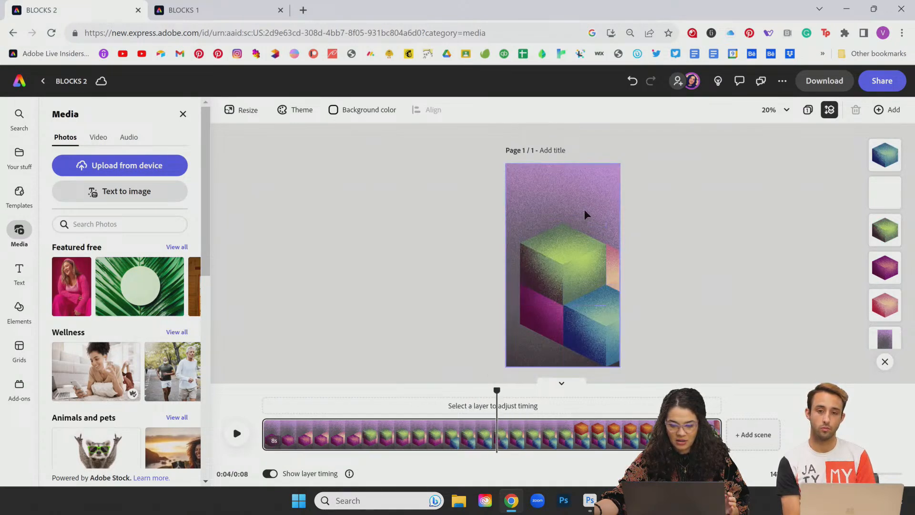
Step: Move the orange cube's clip start earlier to about 4s and trim it to roughly 1.2 seconds
click(884, 192)
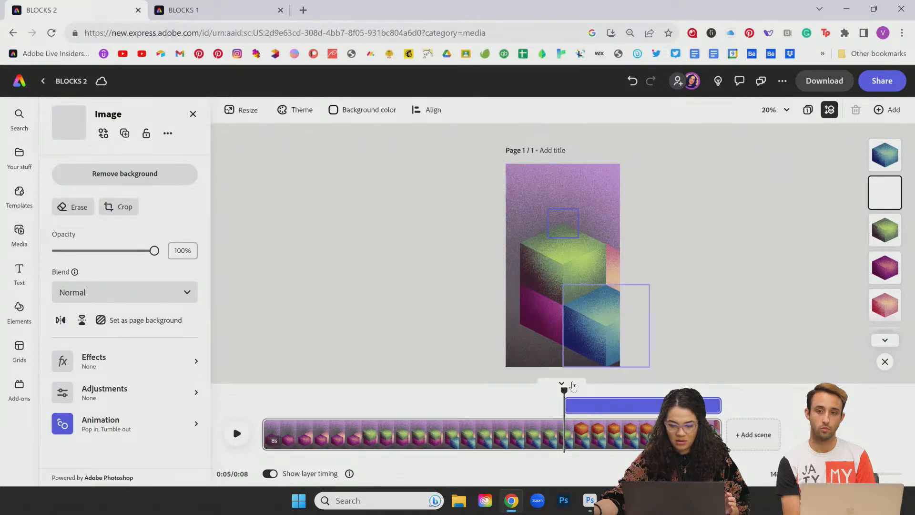
click(587, 388)
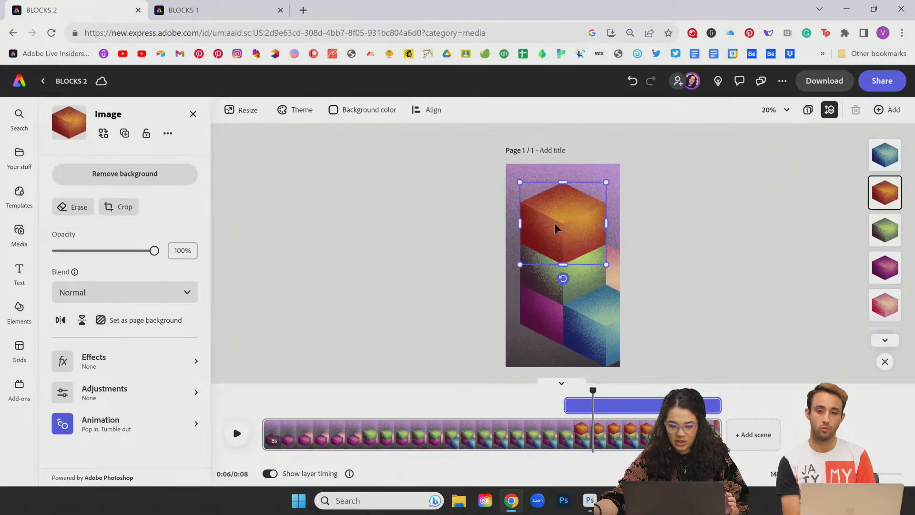
drag(549, 406, 520, 385)
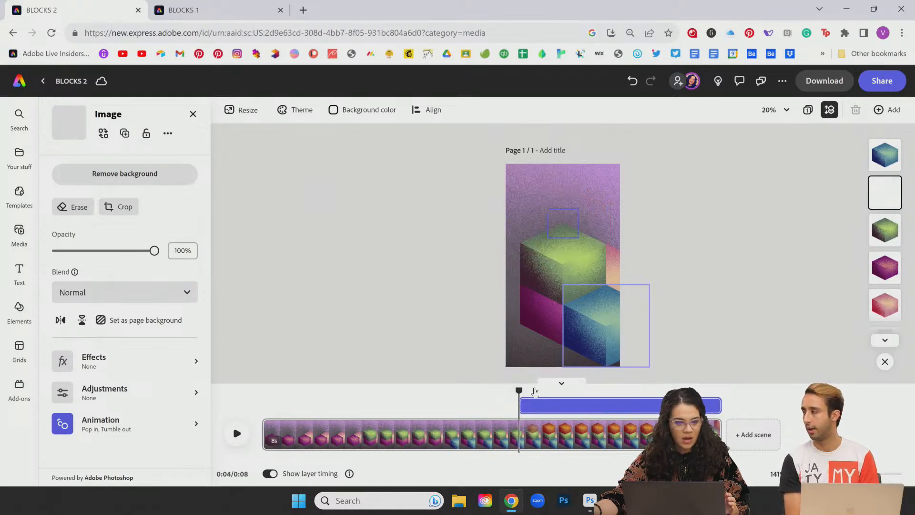
drag(515, 390, 645, 391)
click(604, 404)
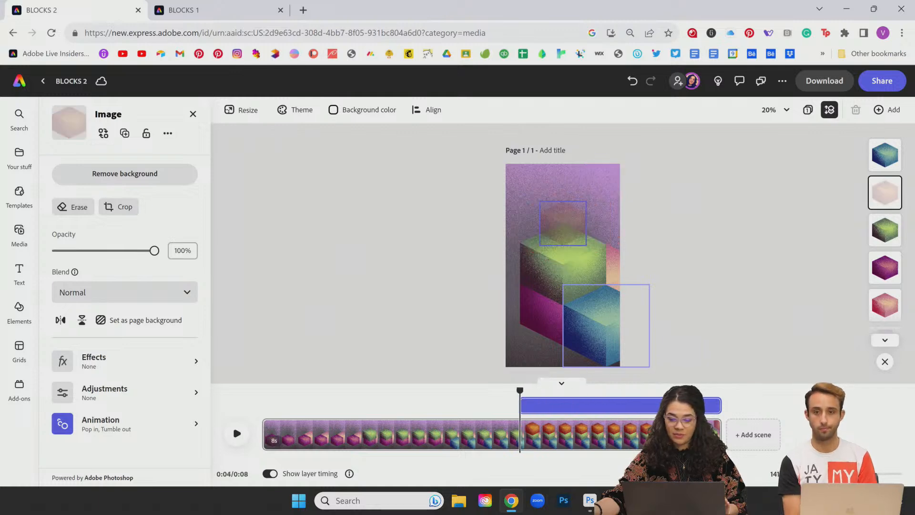
drag(718, 406, 601, 399)
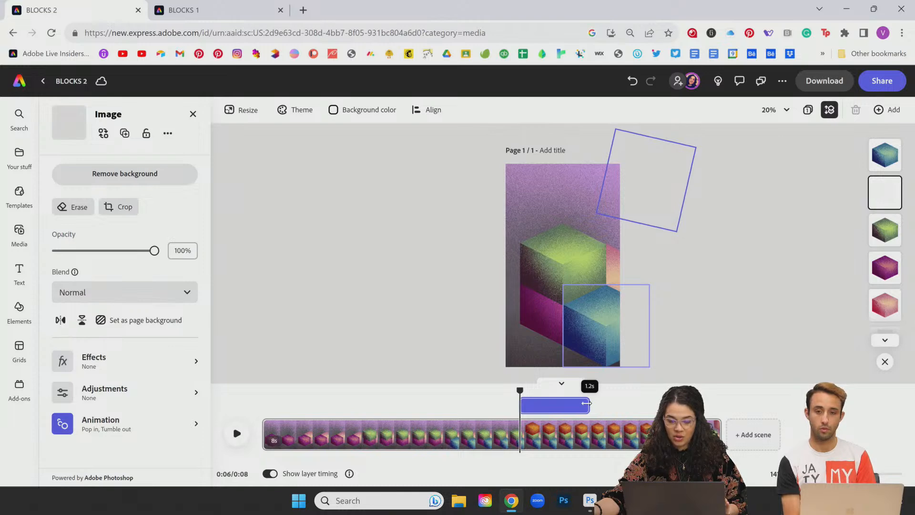
drag(584, 404, 581, 404)
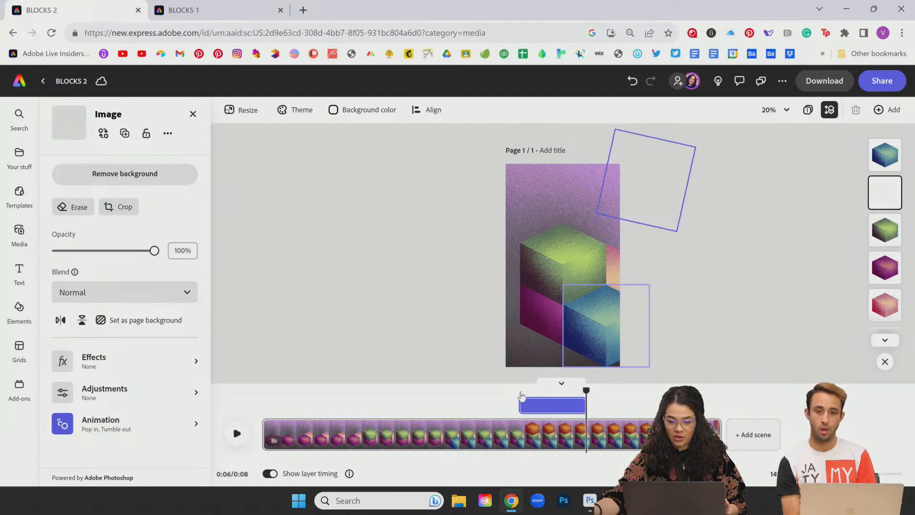
Step: Add a 1s Tumble out exit to the green cube and end its clip sooner
click(580, 261)
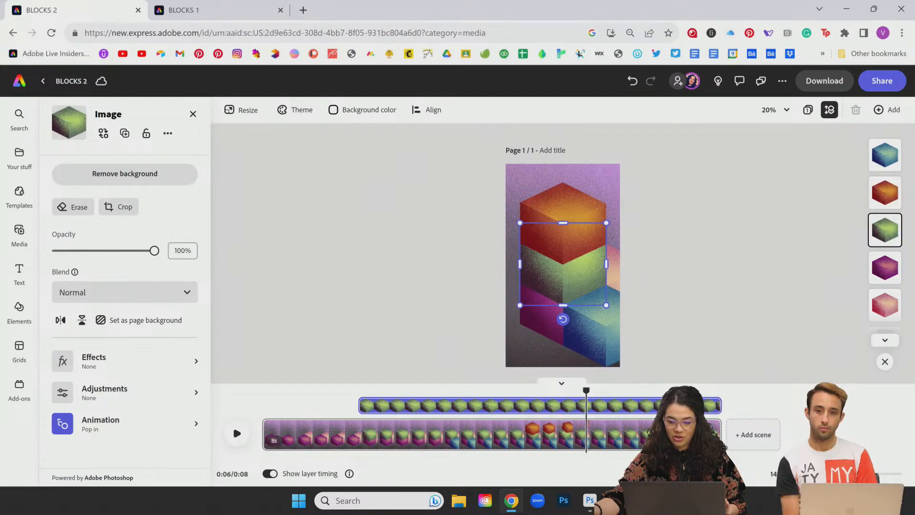
click(95, 432)
click(155, 193)
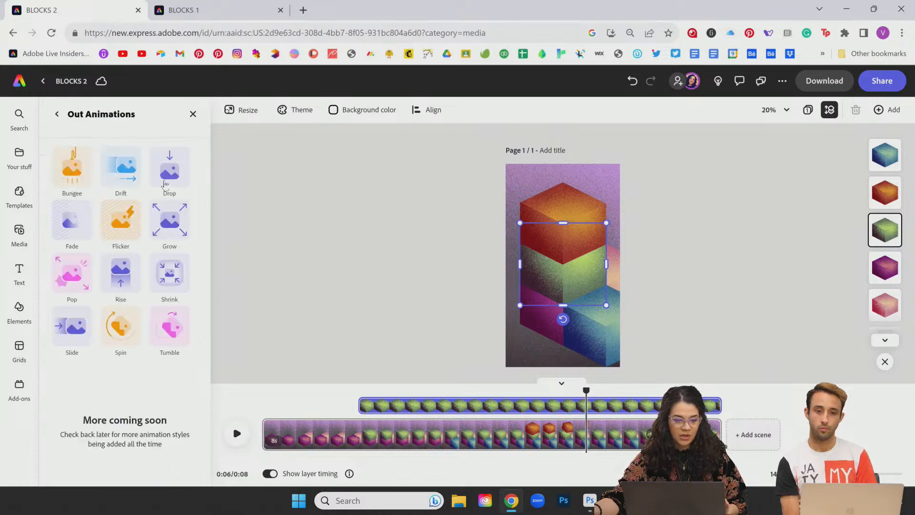
click(168, 342)
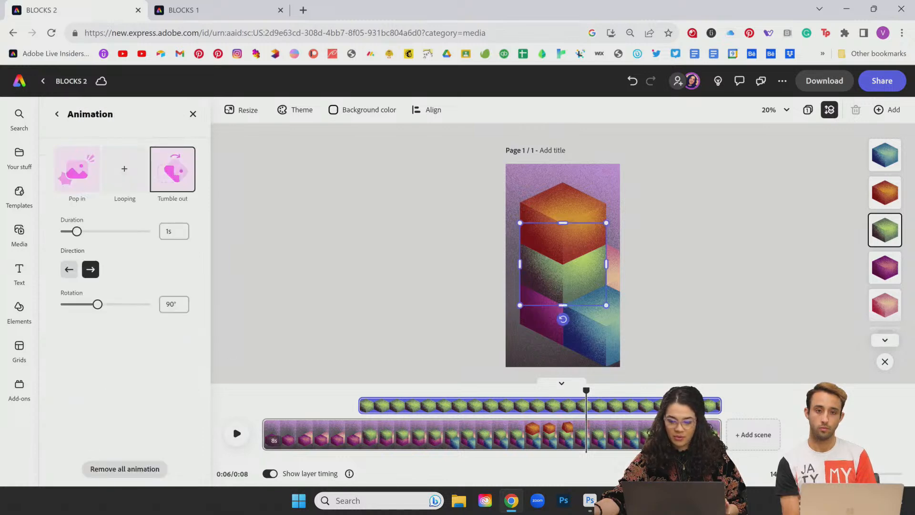
mouse_move(586, 389)
mouse_down()
mouse_move(598, 388)
mouse_move(552, 386)
mouse_move(576, 387)
mouse_up()
drag(711, 408, 576, 404)
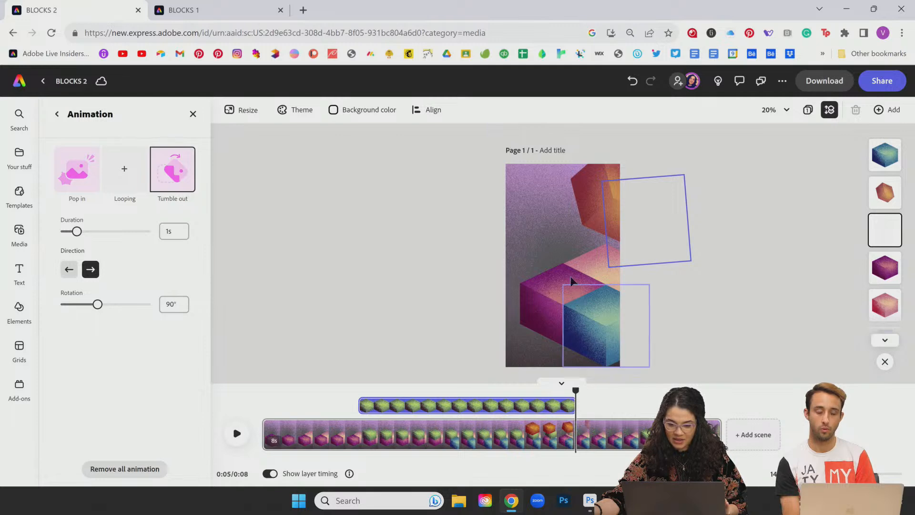
mouse_move(575, 390)
mouse_down()
mouse_move(214, 366)
mouse_move(465, 373)
mouse_move(602, 390)
mouse_move(503, 389)
mouse_move(572, 388)
mouse_move(580, 391)
mouse_move(541, 389)
mouse_move(599, 406)
mouse_move(574, 389)
mouse_move(551, 388)
mouse_move(577, 390)
mouse_up()
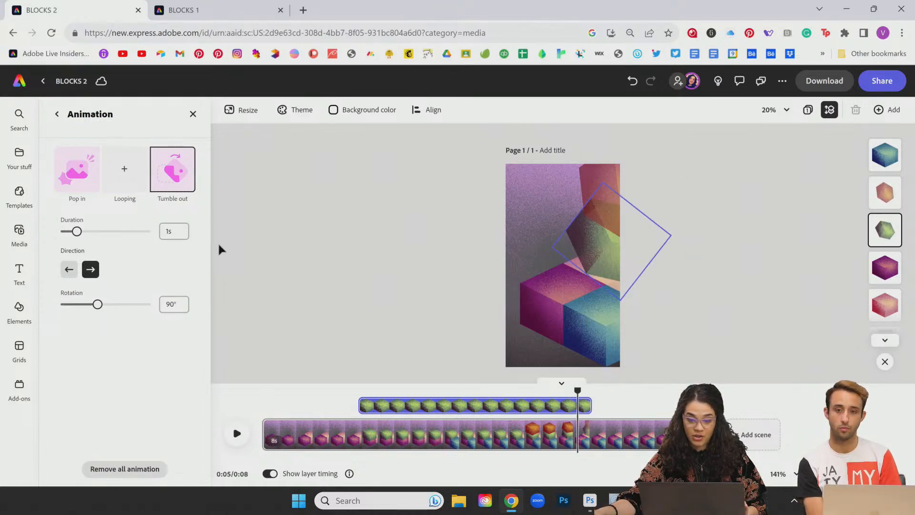
Step: Set the green cube's tumble direction to left and scrub to see it leave around 0:06
click(68, 269)
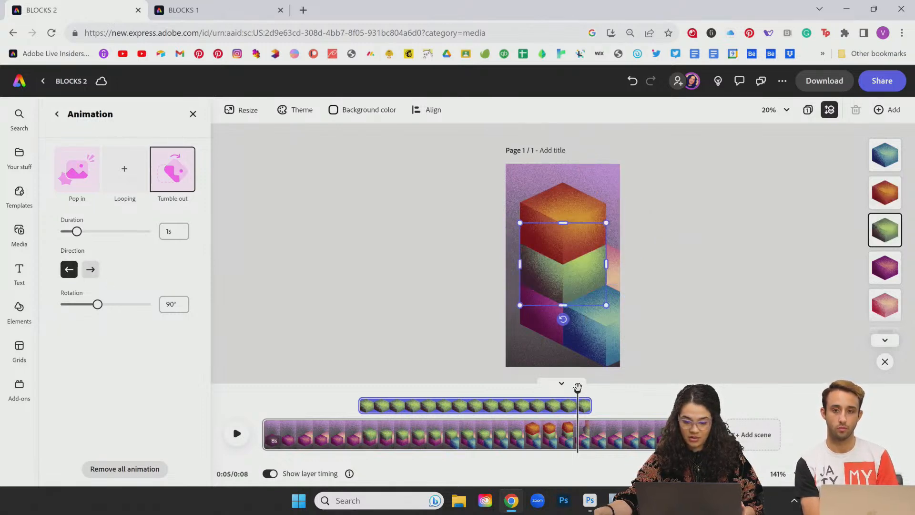
drag(577, 390, 596, 405)
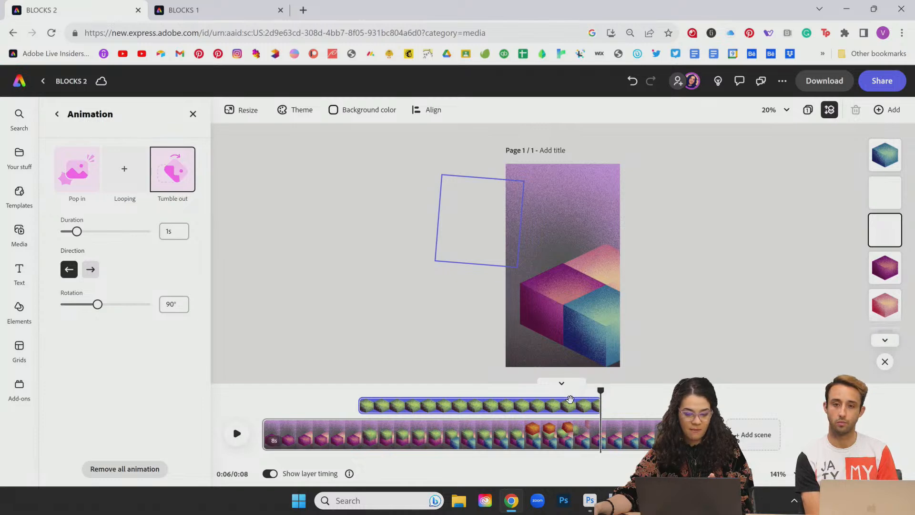
click(563, 391)
drag(563, 387, 579, 399)
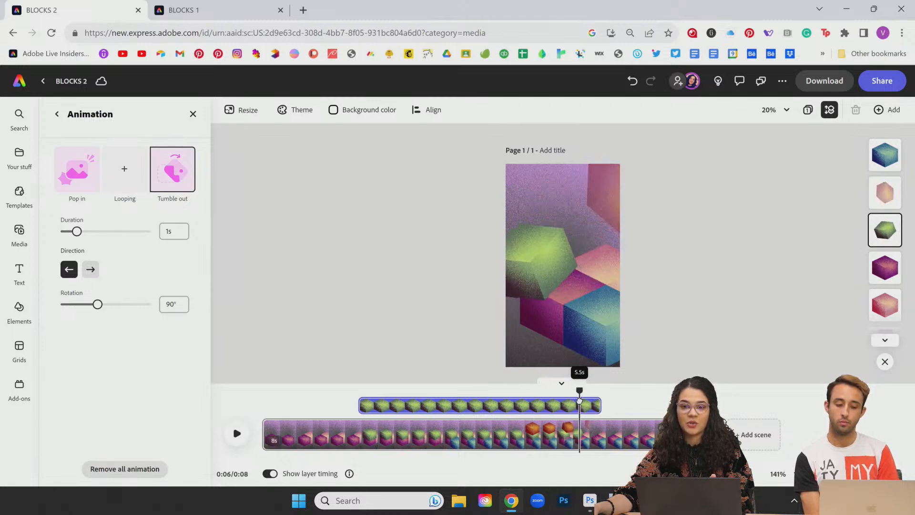
mouse_move(580, 399)
mouse_down()
mouse_move(637, 402)
mouse_move(593, 405)
mouse_up()
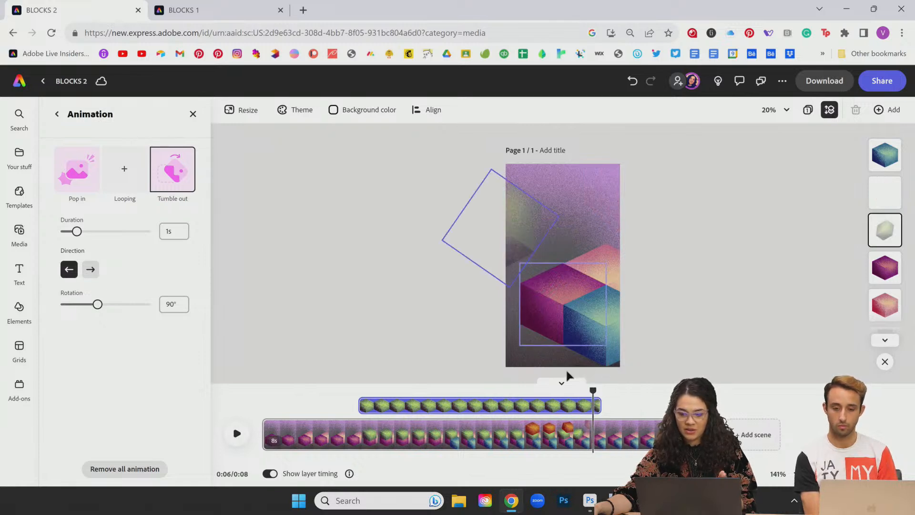
Step: Give the blue cube a Tumble out exit and shorten its layer so it leaves earlier
click(608, 321)
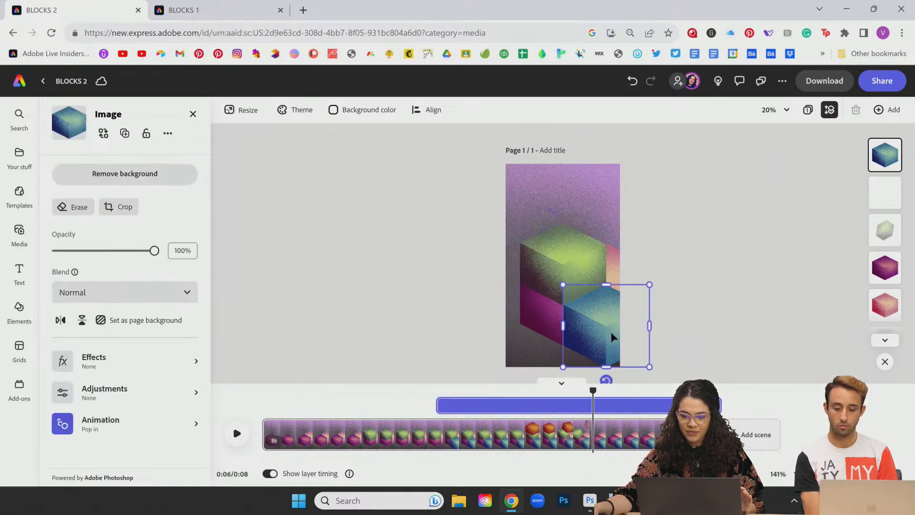
click(113, 428)
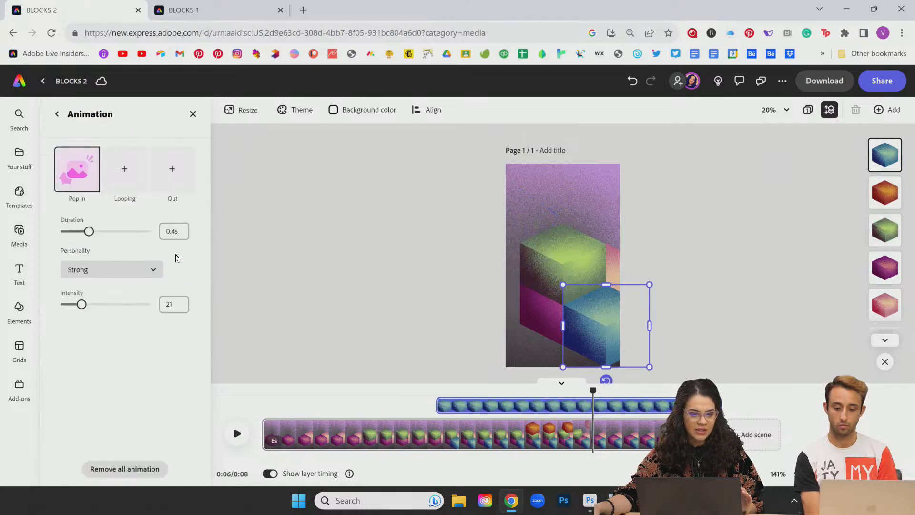
click(172, 174)
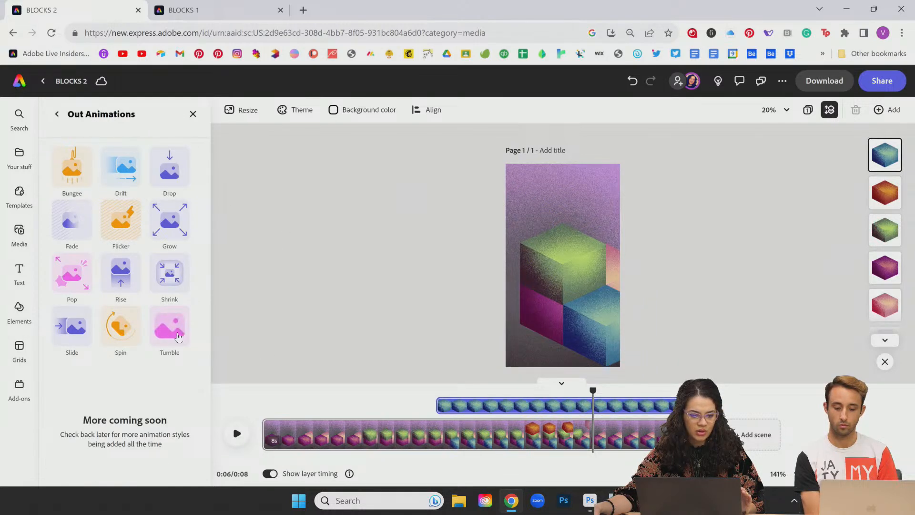
click(169, 325)
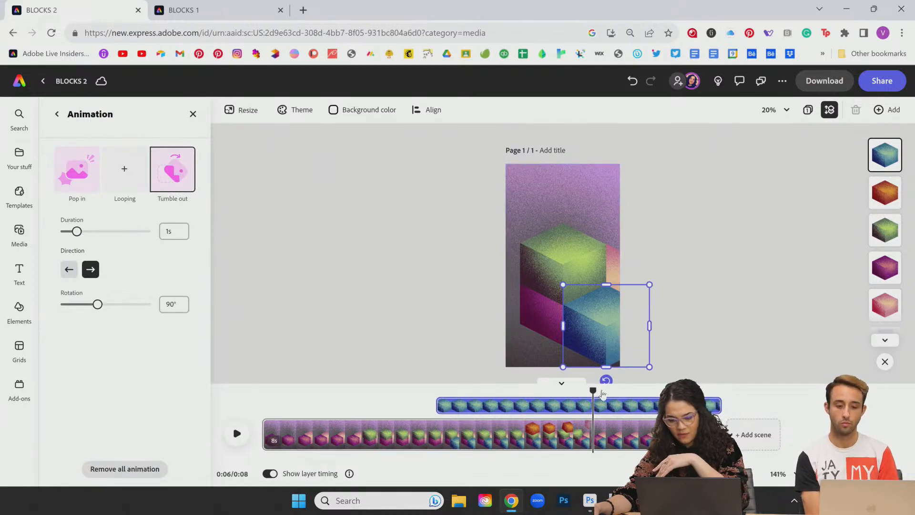
drag(600, 390, 577, 392)
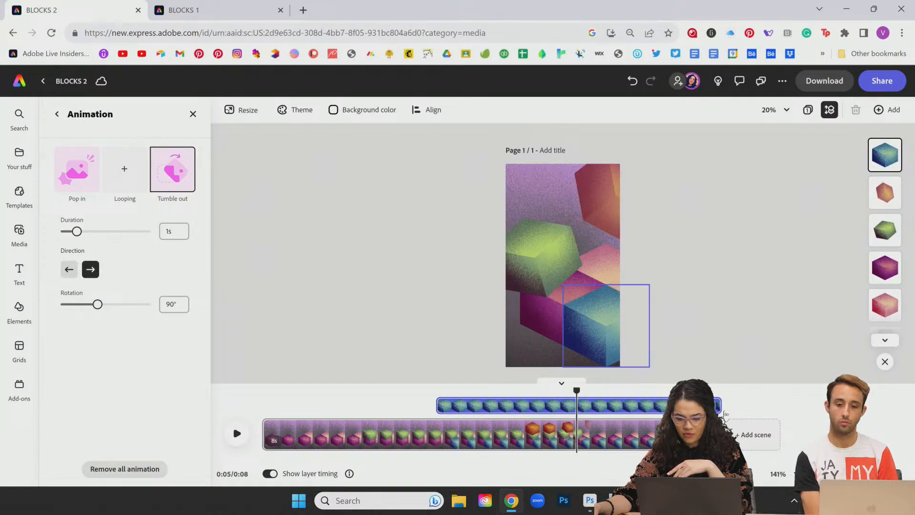
drag(718, 403, 582, 389)
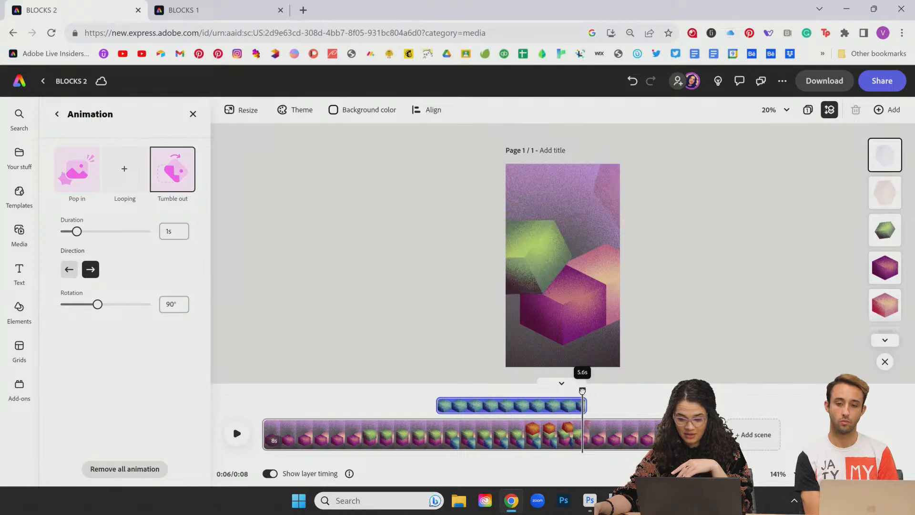
click(570, 322)
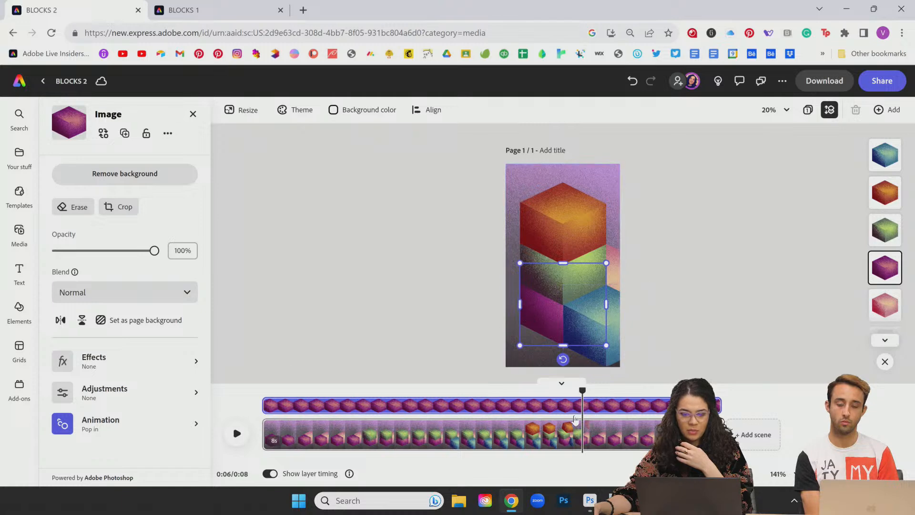
drag(581, 389, 580, 408)
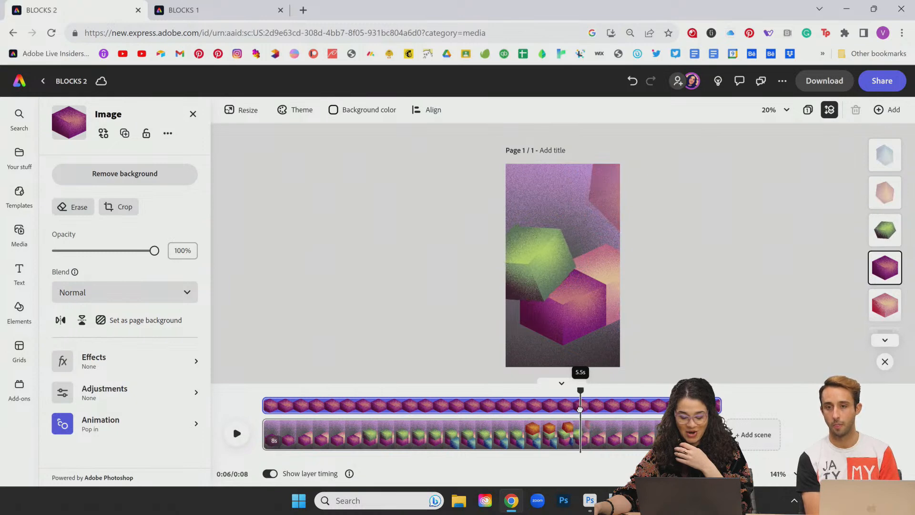
click(607, 273)
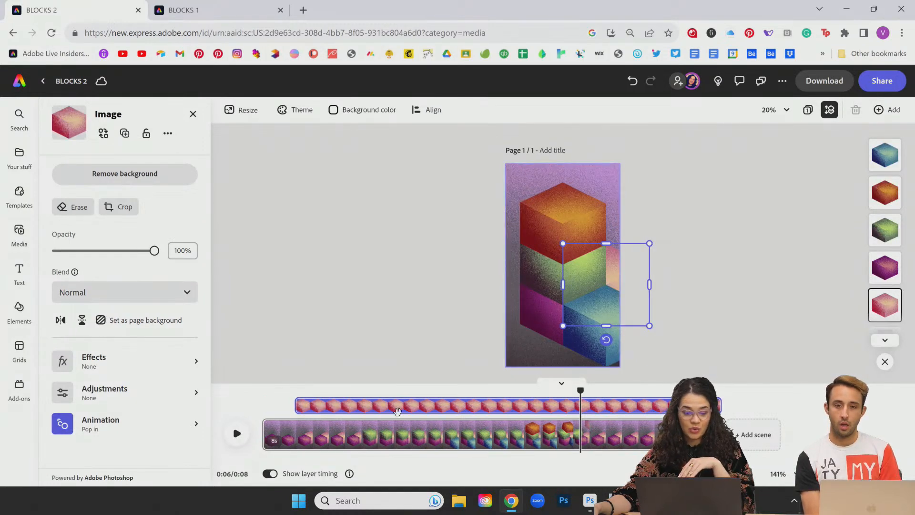
Step: Trim the pink cube's layer to end at 5.5s and give it a leftward Tumble out
drag(723, 411, 722, 405)
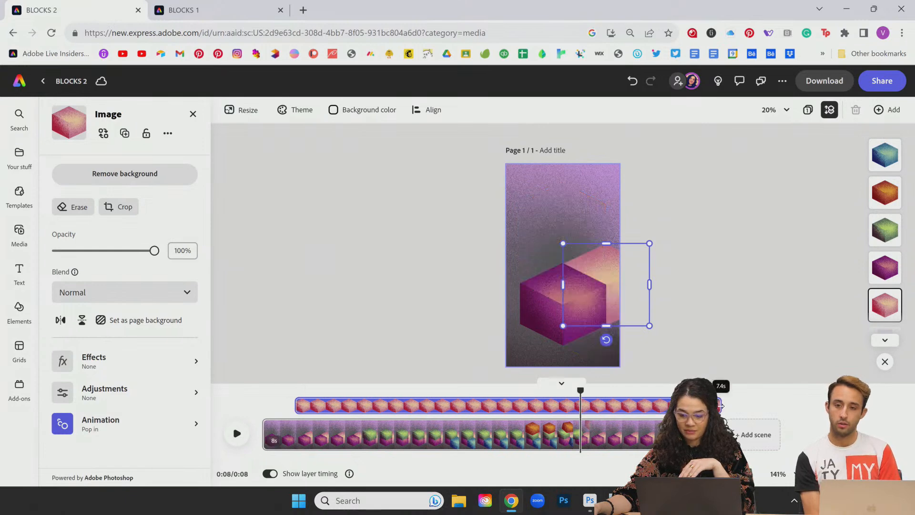
drag(644, 417, 609, 420)
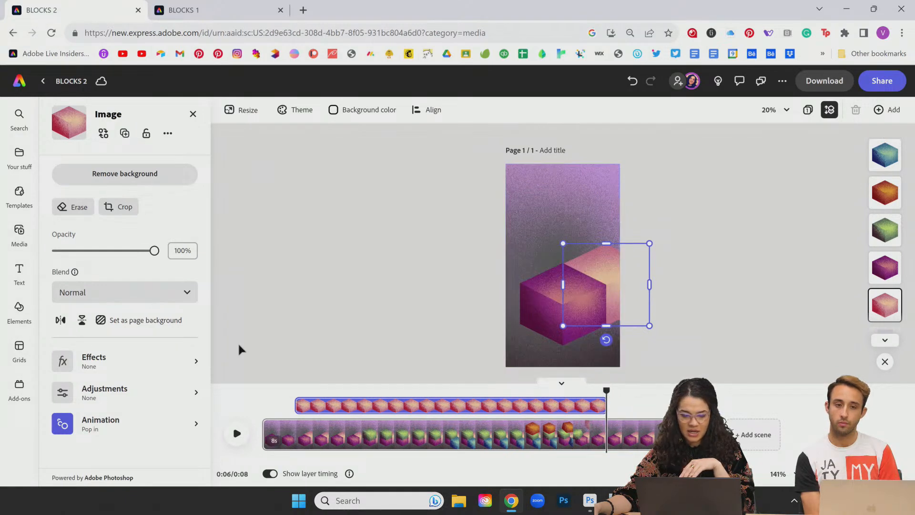
click(119, 424)
click(172, 169)
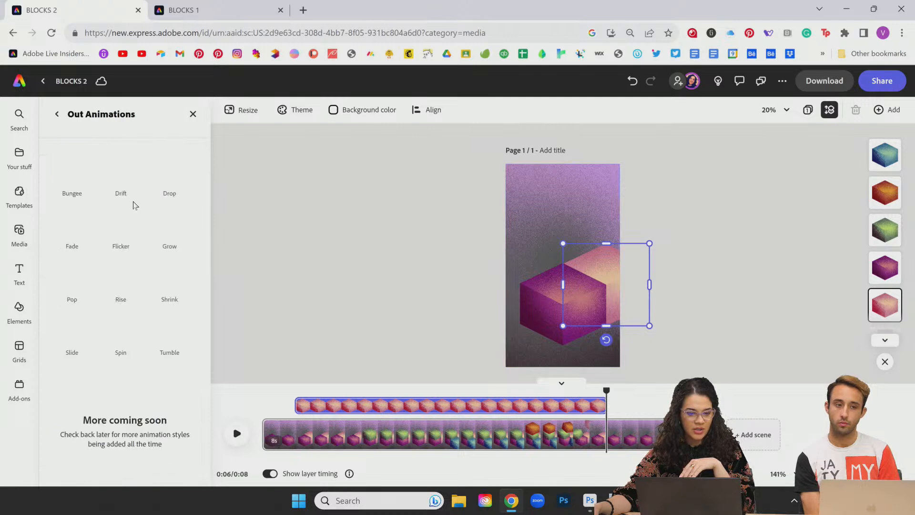
click(173, 328)
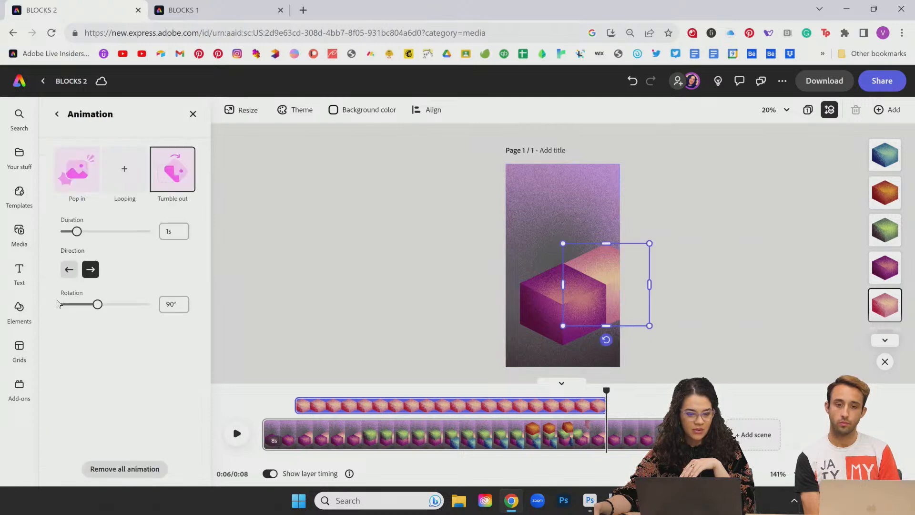
click(70, 270)
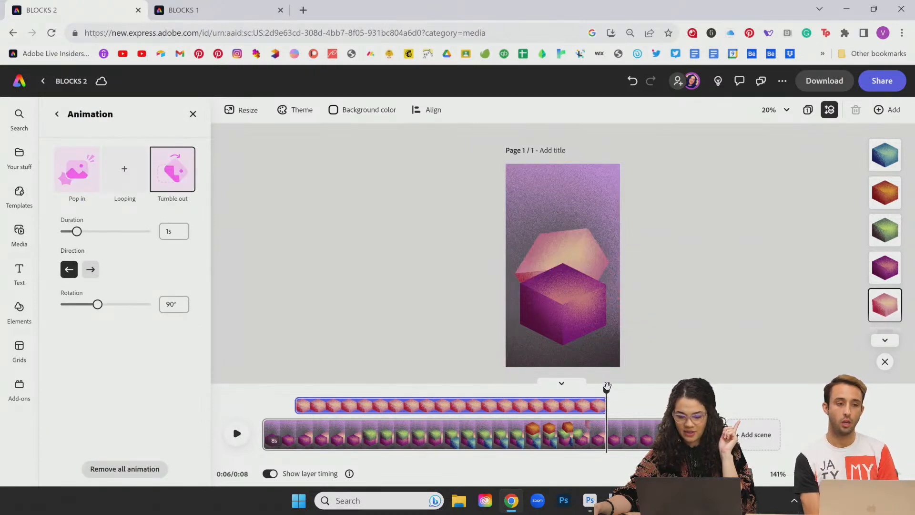
drag(606, 391, 631, 388)
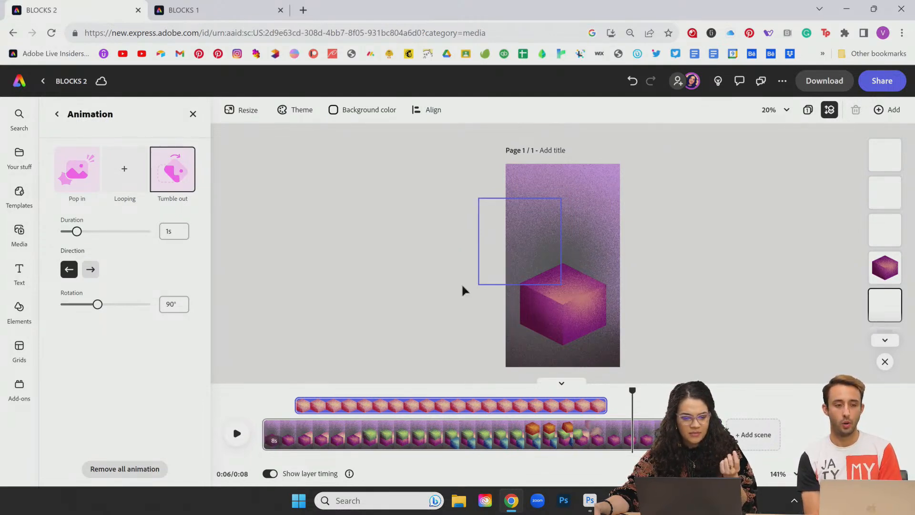
Step: Give the purple cube a leftward Tumble out exit and rewind the preview
click(595, 322)
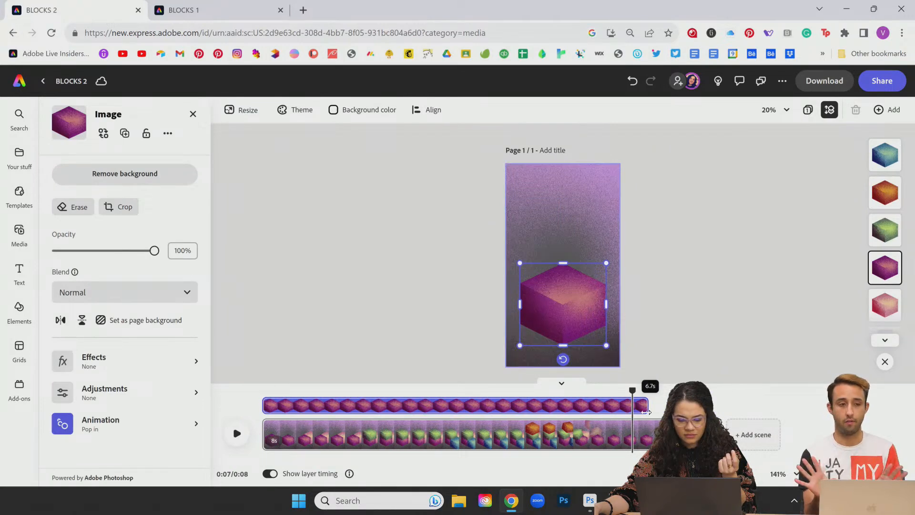
click(114, 432)
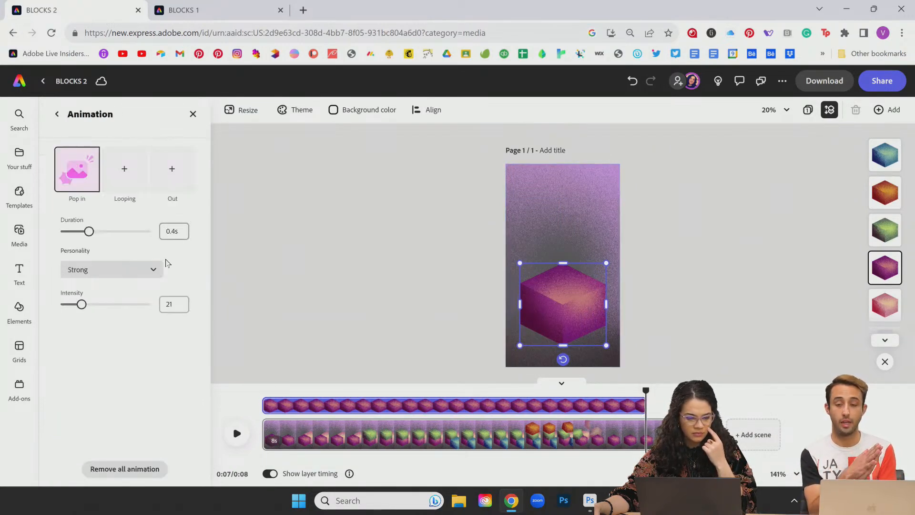
click(172, 169)
click(168, 332)
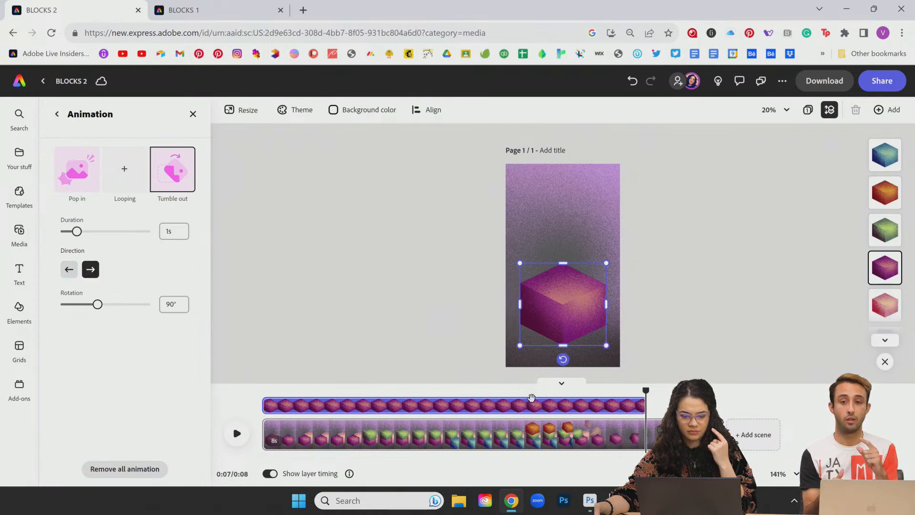
click(69, 269)
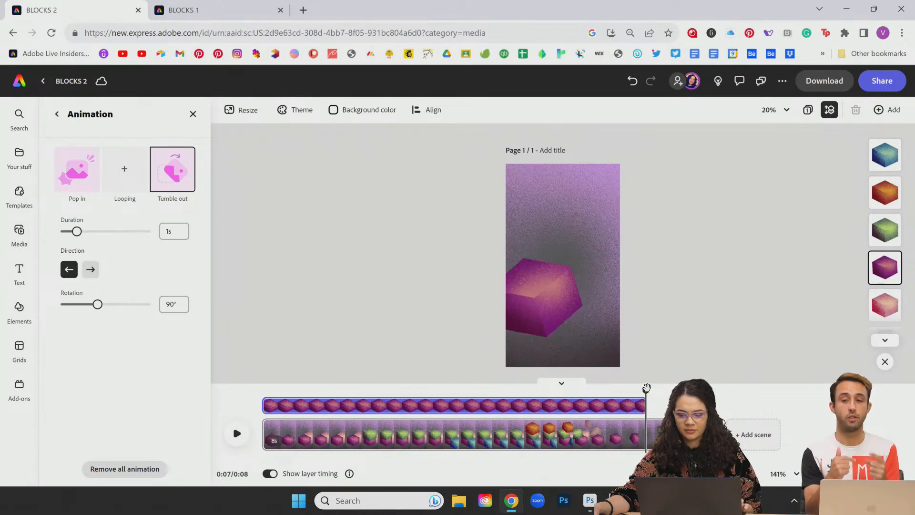
drag(646, 390, 262, 390)
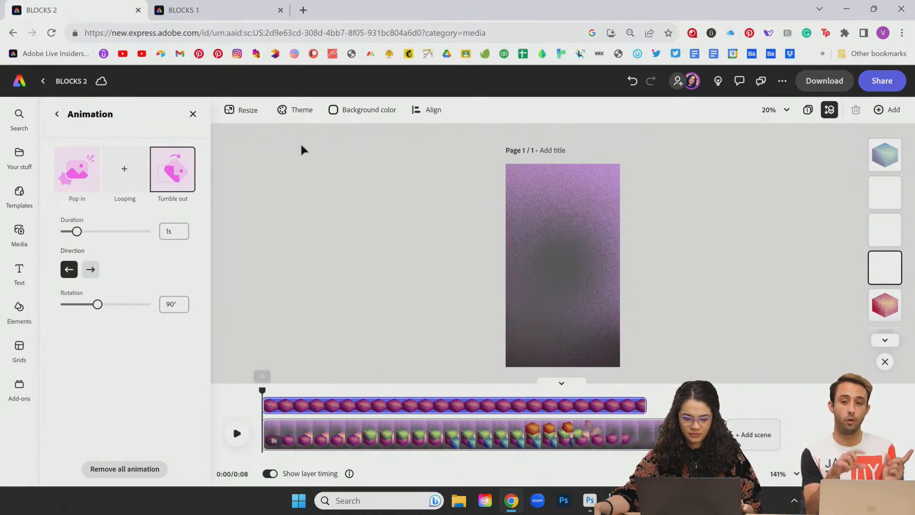
click(224, 10)
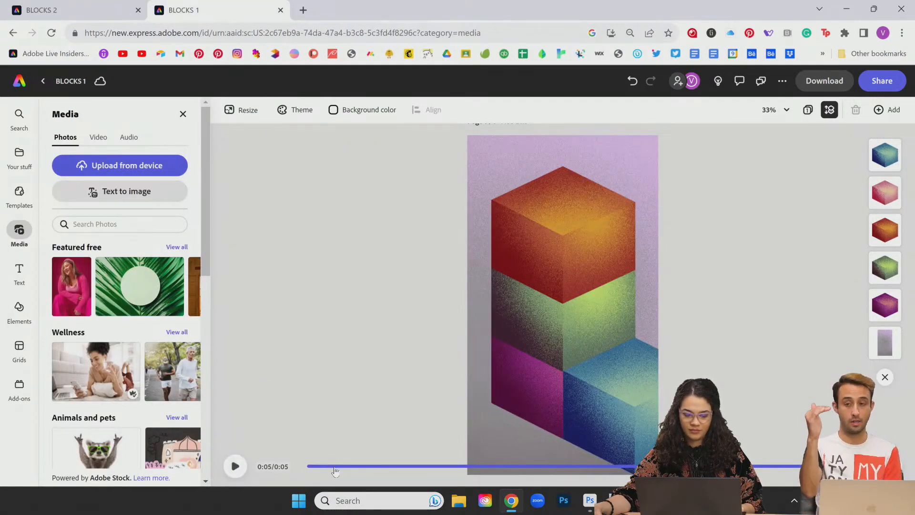
click(335, 467)
drag(334, 466, 305, 467)
click(183, 114)
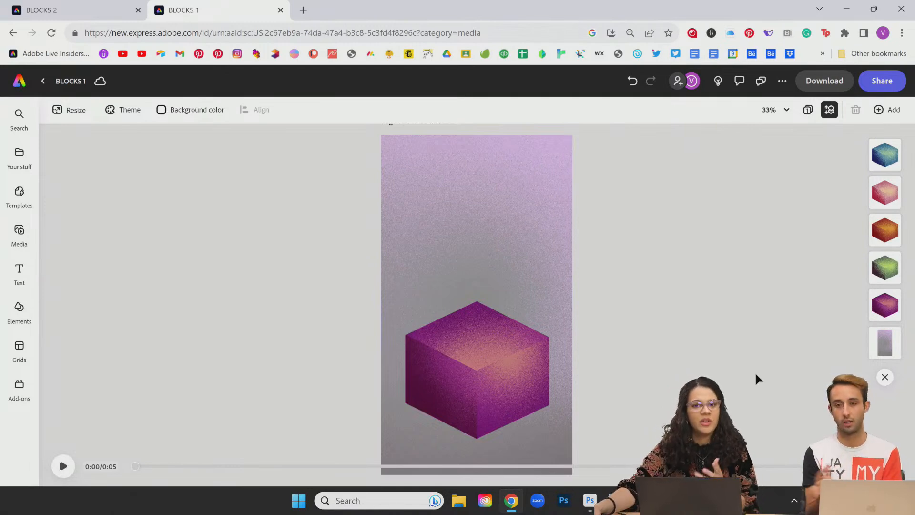
click(61, 468)
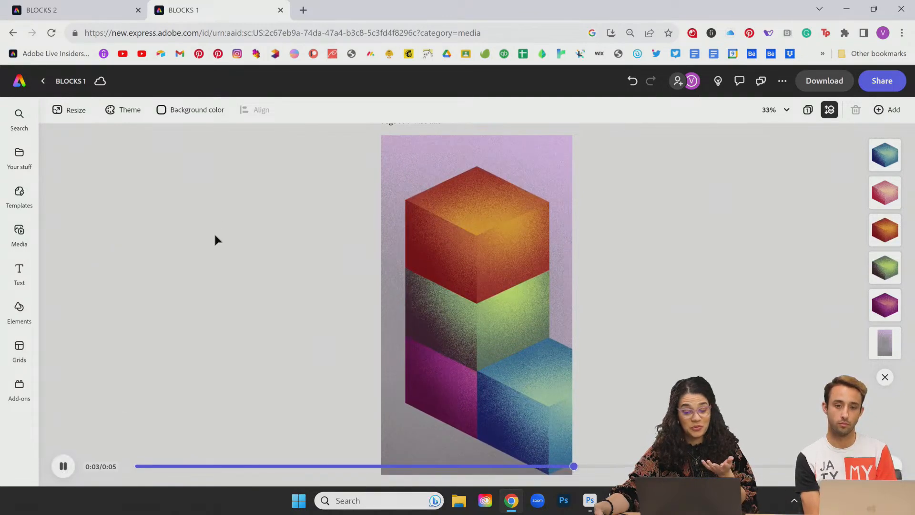
click(98, 11)
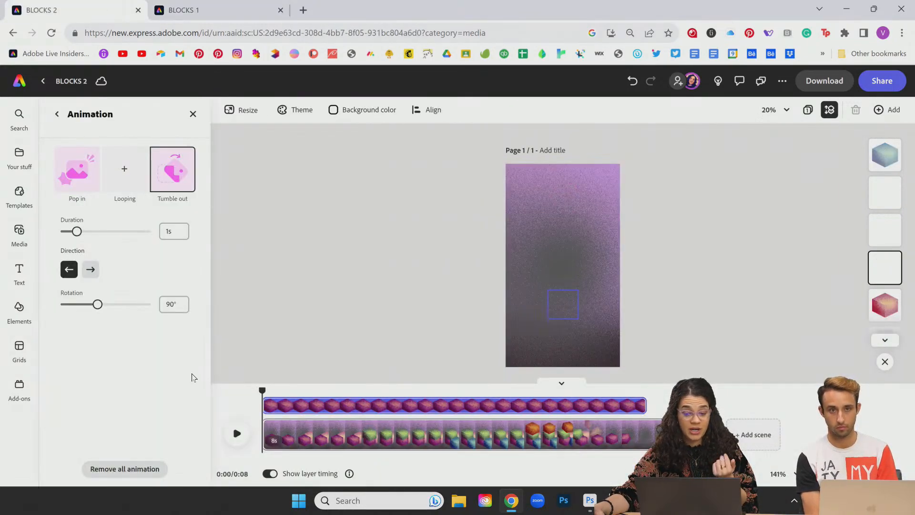
click(569, 385)
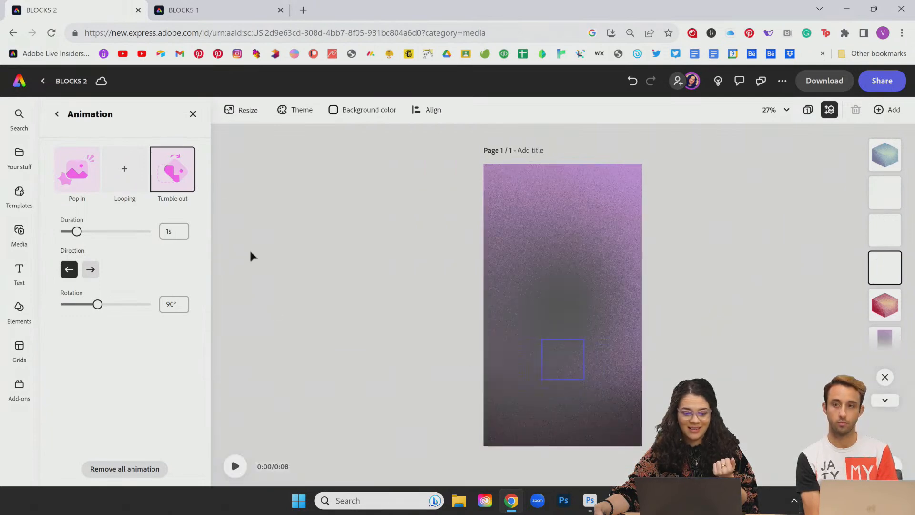
click(236, 467)
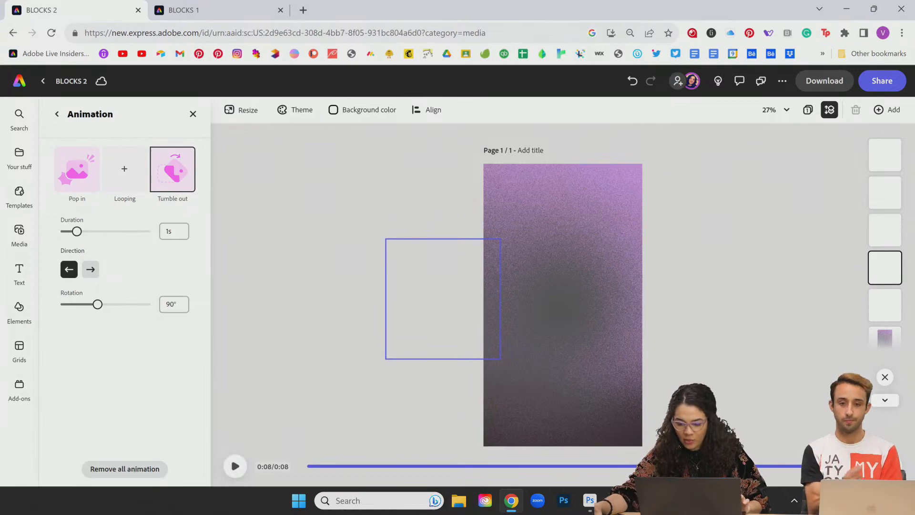
click(865, 466)
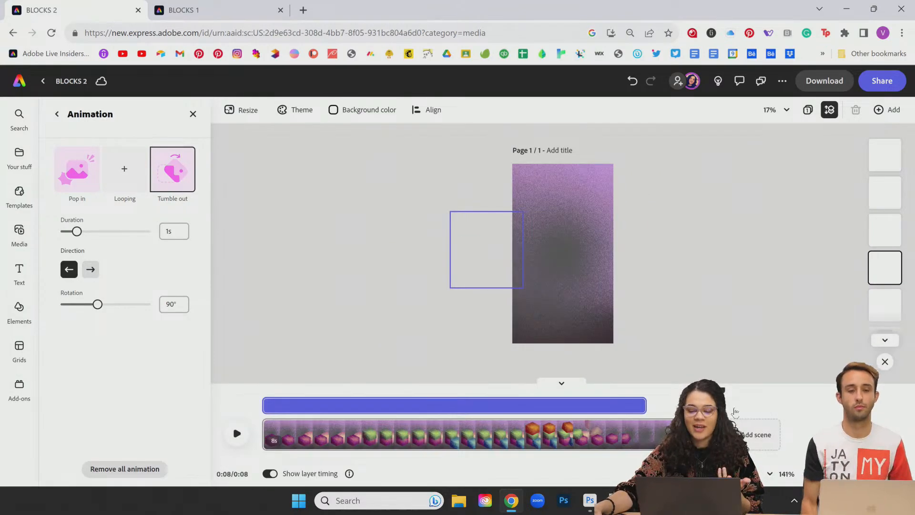